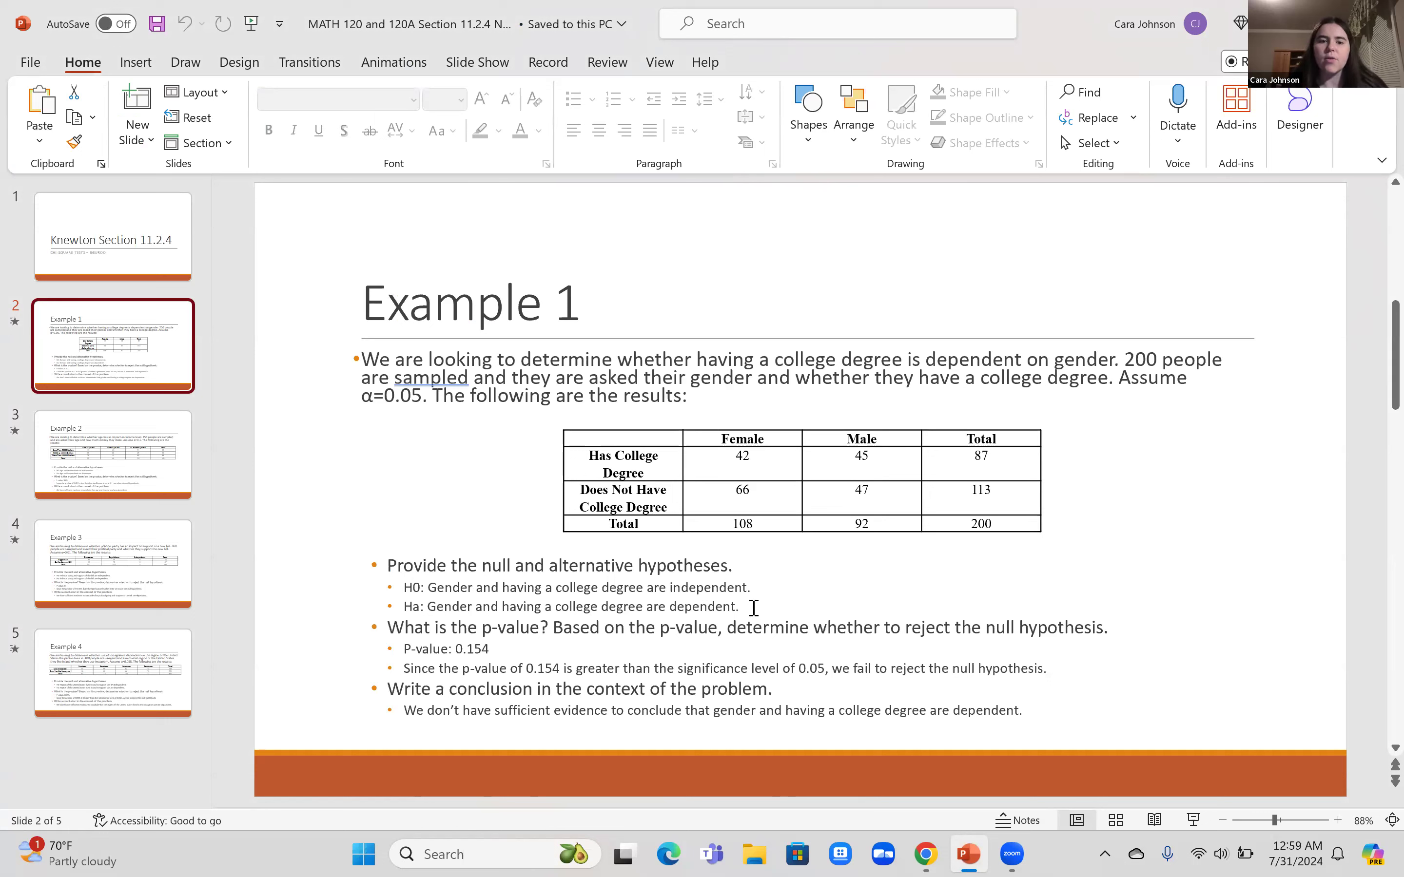
Switch from PowerPoint to Chrome and close the Zoom profile page, leaving Rguroo showing
mouse_move(925, 853)
left_click(928, 760)
left_click(942, 25)
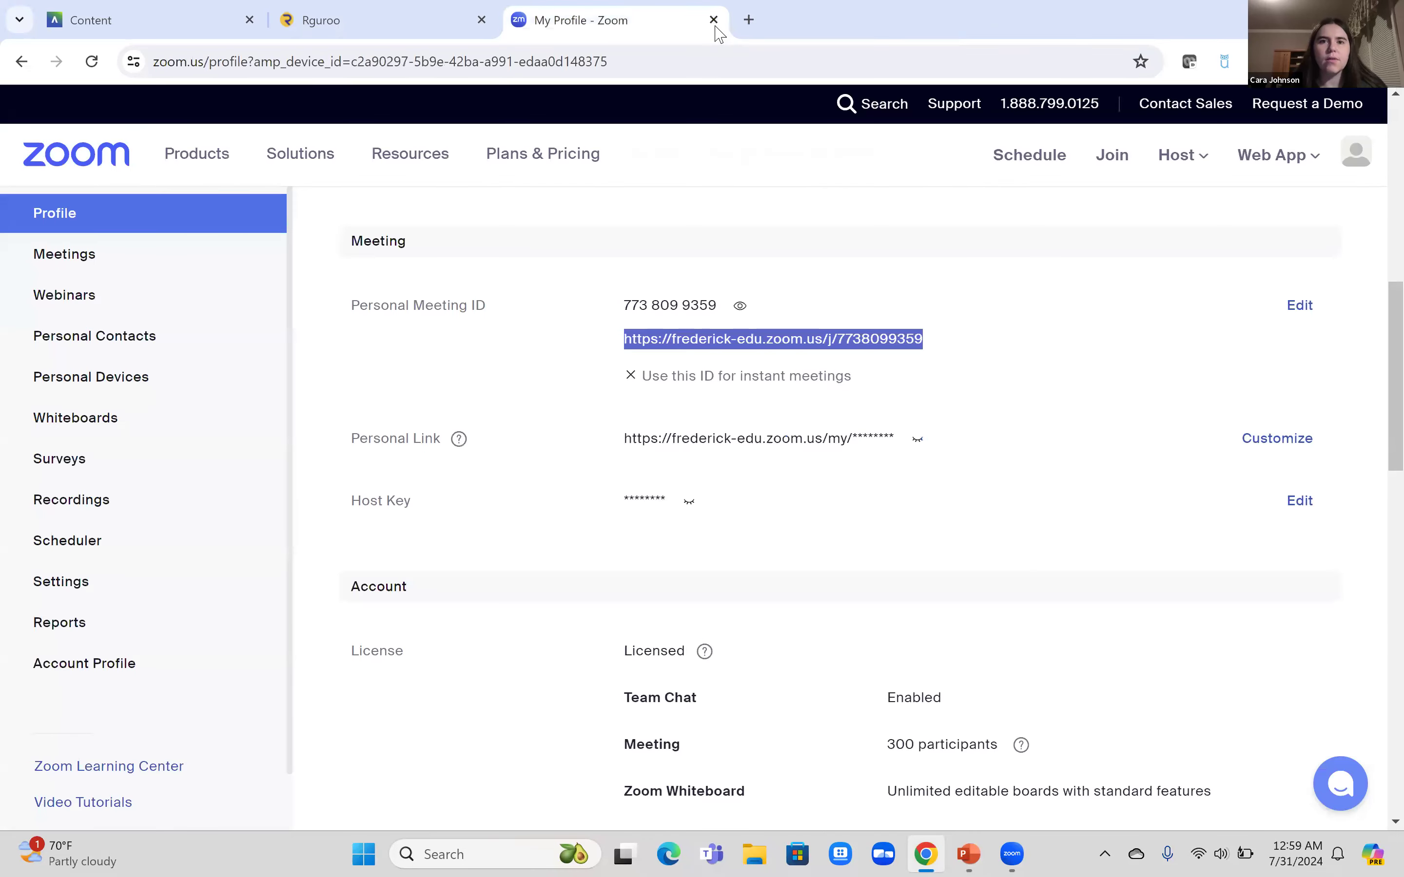
left_click(714, 27)
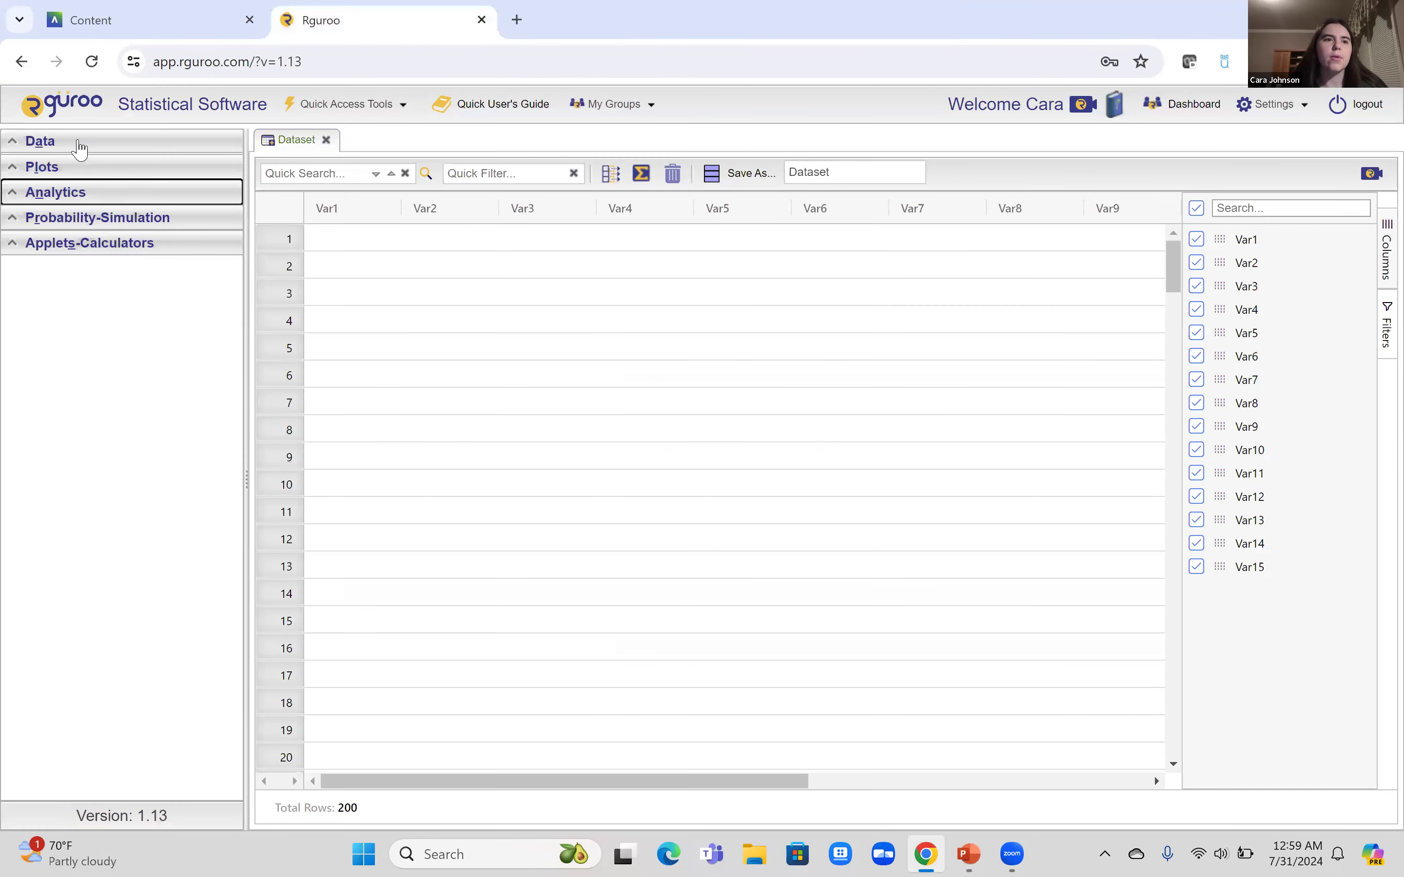
Create a new blank table for manual data entry in Rguroo's Data section
left_click(76, 143)
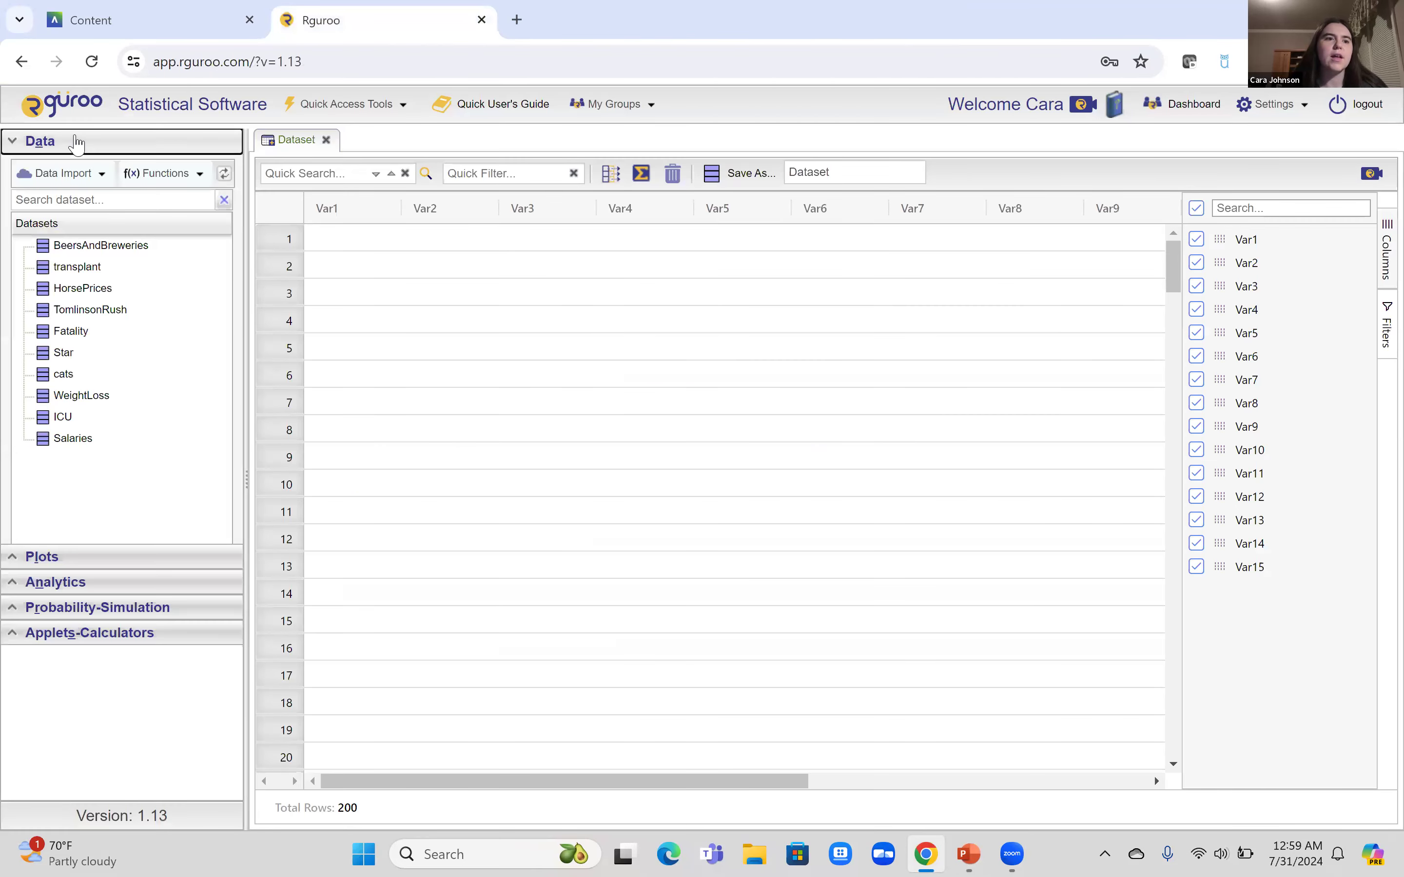
left_click(72, 174)
left_click(81, 307)
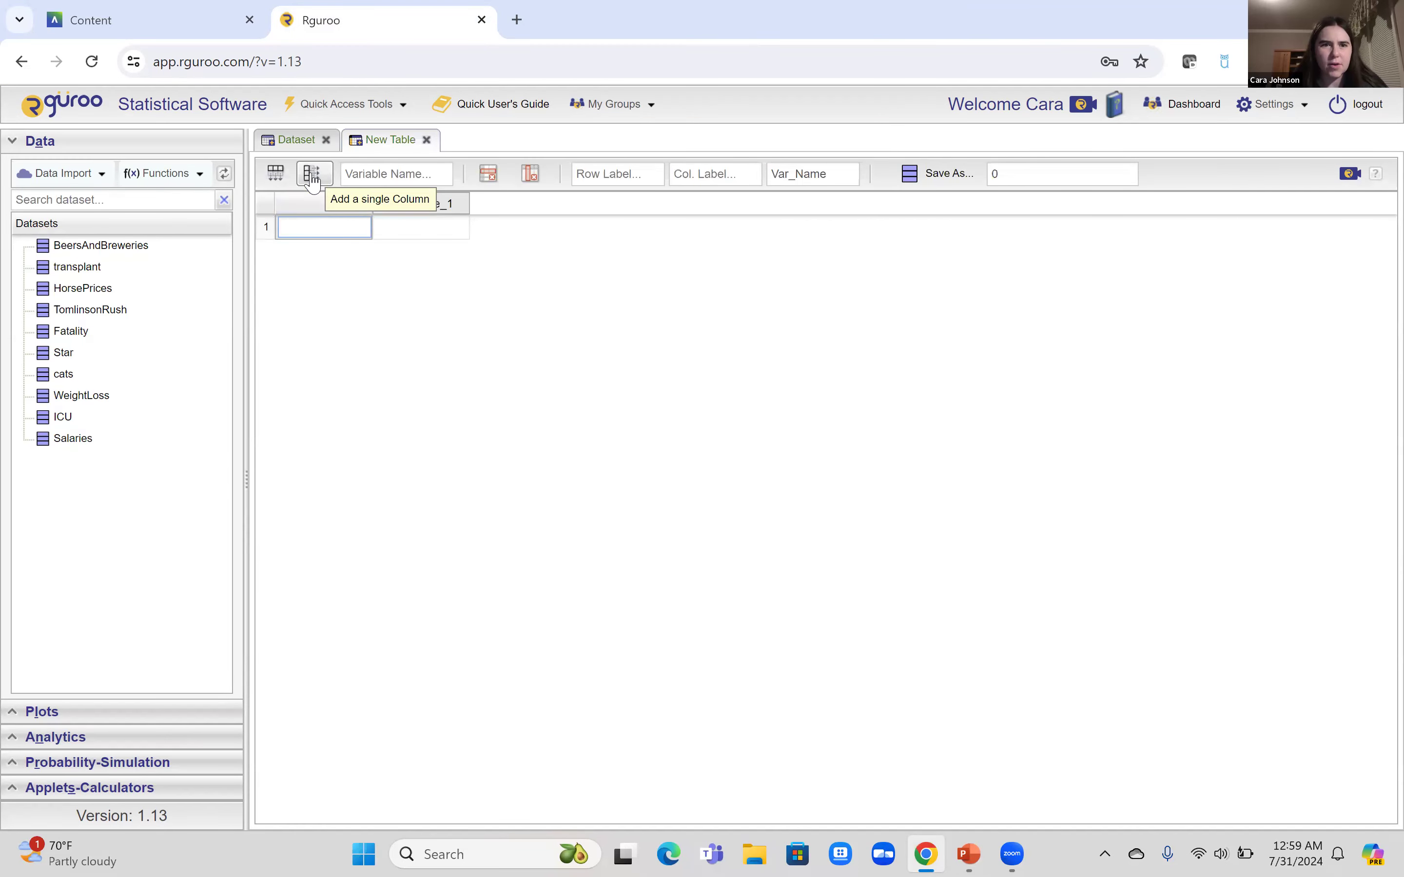
Check the Example 1 table in PowerPoint, return to Rguroo, and add one column and one row to the new table
left_click(968, 854)
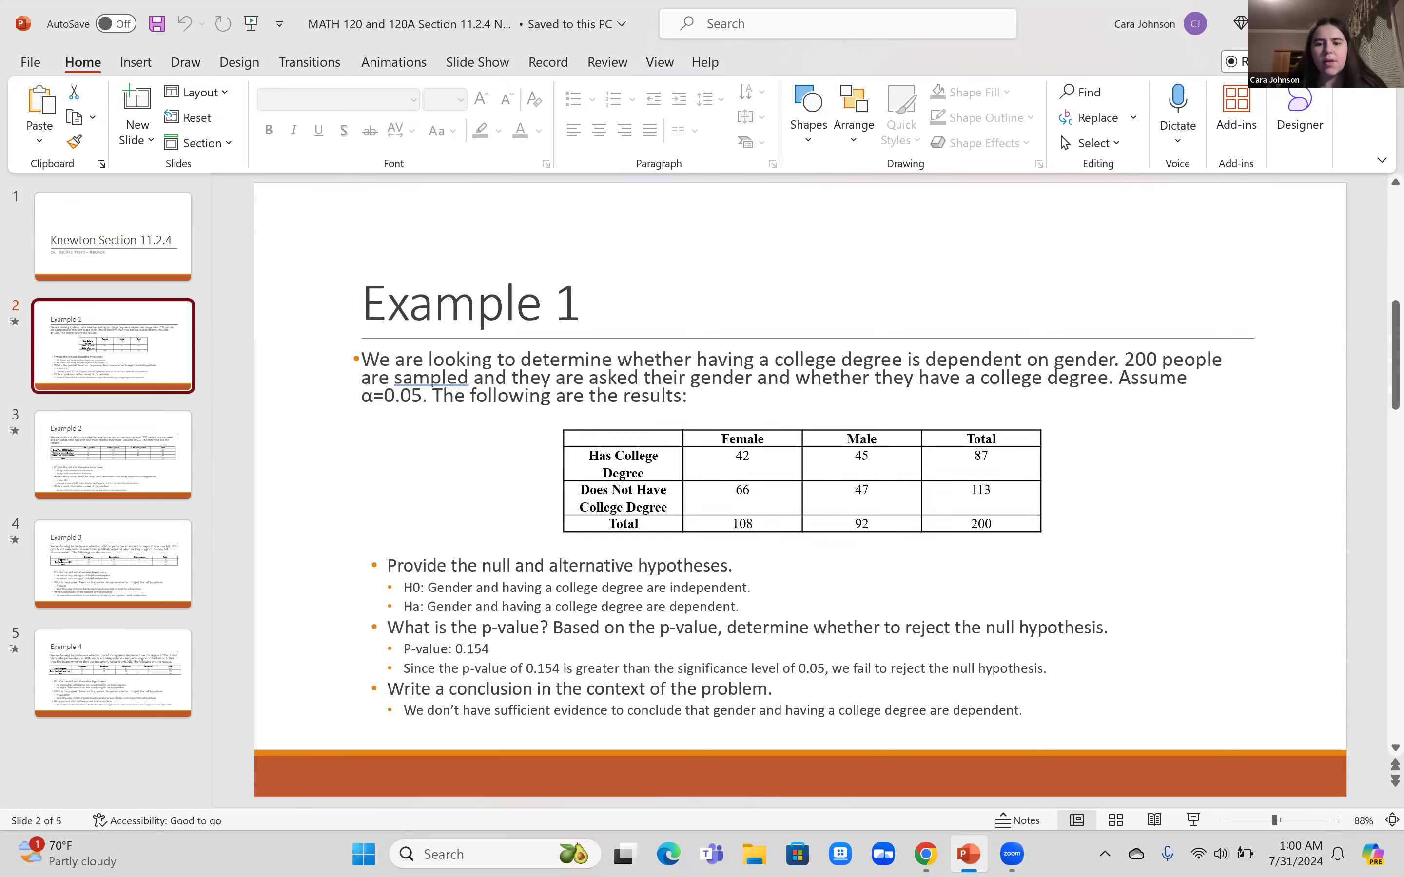
mouse_move(921, 840)
left_click(924, 740)
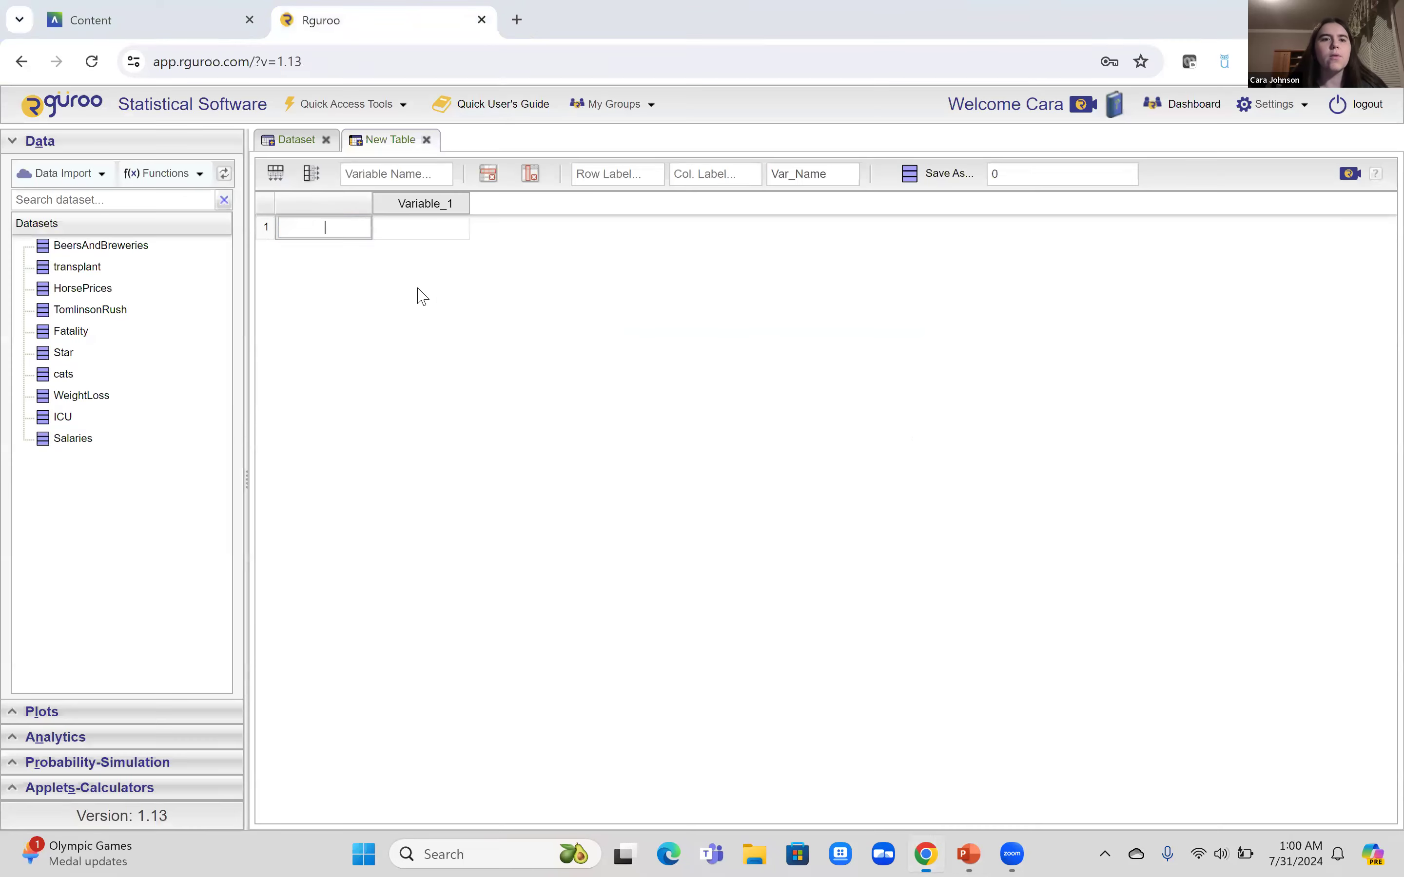
left_click(312, 174)
left_click(276, 173)
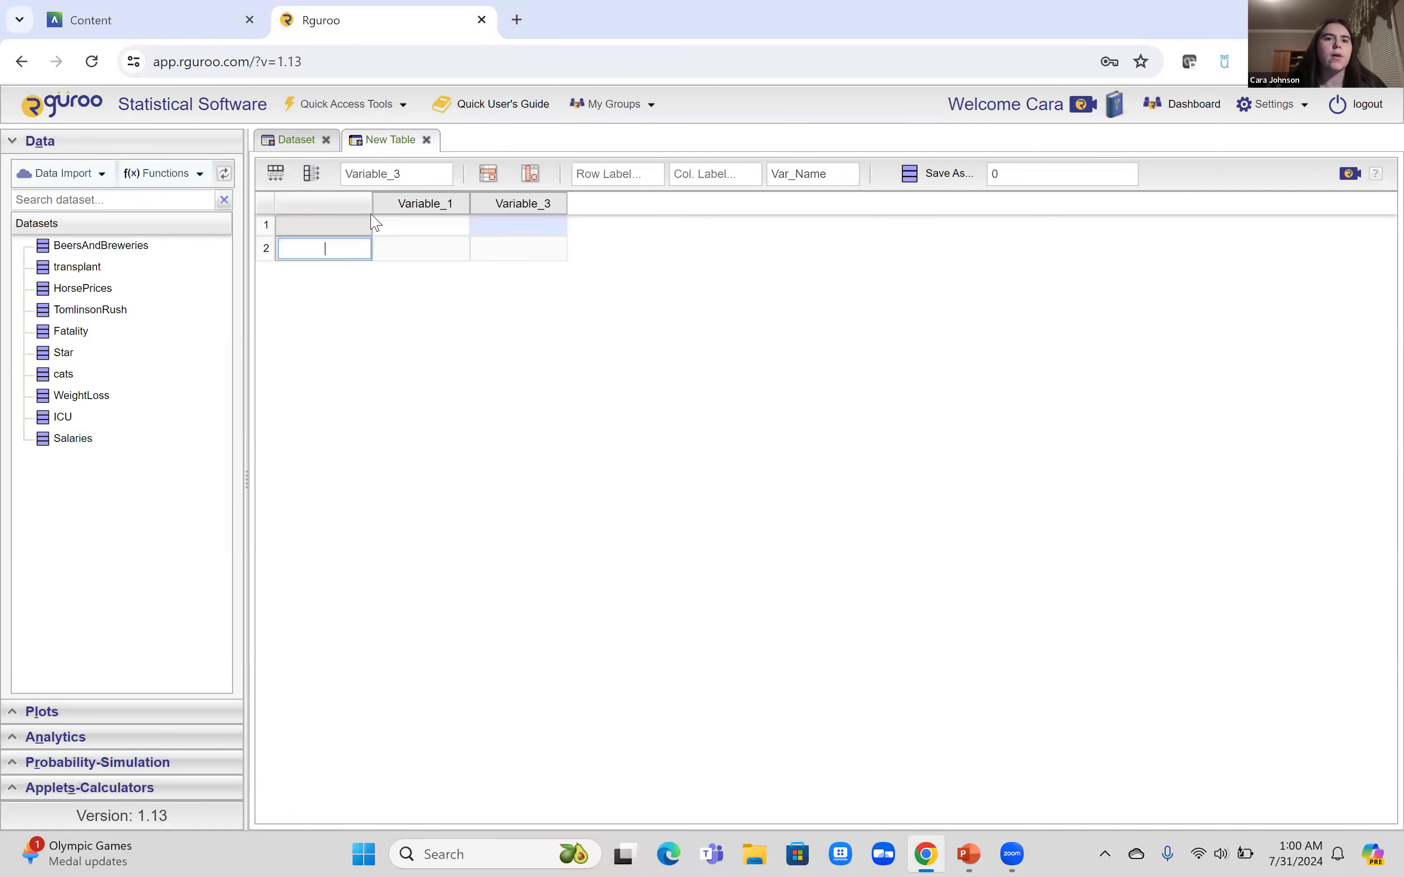
Rename the table's first variable column as Female
left_click(425, 206)
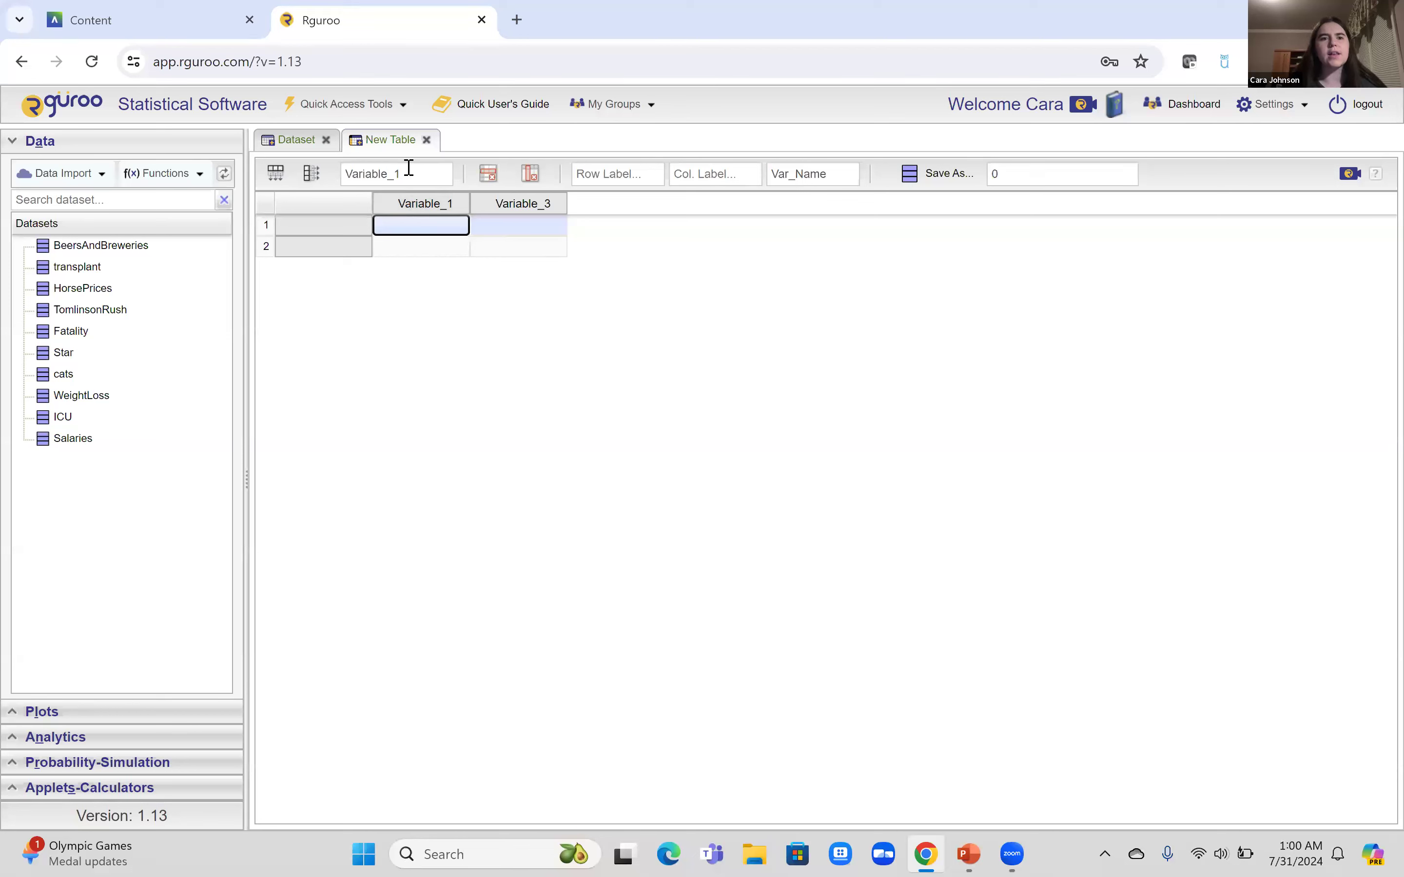
left_click(409, 170)
key("BackSpace")
key("BackSpace")
key("BackSpace")
key("BackSpace")
key("BackSpace")
key("BackSpace")
key("BackSpace")
key("BackSpace")
key("BackSpace")
type("2")
key("Return")
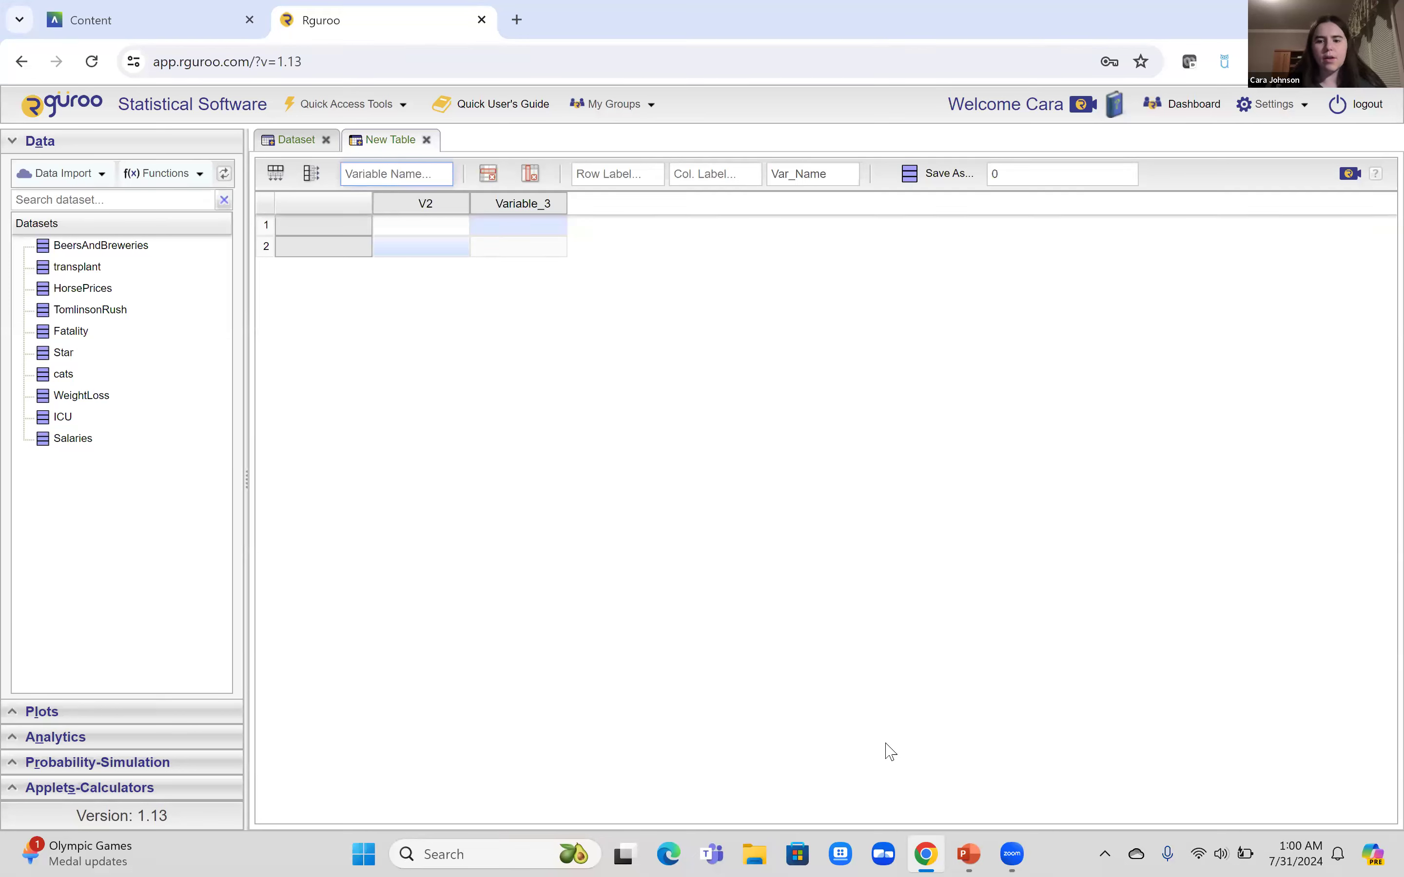
mouse_move(968, 854)
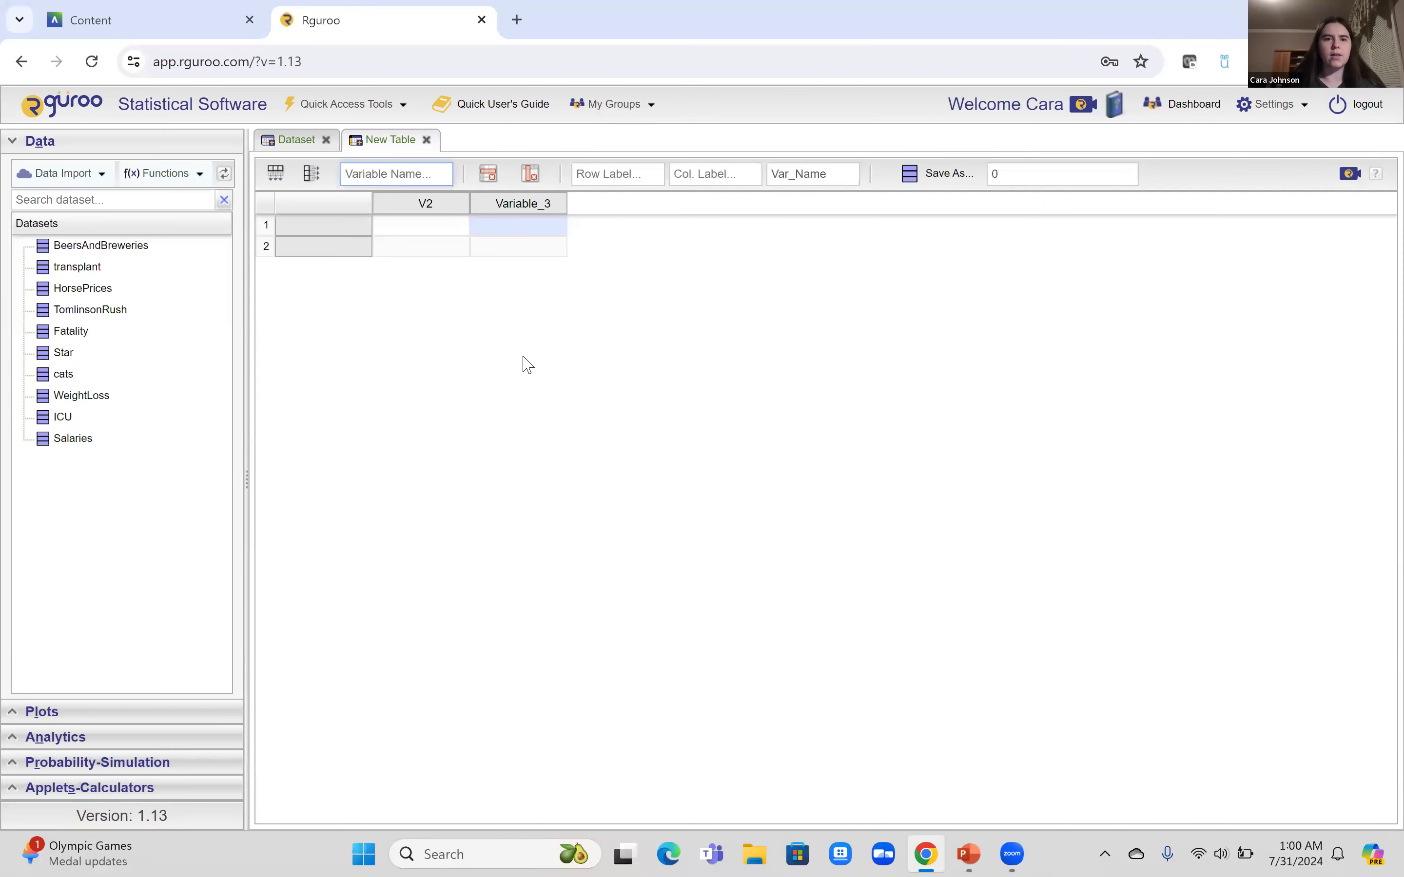
left_click(408, 188)
type("Female")
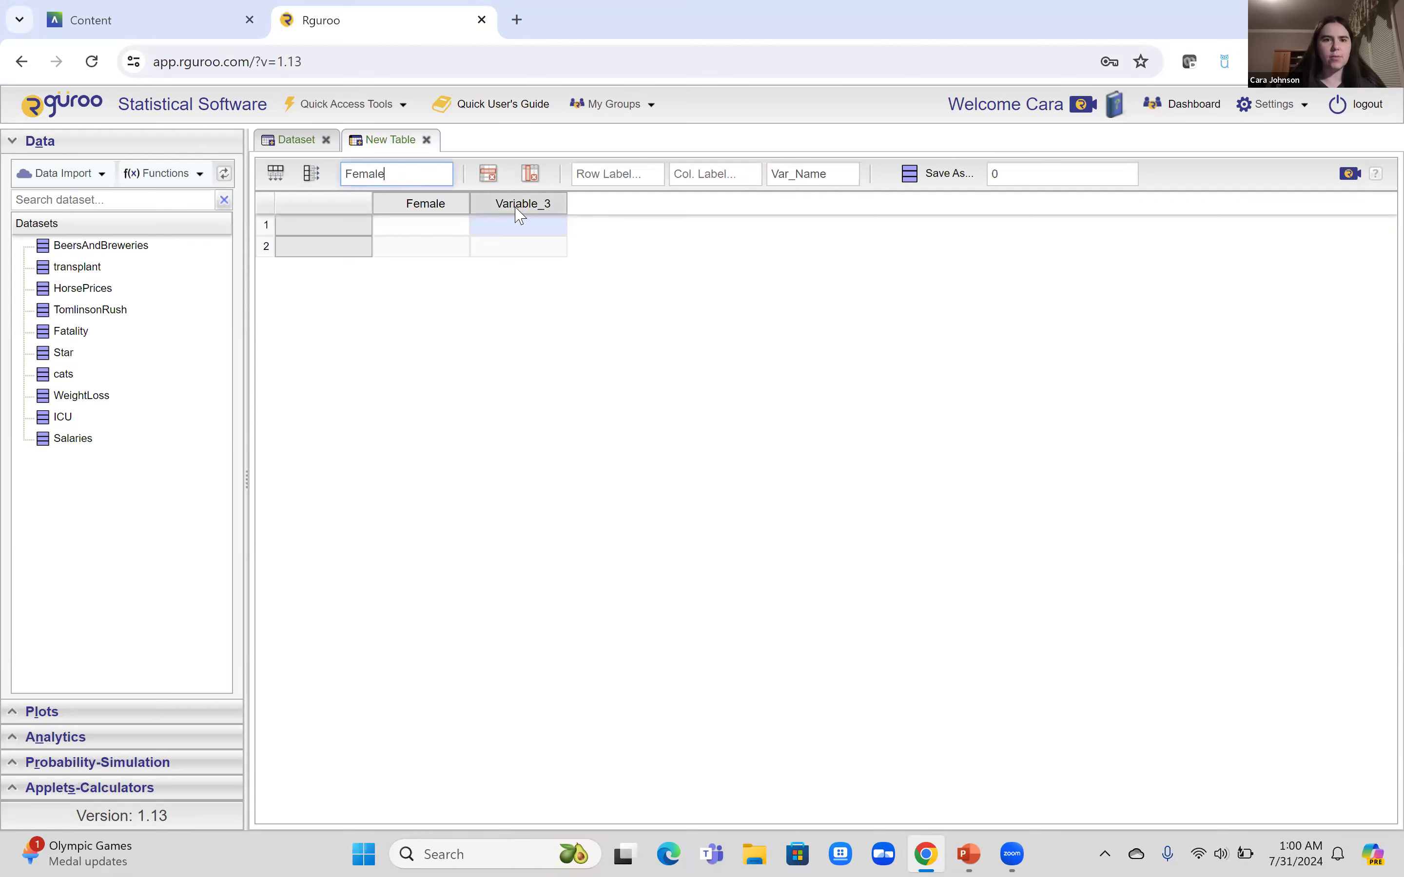
Rename the table's second variable column as Male
left_click(503, 207)
left_click(407, 173)
key("BackSpace")
key("BackSpace")
key("BackSpace")
key("BackSpace")
key("BackSpace")
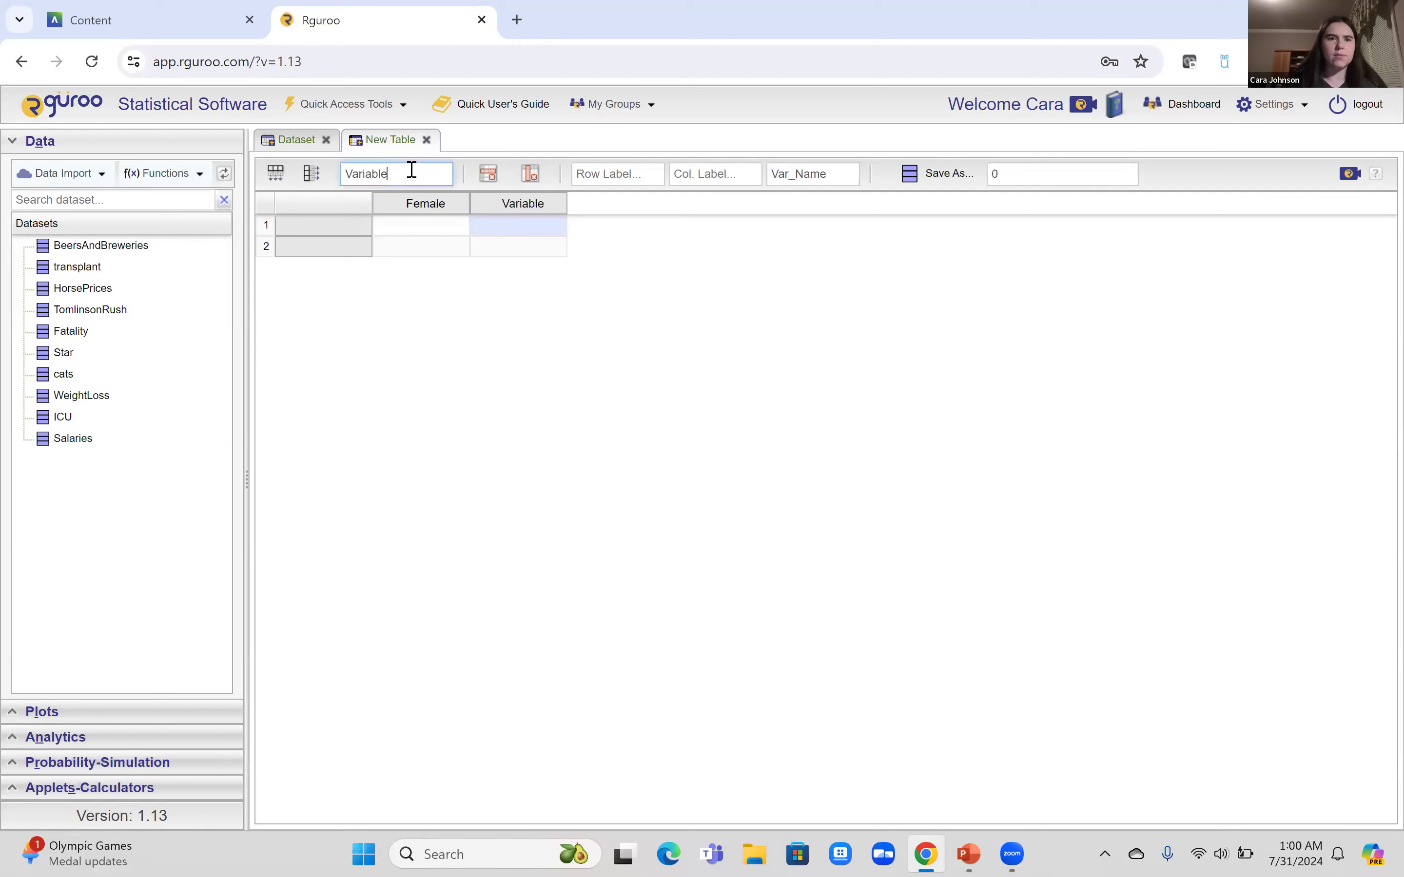
key("BackSpace")
key("BackSpace")
key("BackSpace")
key("BackSpace")
key("BackSpace")
type("Male")
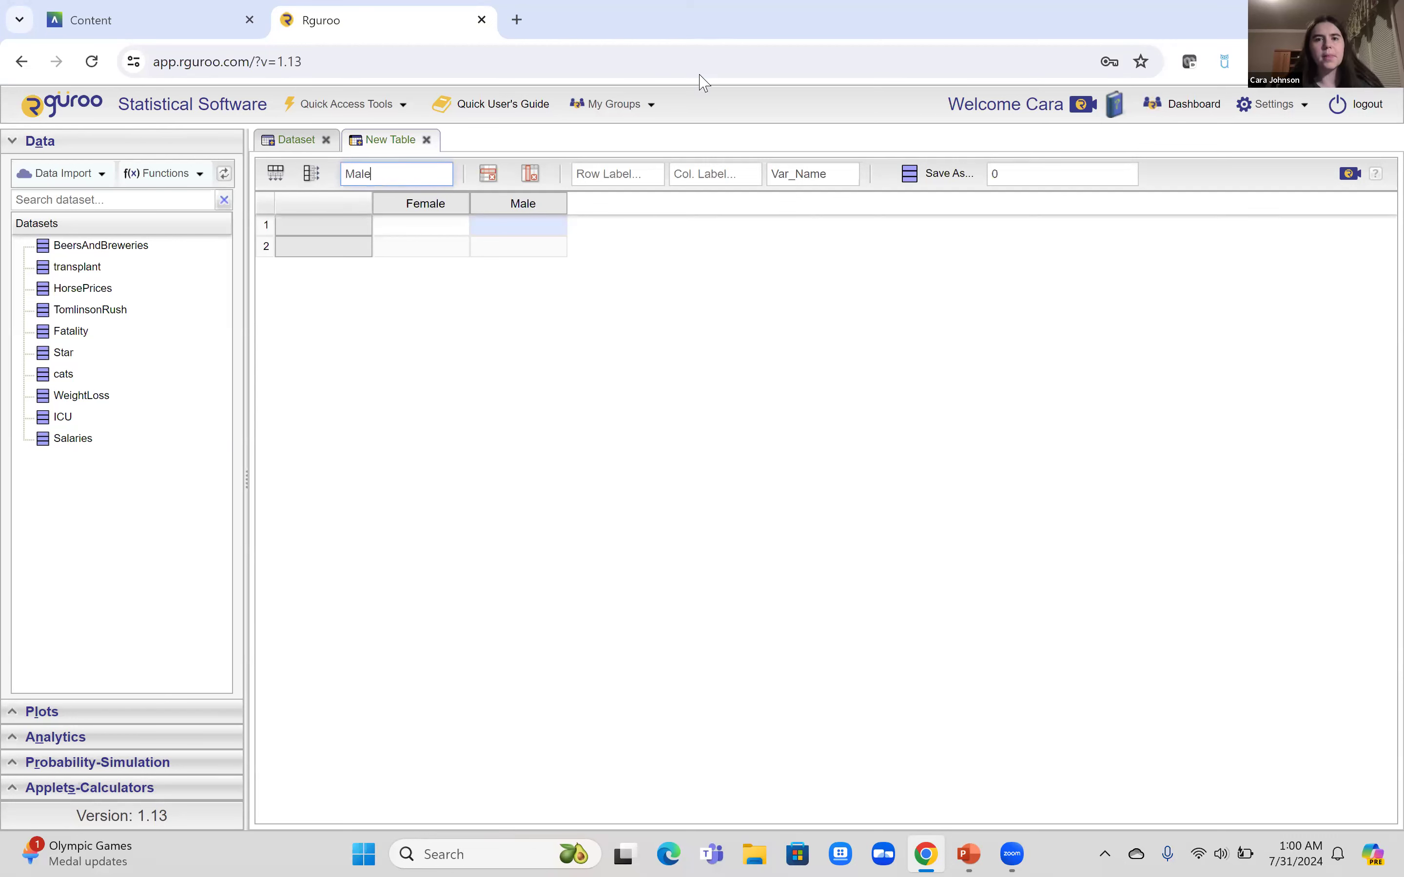
Label the first row "Has College Degree" and the second "Does Not Have College Degree", consulting the Example 1 slide in PowerPoint
left_click(313, 232)
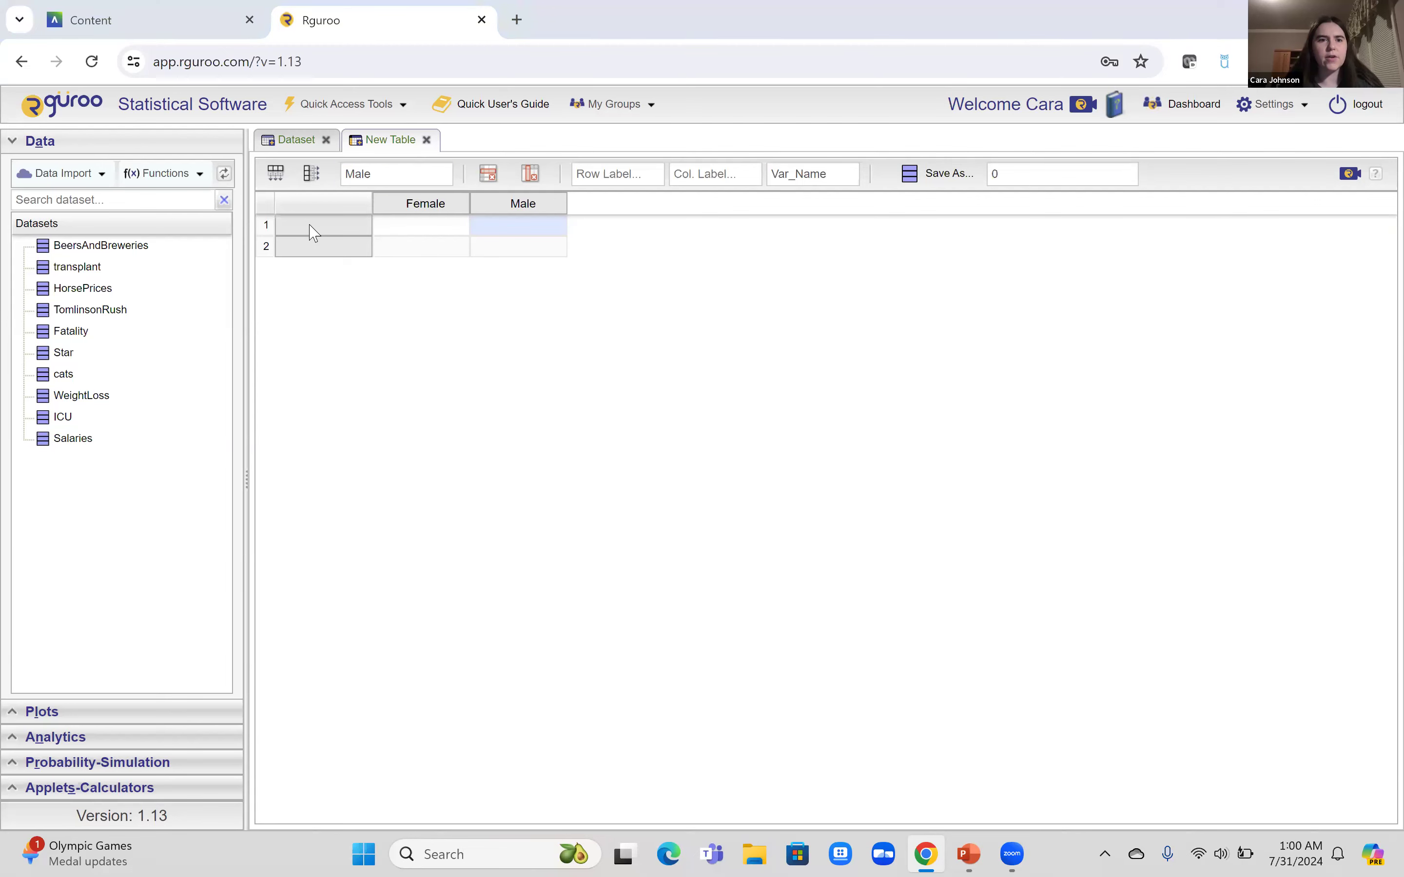
mouse_move(967, 850)
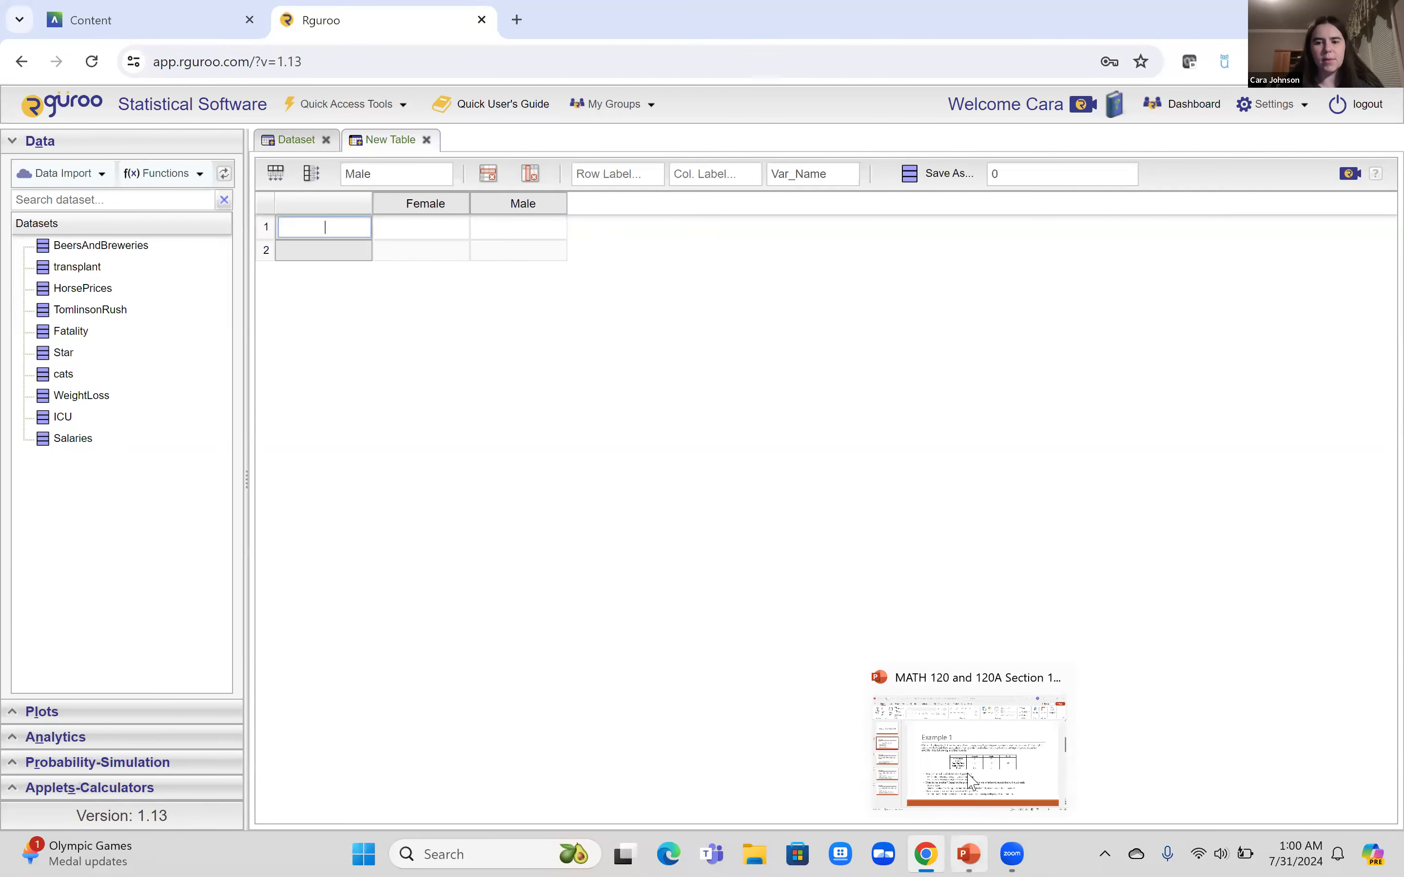
left_click(967, 775)
mouse_move(926, 854)
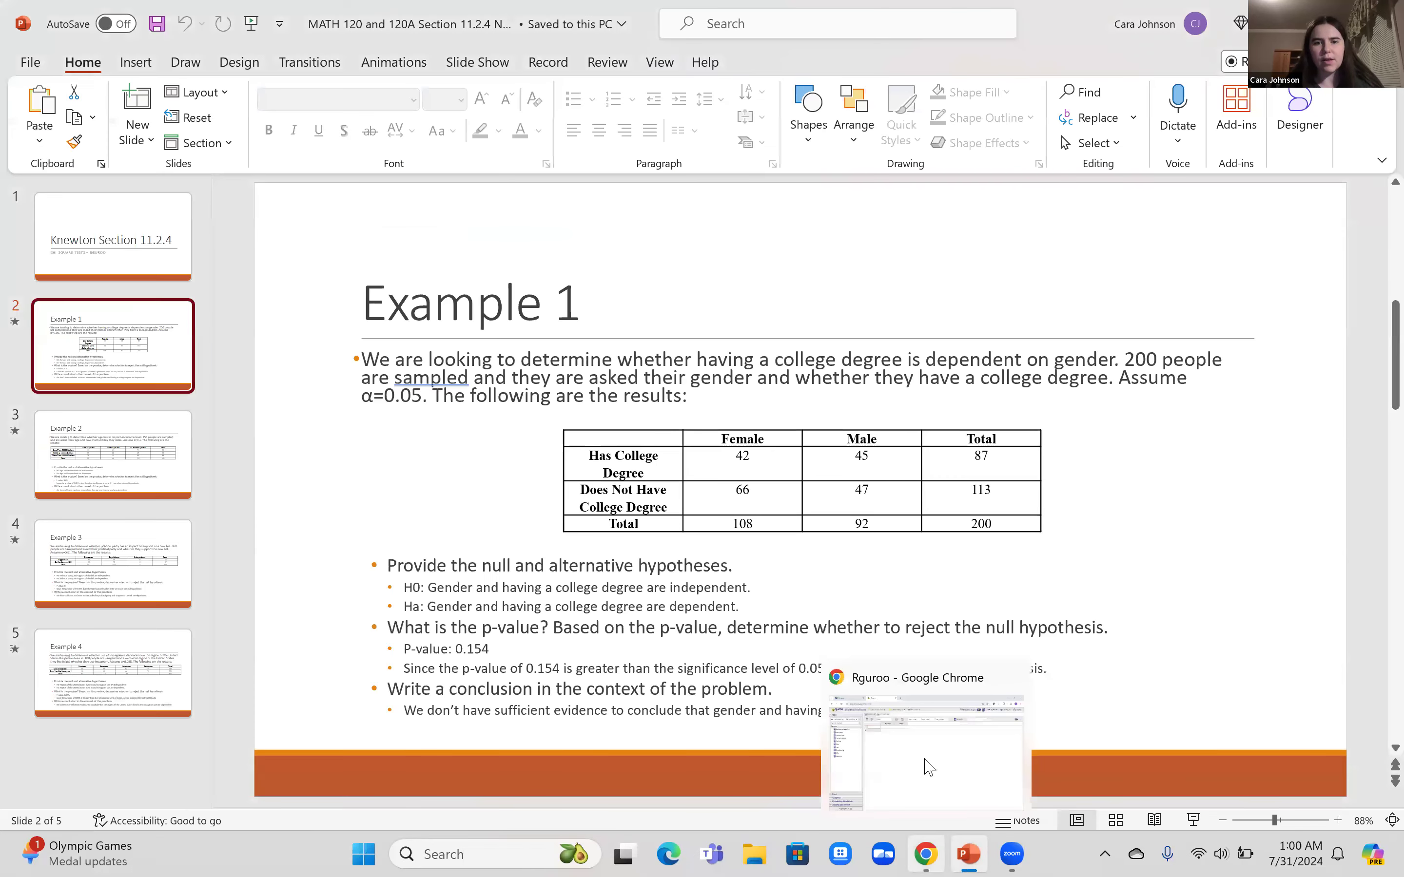
left_click(926, 755)
type("Has College Degree")
key("Tab")
double_click(321, 248)
type("Does NOt")
key("BackSpace")
key("BackSpace")
key("BackSpace")
type("ot Have College Degree")
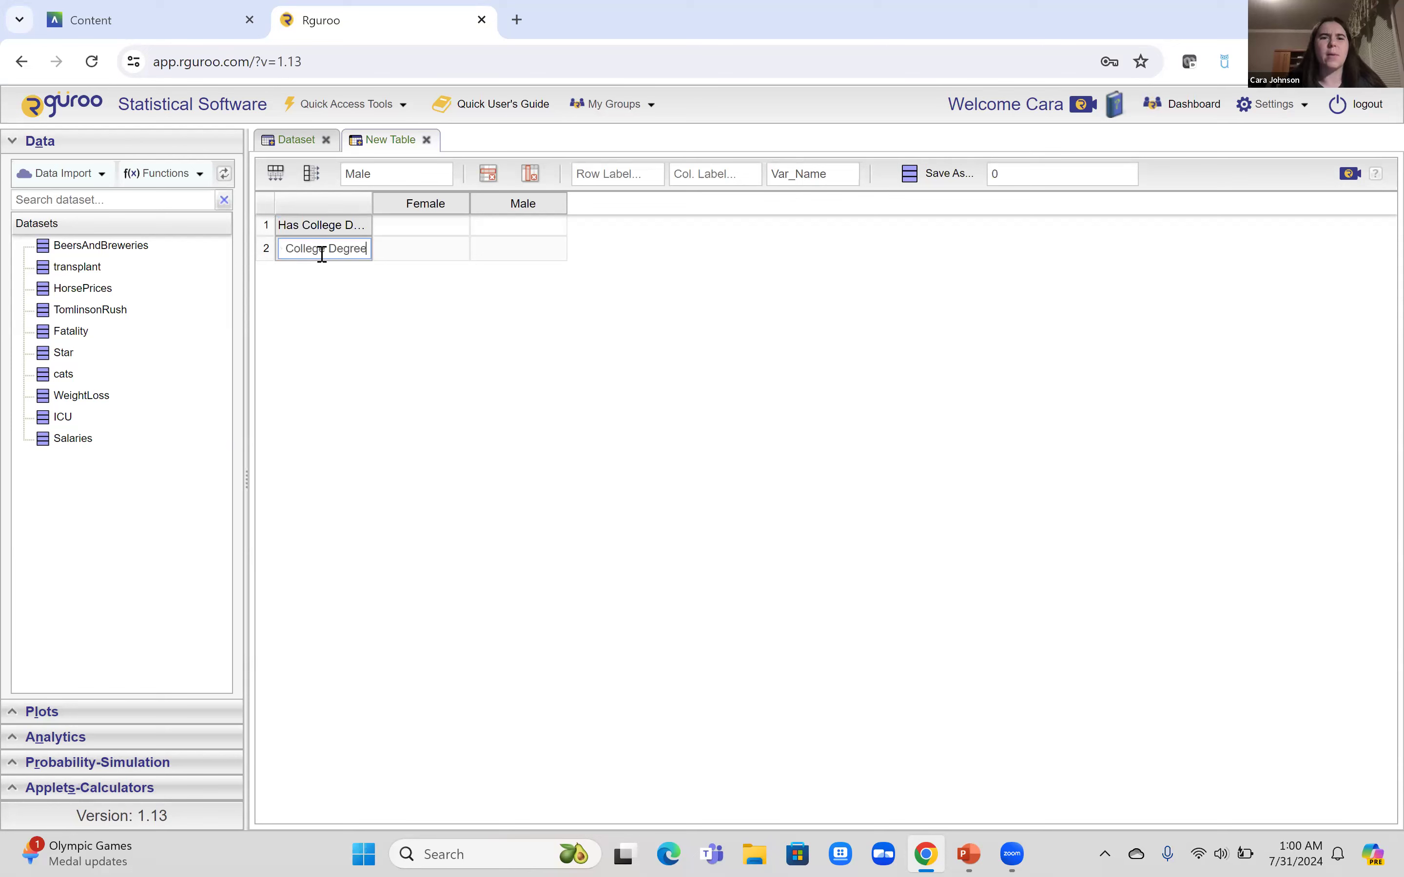
Enter the Example 1 counts from PowerPoint: 42 female and 45 male with a degree, 66 female and 47 male without
double_click(442, 226)
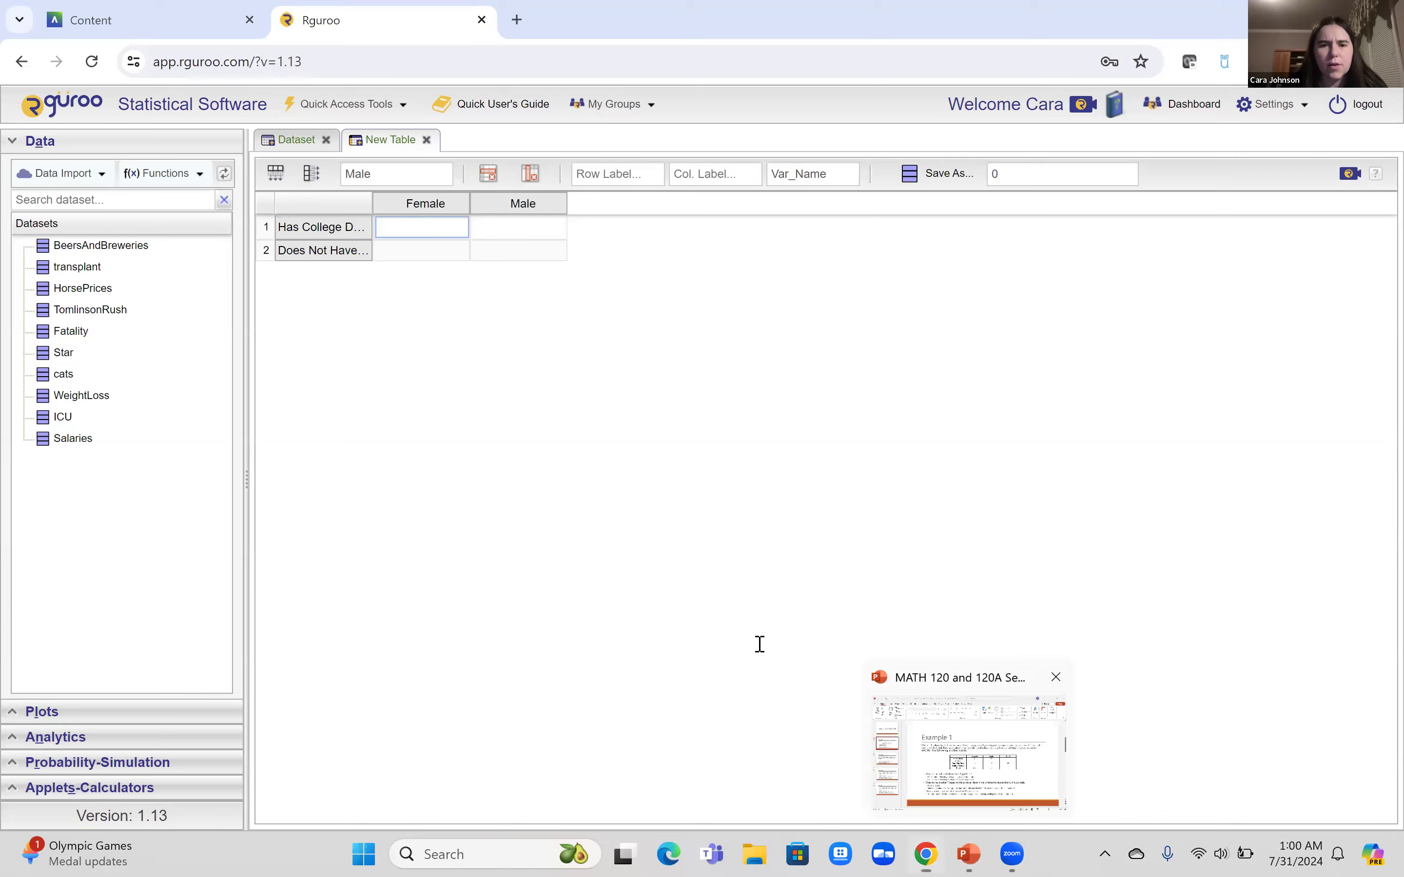
key("alt+Tab")
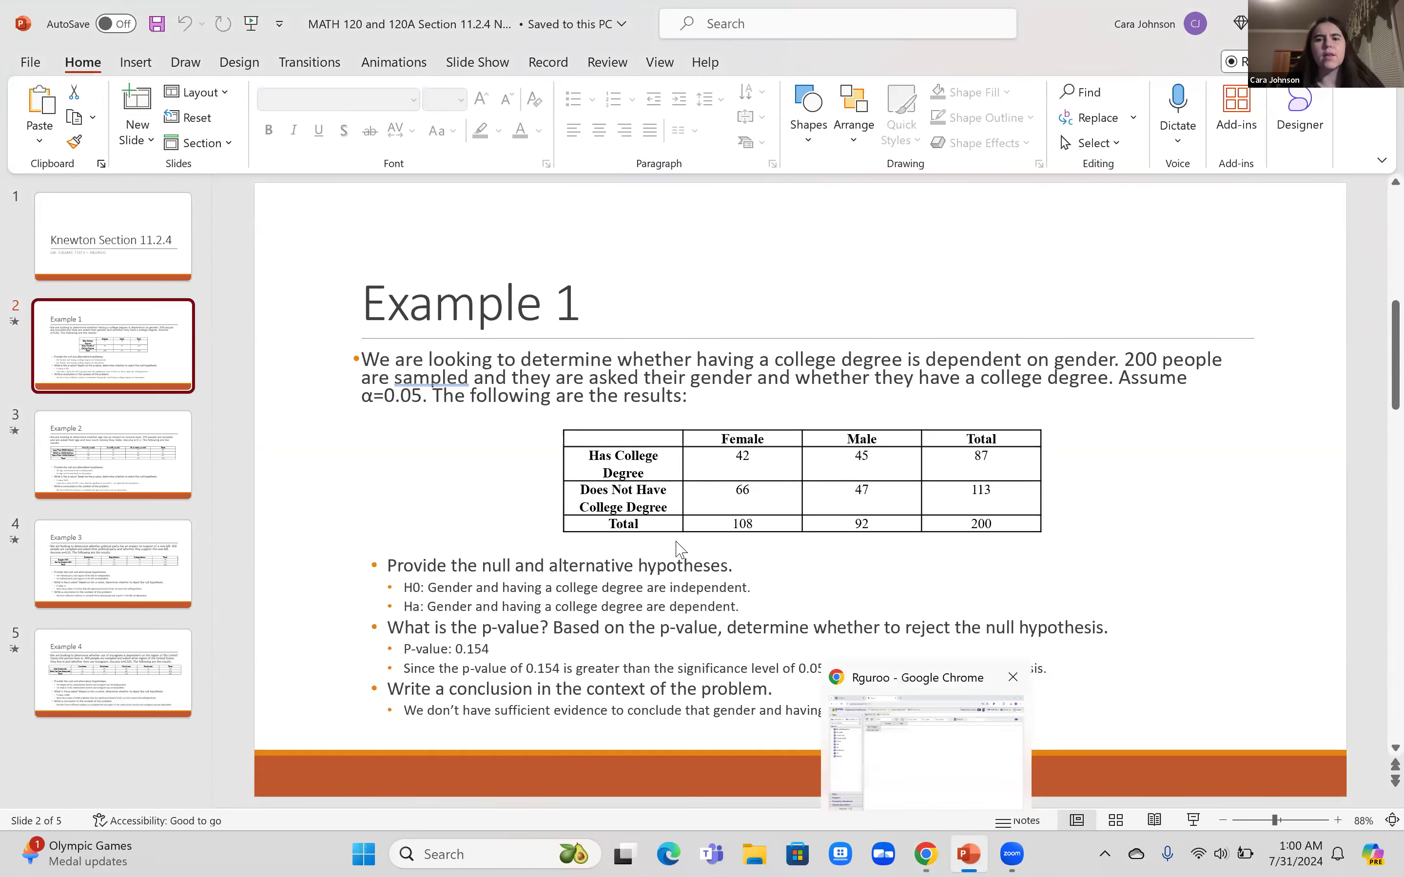
key("alt+Tab")
type("42")
key("Tab")
type("45")
key("Tab")
key("Tab")
key("Tab")
type("4")
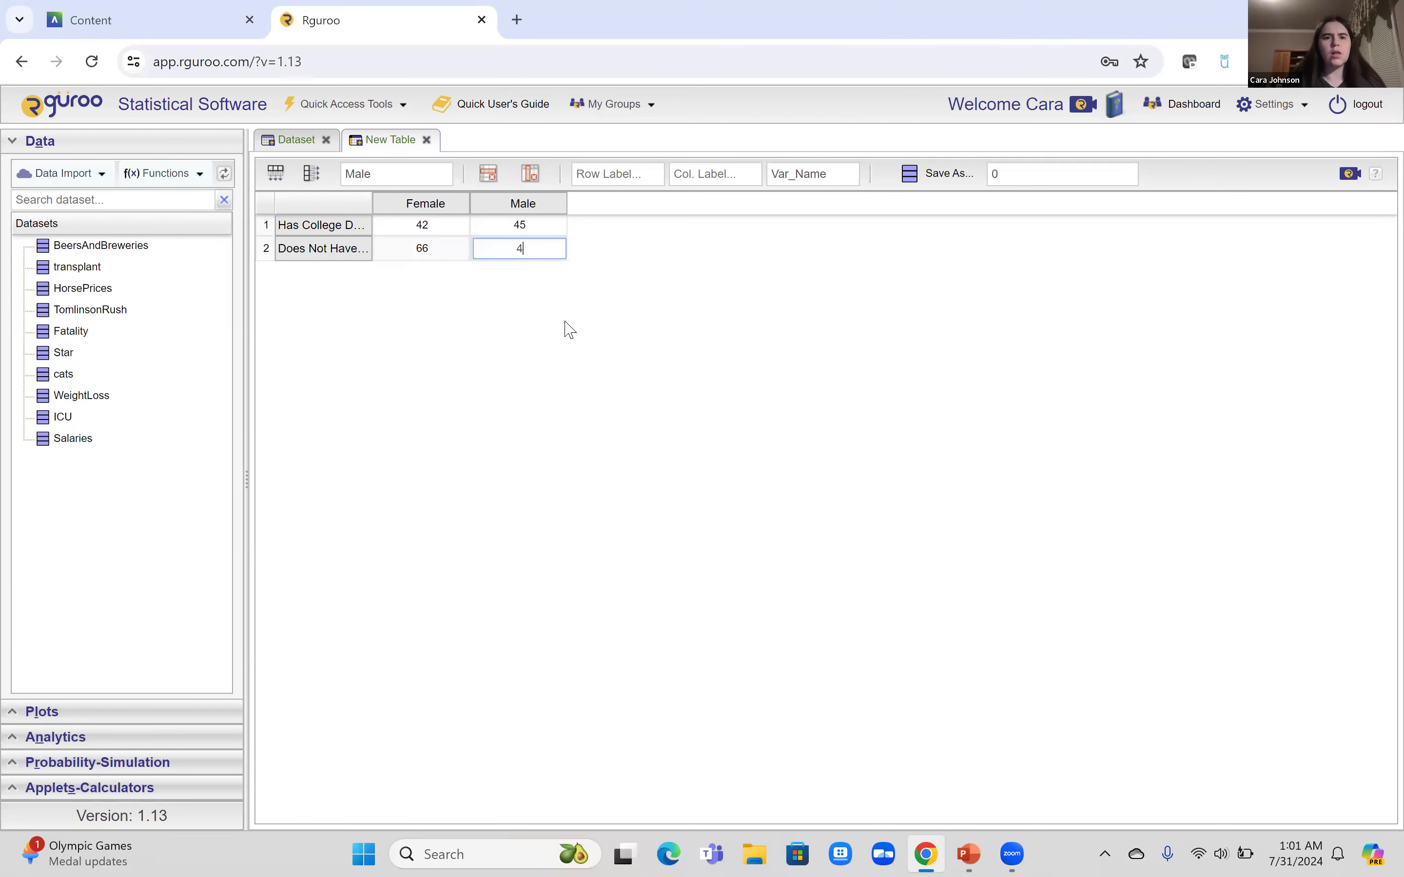
key("Return")
Set the table's row label to "Having College Degree" and its column label to "Gender"
left_click(600, 179)
type("Having College Degreee")
key("BackSpace")
left_click(696, 177)
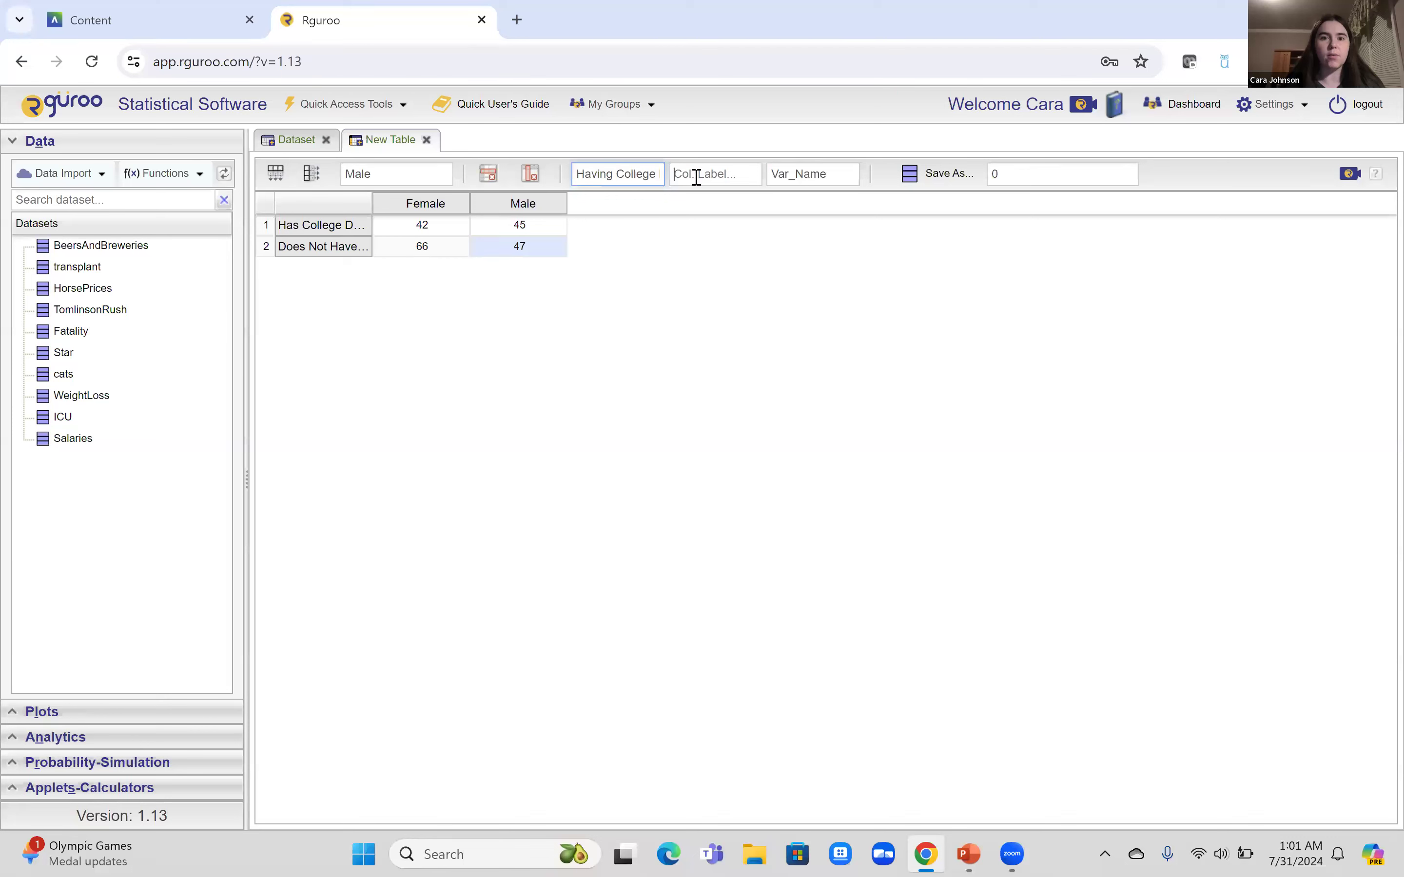
type("Gender")
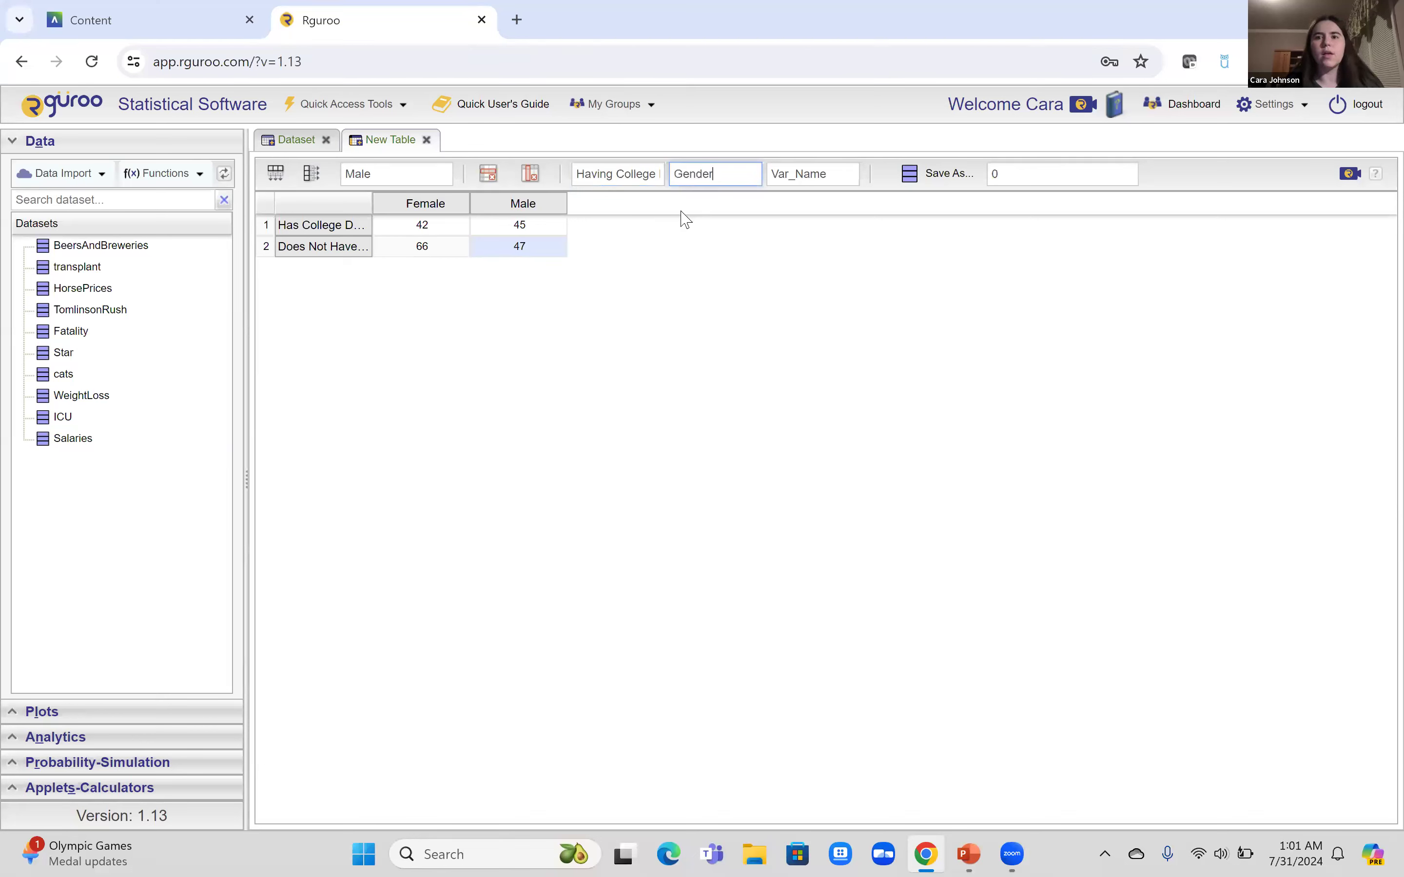
Save the table as a dataset named "Gender and College Degree" and dismiss the confirmation
left_click(1016, 180)
key("BackSpace")
type("Gender and College")
key("BackSpace")
type("e Degree")
left_click(962, 179)
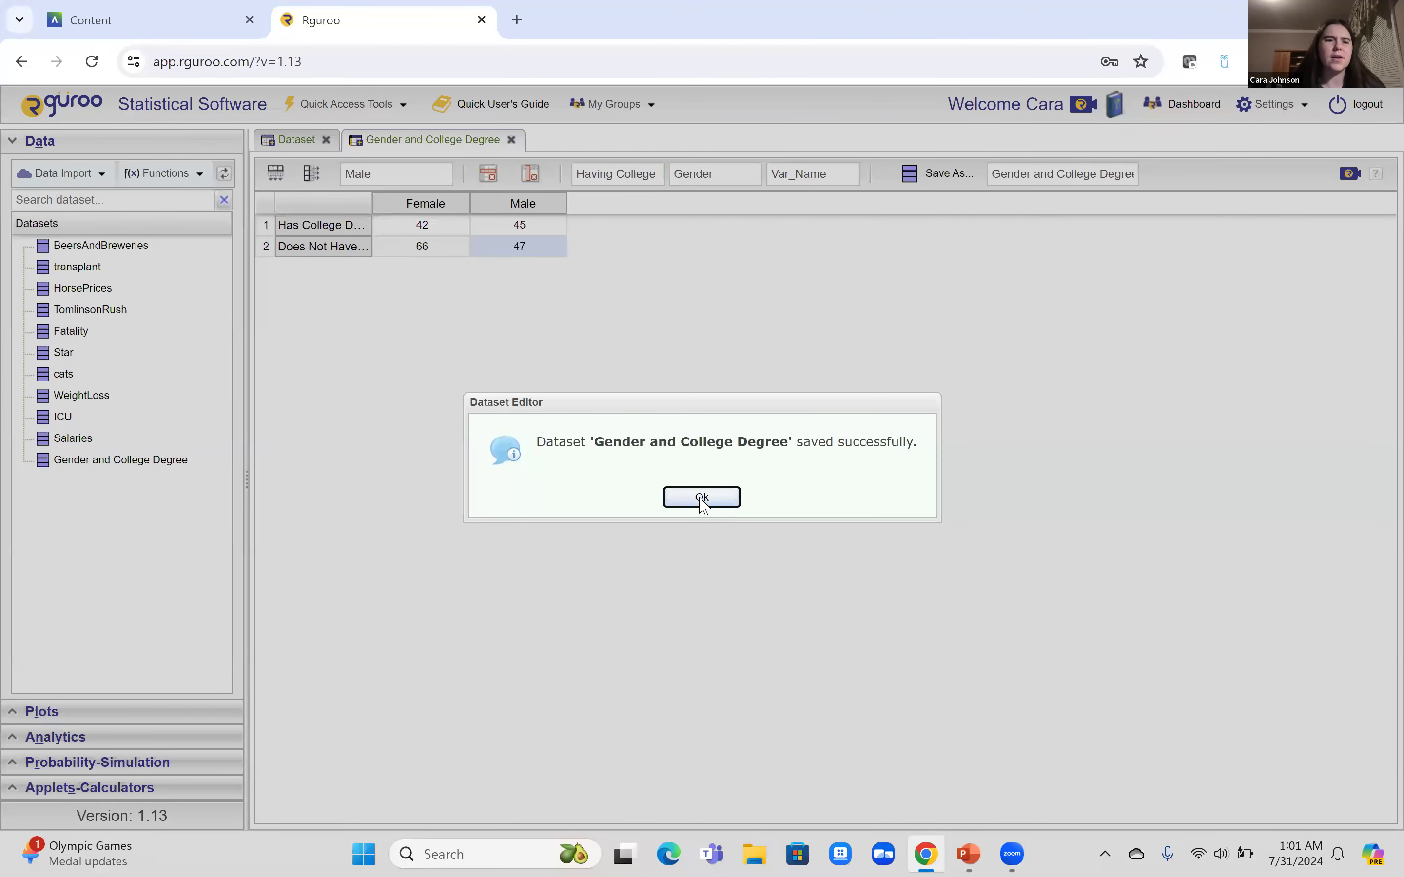
left_click(705, 497)
Start a two-way contingency table analysis and select the "Gender and College Degree" dataset
left_click(138, 738)
left_click(97, 503)
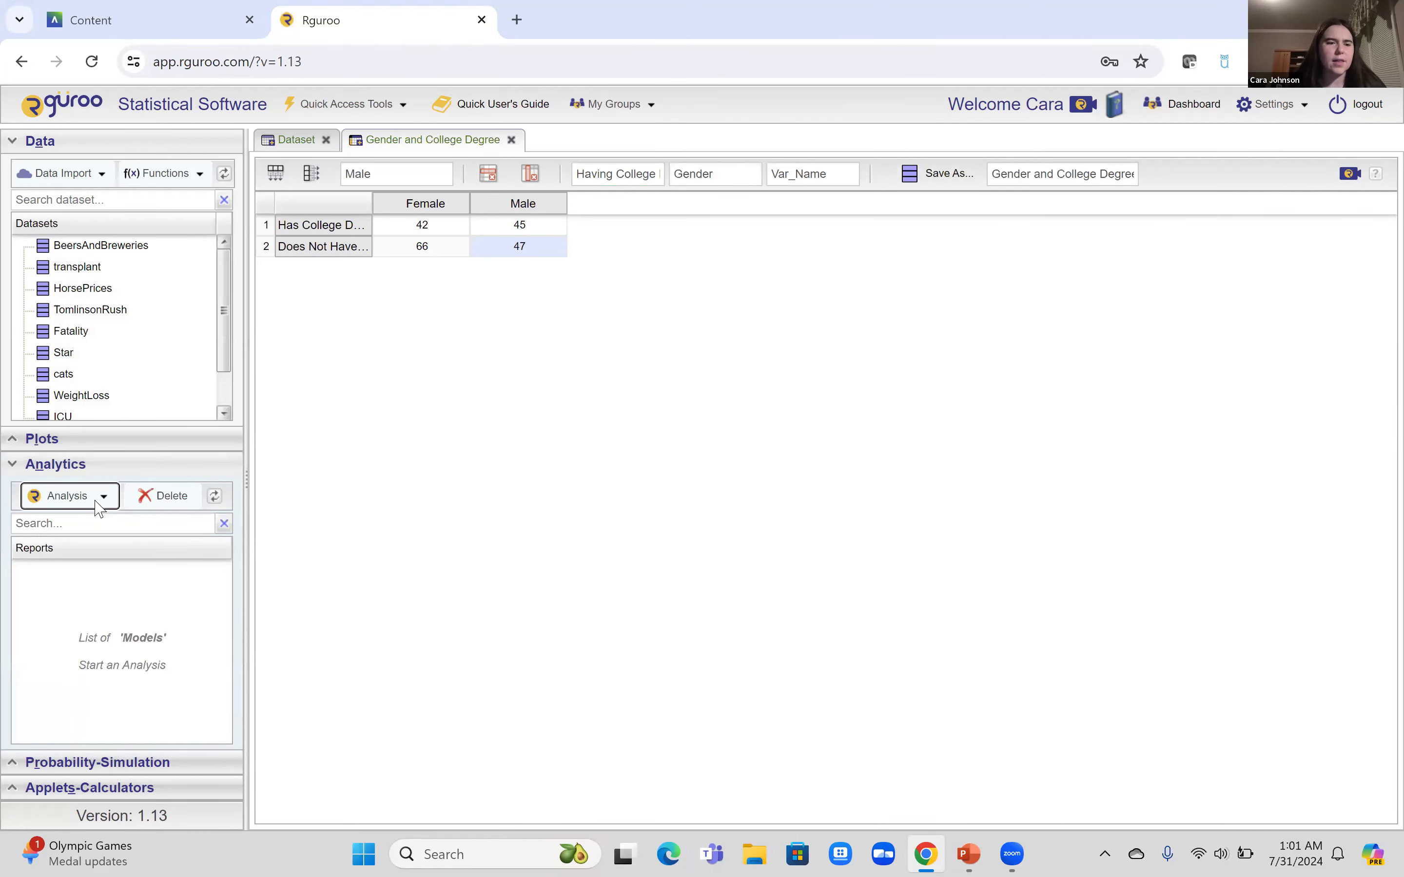
left_click(103, 626)
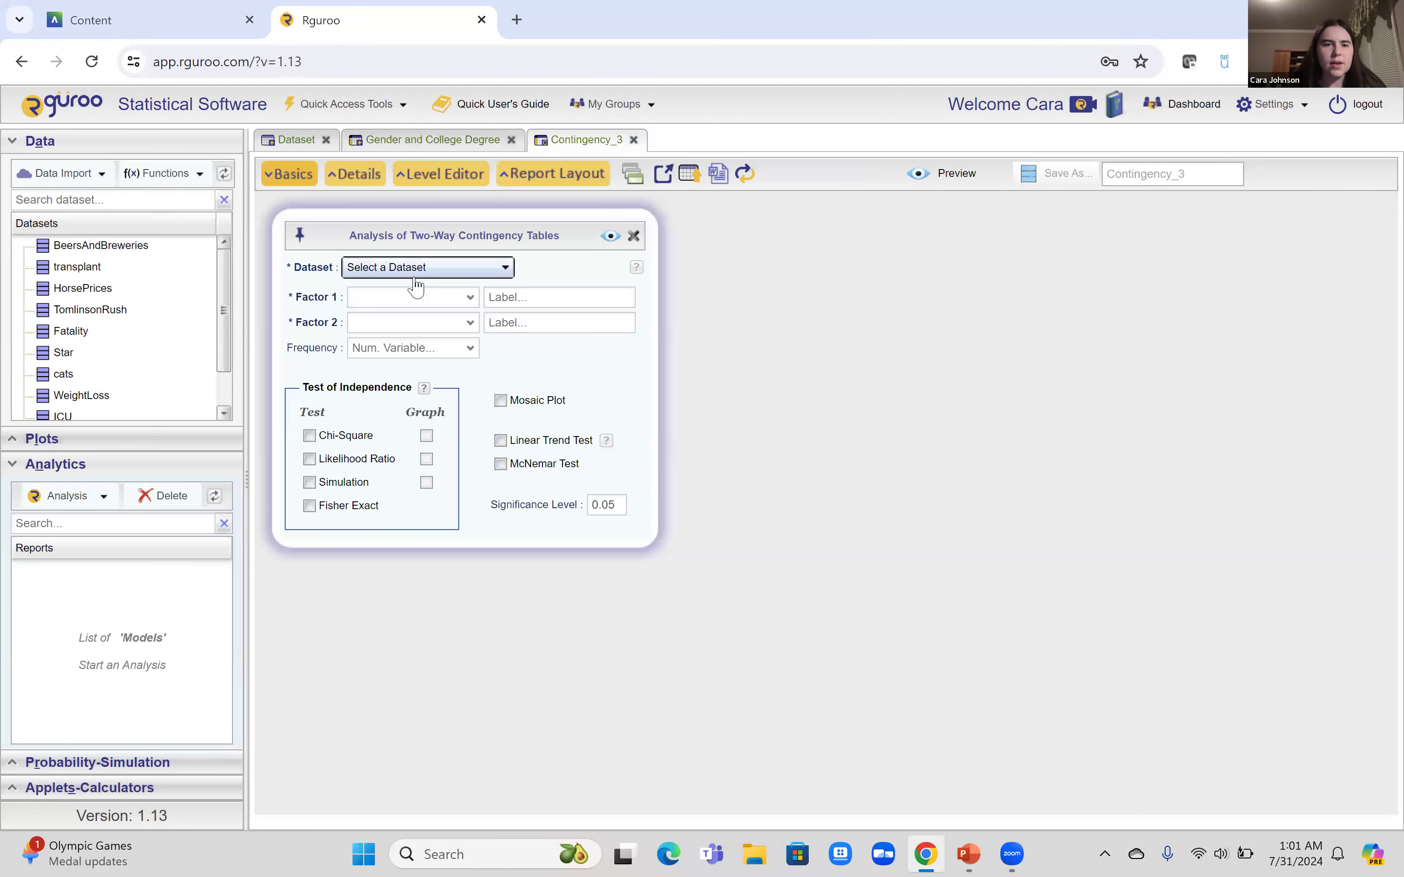
left_click(415, 276)
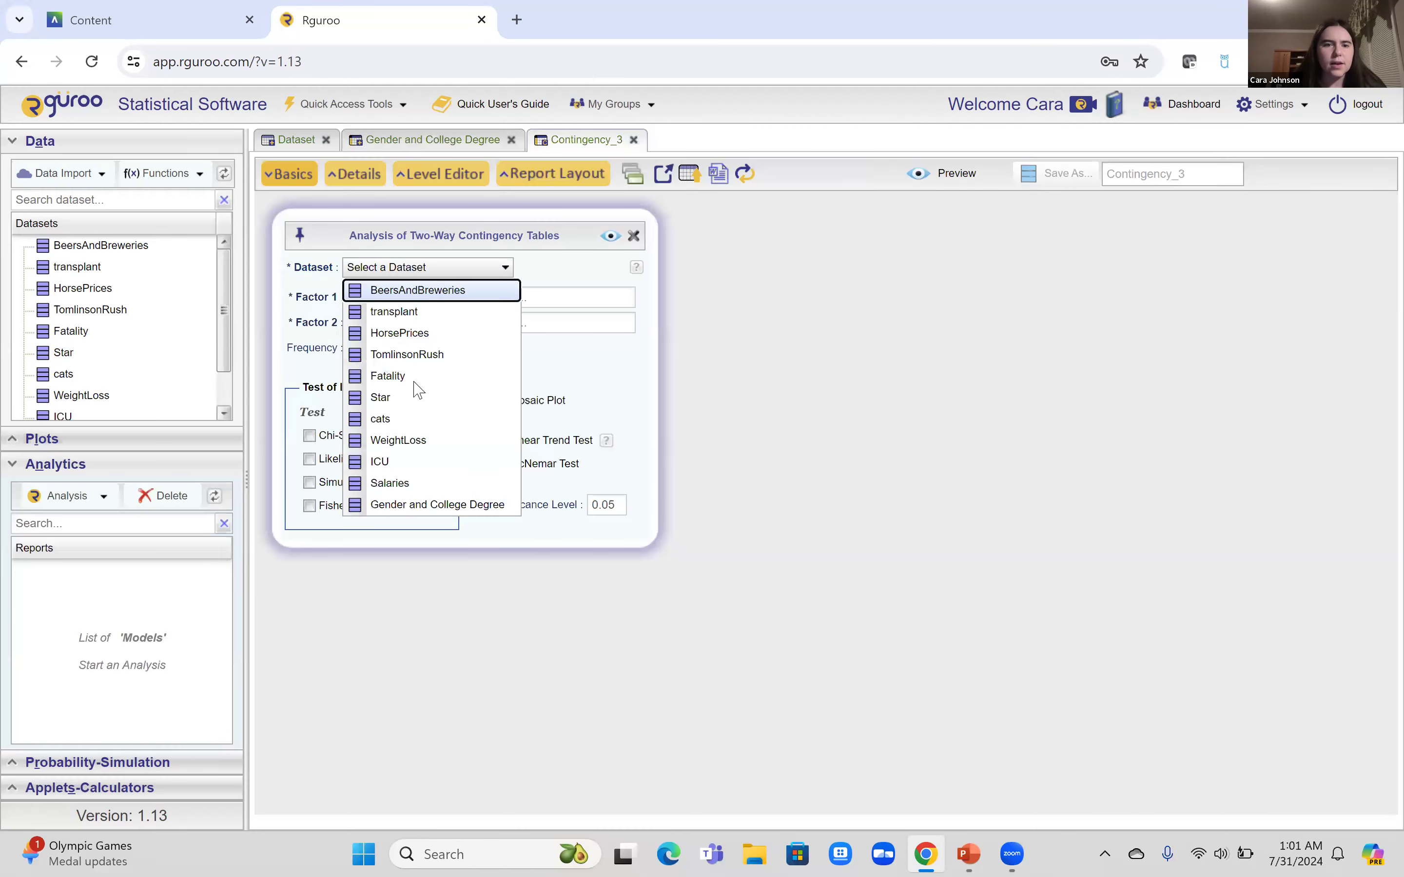
left_click(425, 503)
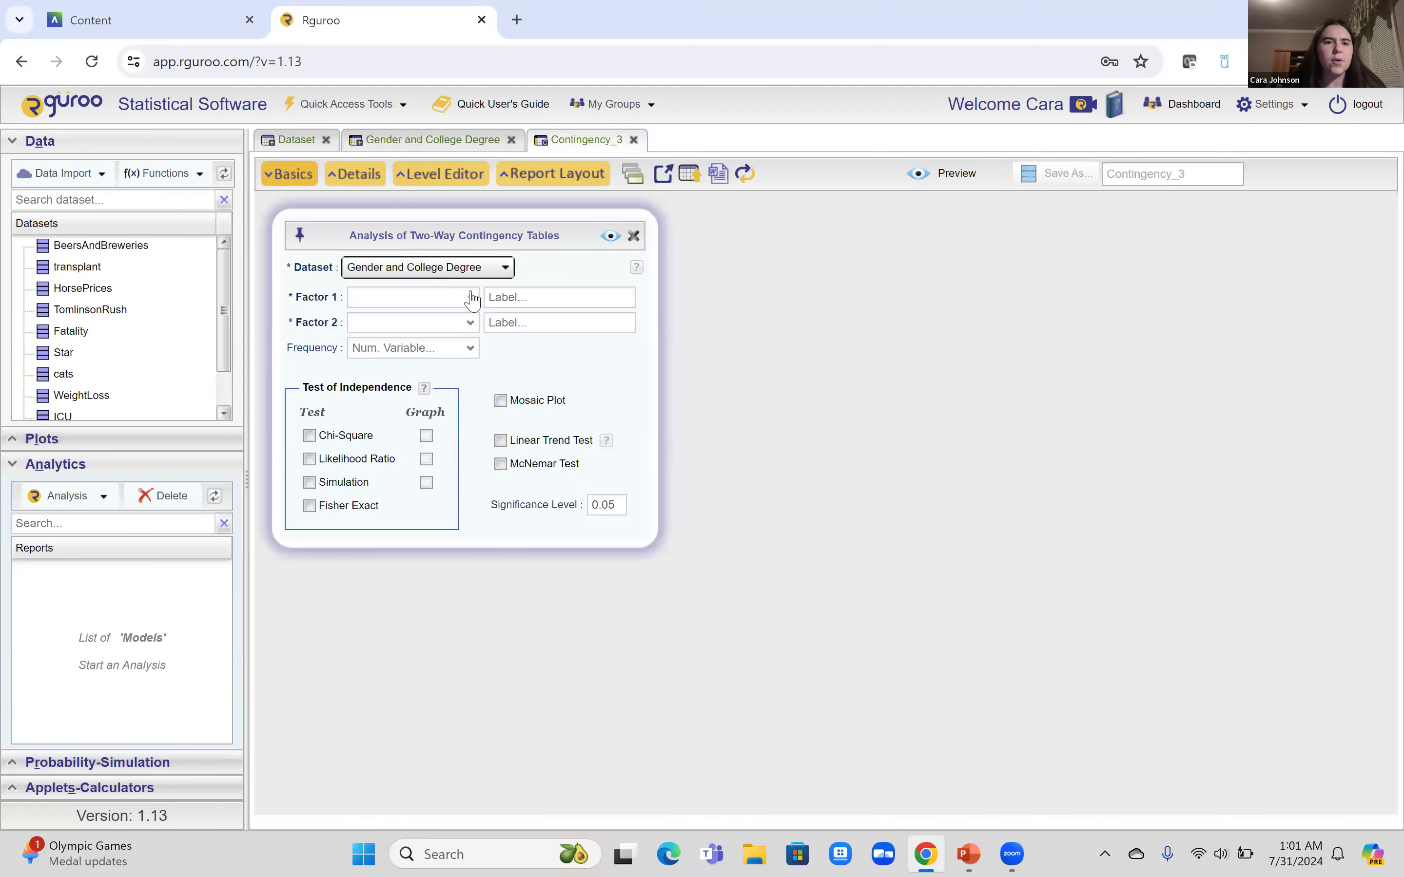
Set Factor 1 to Having.College.Degree, Factor 2 to Gender, and the frequency variable to Var_Name
left_click(470, 298)
left_click(464, 317)
left_click(471, 324)
left_click(461, 356)
left_click(470, 348)
left_click(458, 366)
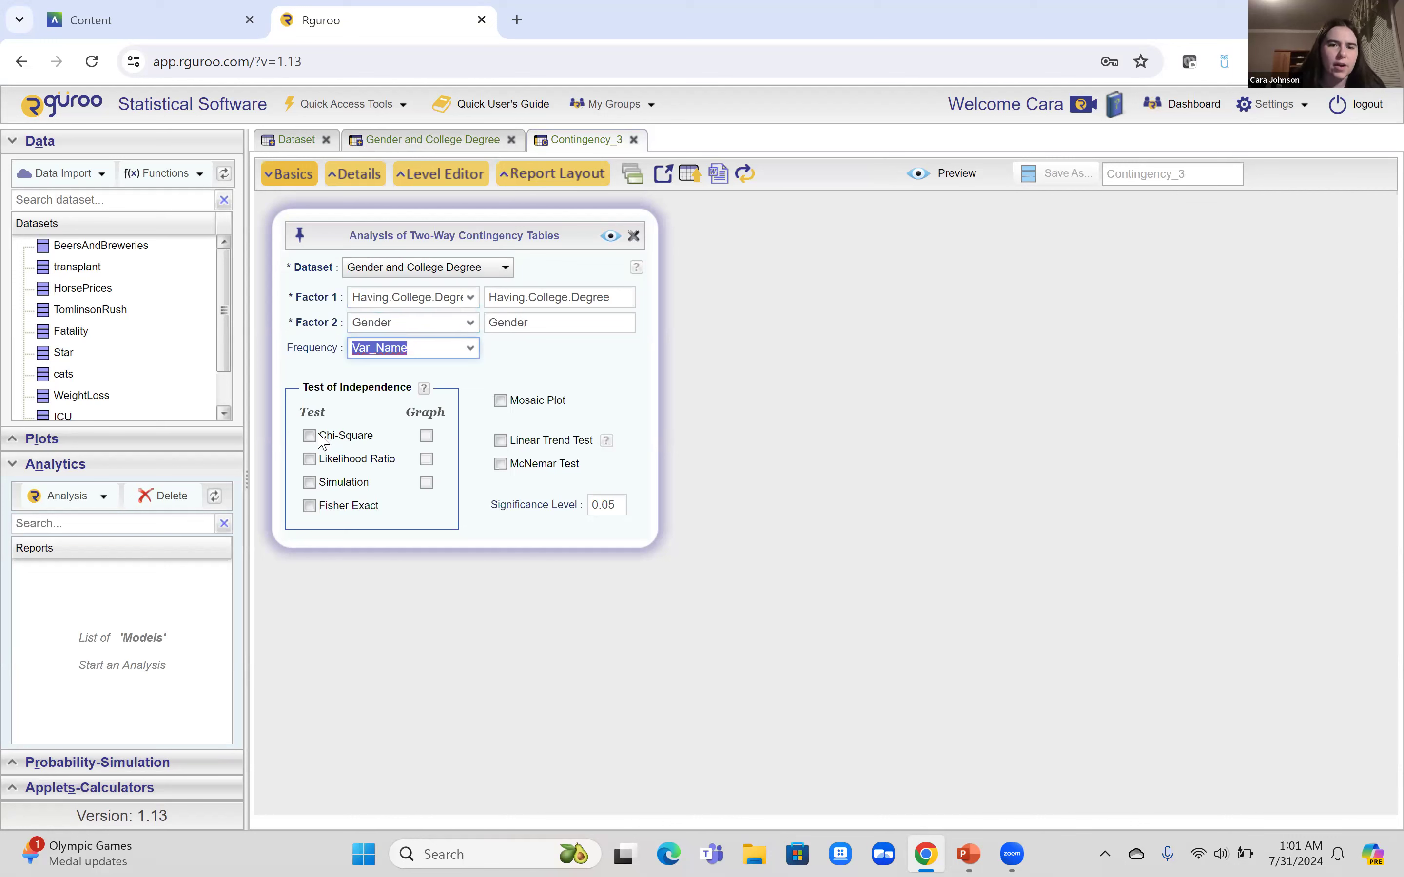
Enable the Chi-Square test of independence, check the significance level against the PowerPoint slide, and preview the Rguroo report
left_click(339, 436)
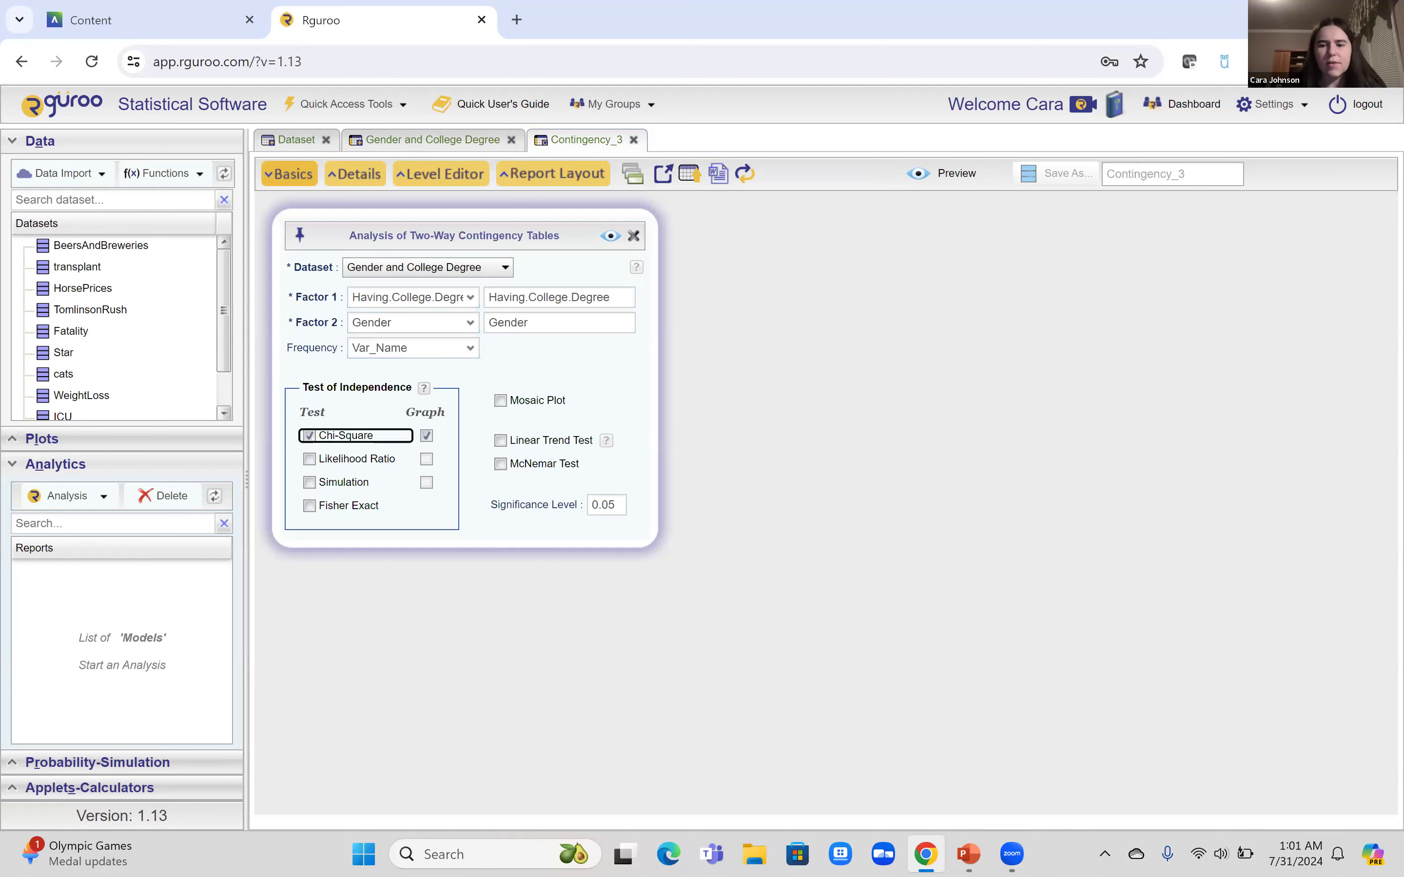
left_click(968, 854)
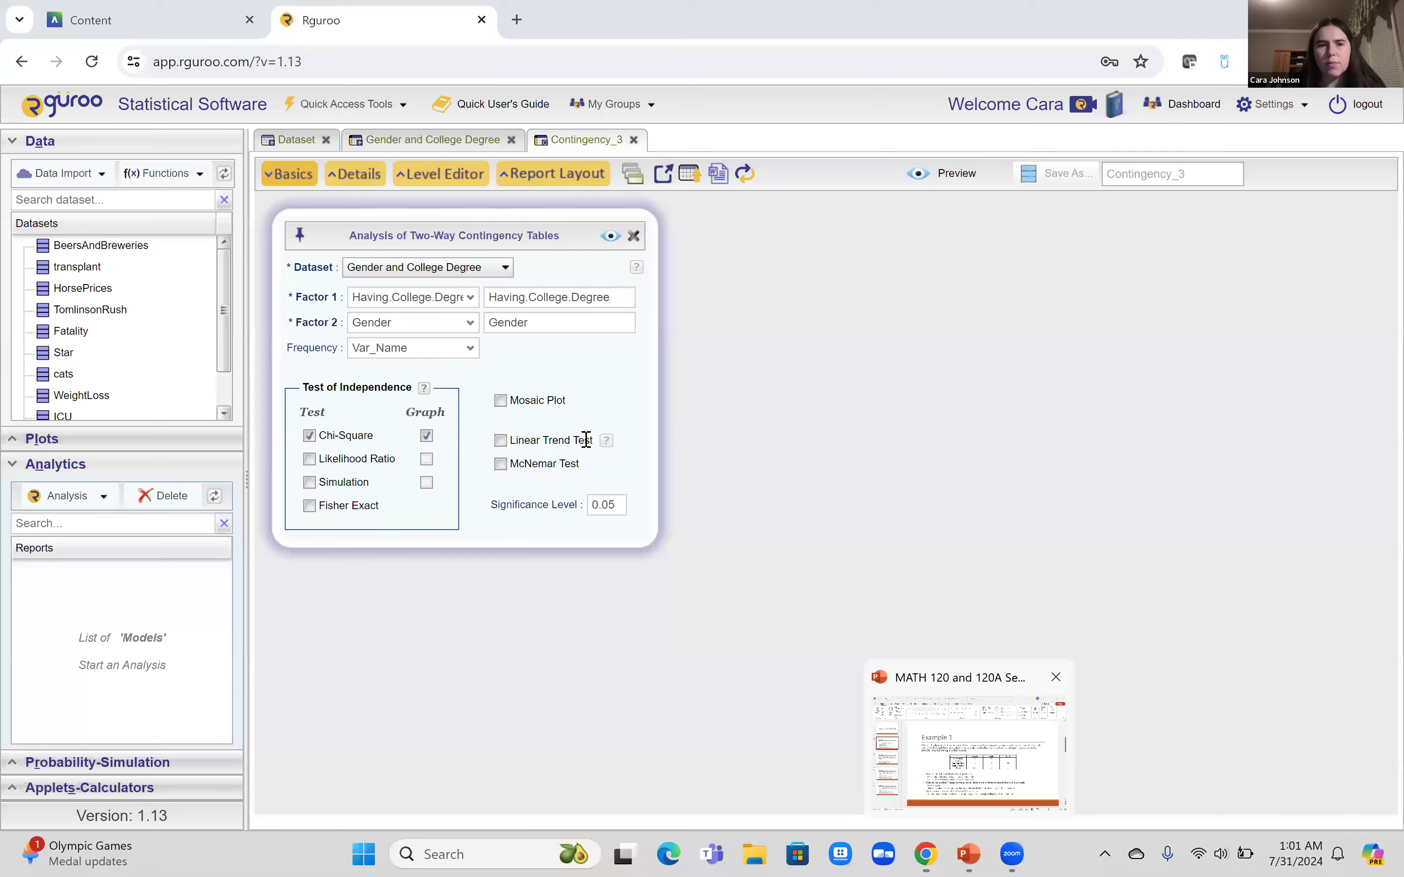
mouse_move(925, 854)
left_click(946, 741)
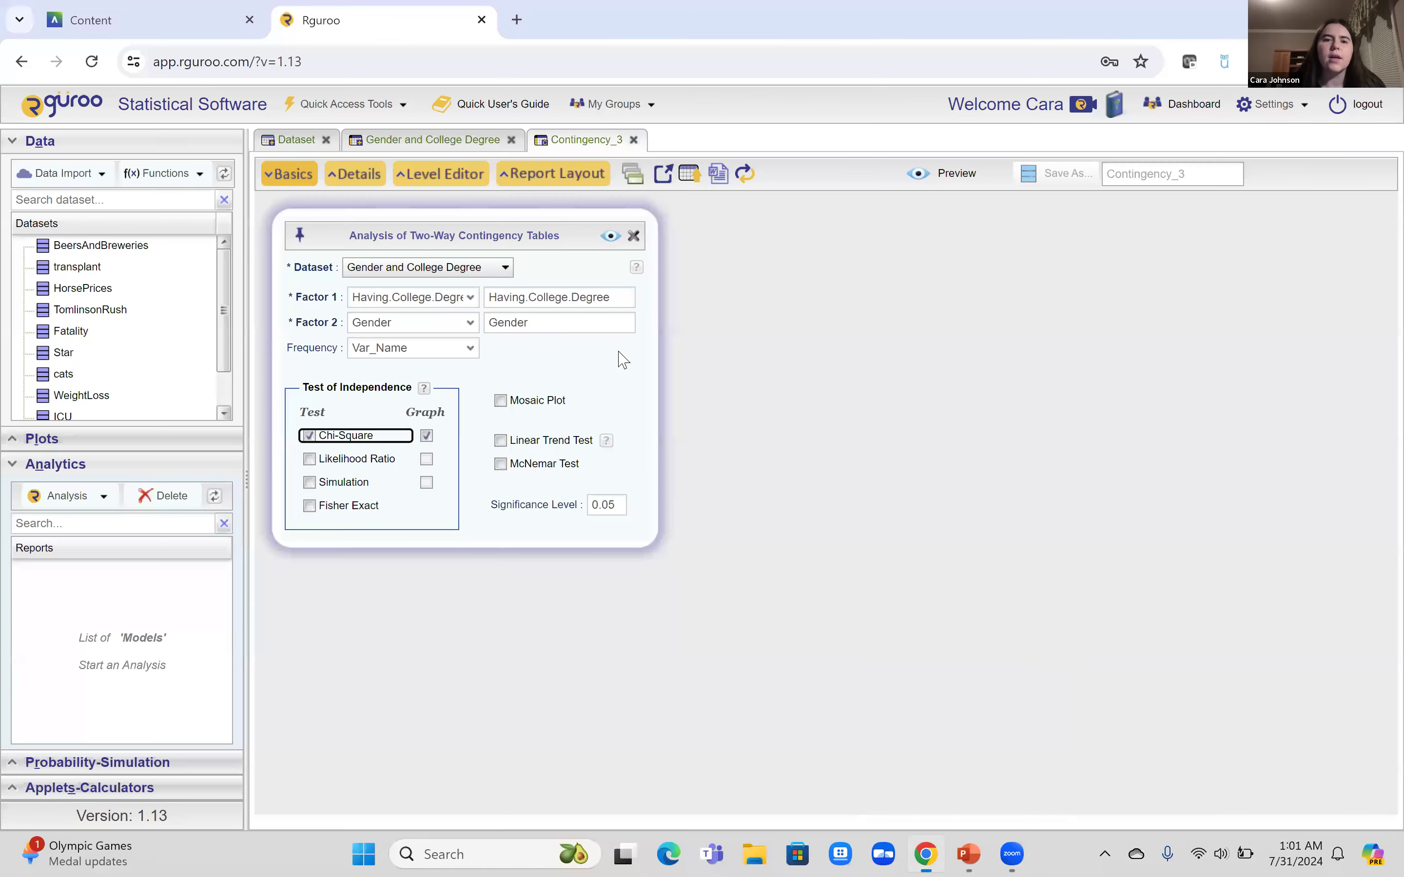
left_click(610, 235)
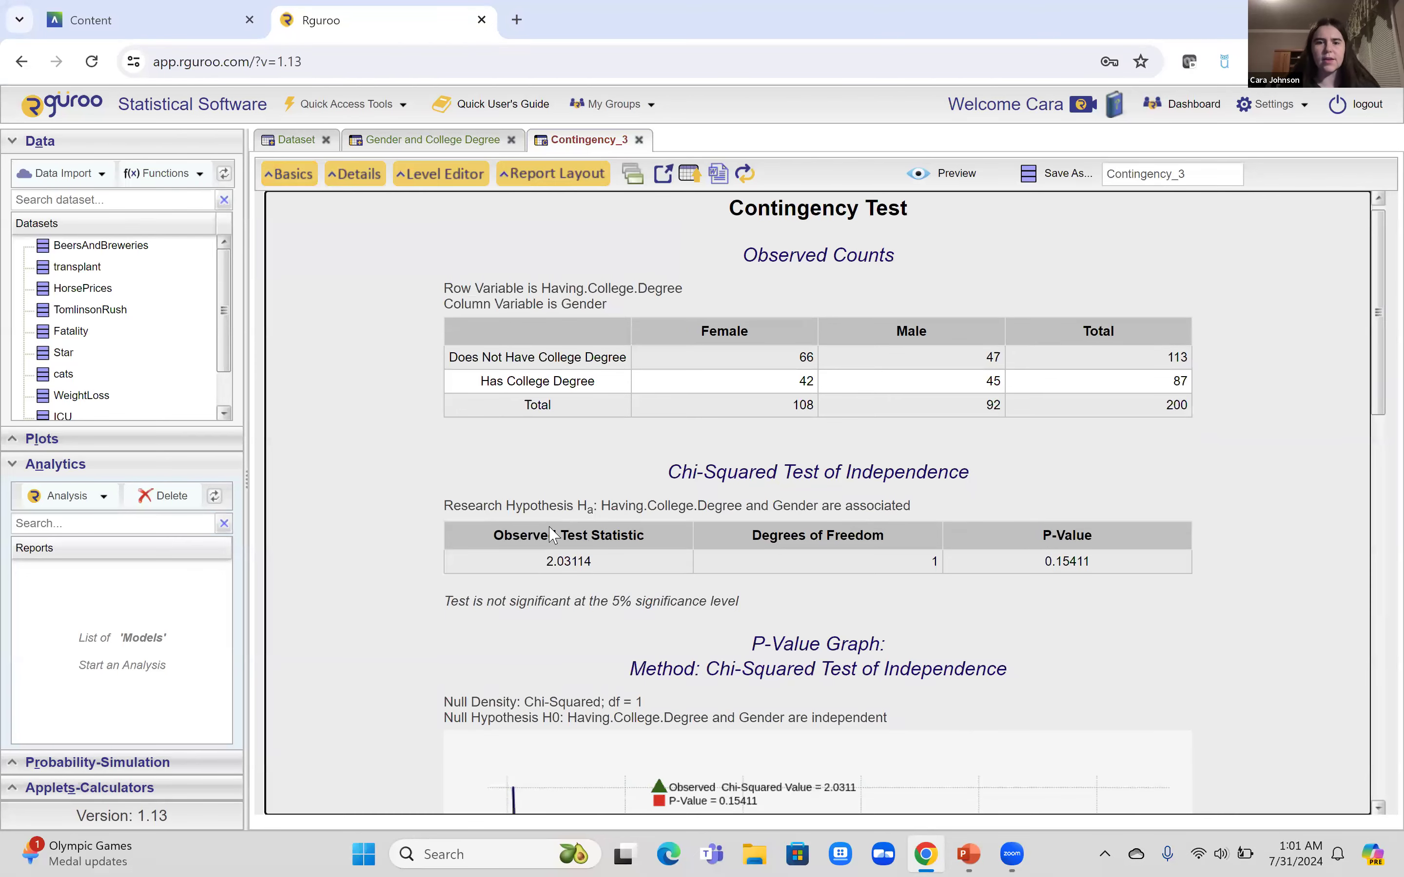
Switch to PowerPoint to review the Example 1 answers, and display the Example 2 slide
mouse_move(968, 854)
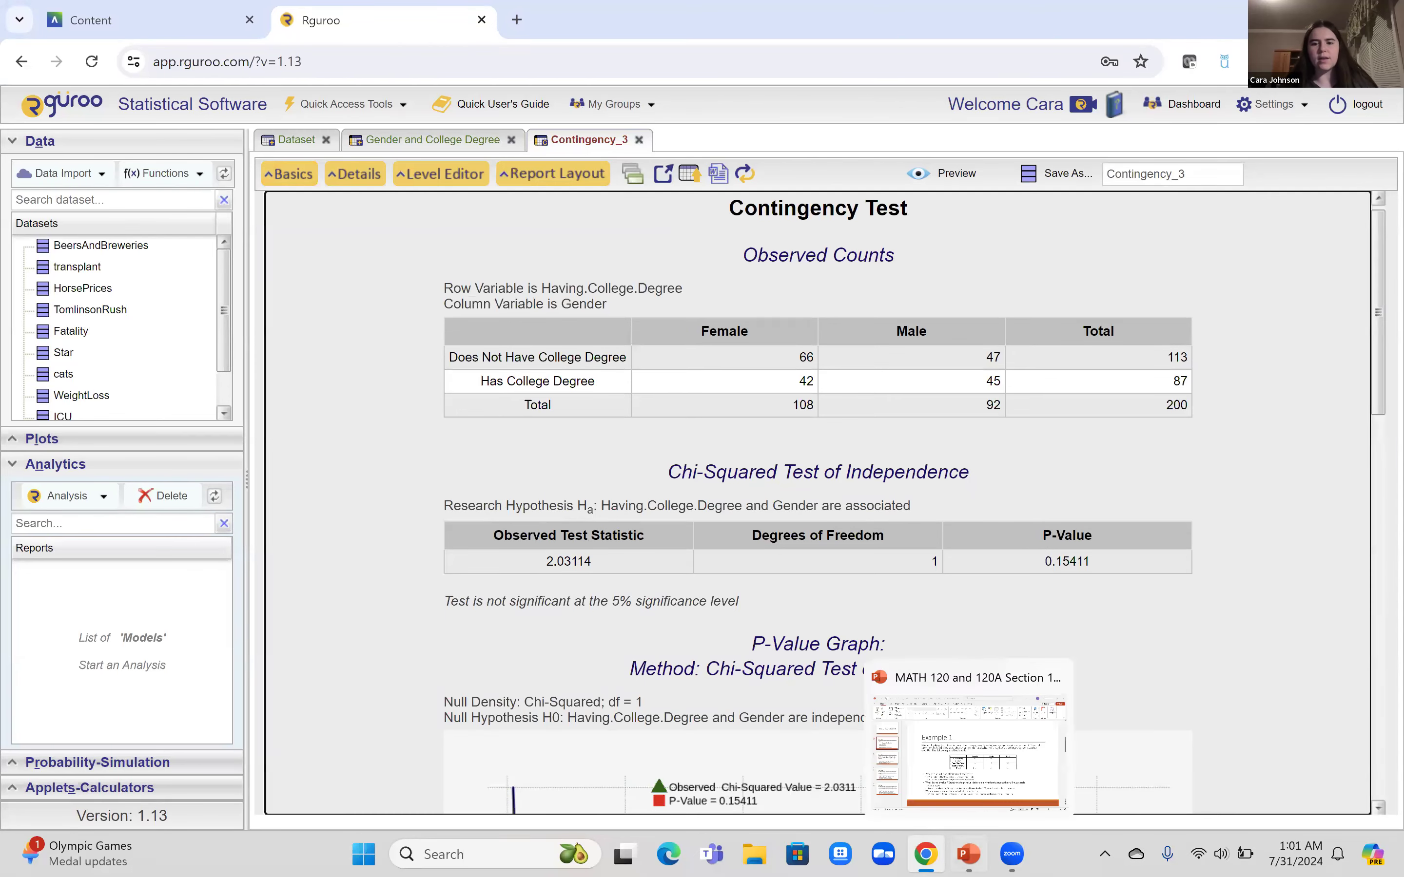
left_click(968, 790)
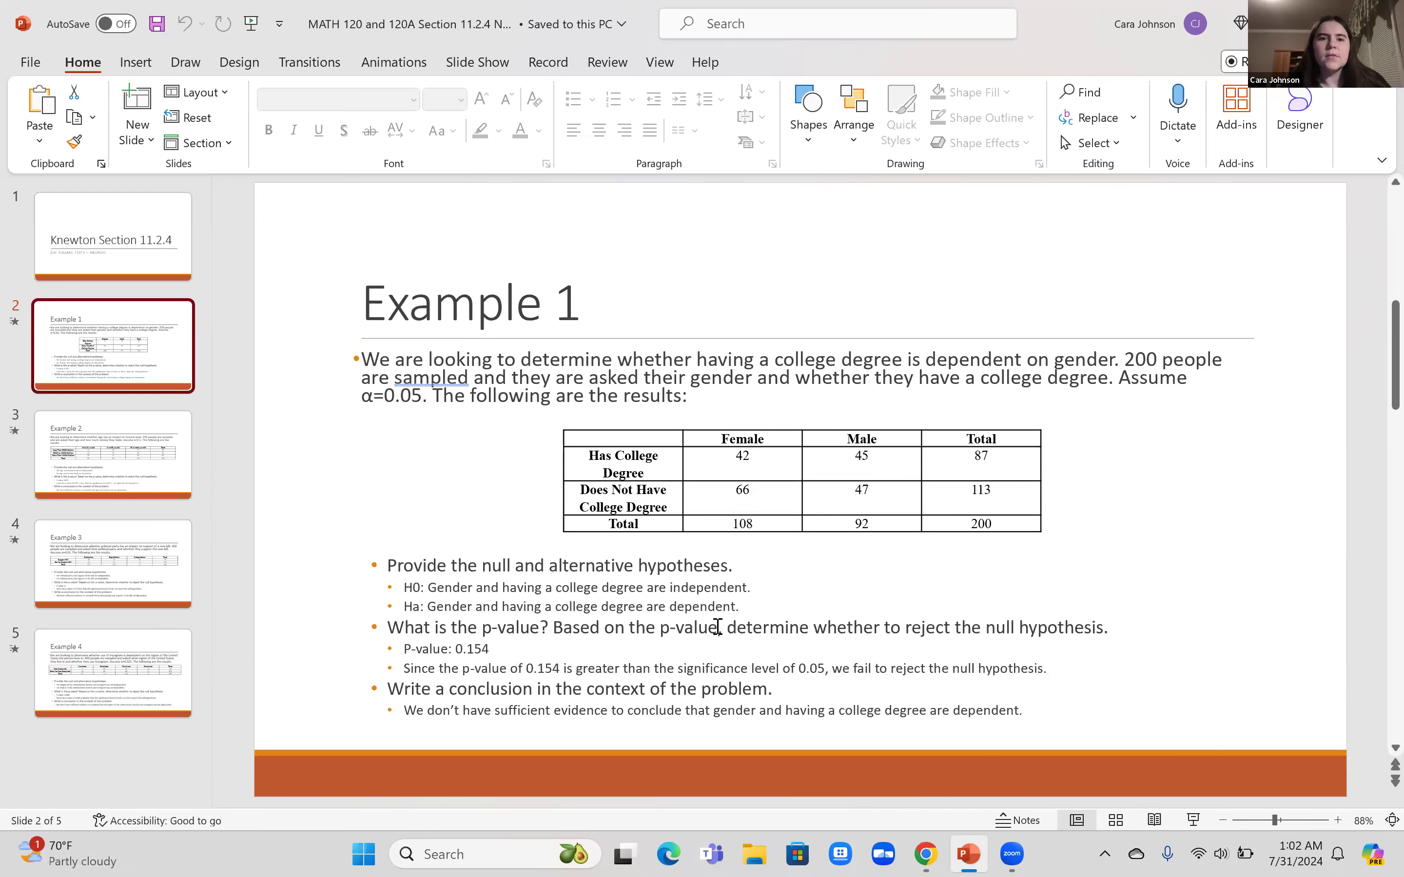
left_click(144, 462)
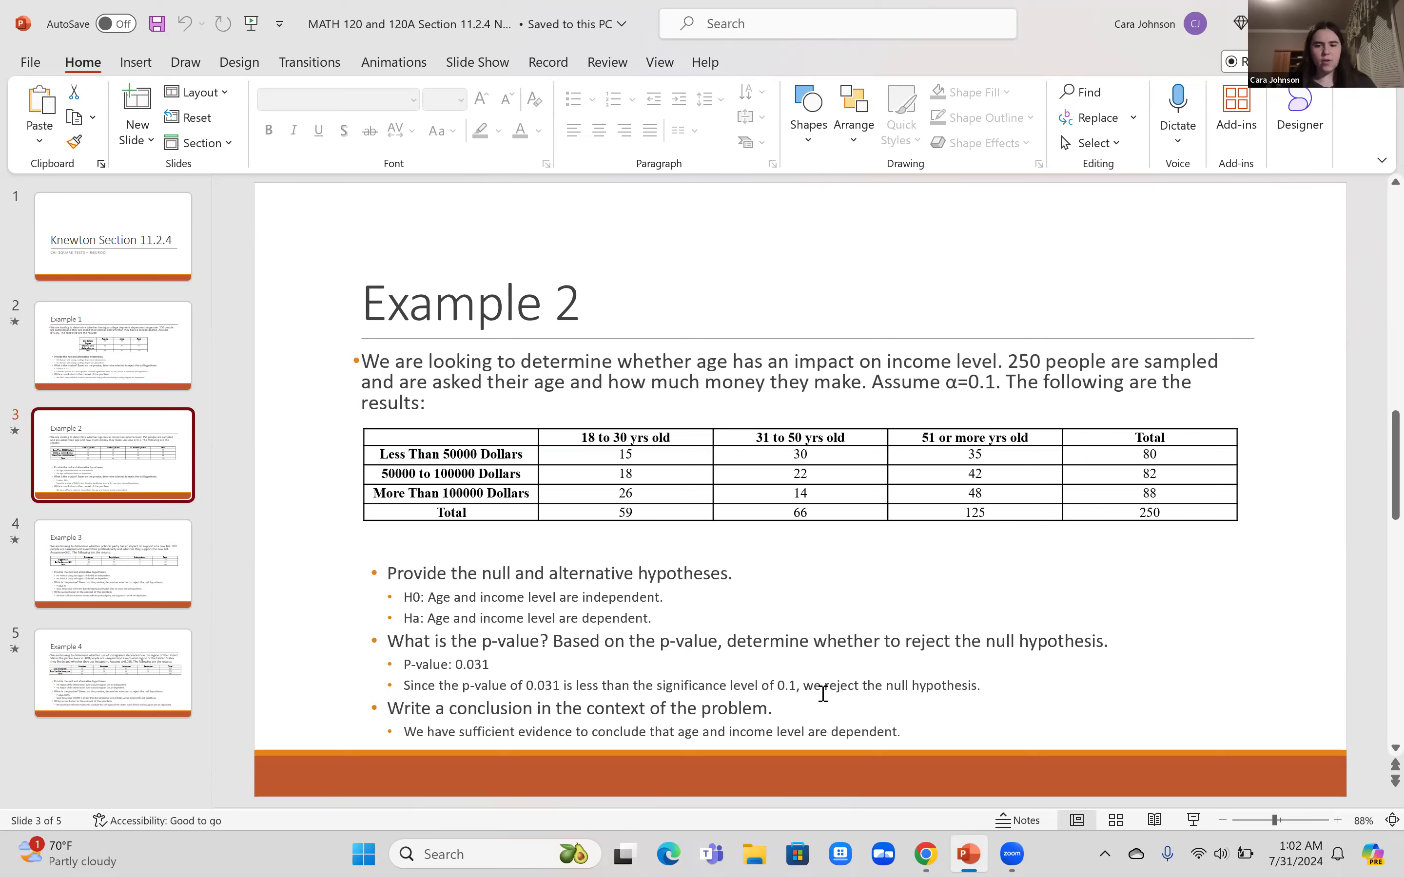
Switch to Rguroo and close the "Gender and College Degree" table and the Contingency_3 analysis
mouse_move(931, 838)
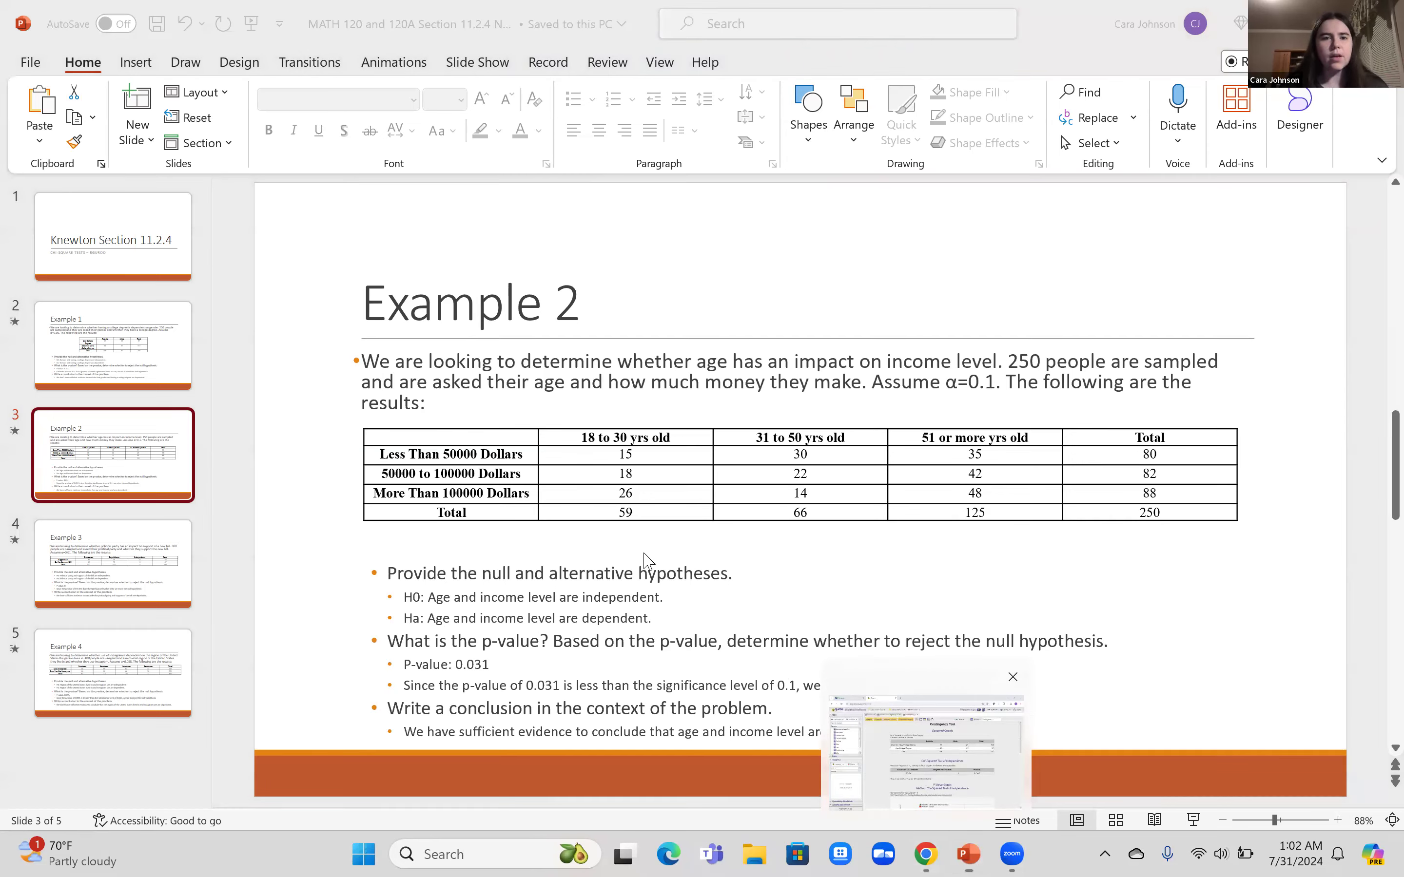
key("alt+Tab")
left_click(511, 140)
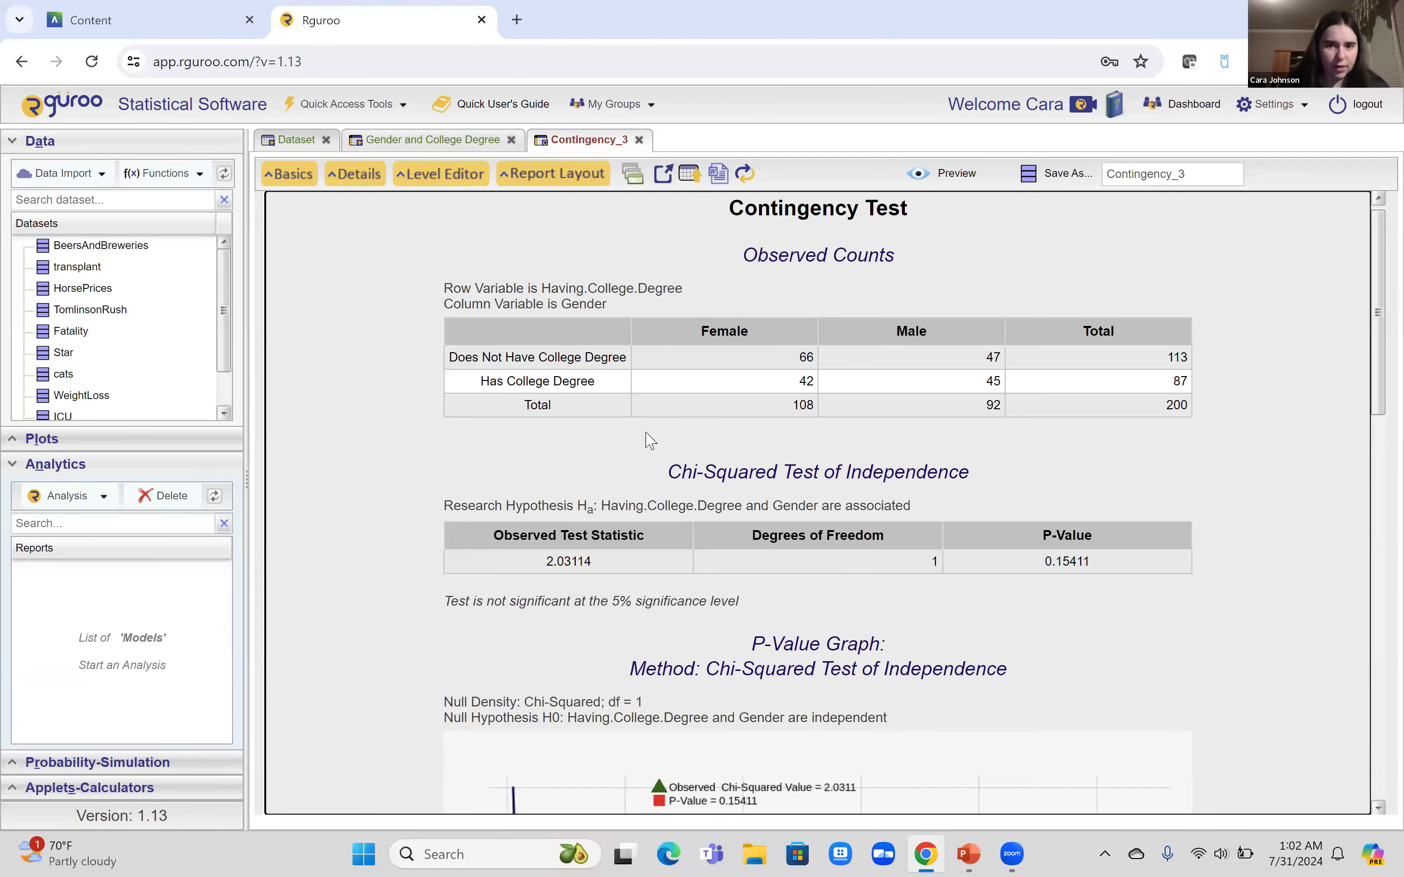
left_click(649, 519)
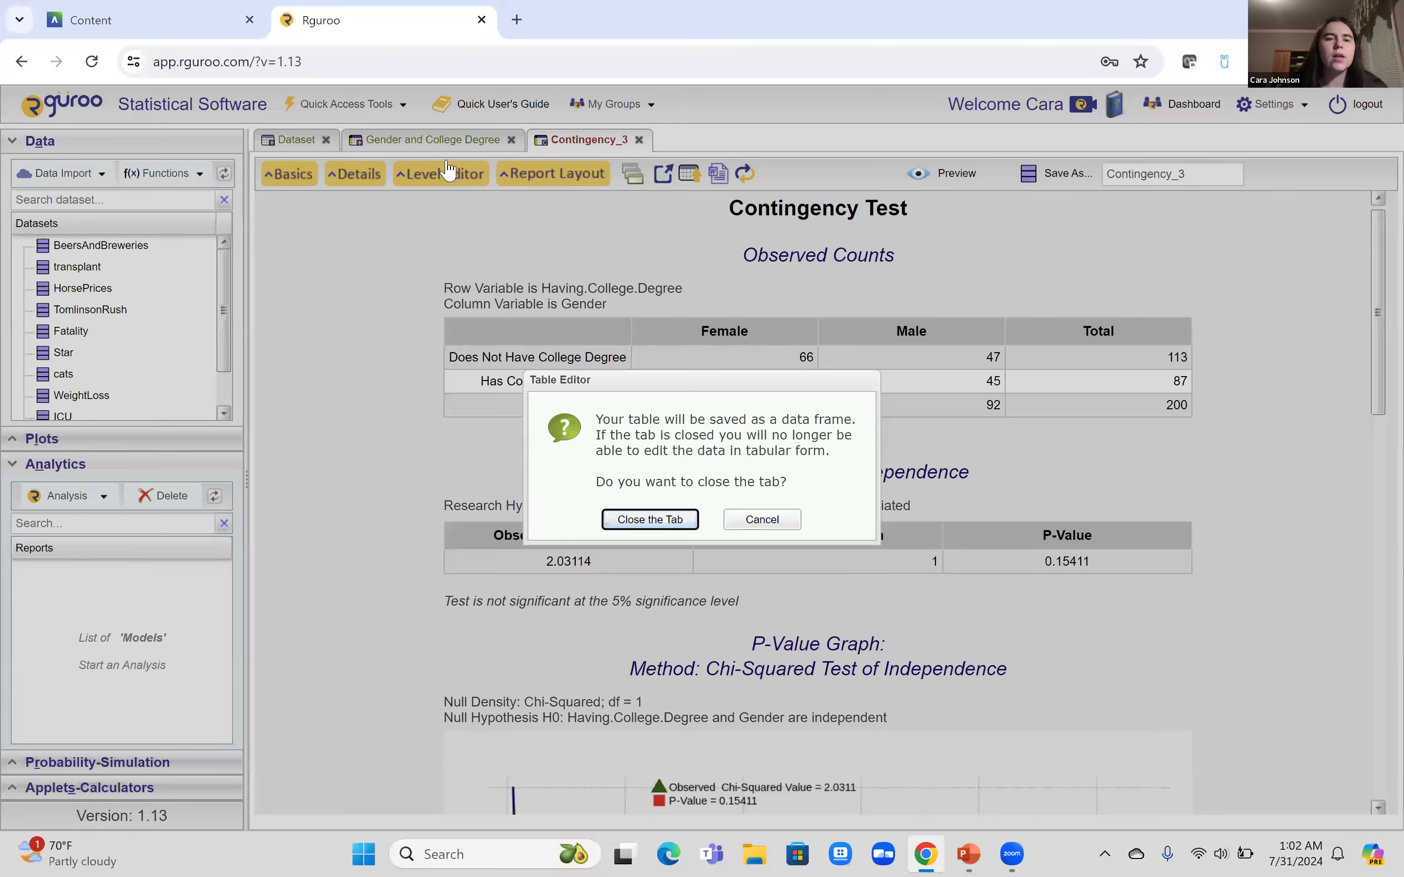
key("Return")
left_click(587, 497)
Permanently delete the "Gender and College Degree" dataset
scroll(123, 338, "down", 1)
right_click(84, 408)
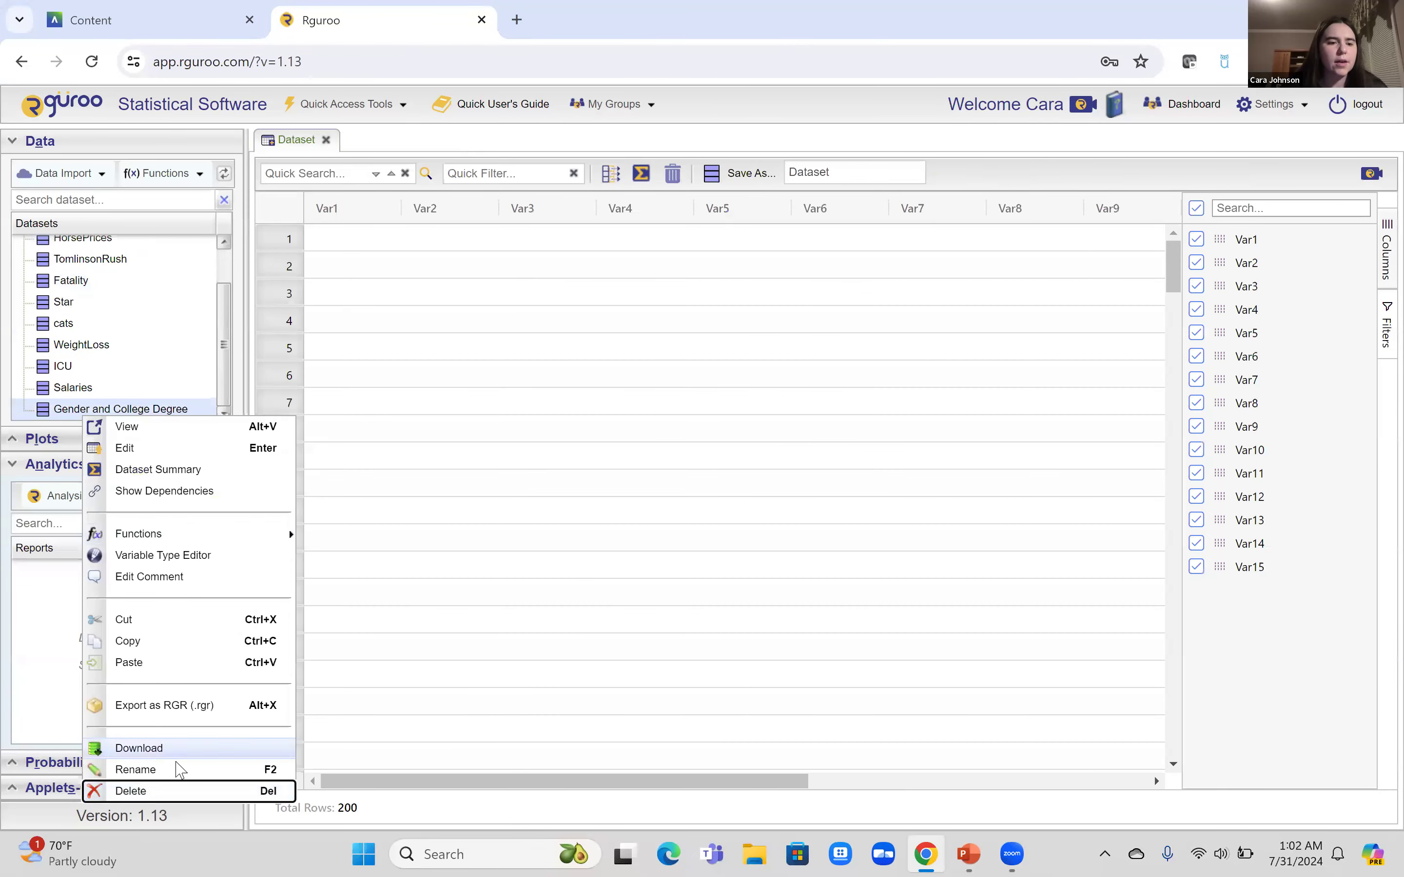
left_click(174, 791)
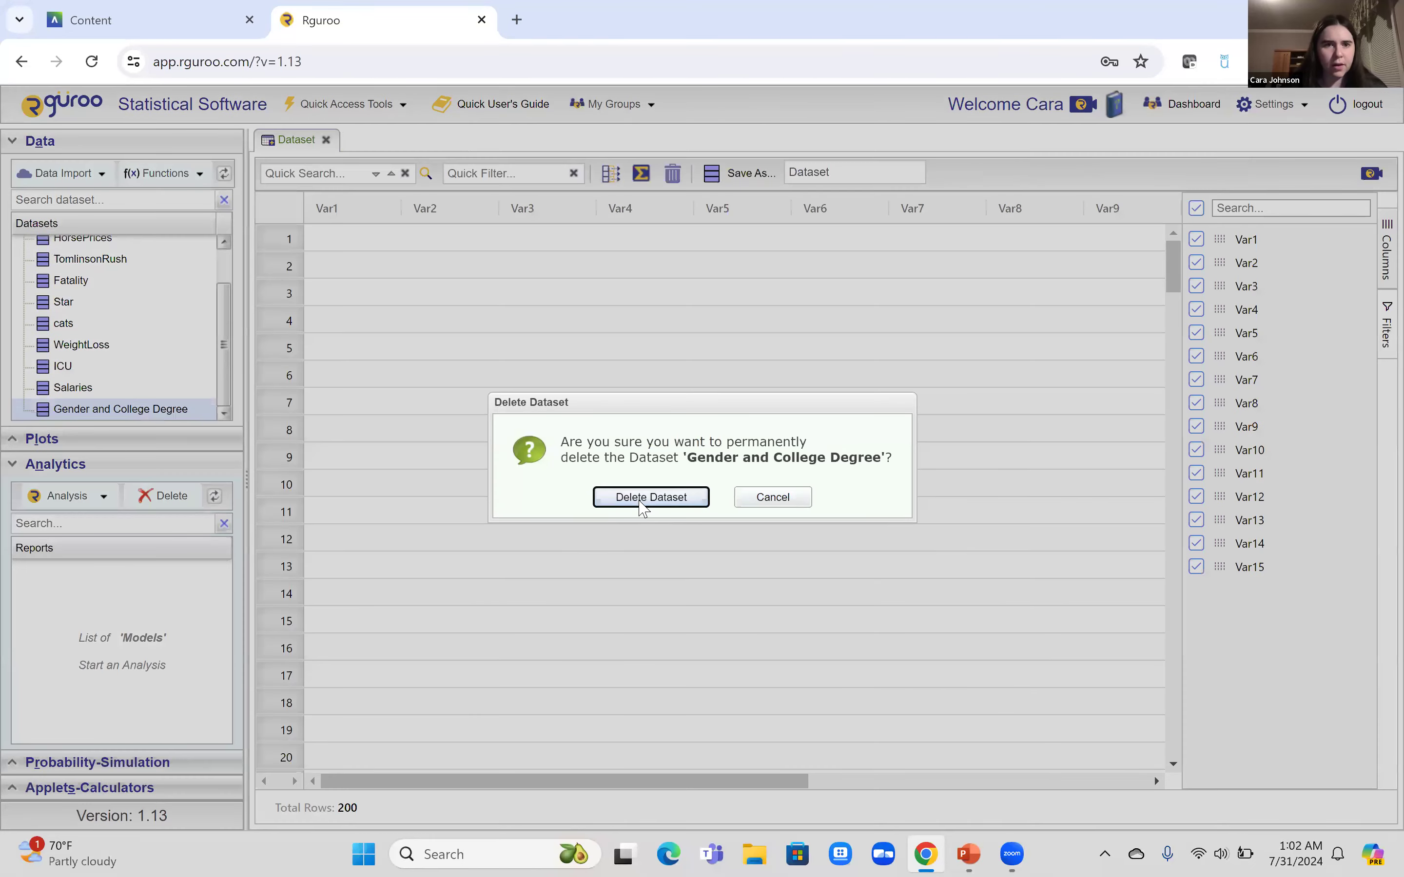
left_click(641, 502)
Create a new table and expand it to three rows and three variable columns
left_click(87, 175)
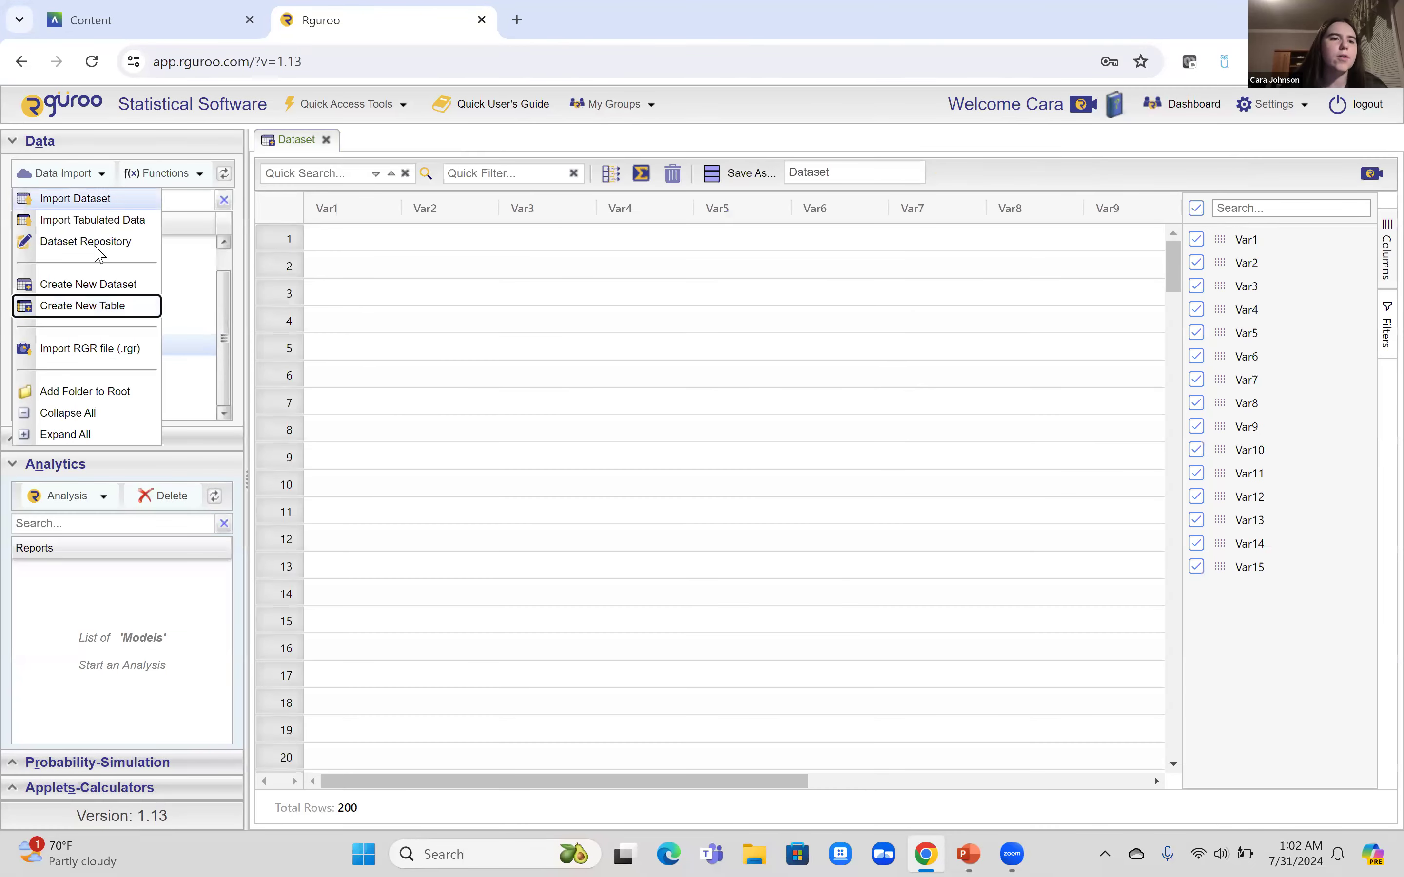
left_click(93, 306)
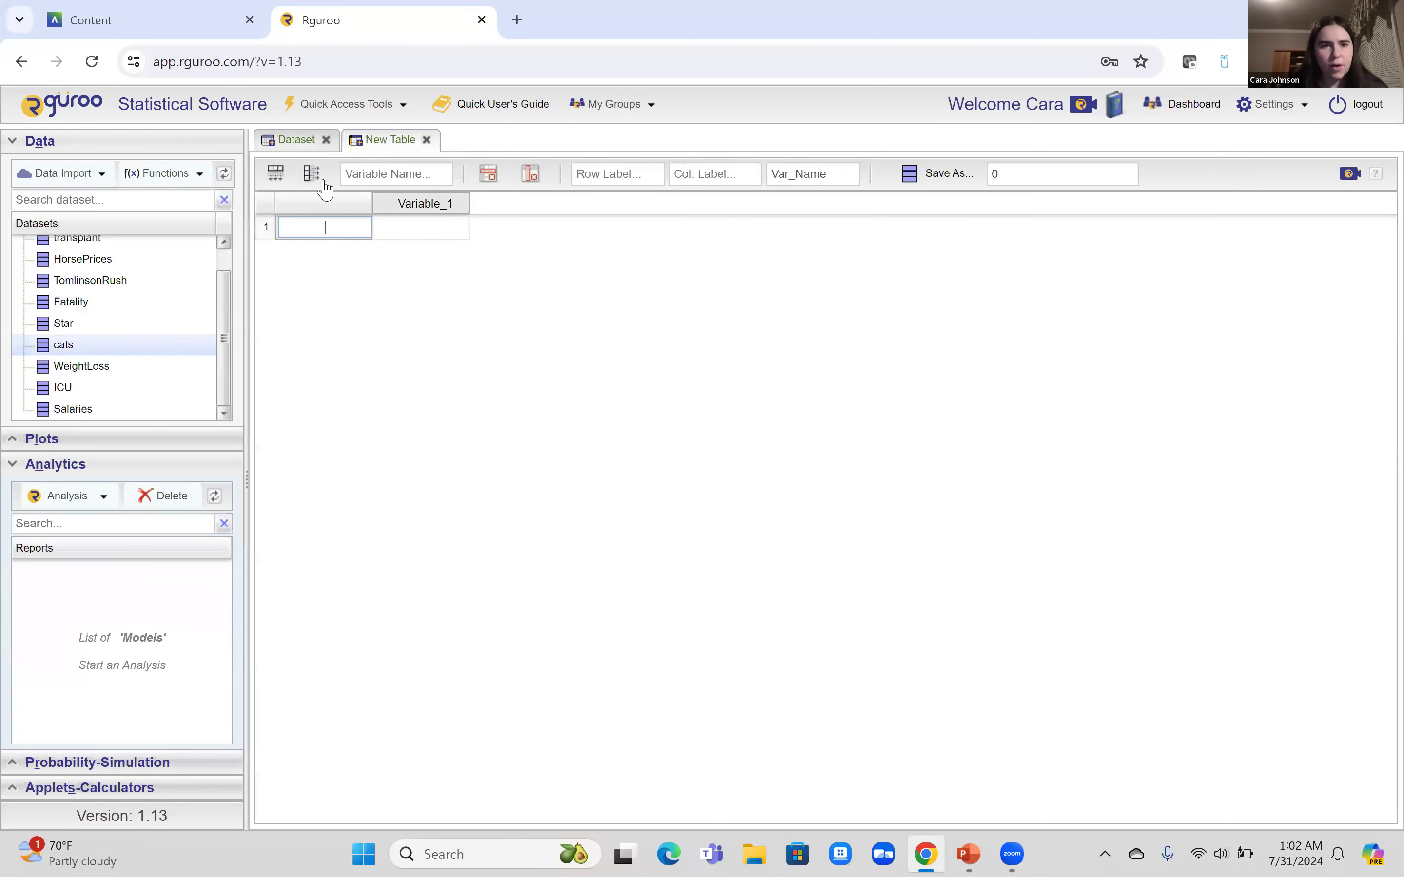
left_click(312, 174)
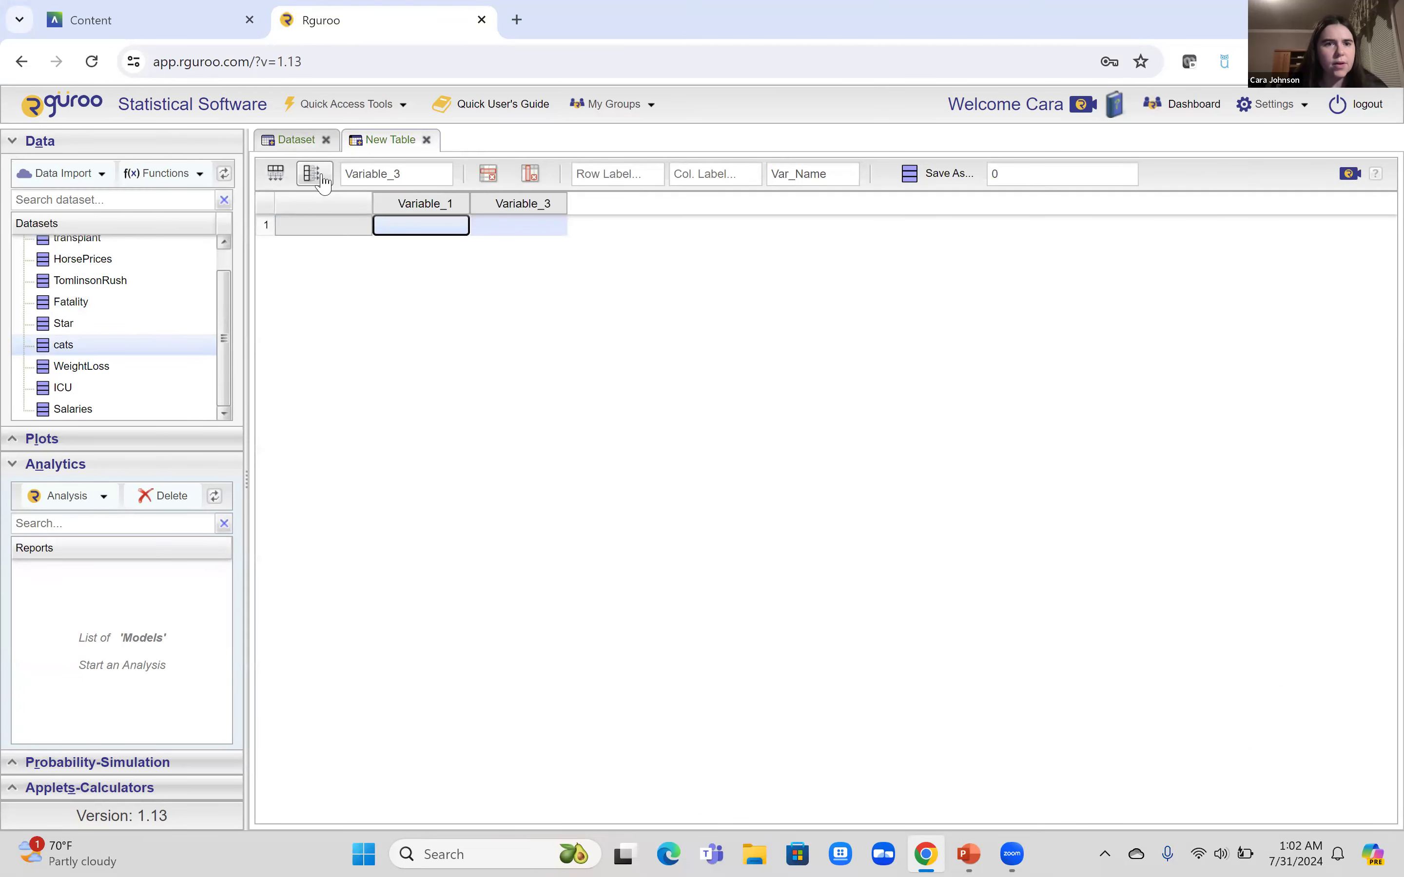
left_click(313, 174)
left_click(276, 174)
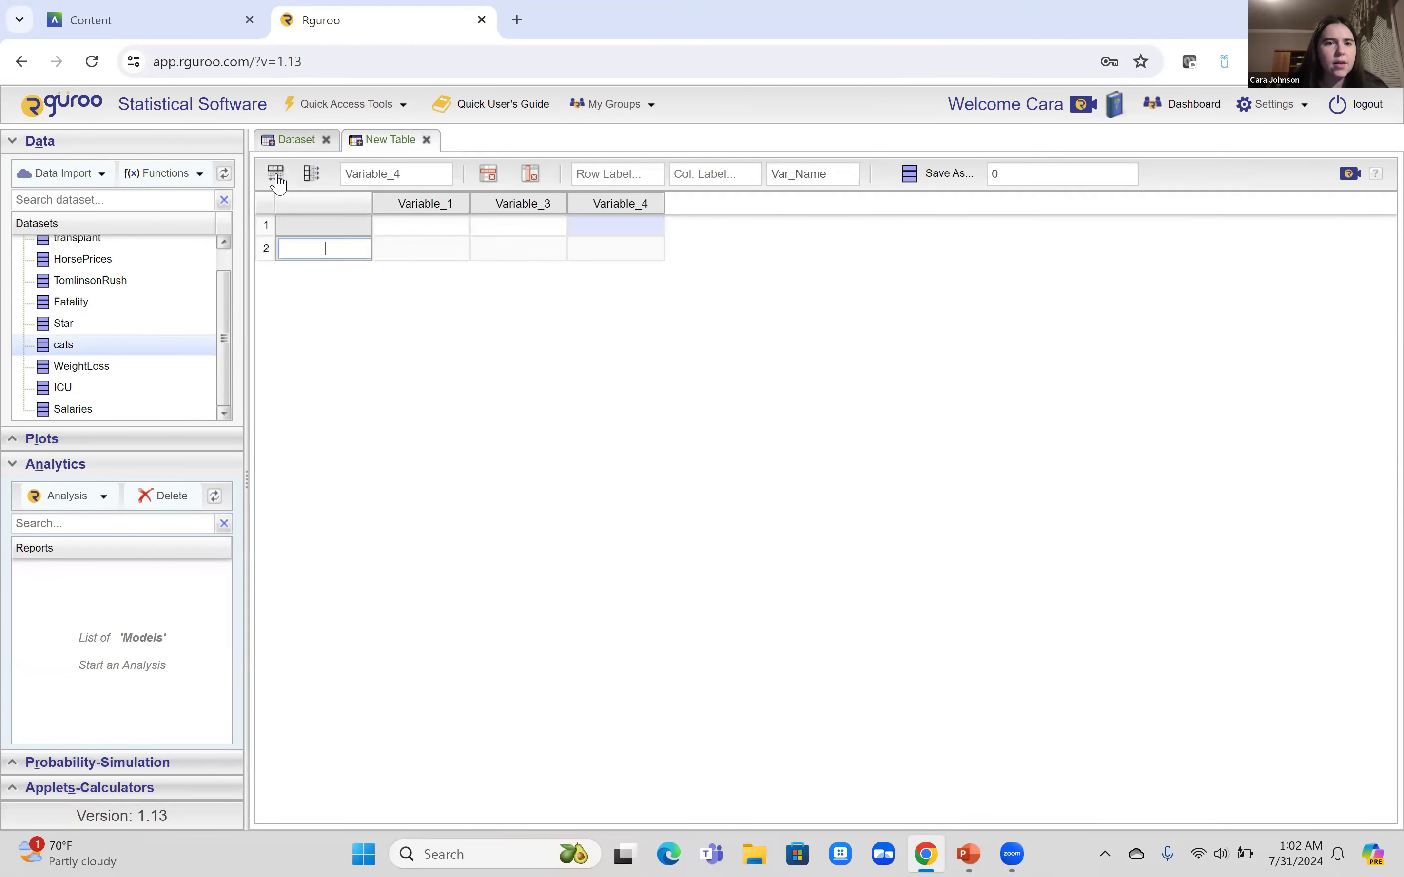
left_click(276, 176)
left_click(414, 225)
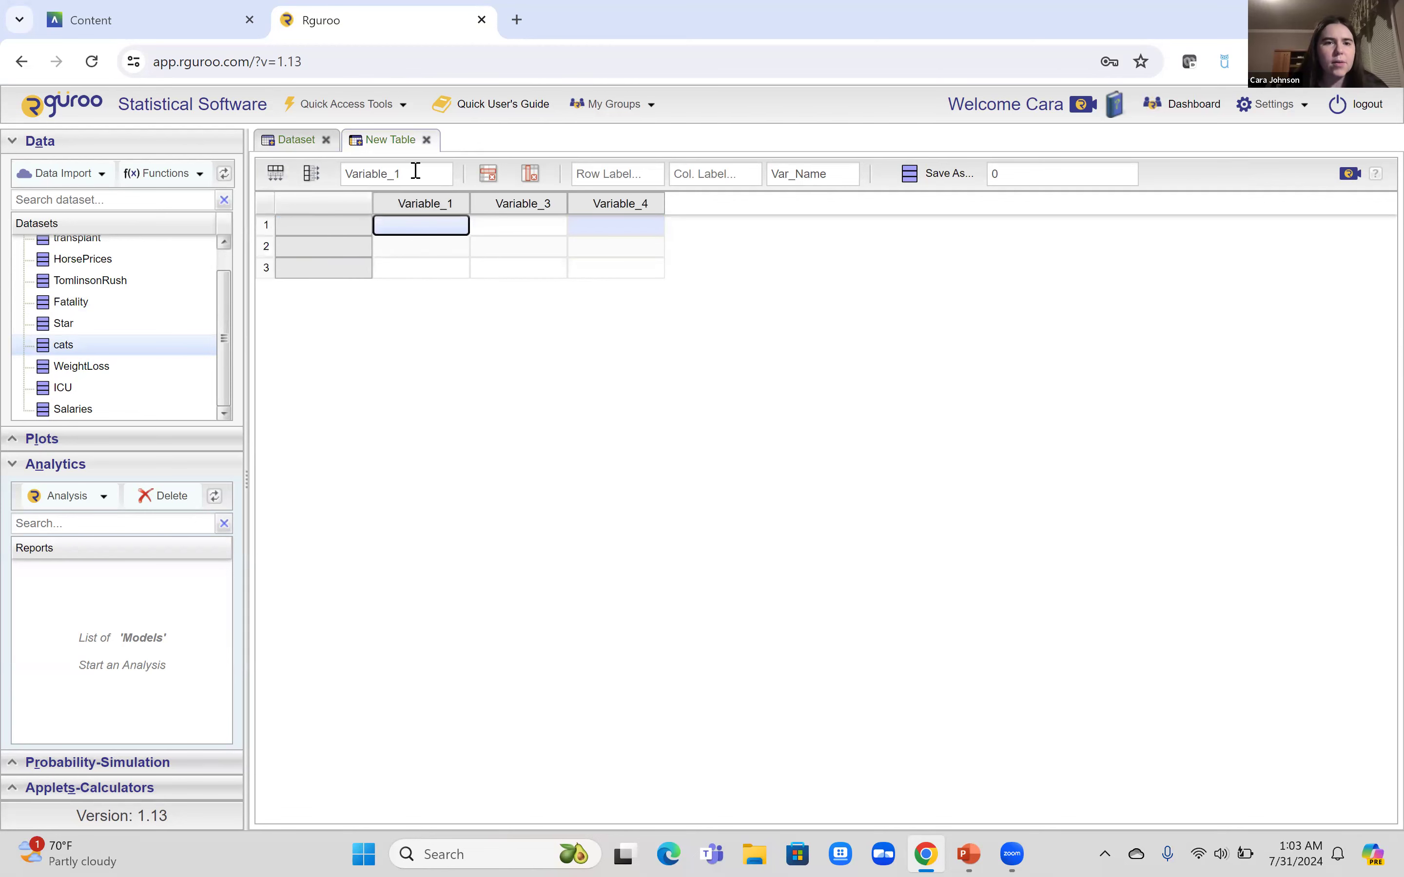
Check the age groups on the PowerPoint Example 2 slide and name the Rguroo table's first column "18 to 30 yrs old"
mouse_move(968, 853)
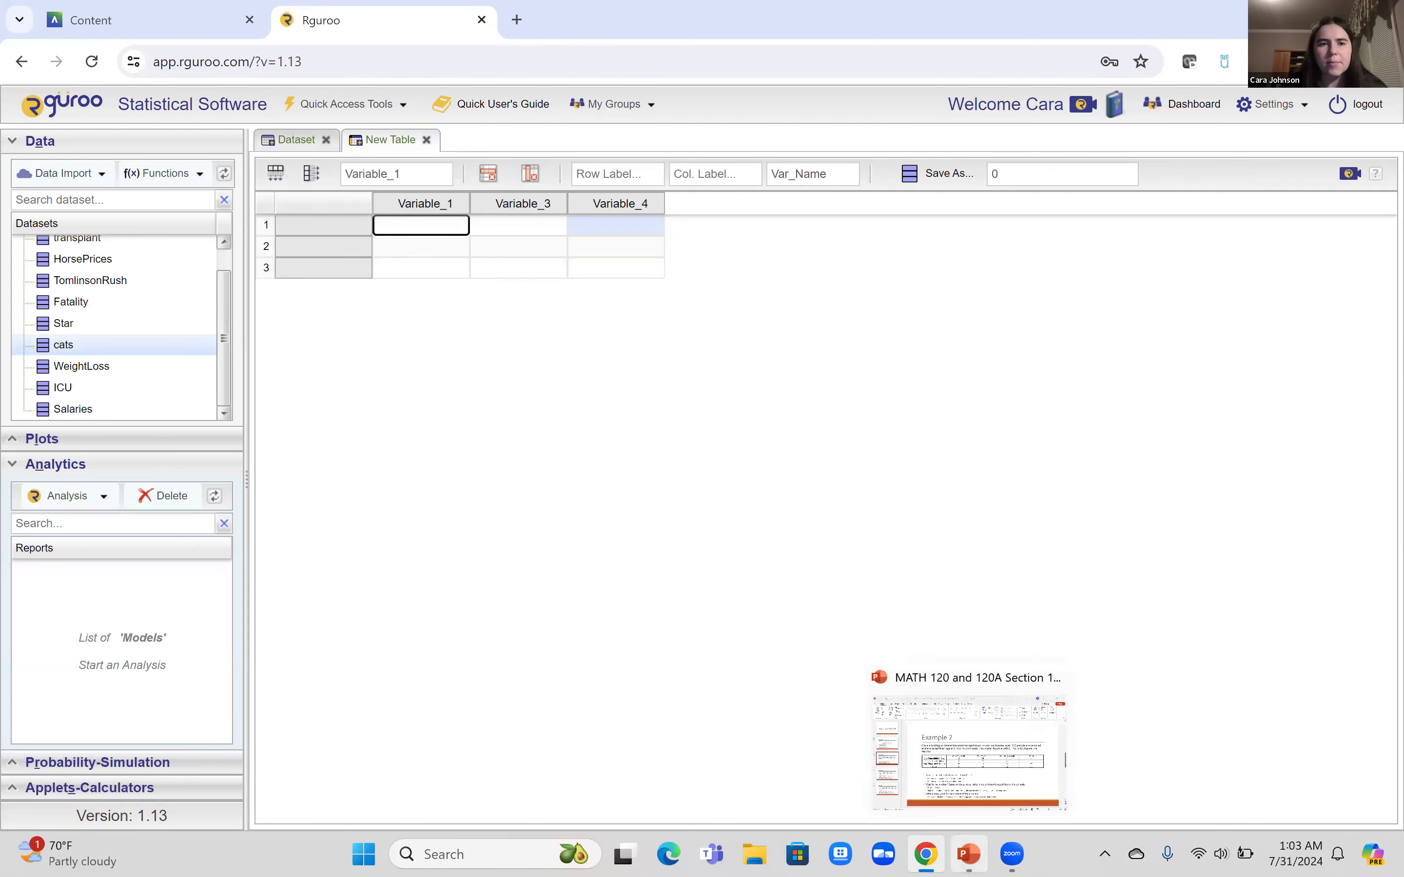
left_click(980, 786)
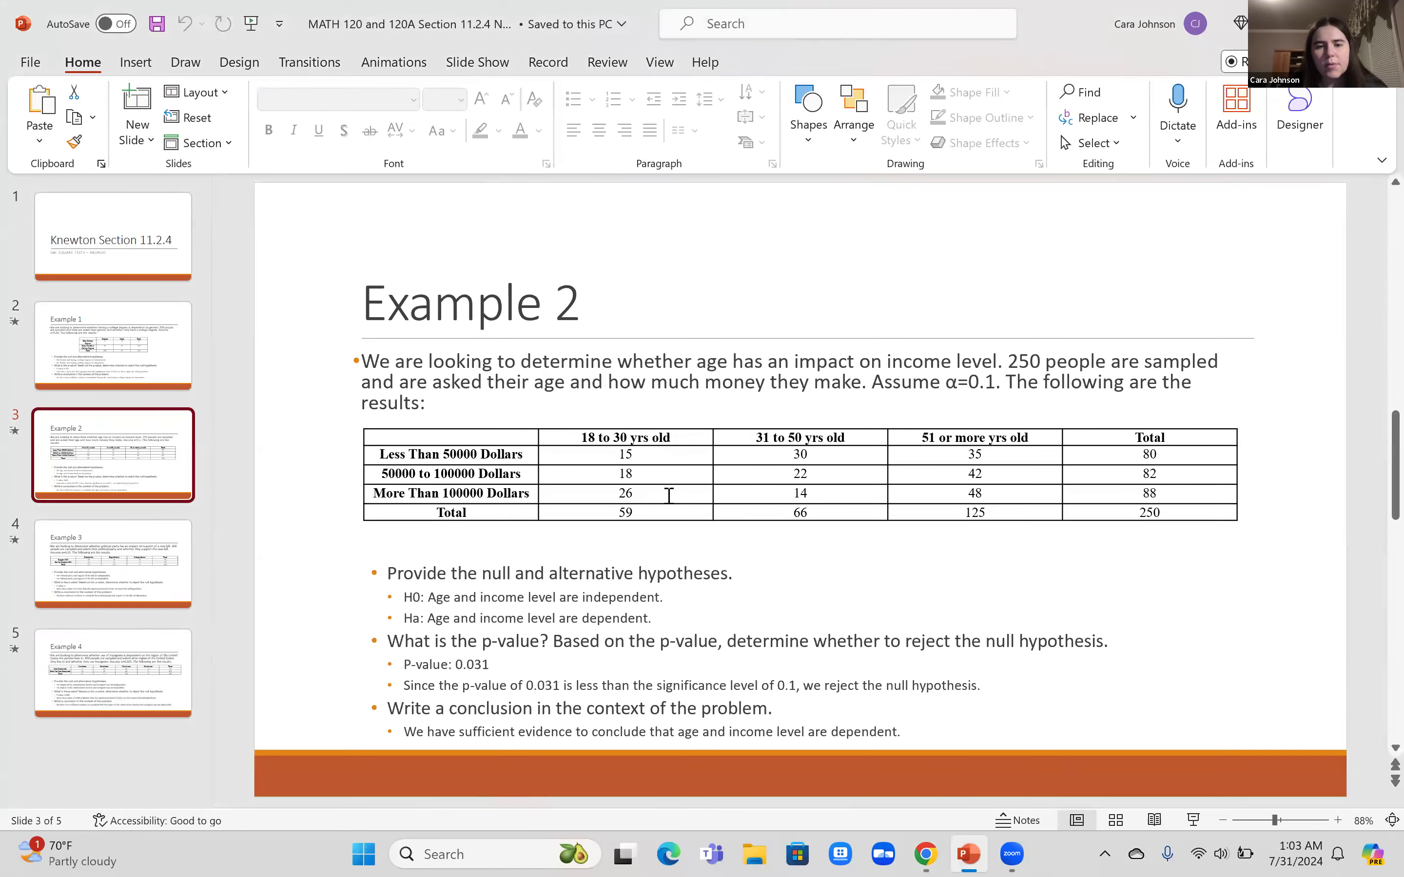
mouse_move(926, 854)
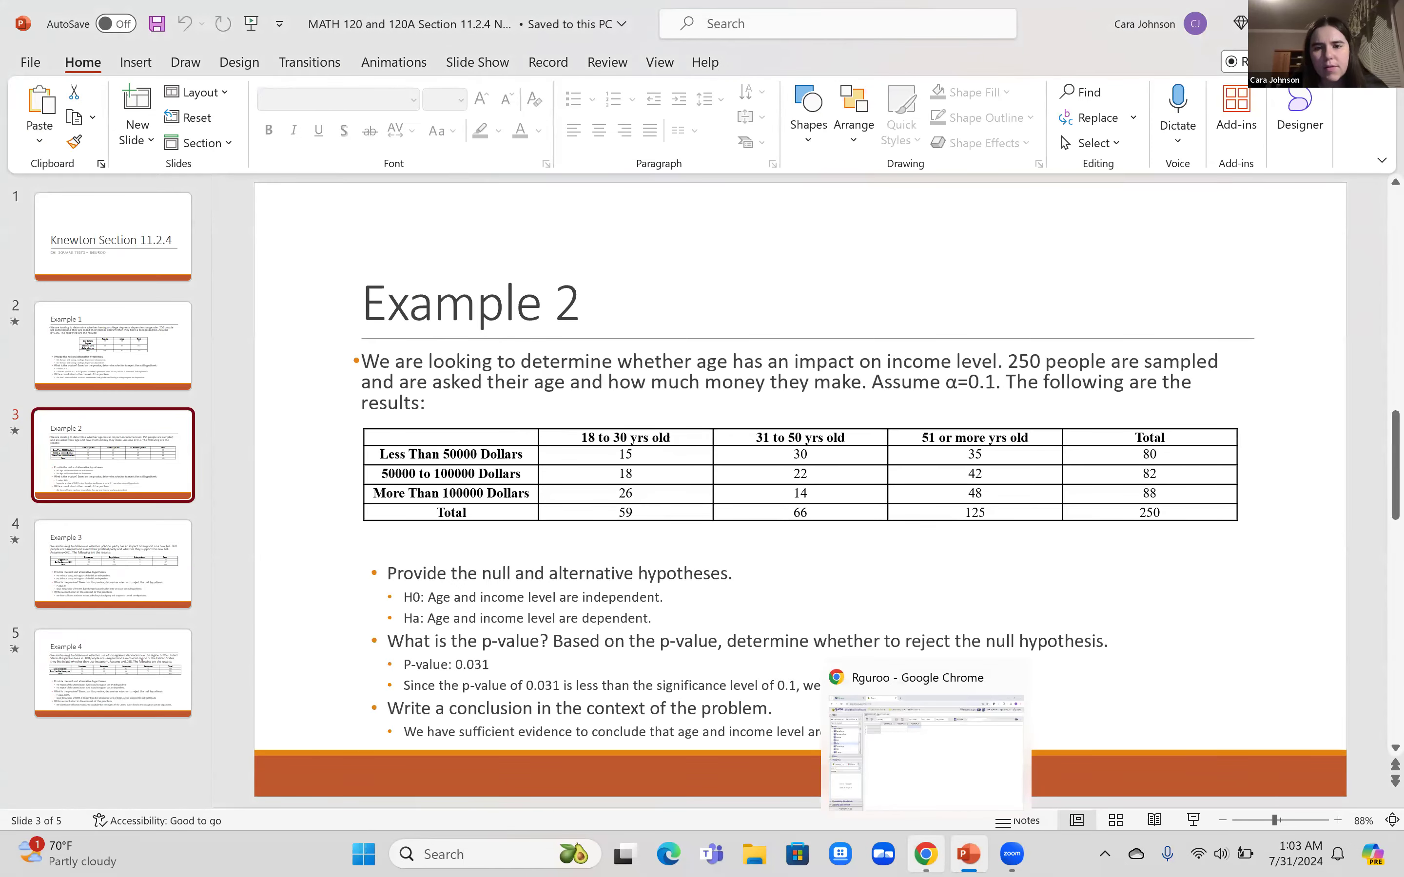
left_click(941, 752)
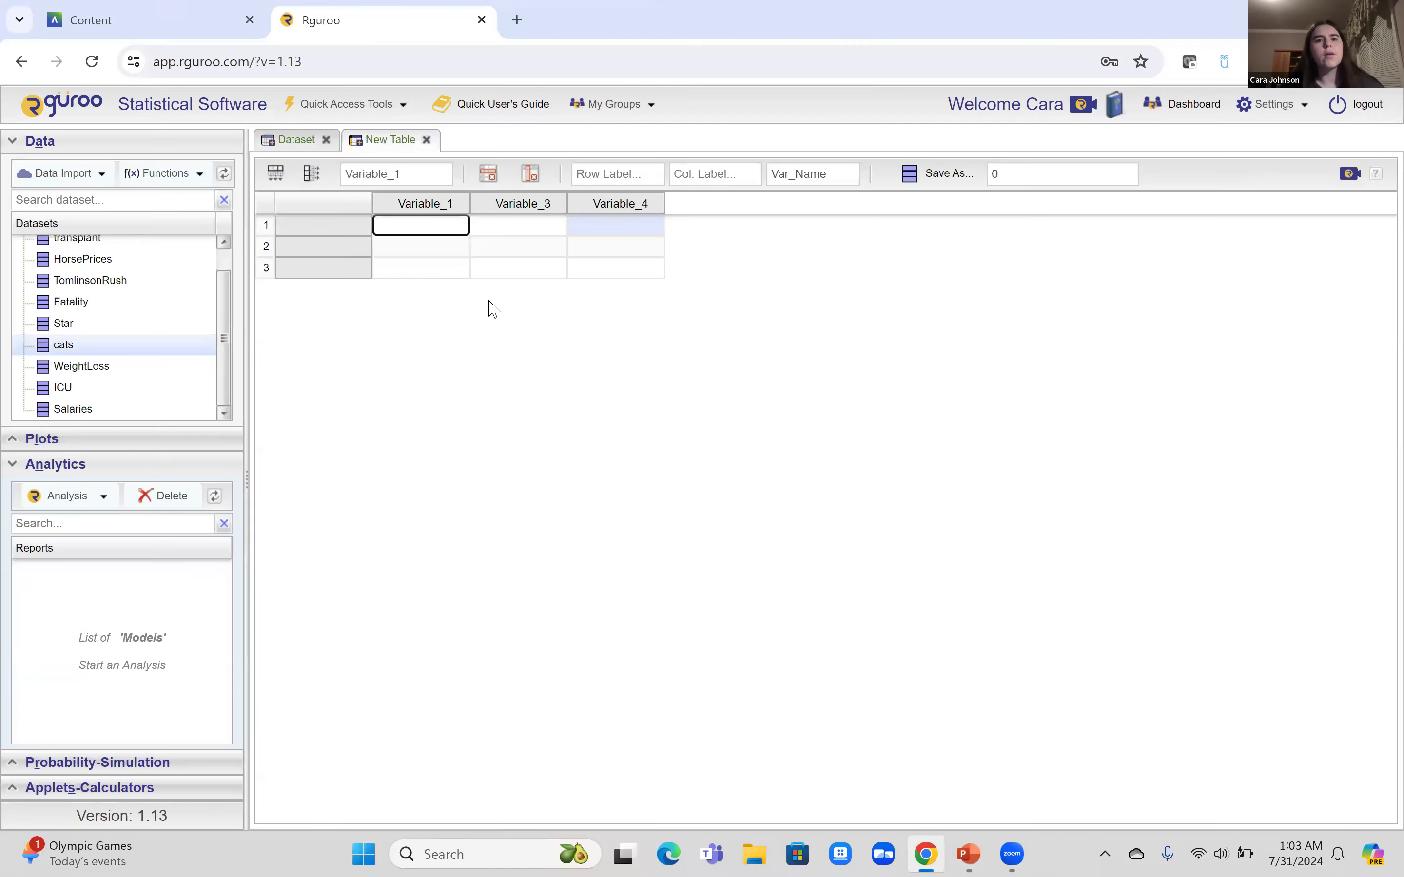
left_click(430, 206)
left_click(421, 185)
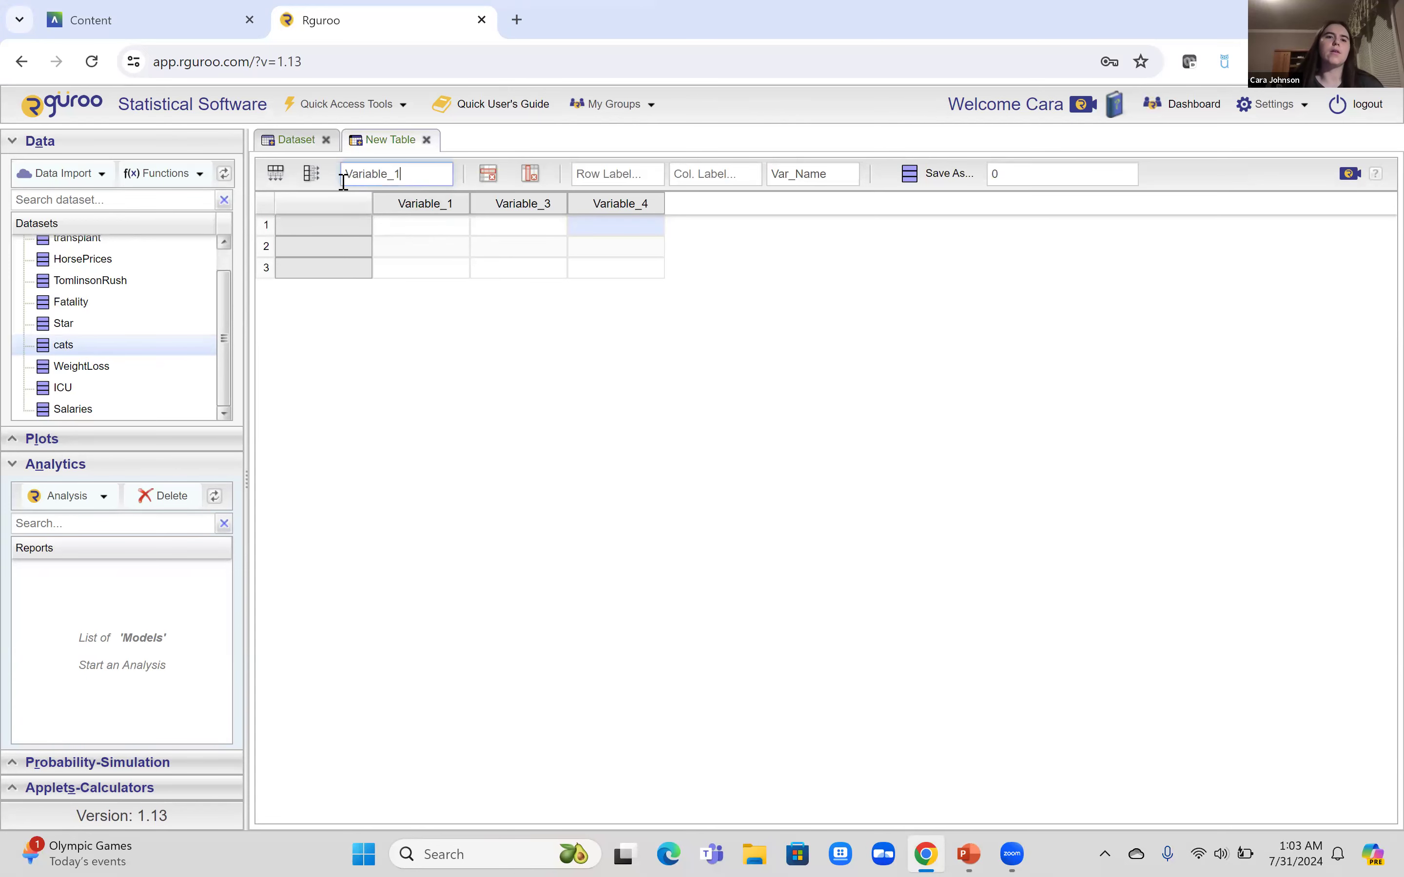
right_click(344, 176)
left_click(400, 174)
left_click_drag(400, 174, 345, 174)
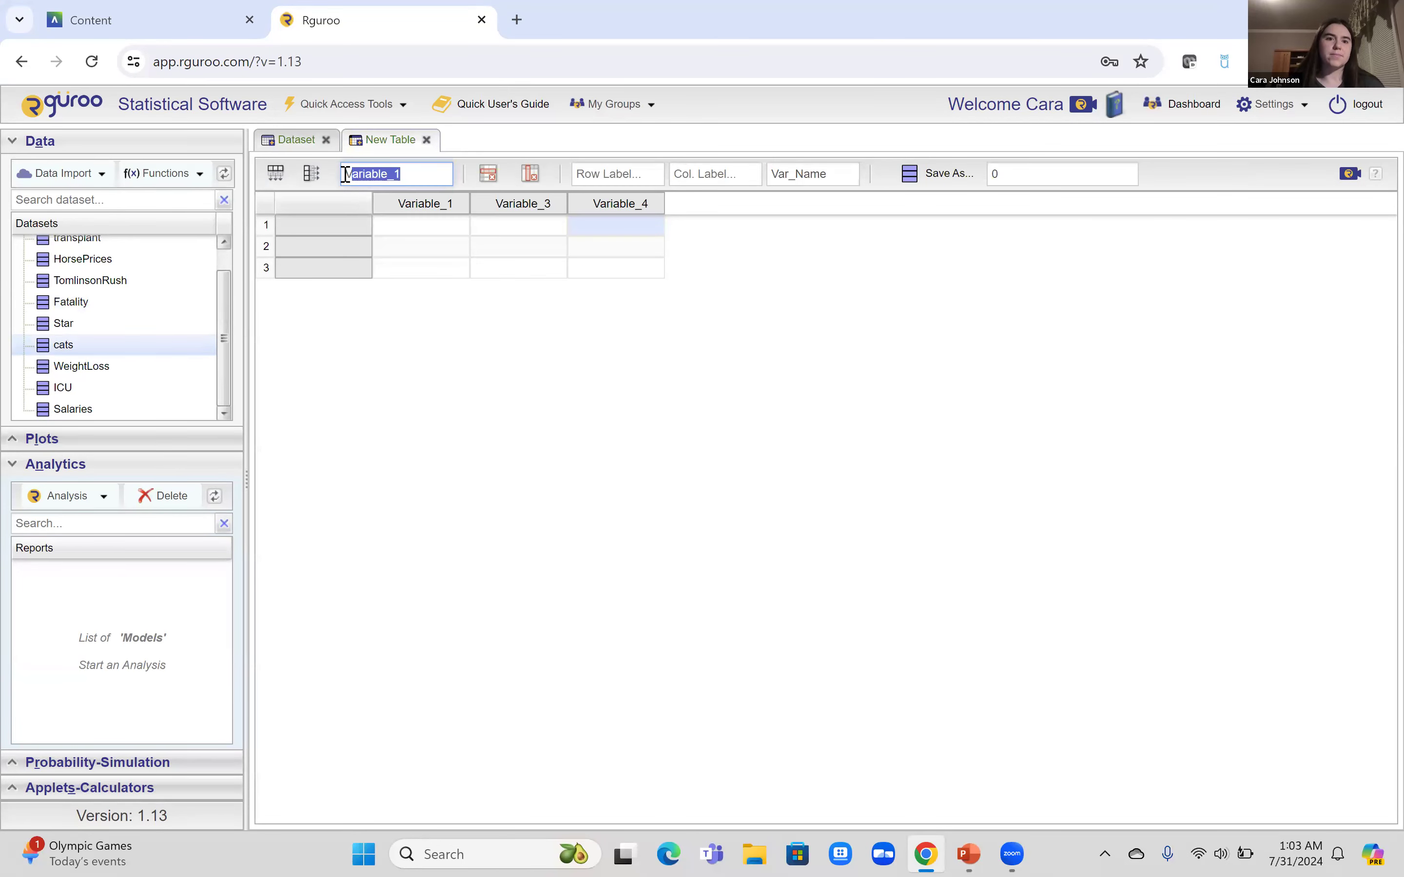
type("18 to 30 yrs old")
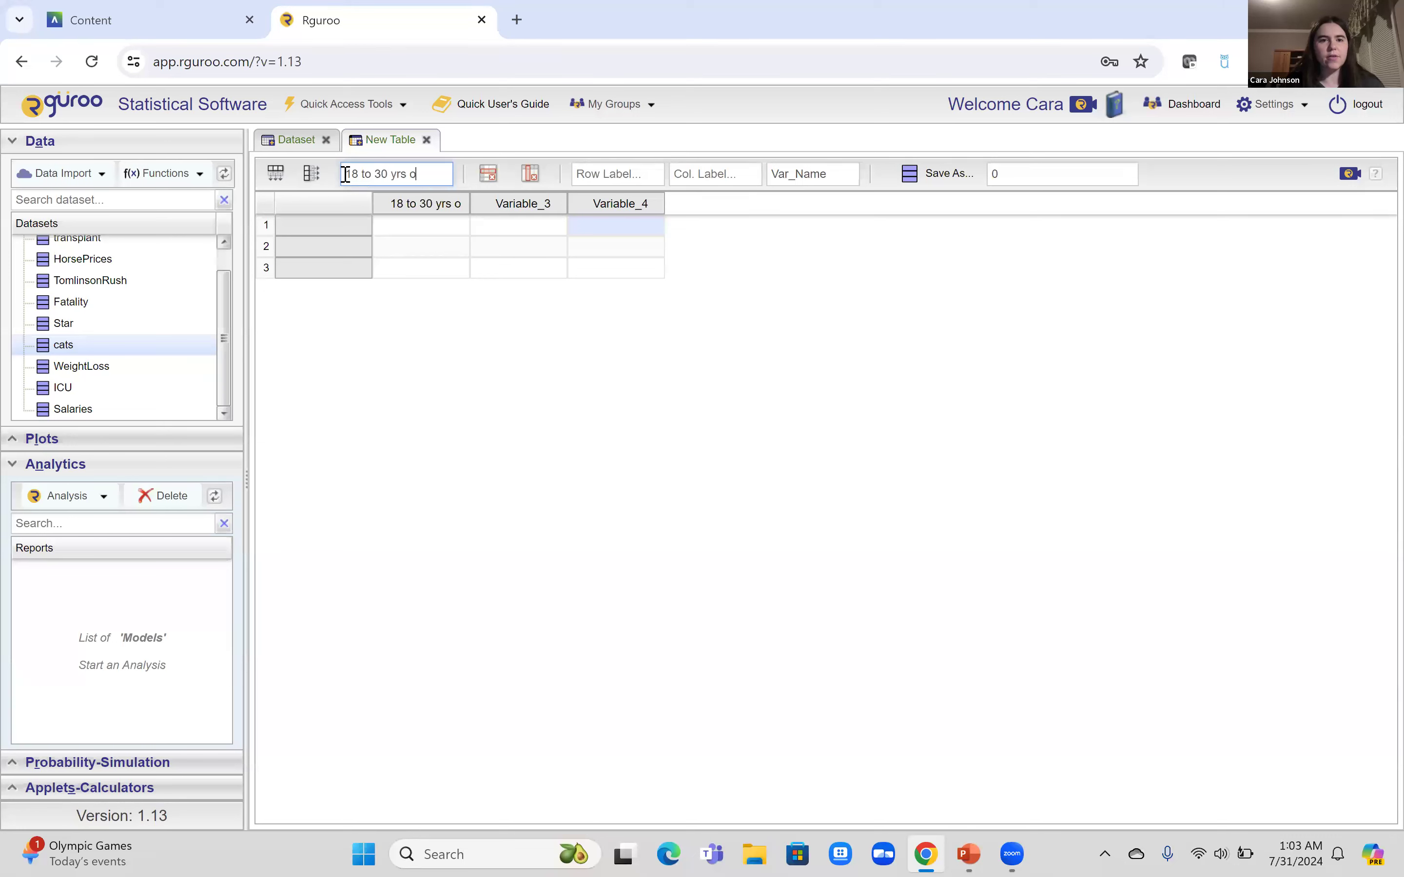
Rename the table's second column to "31 to 50 yrs old"
left_click(487, 204)
left_click(434, 173)
key("BackSpace")
key("BackSpace")
key("BackSpace")
key("BackSpace")
key("BackSpace")
key("BackSpace")
key("BackSpace")
key("BackSpace")
key("BackSpace")
key("BackSpace")
type("V3")
key("Return")
type("31 to 50 yrs old")
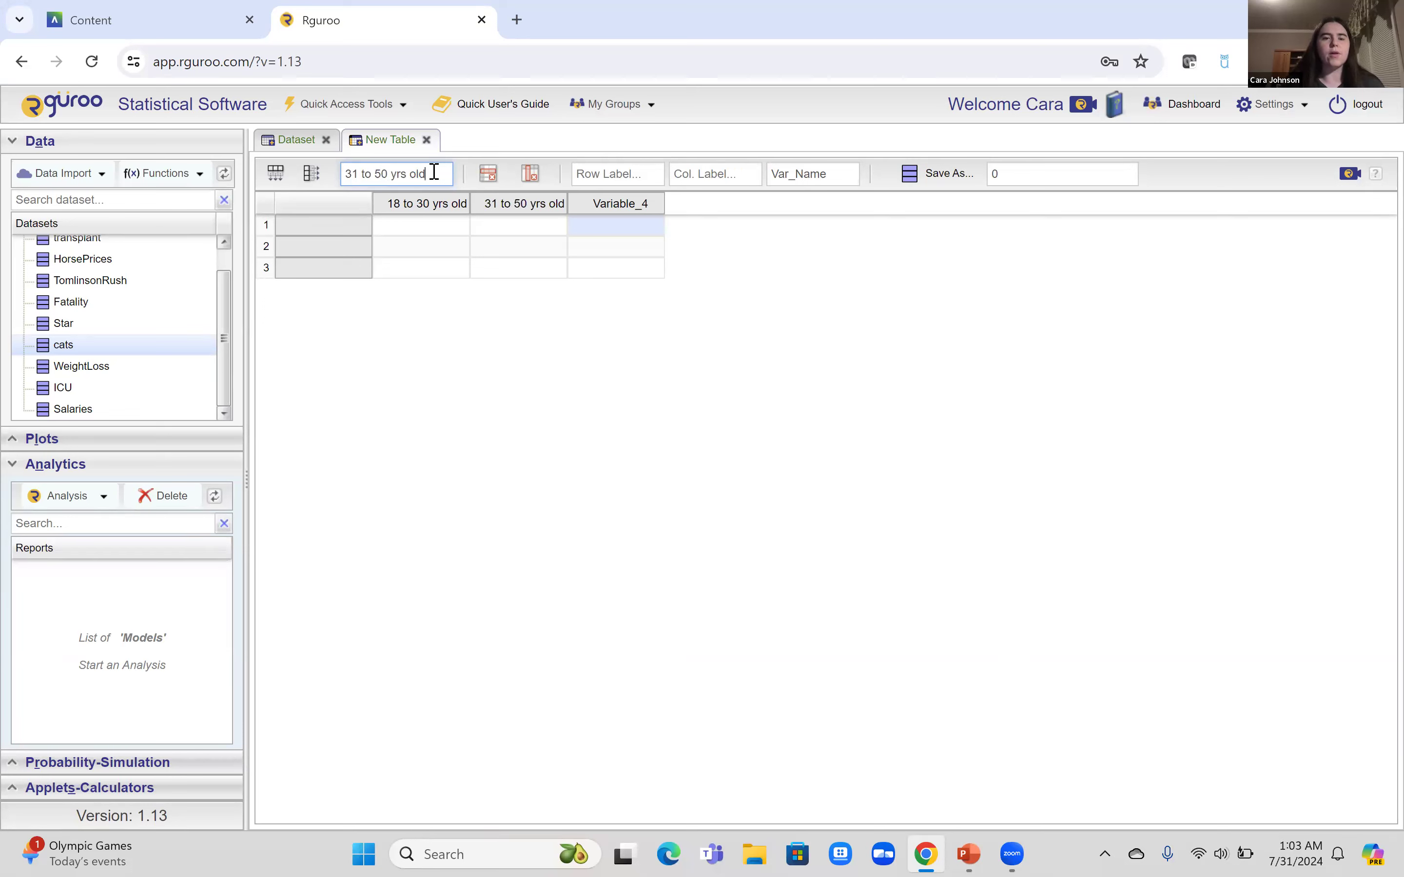
Rename the table's third column to "51 or more yrs old"
left_click(620, 204)
left_click(404, 167)
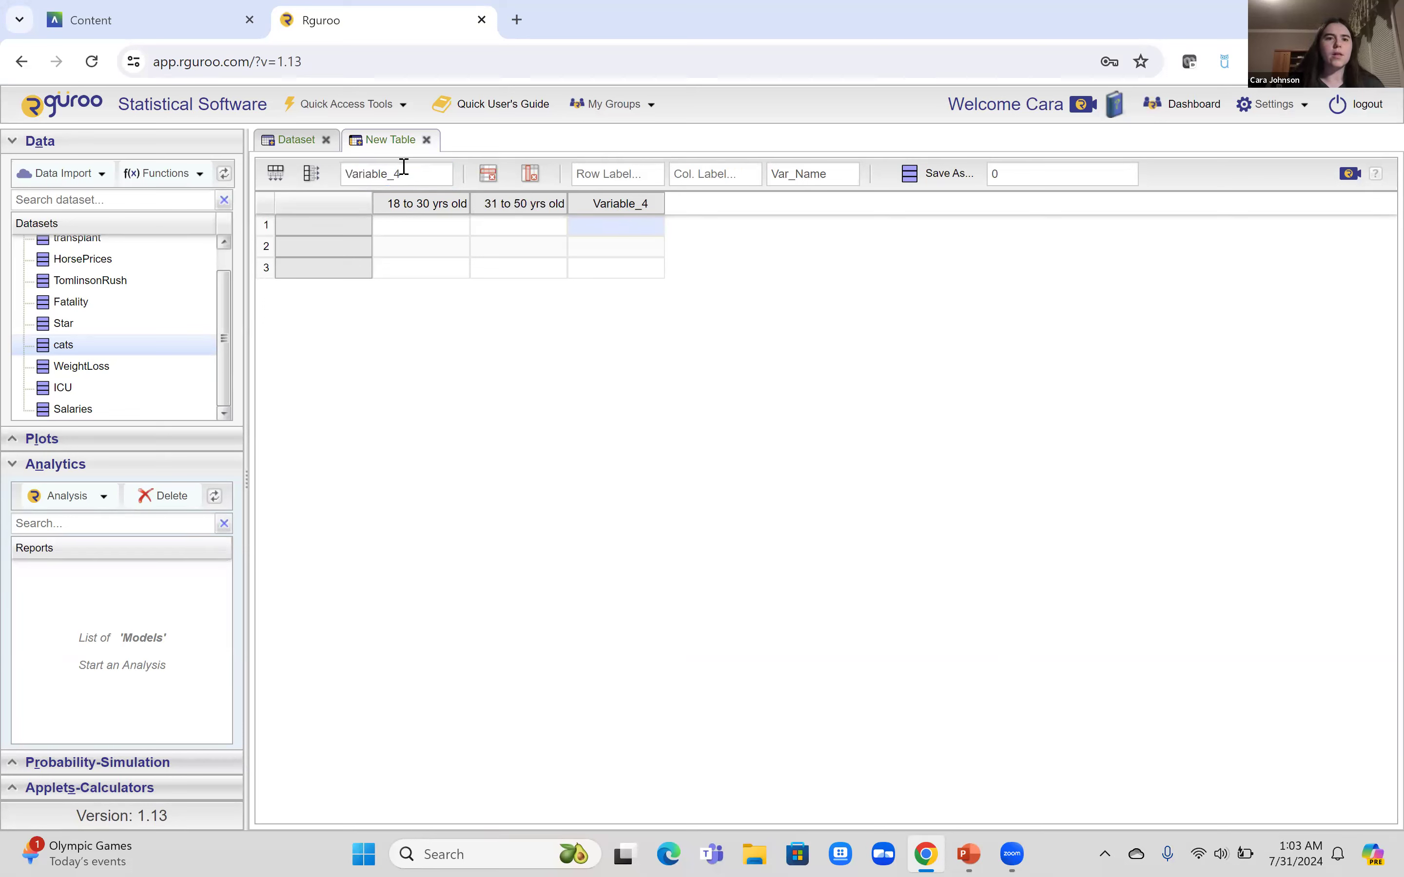
double_click(389, 173)
type("51 or more years")
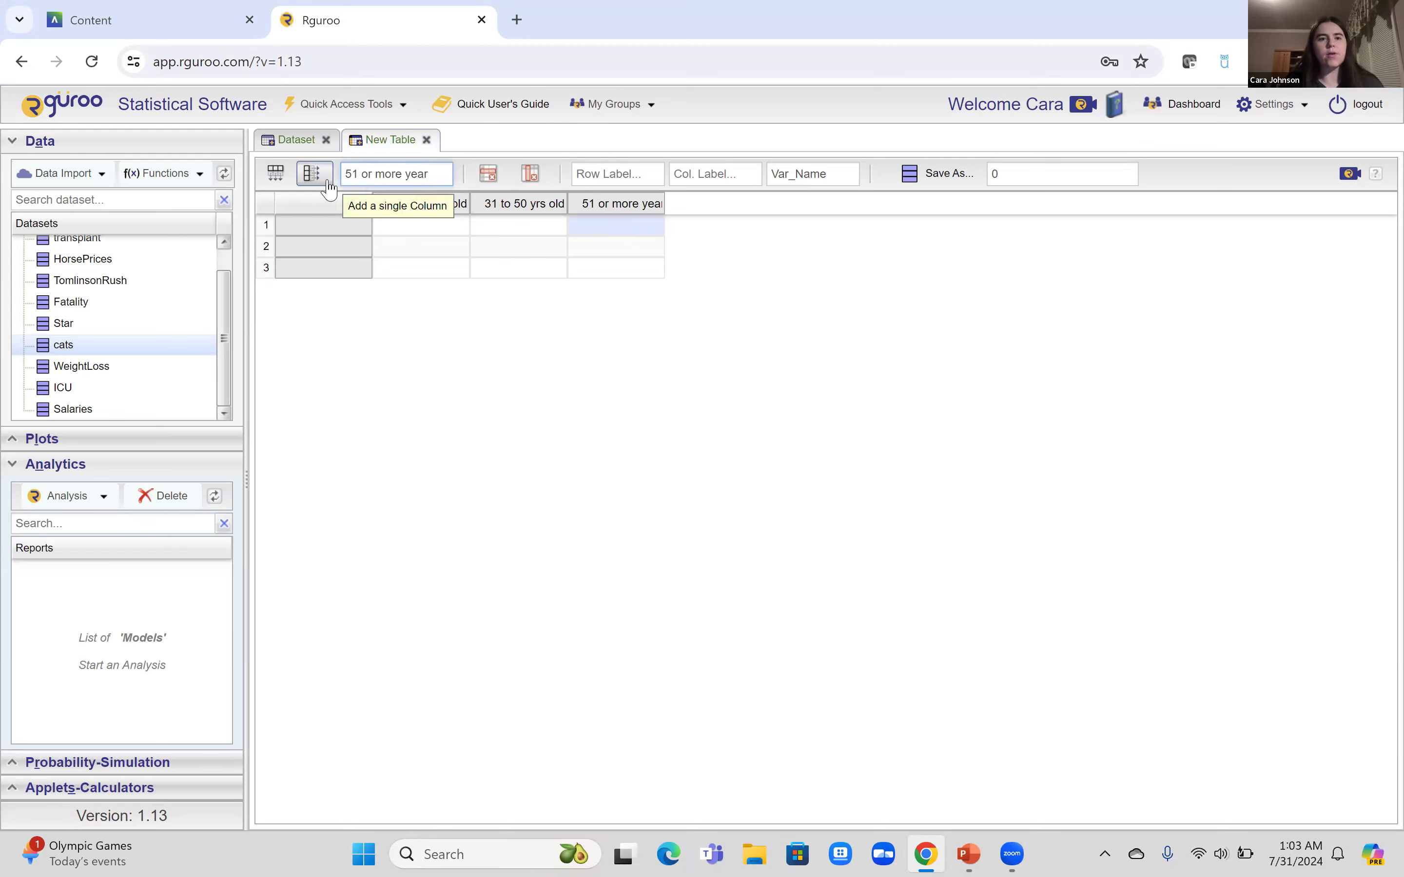
key("BackSpace")
key("BackSpace")
key("BackSpace")
key("BackSpace")
type("rs old")
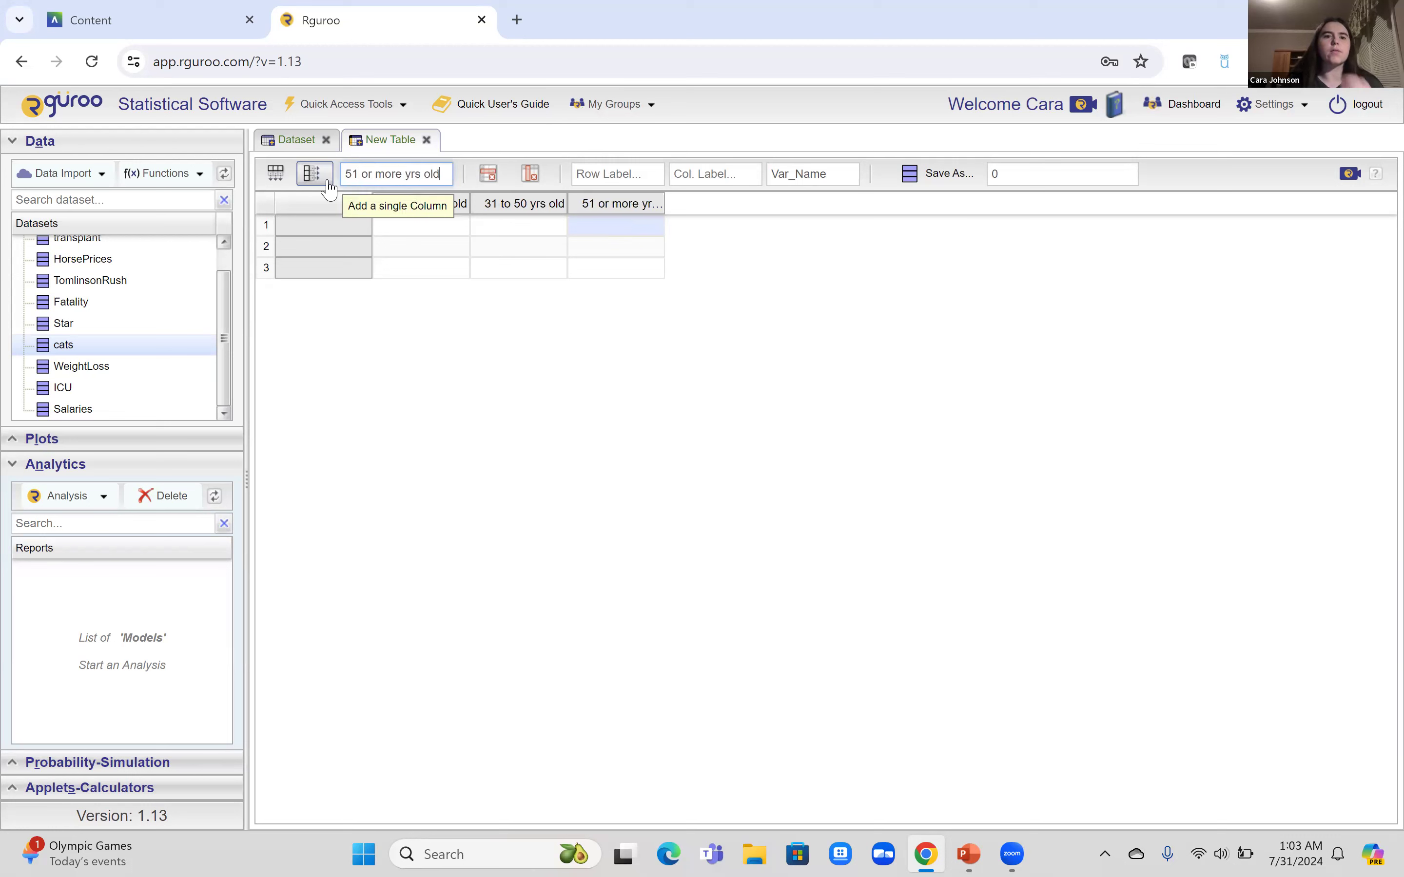
Check the PowerPoint slide and label the Rguroo table rows "Less Than 50000 Dollars", "50000 to 100000 Dollars" and "More Than 100000 Dollars"
mouse_move(968, 854)
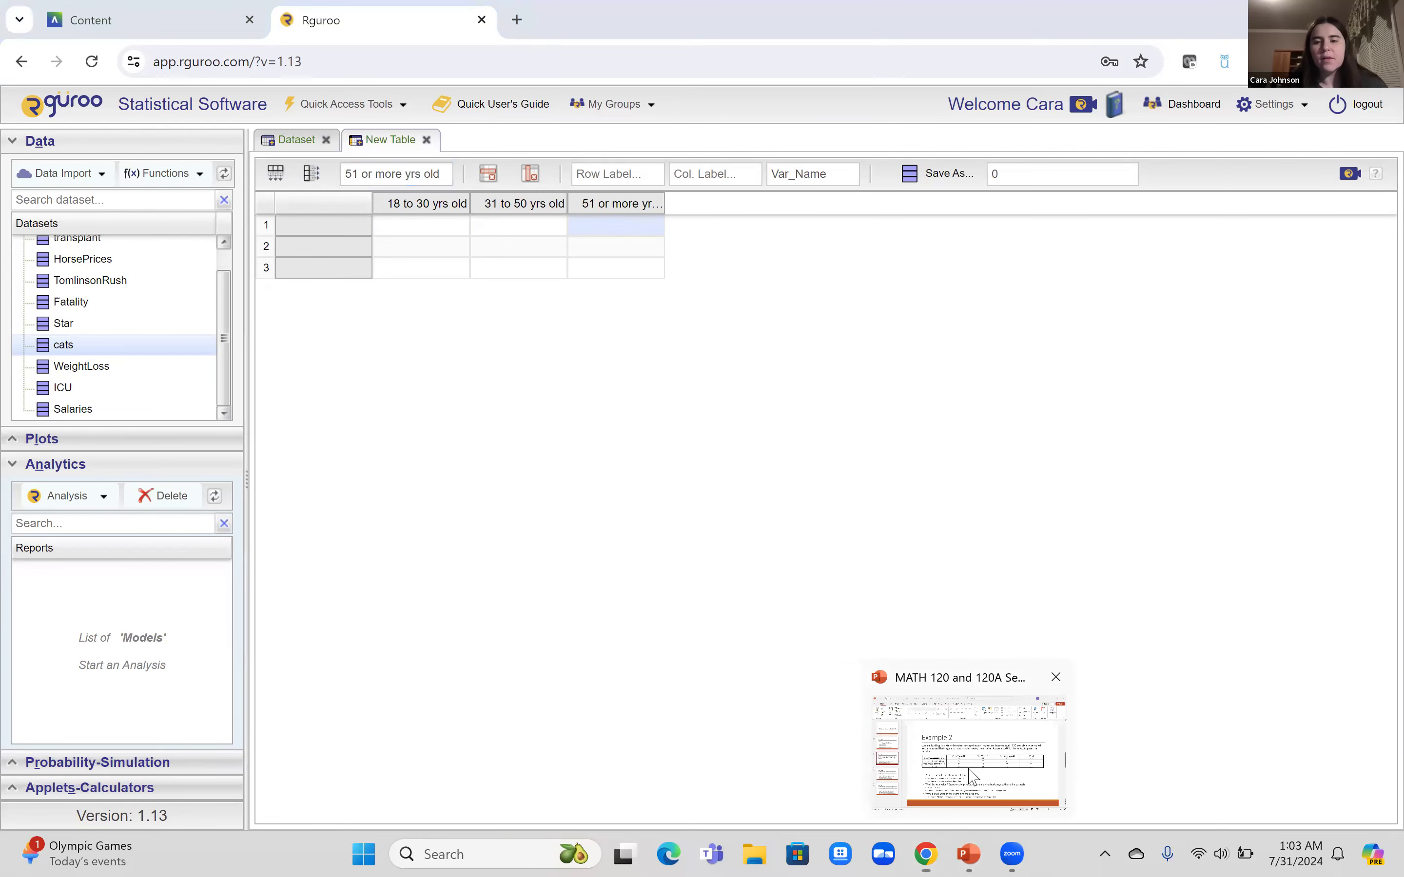
left_click(965, 769)
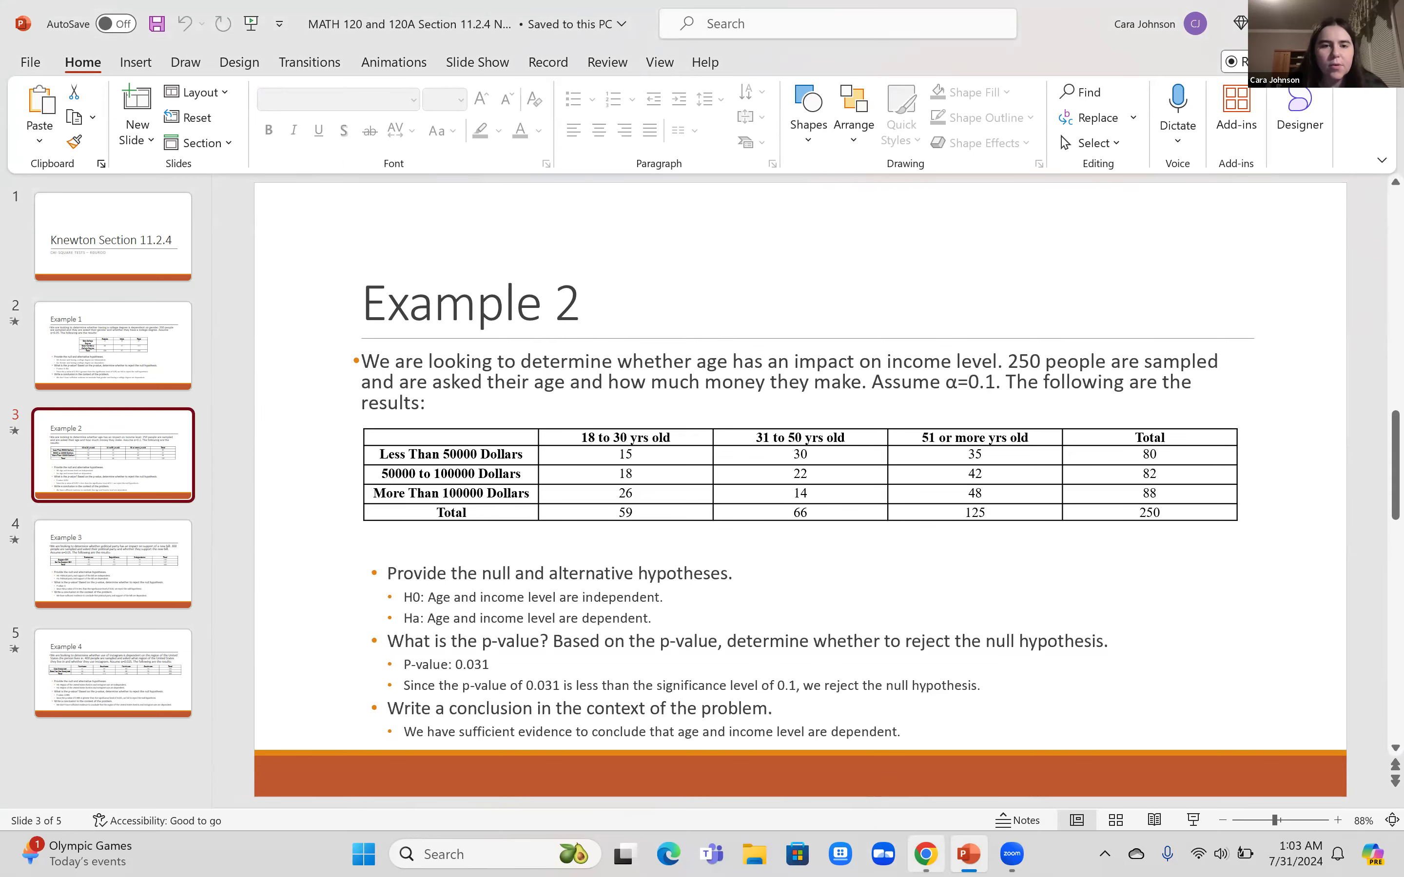
mouse_move(925, 853)
left_click(926, 748)
double_click(314, 225)
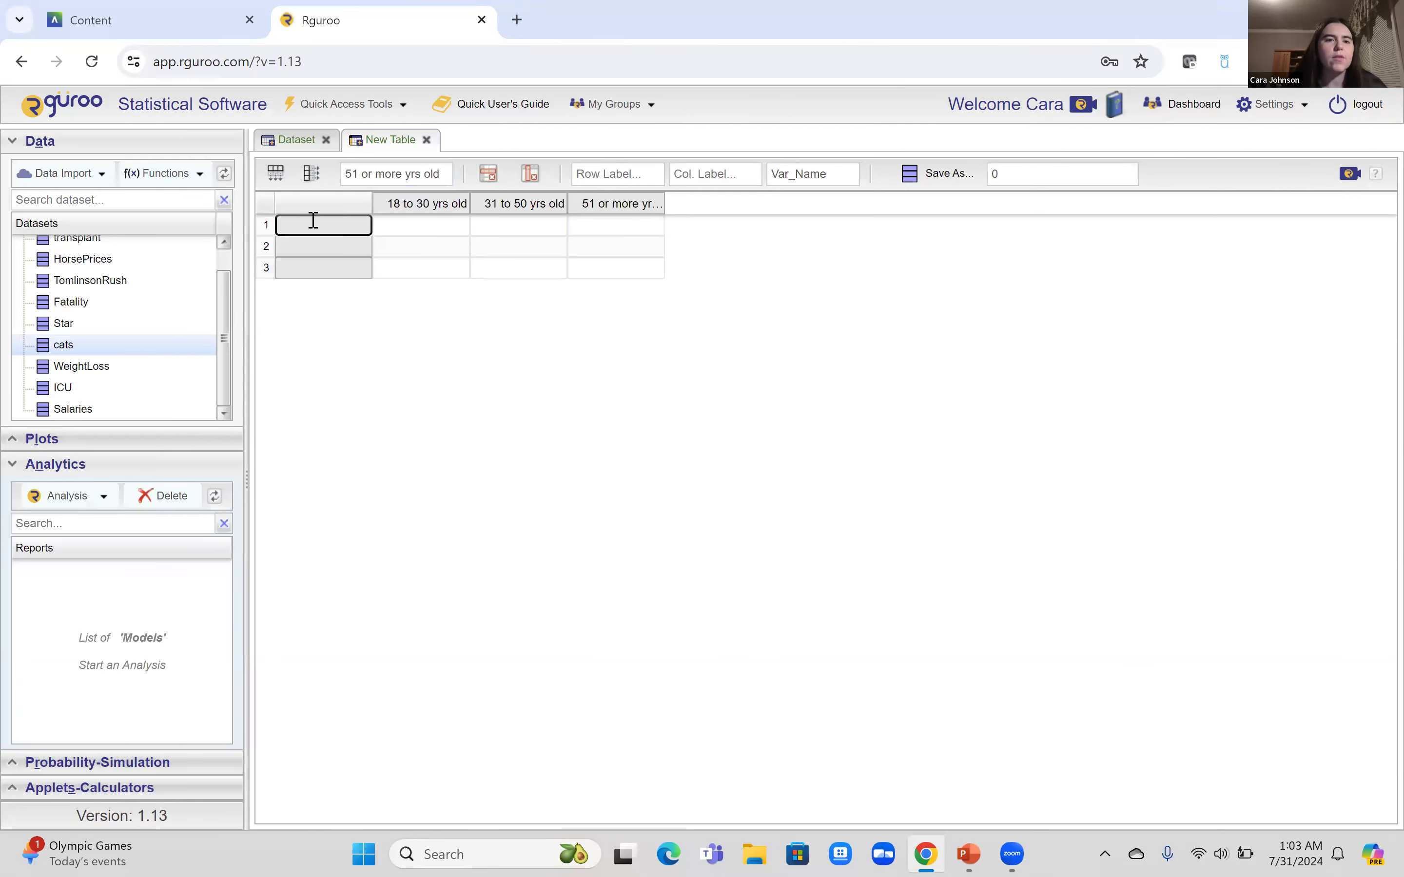
type("Less than 50000 Dollars")
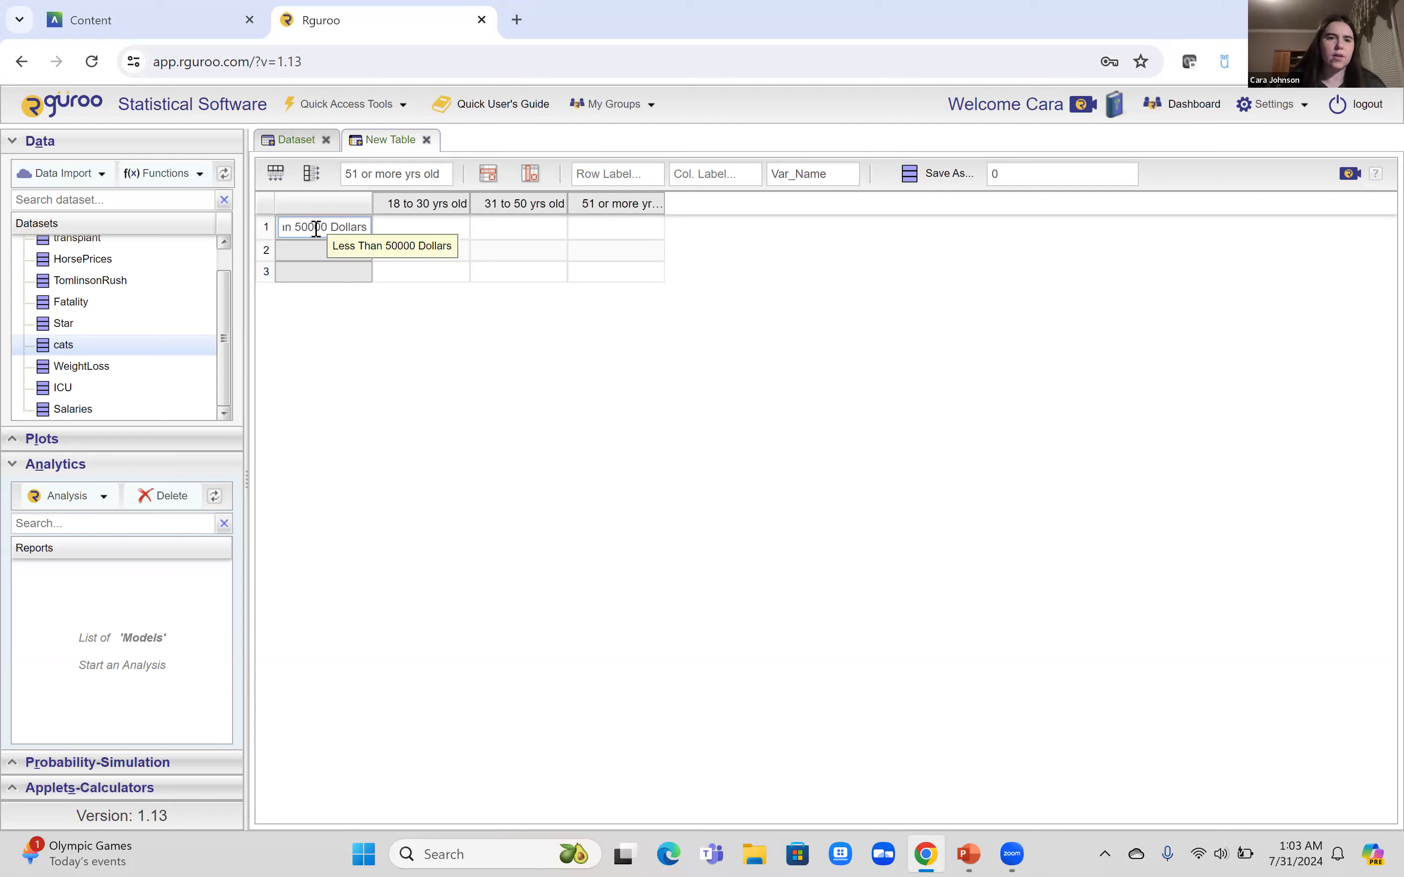
double_click(317, 250)
type("50000 to 100")
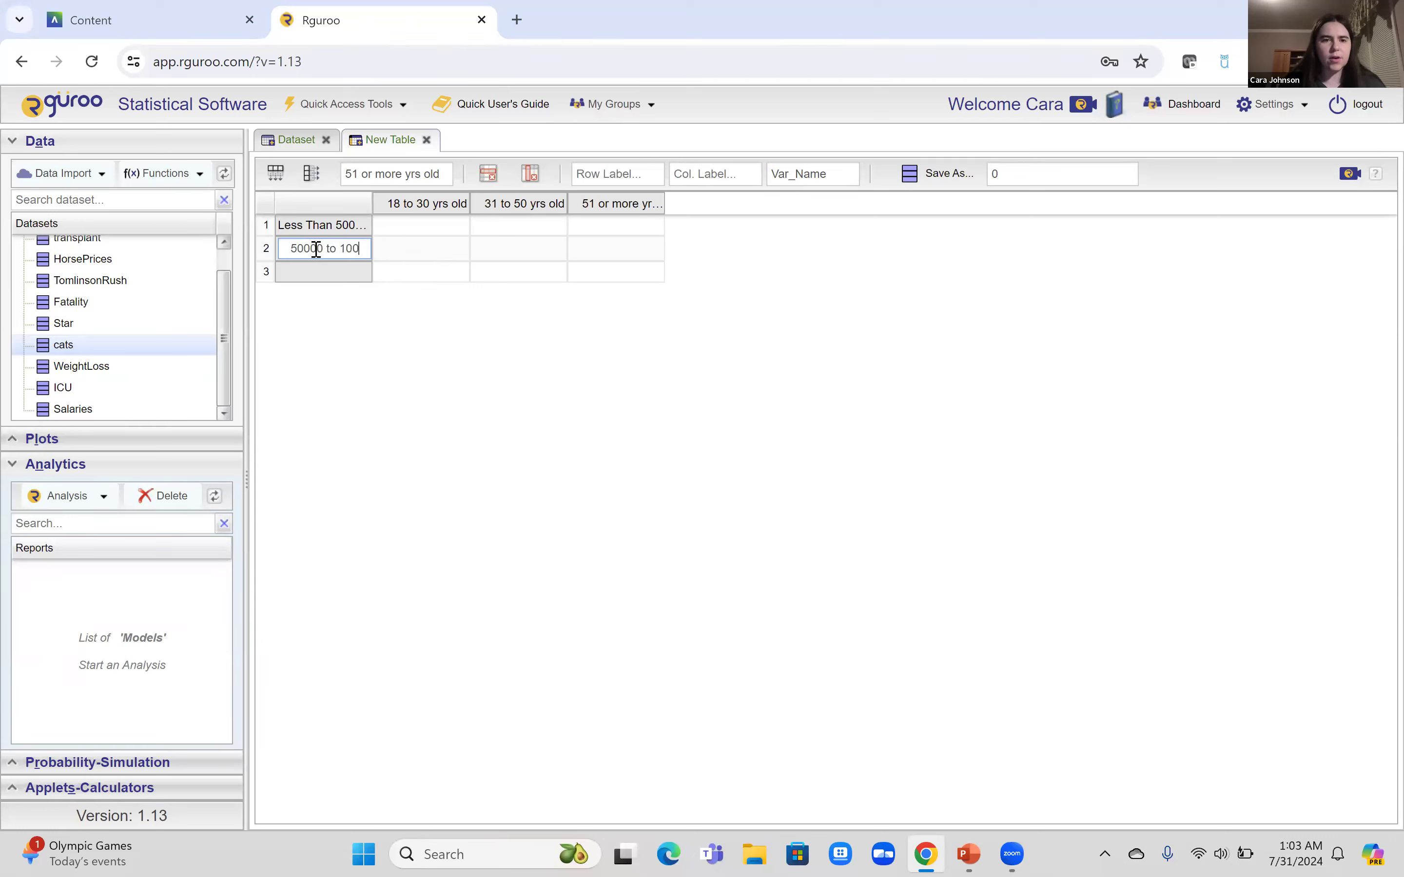
type("000 Dollars")
double_click(316, 271)
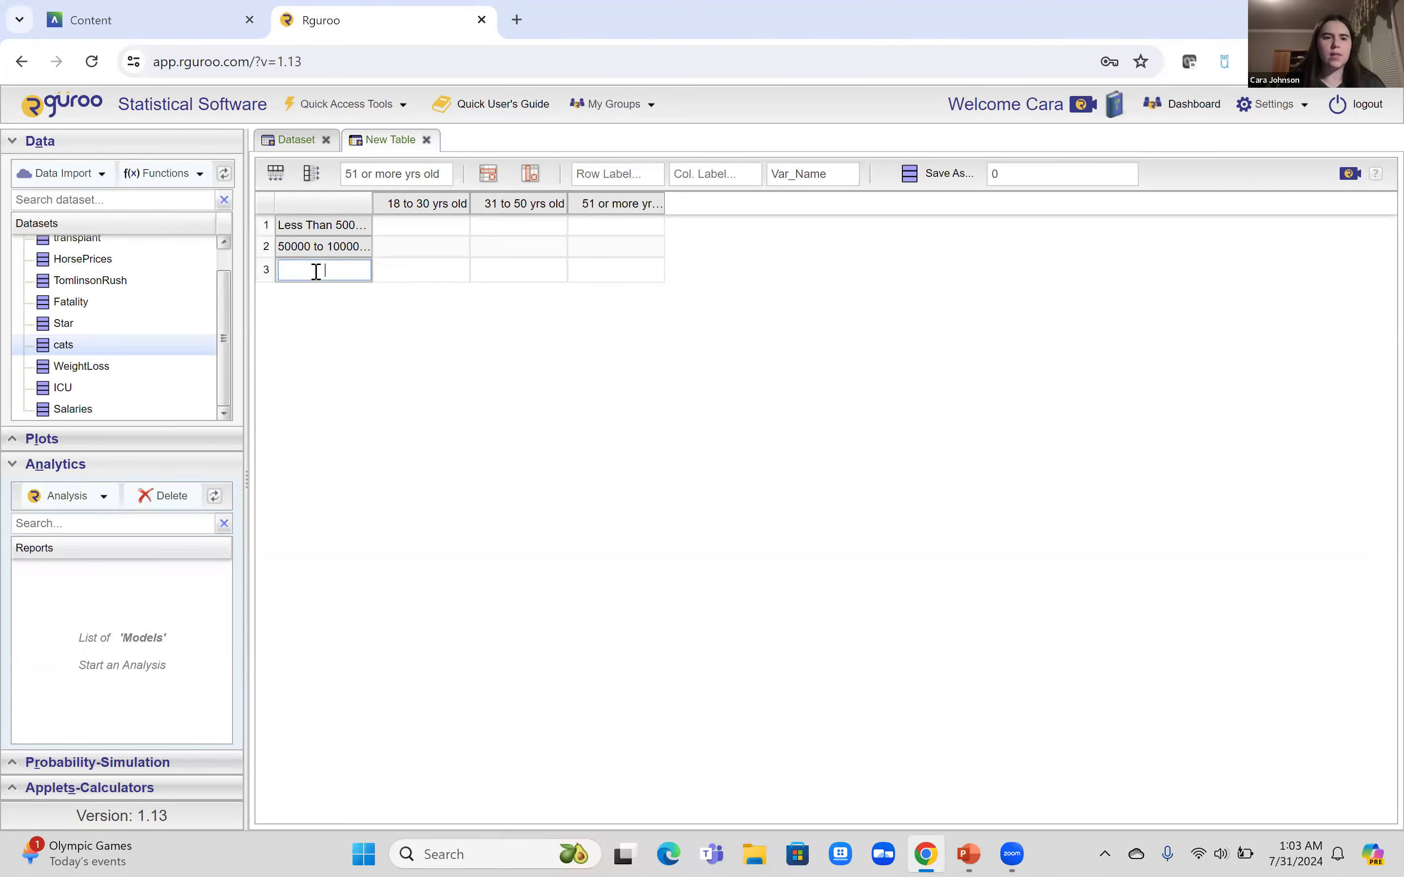
type("More Than 10")
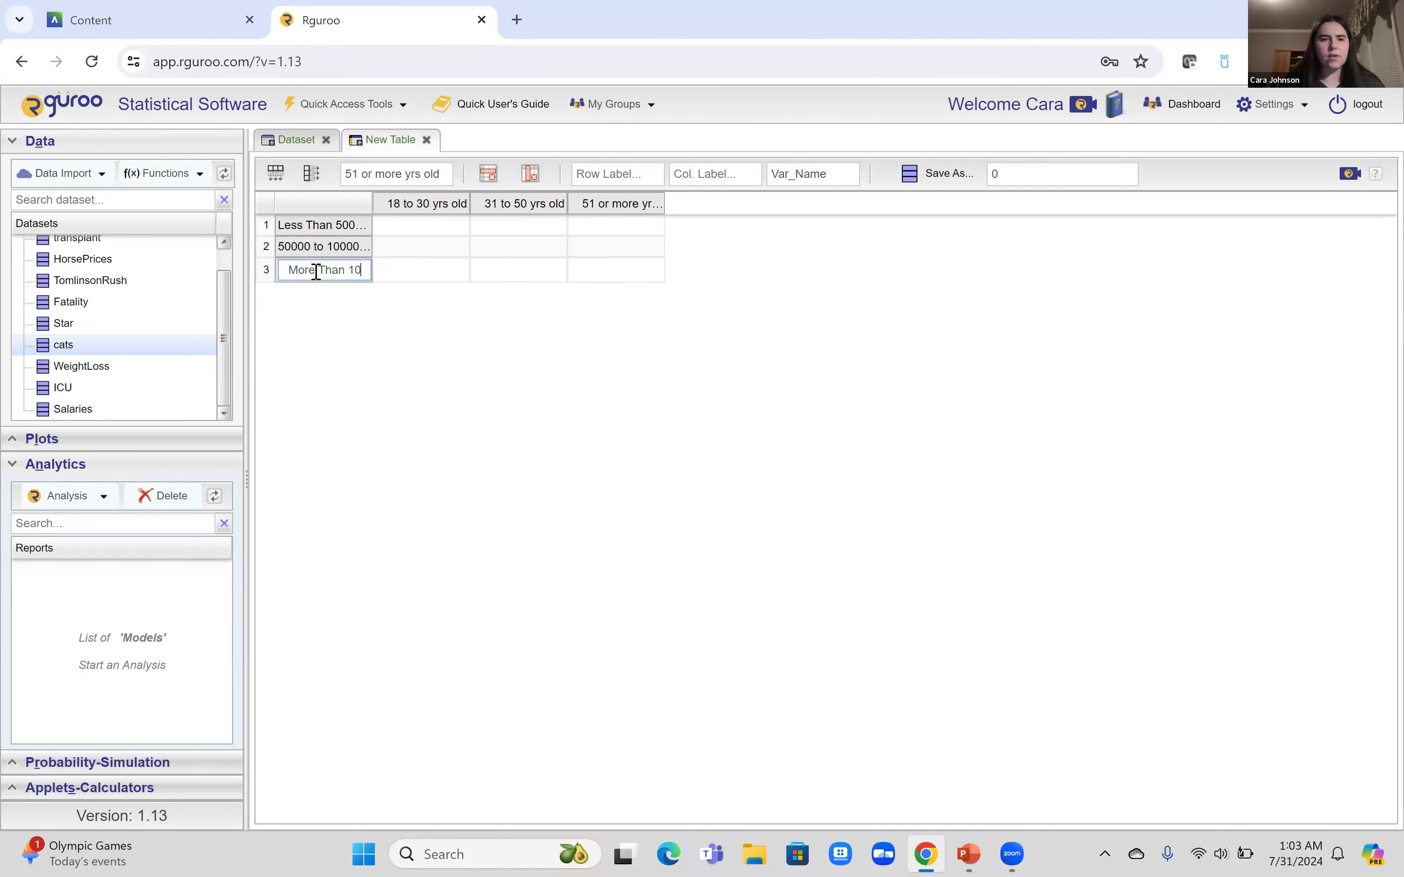
type("0000 Dollars")
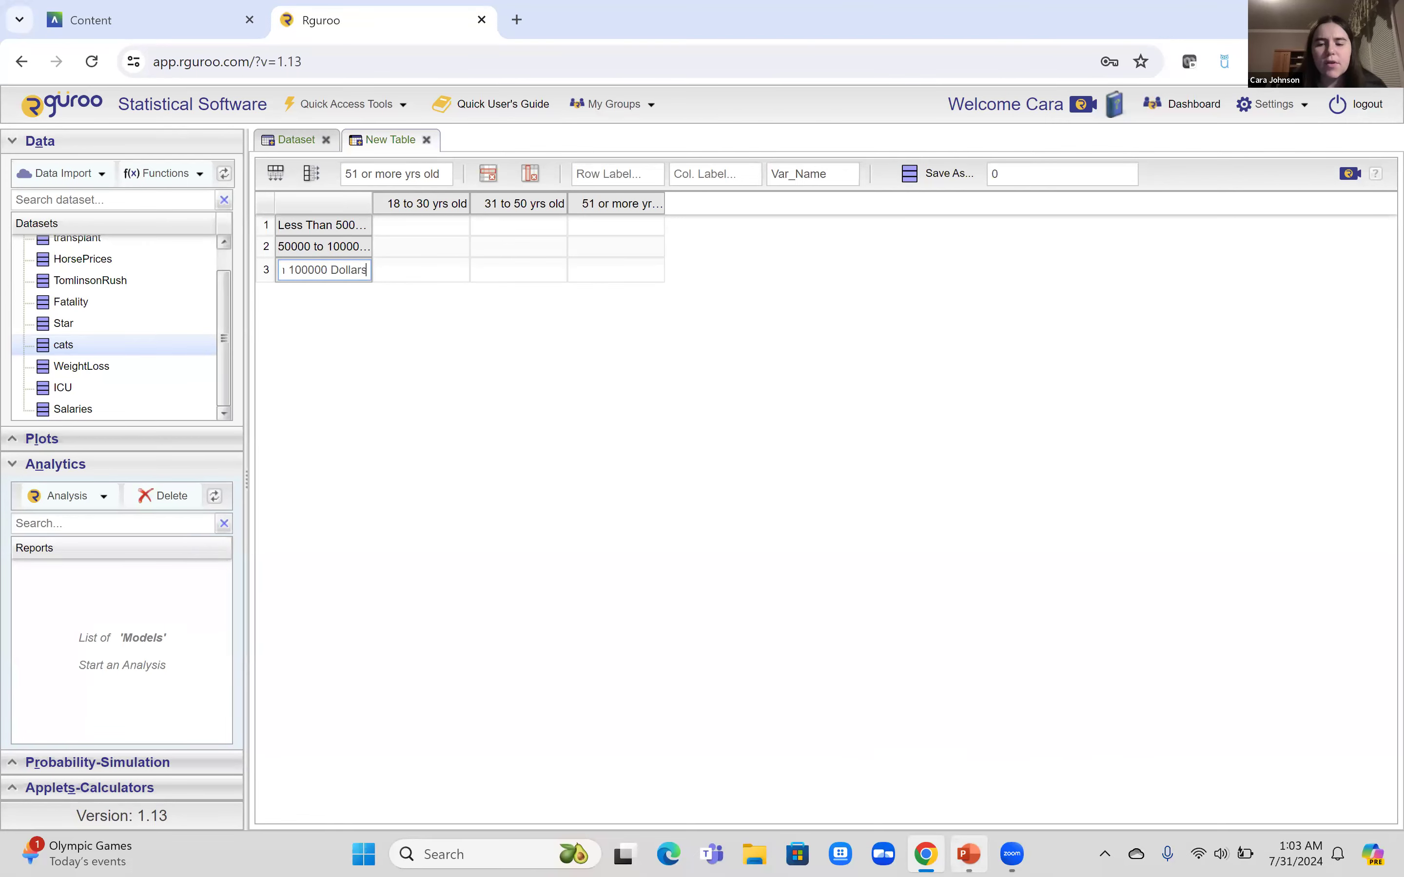
Check the counts on the PowerPoint slide and enter 15, 30 and 35 in the first row of the Rguroo table
mouse_move(969, 854)
left_click(980, 781)
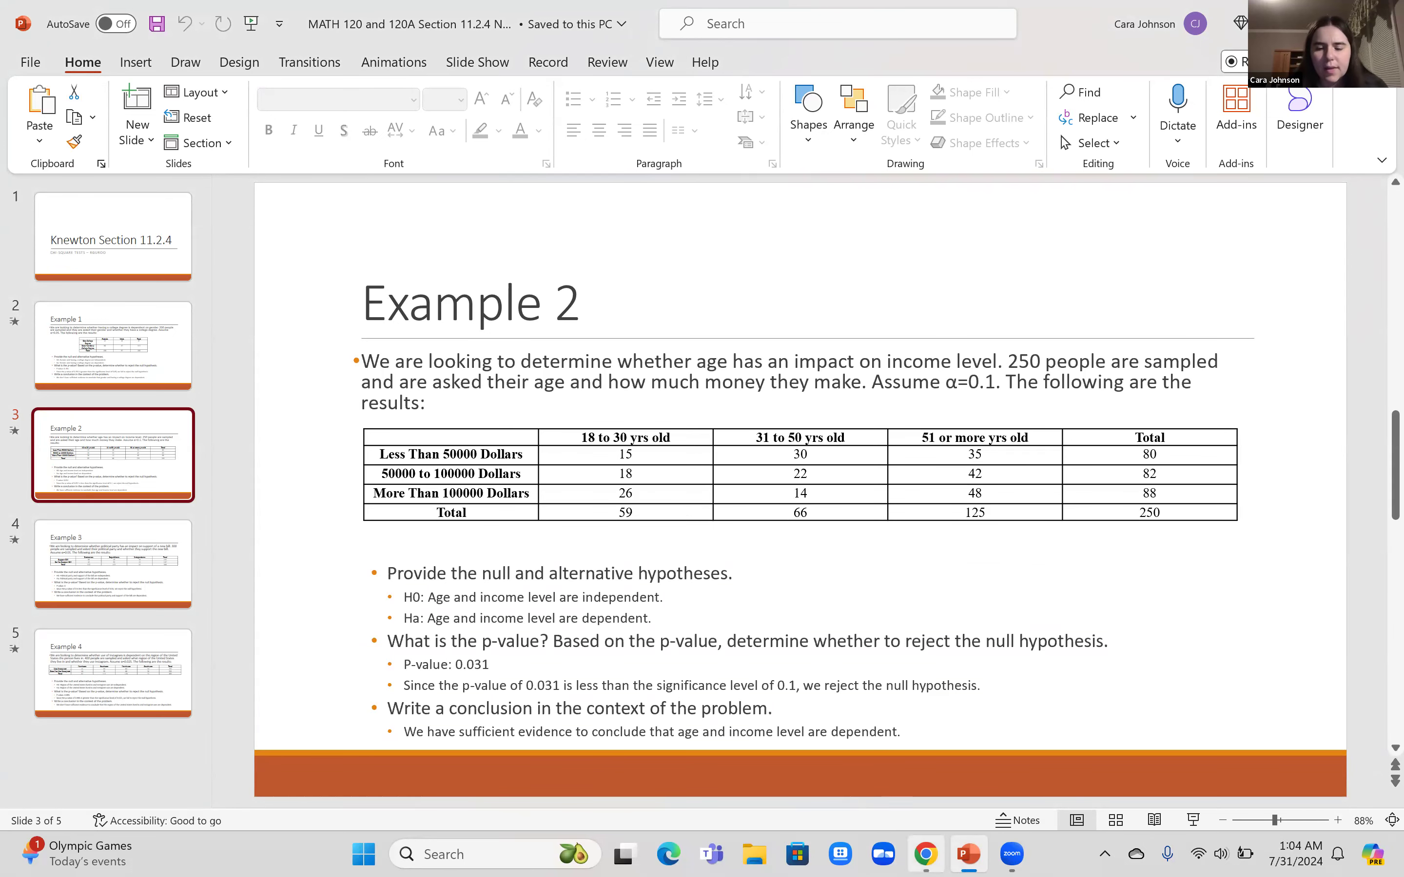
mouse_move(925, 854)
left_click(934, 755)
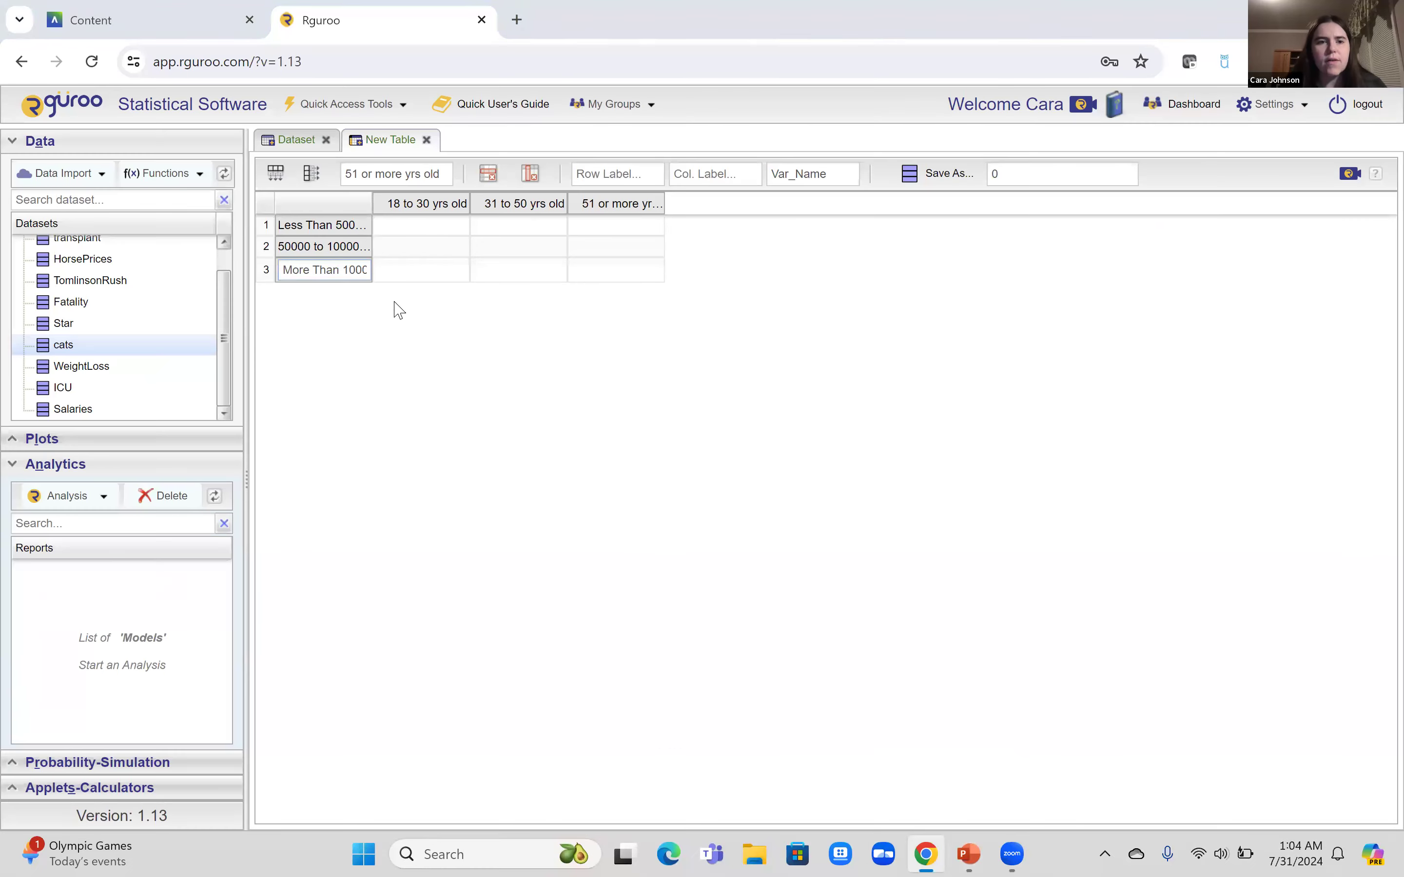
left_click(413, 228)
left_click(413, 224)
key("Tab")
key("Tab")
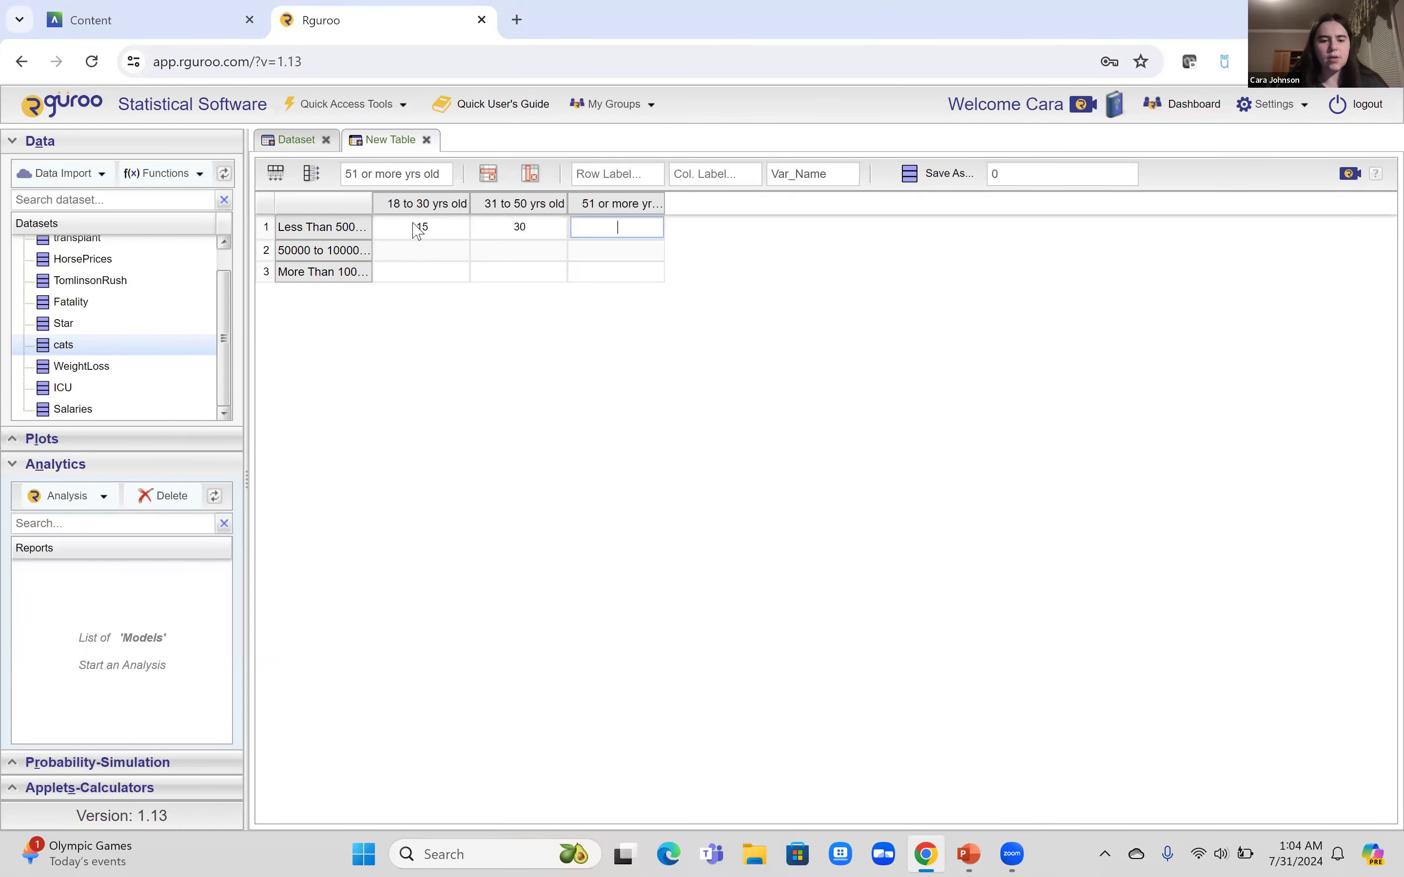
type("35")
Check the counts on the PowerPoint slide and enter 18, 22 and 42 in the second row of the Rguroo table
left_click(421, 250)
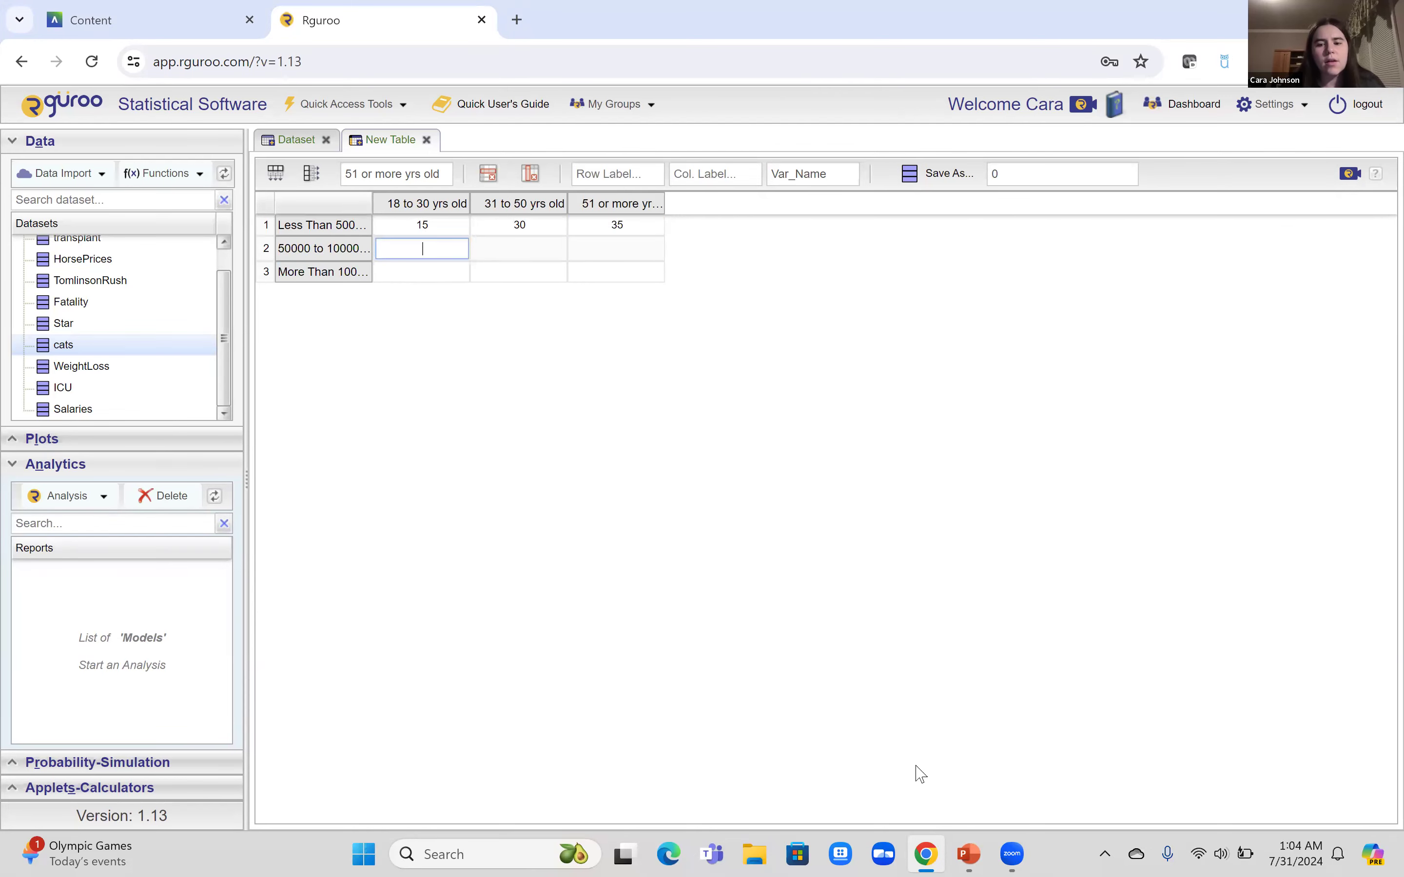
mouse_move(925, 853)
left_click(968, 853)
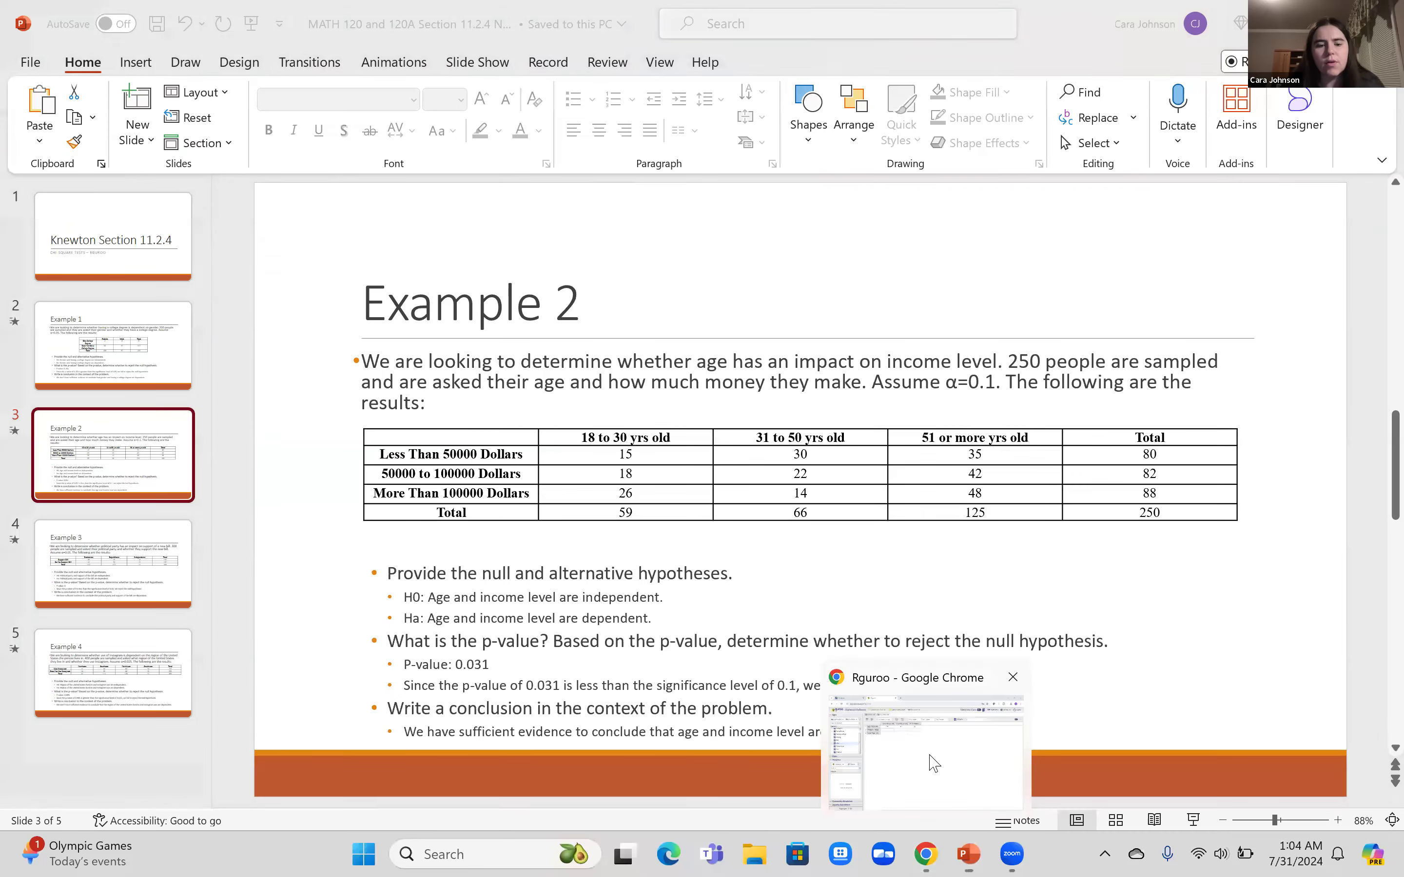
left_click(934, 764)
key("Tab")
type("22")
key("Tab")
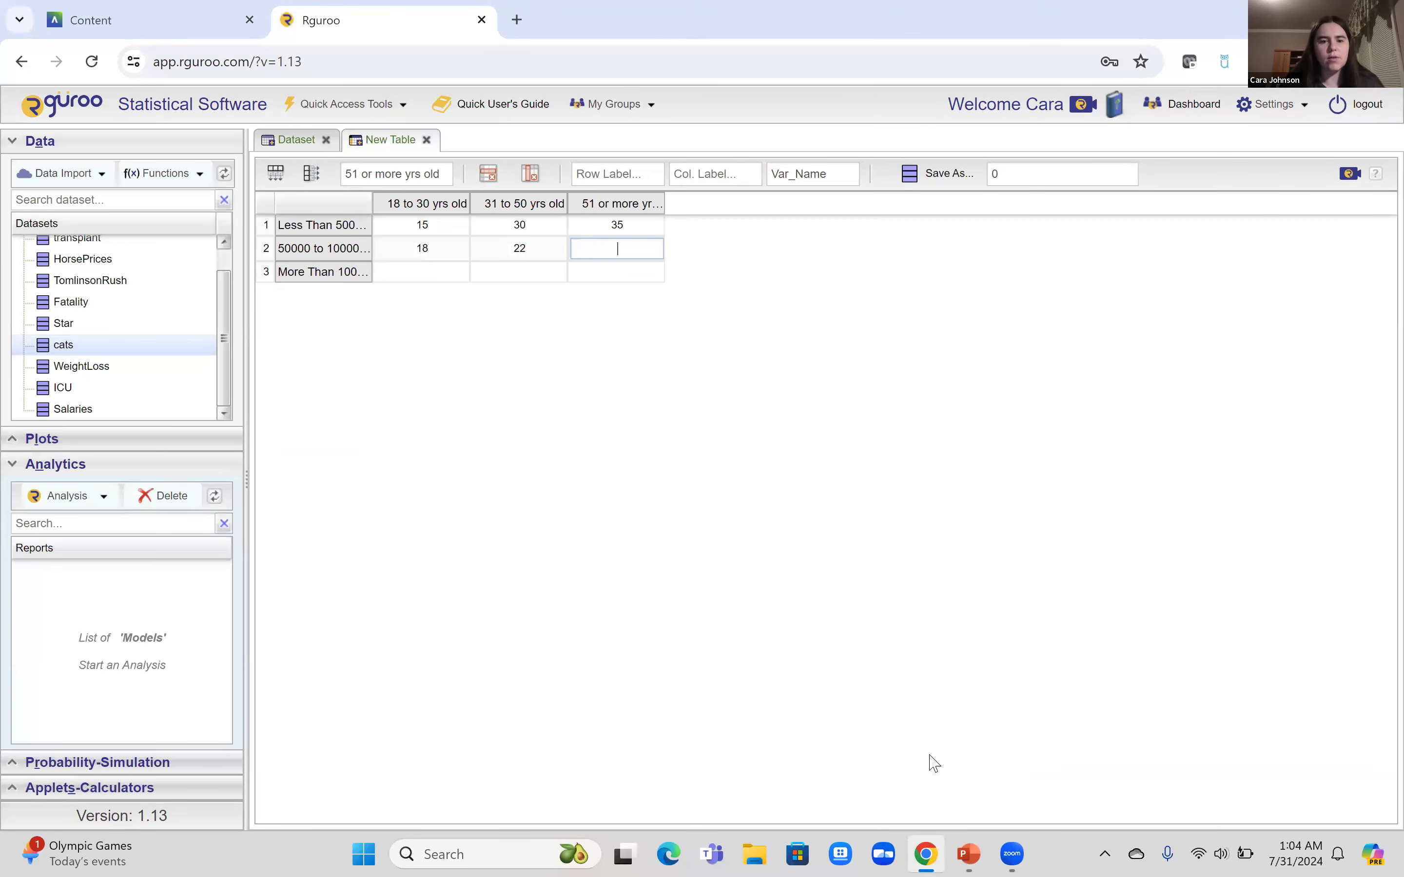
type("42")
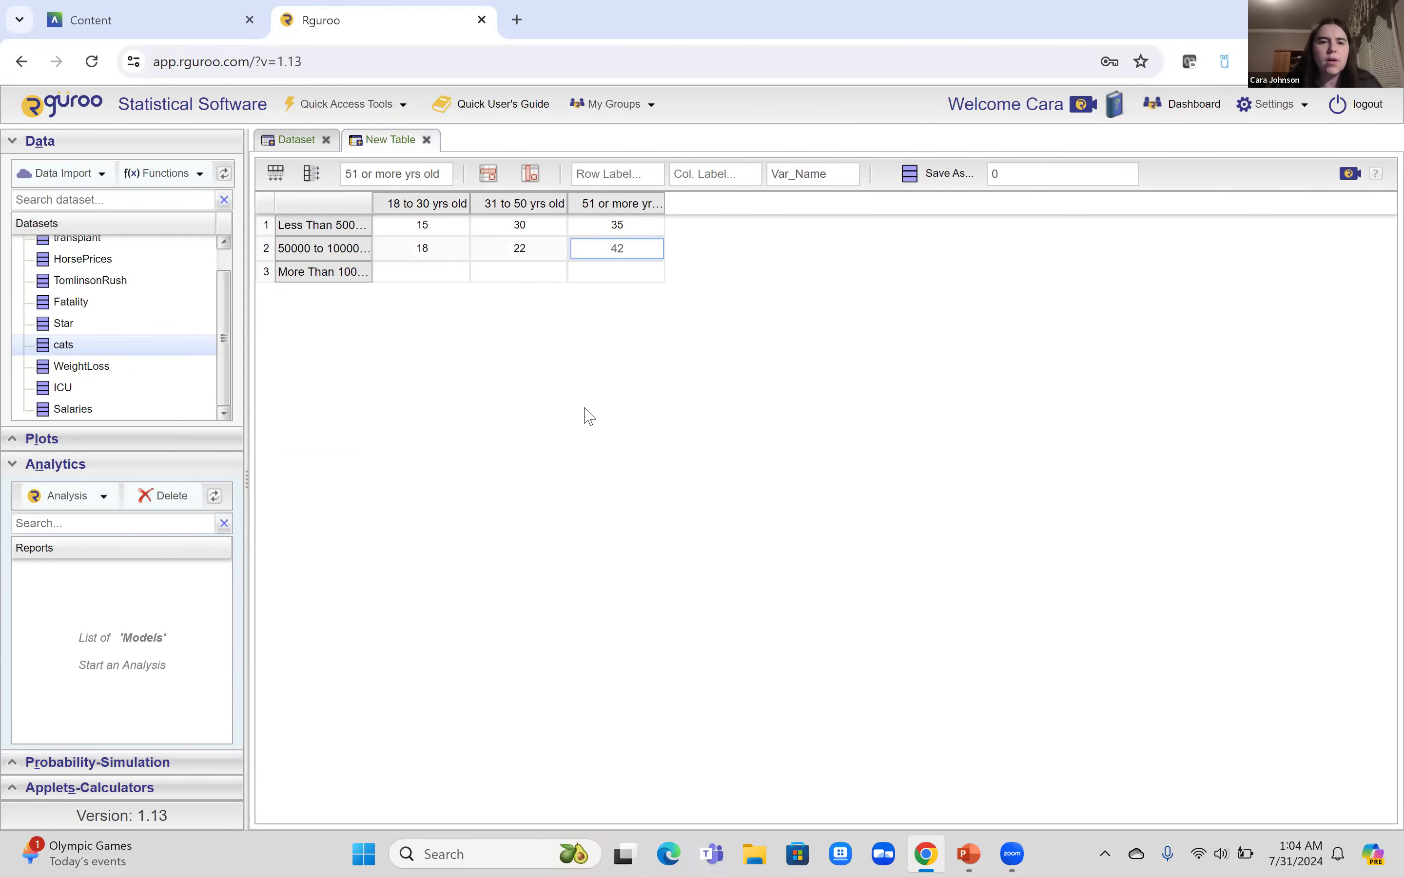
Check the counts on the PowerPoint slide and enter 26, 14 and 48 in the third row of the Rguroo table
left_click(431, 271)
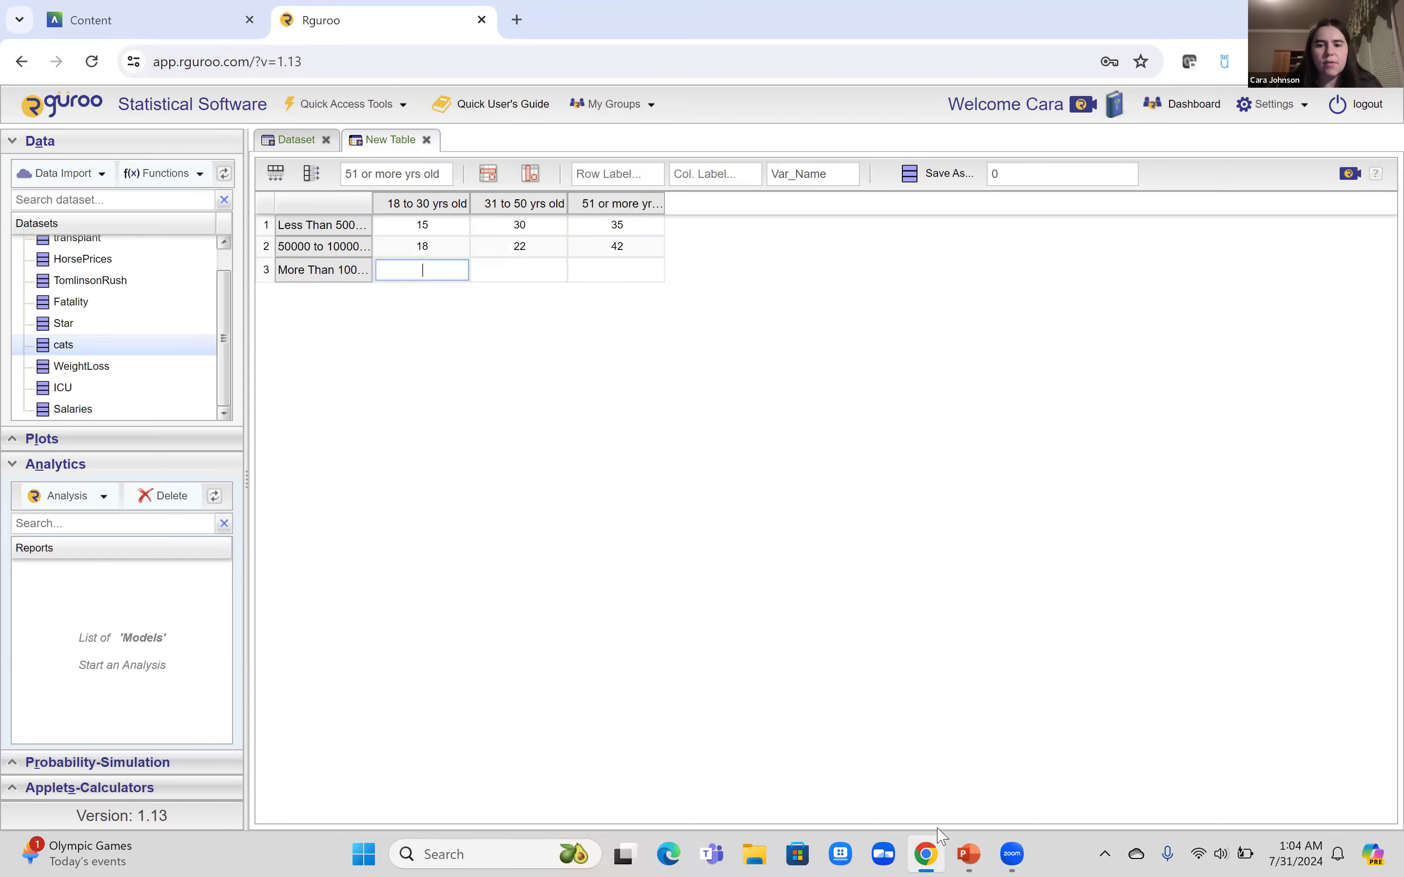
mouse_move(968, 853)
left_click(976, 767)
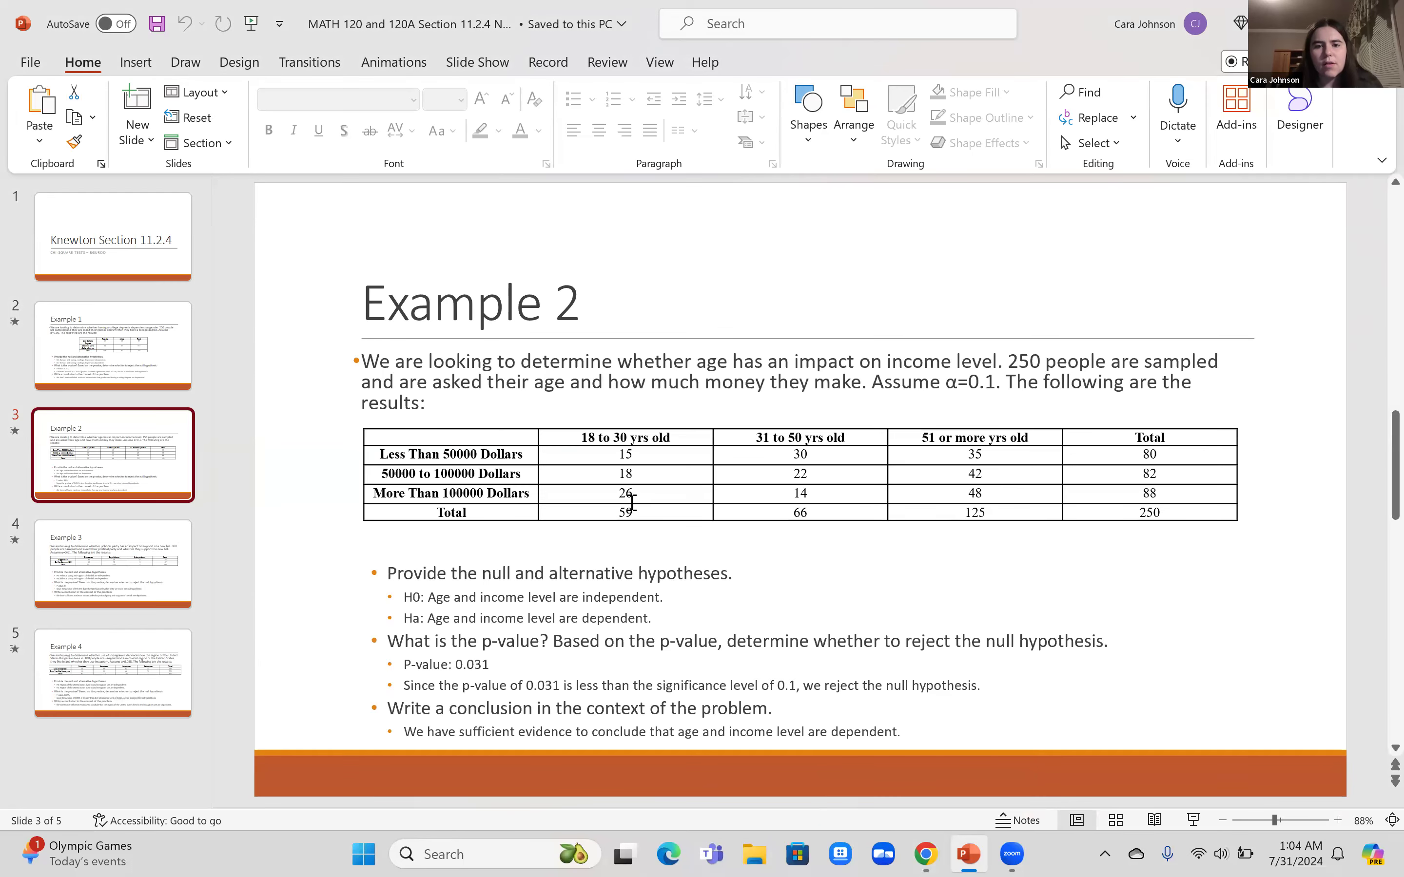
mouse_move(926, 850)
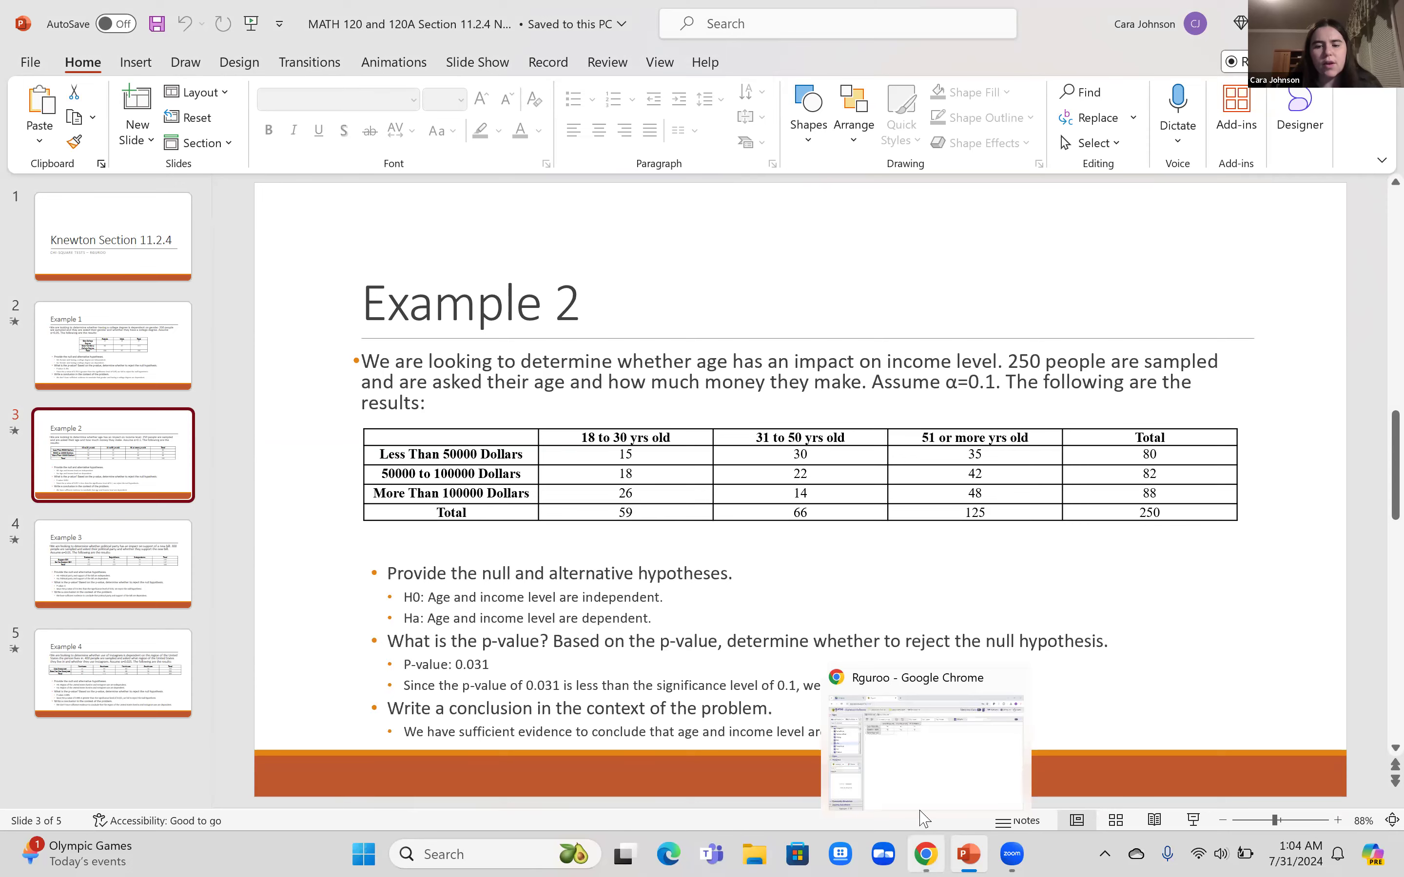
left_click(928, 736)
type("26")
key("Tab")
type("1")
key("Tab")
type("4")
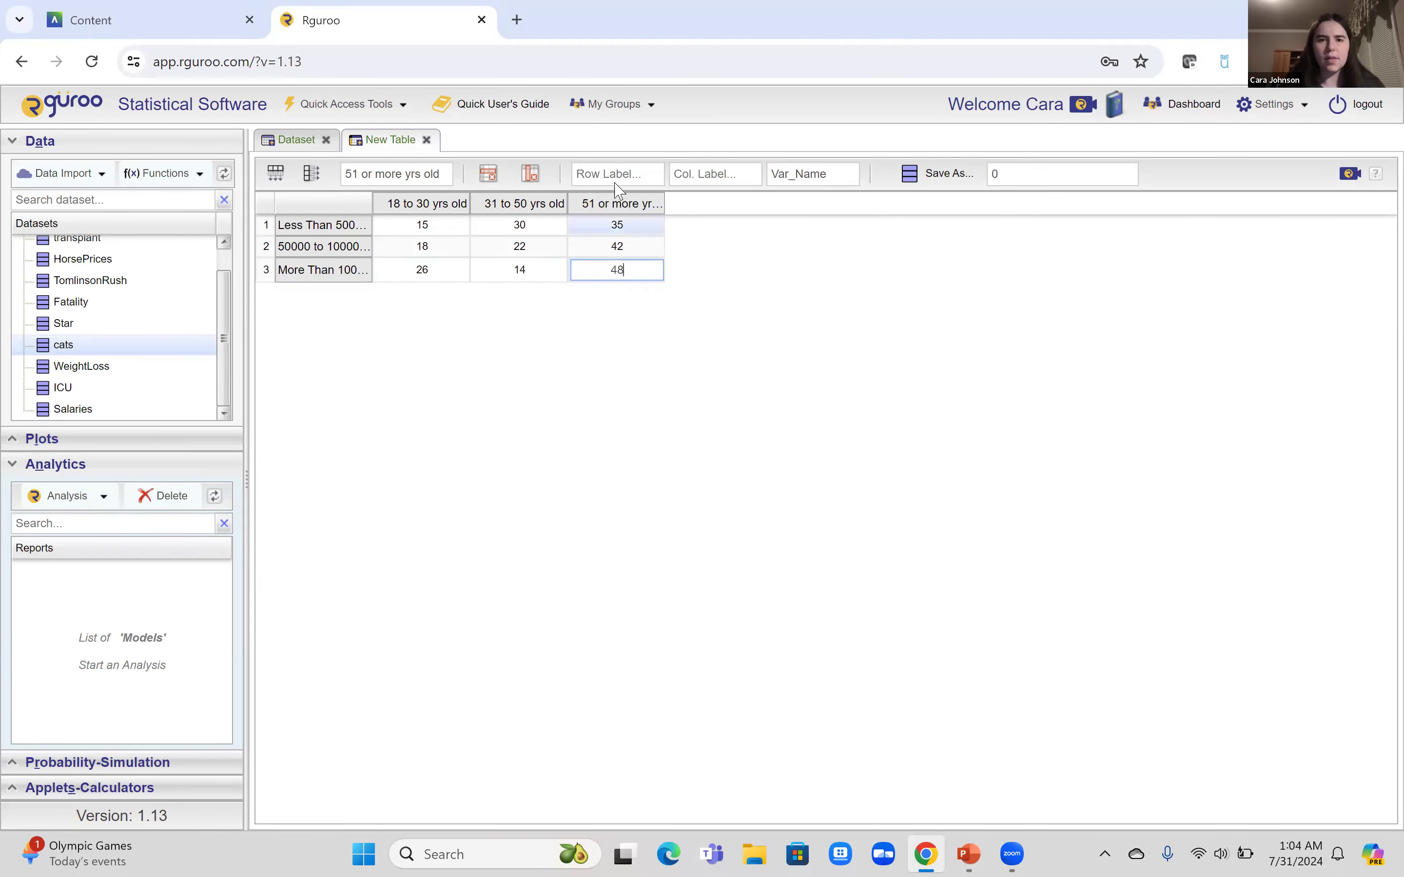
Set the table's row label to "Income" and its column label to "Age"
left_click(596, 174)
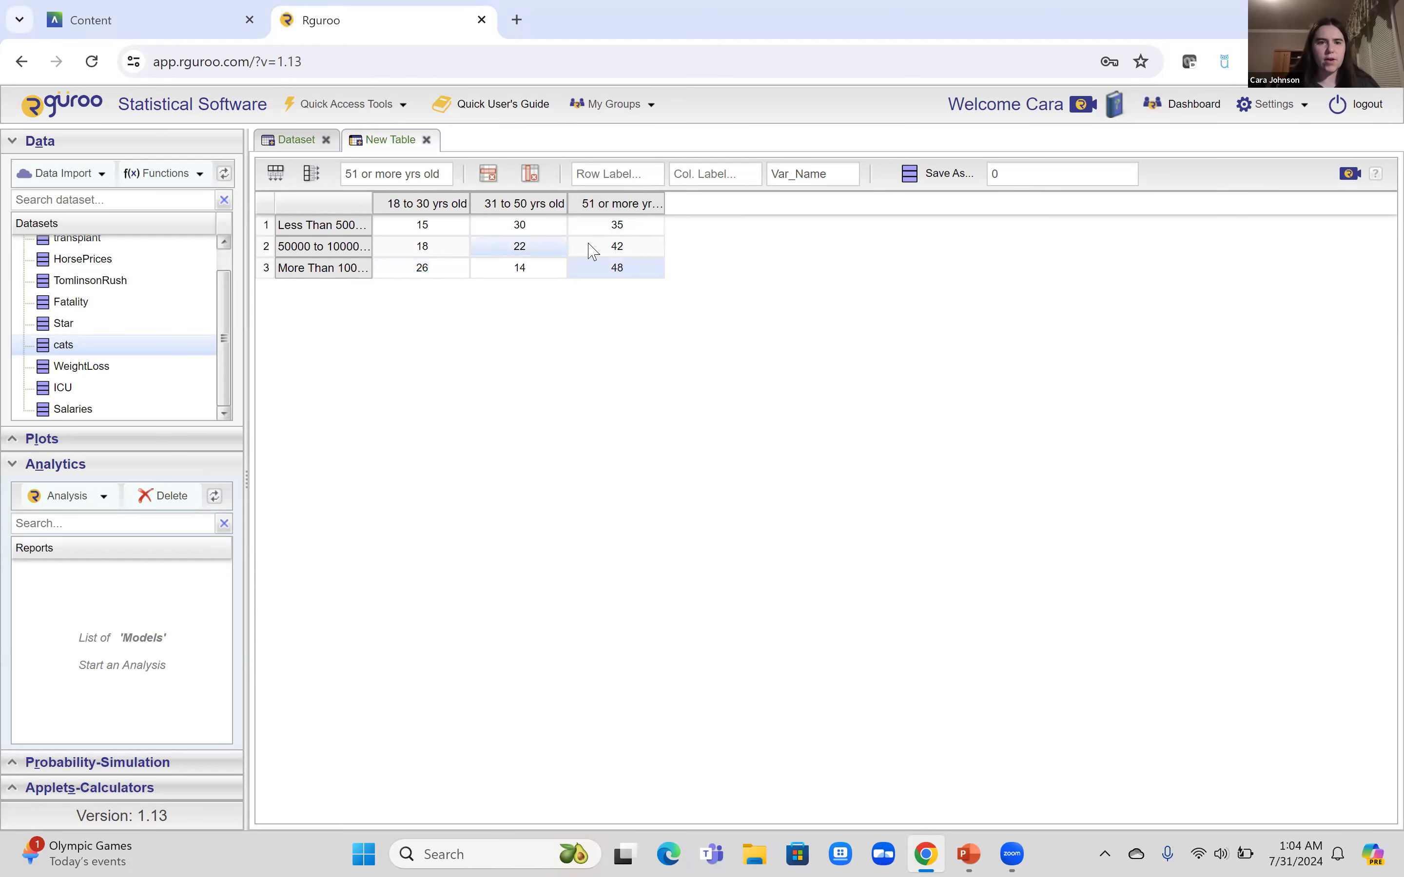
left_click(615, 167)
type("Ind")
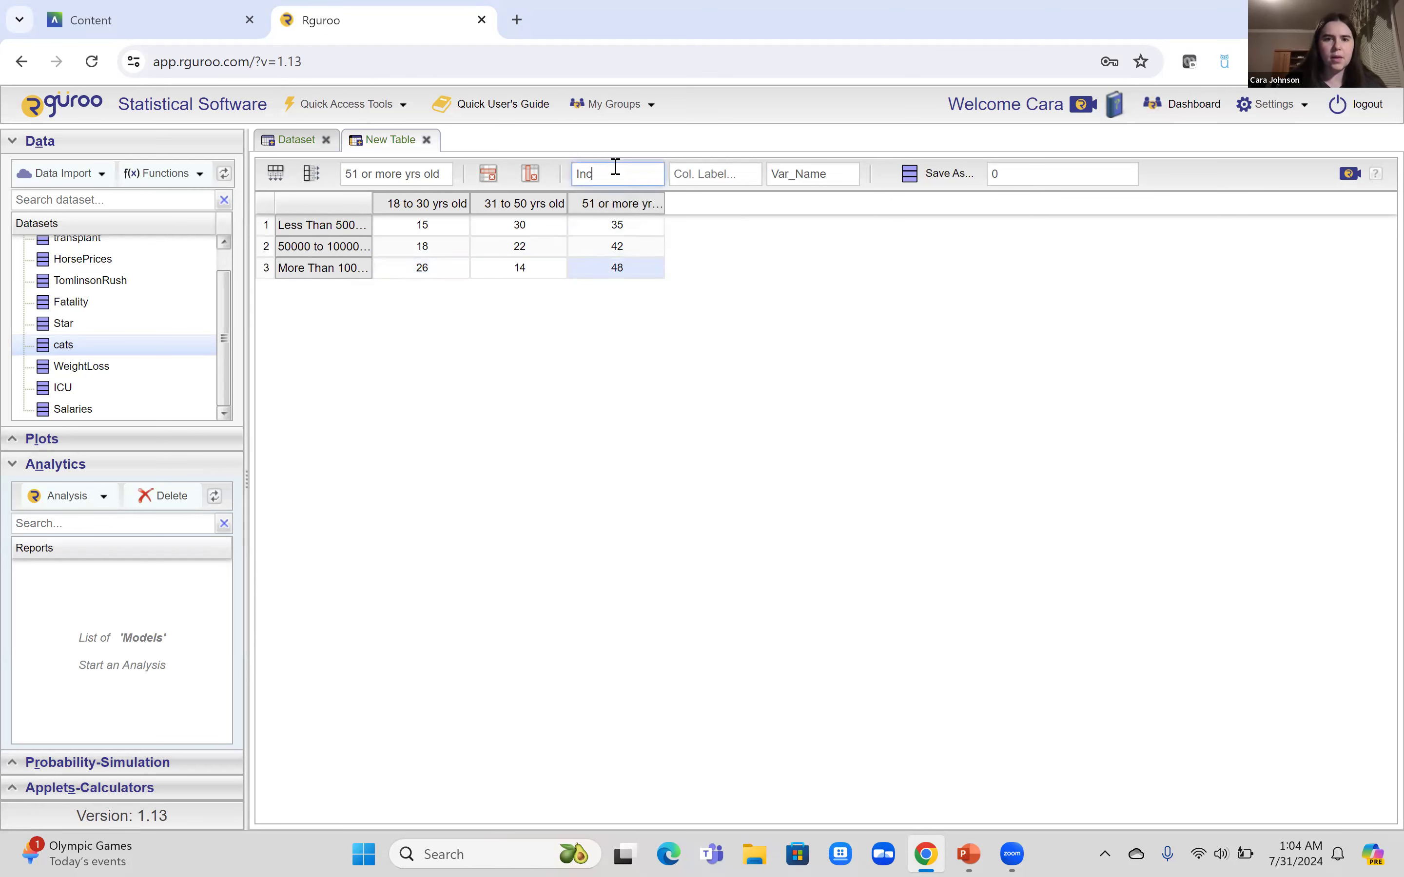
type("oem")
key("BackSpace")
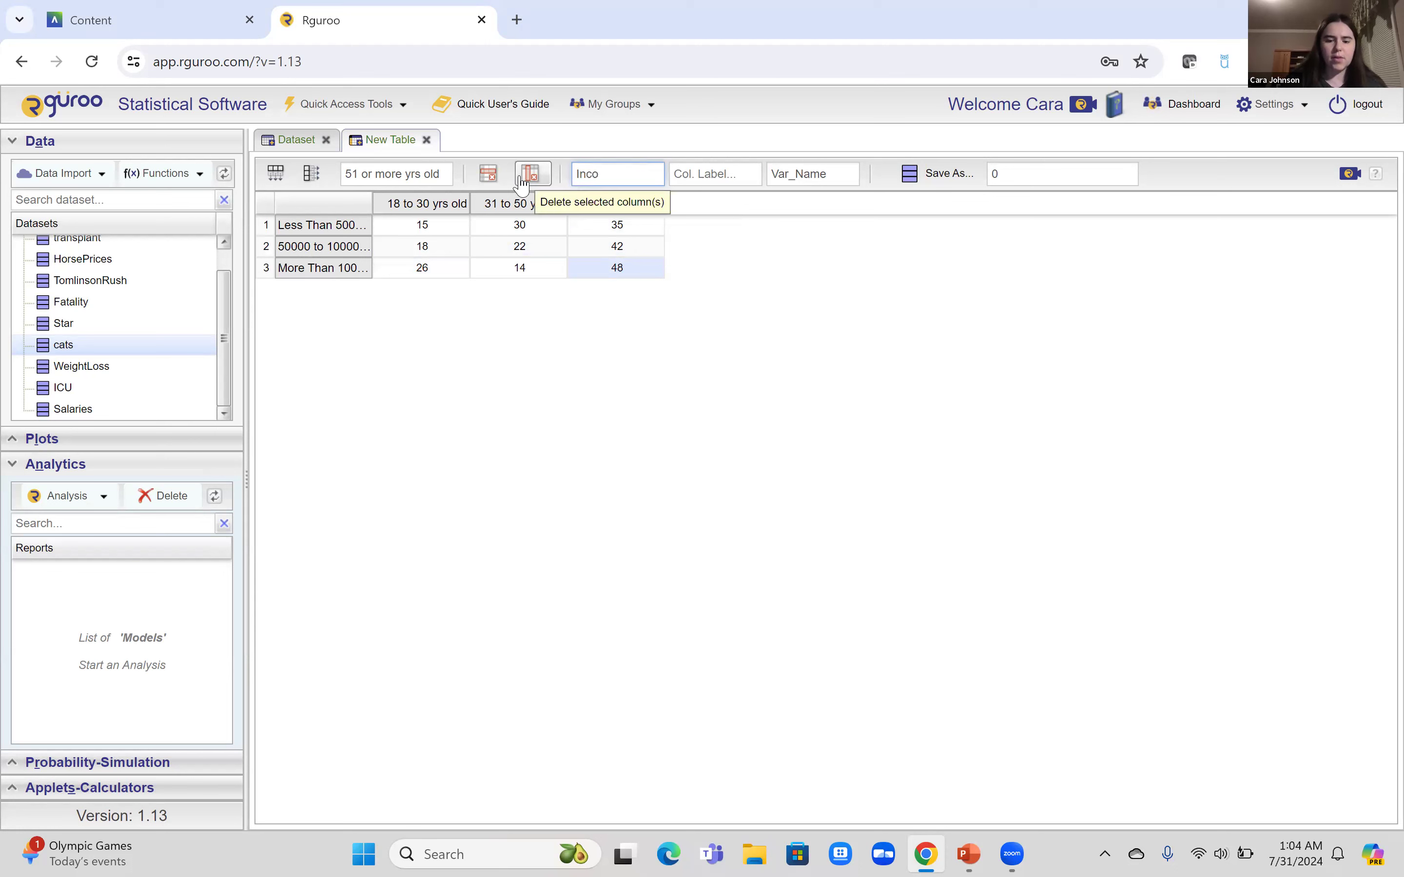
left_click(696, 175)
type("Age")
Save the table as a dataset named "Age and Income"
left_click(1011, 175)
type("Age and Income")
left_click(951, 177)
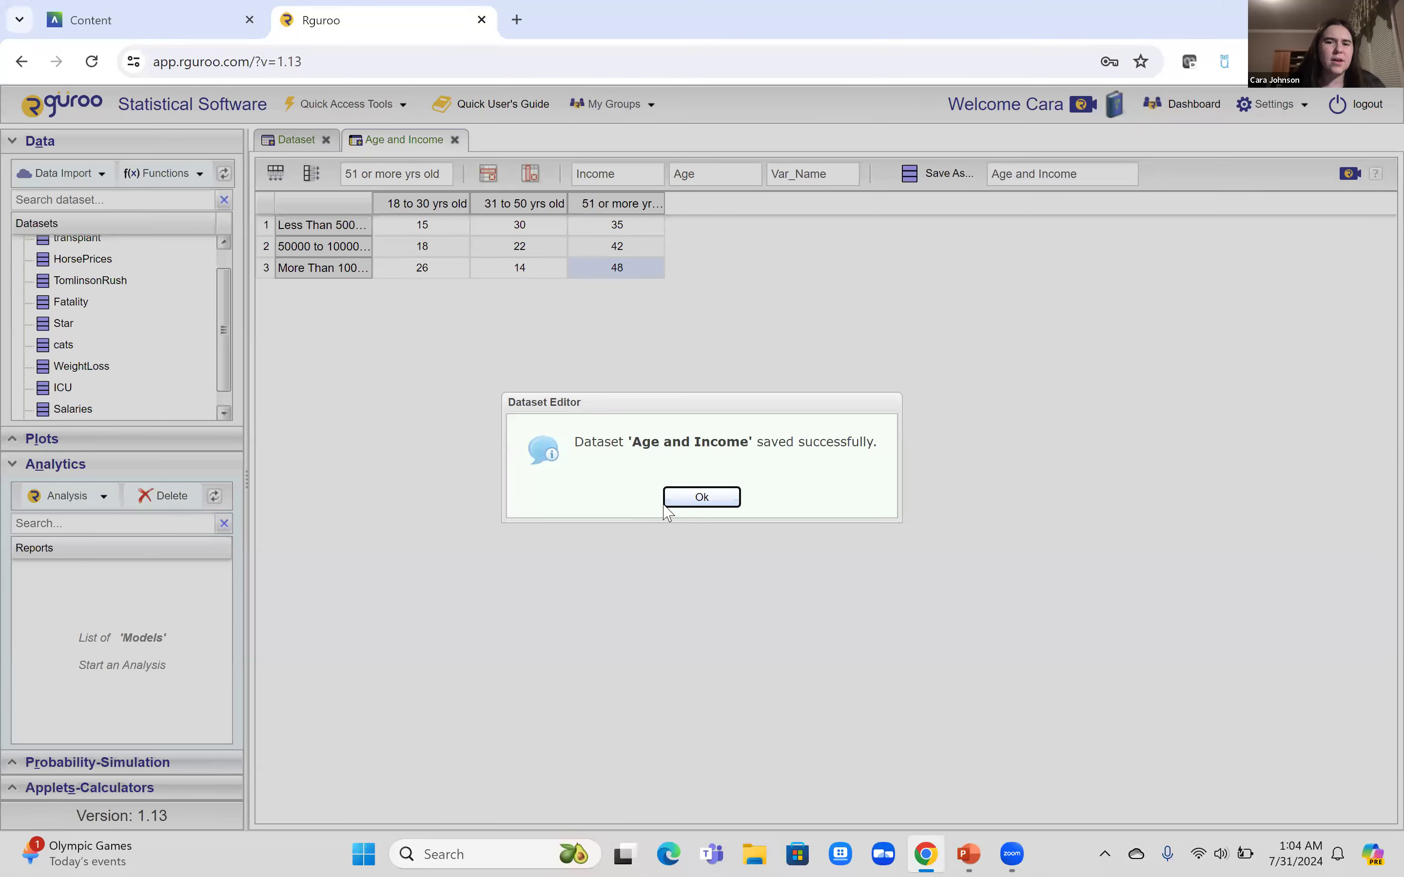
left_click(668, 501)
Start a Contingency Table analysis on the "Age and Income" dataset
left_click(82, 500)
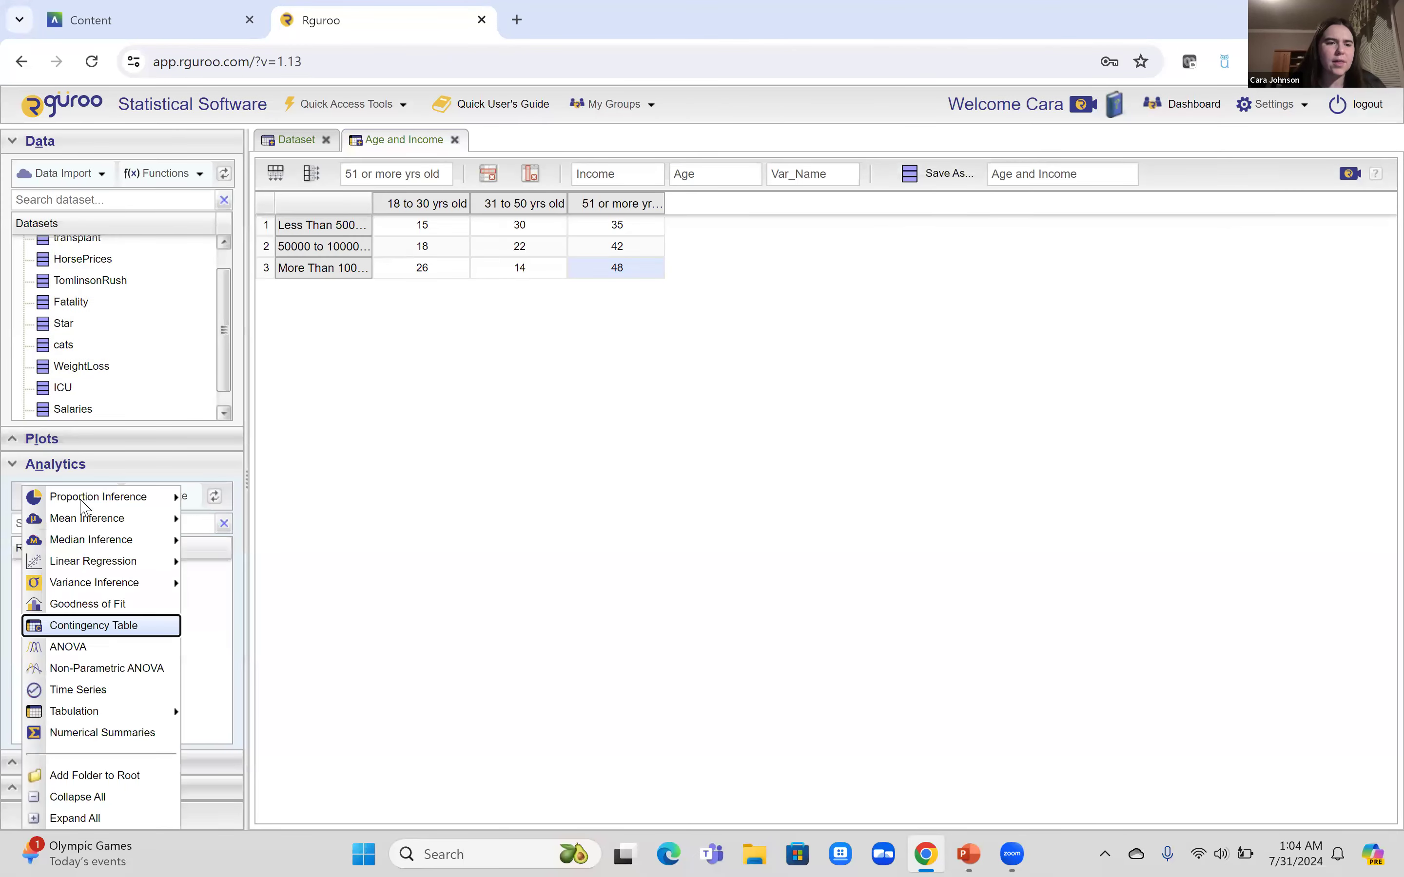
left_click(105, 627)
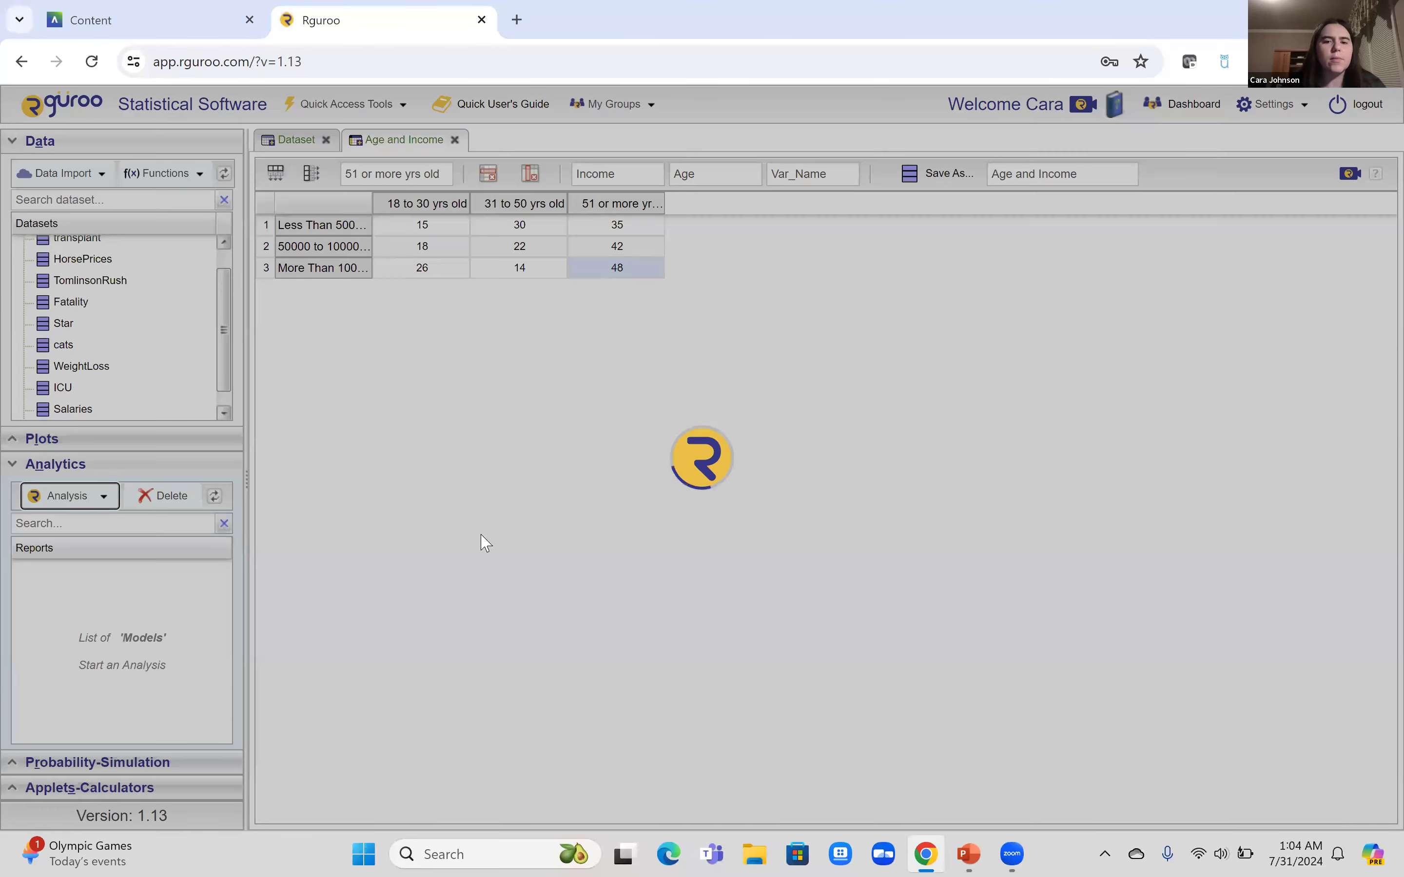
left_click(415, 270)
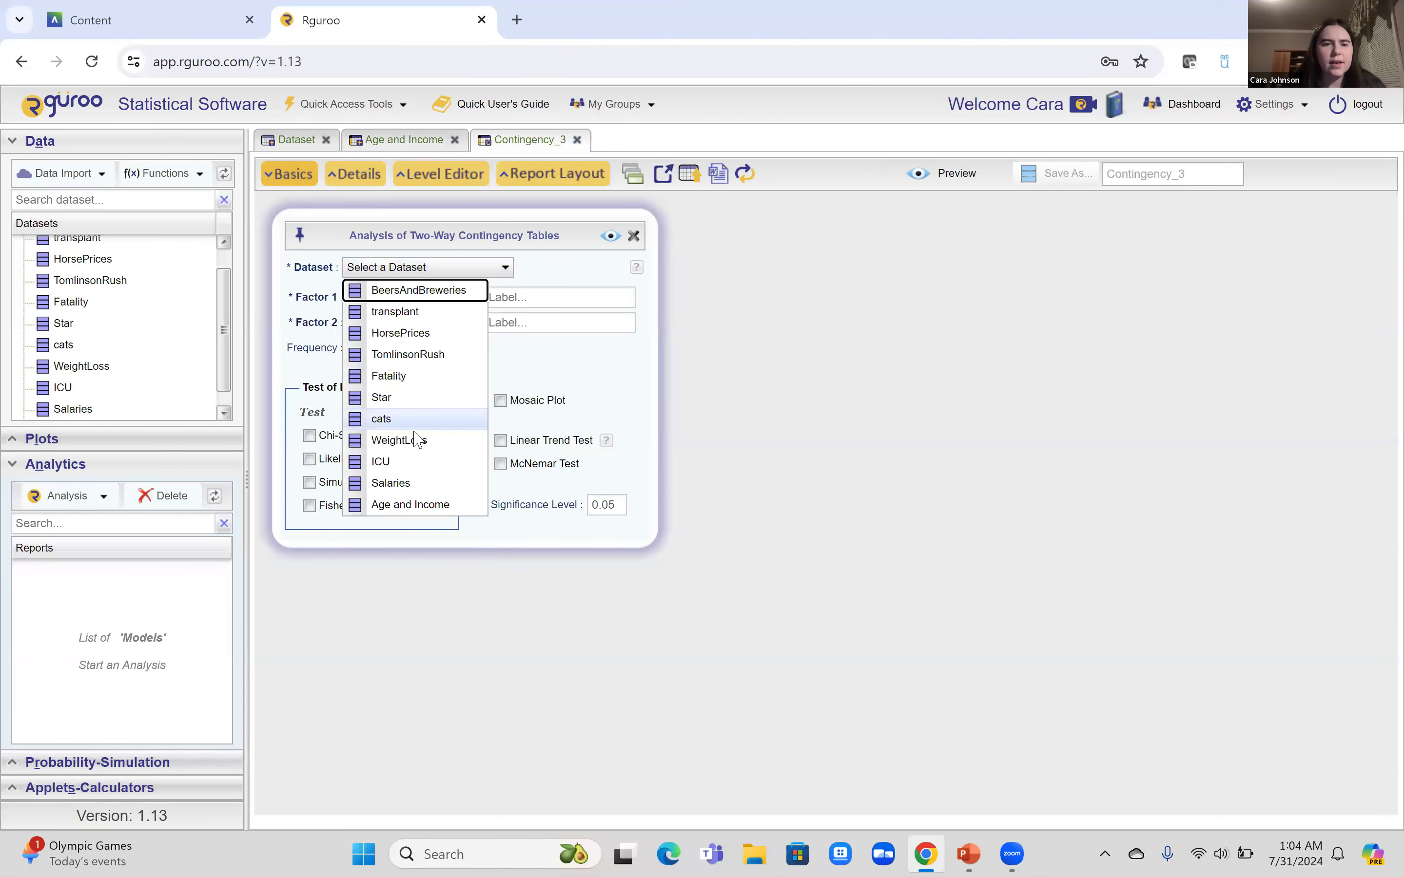
left_click(408, 506)
Set Factor 1 to Income, Factor 2 to Age and the frequency variable to Var_Name, and enable the Chi-Square test of independence
left_click(462, 300)
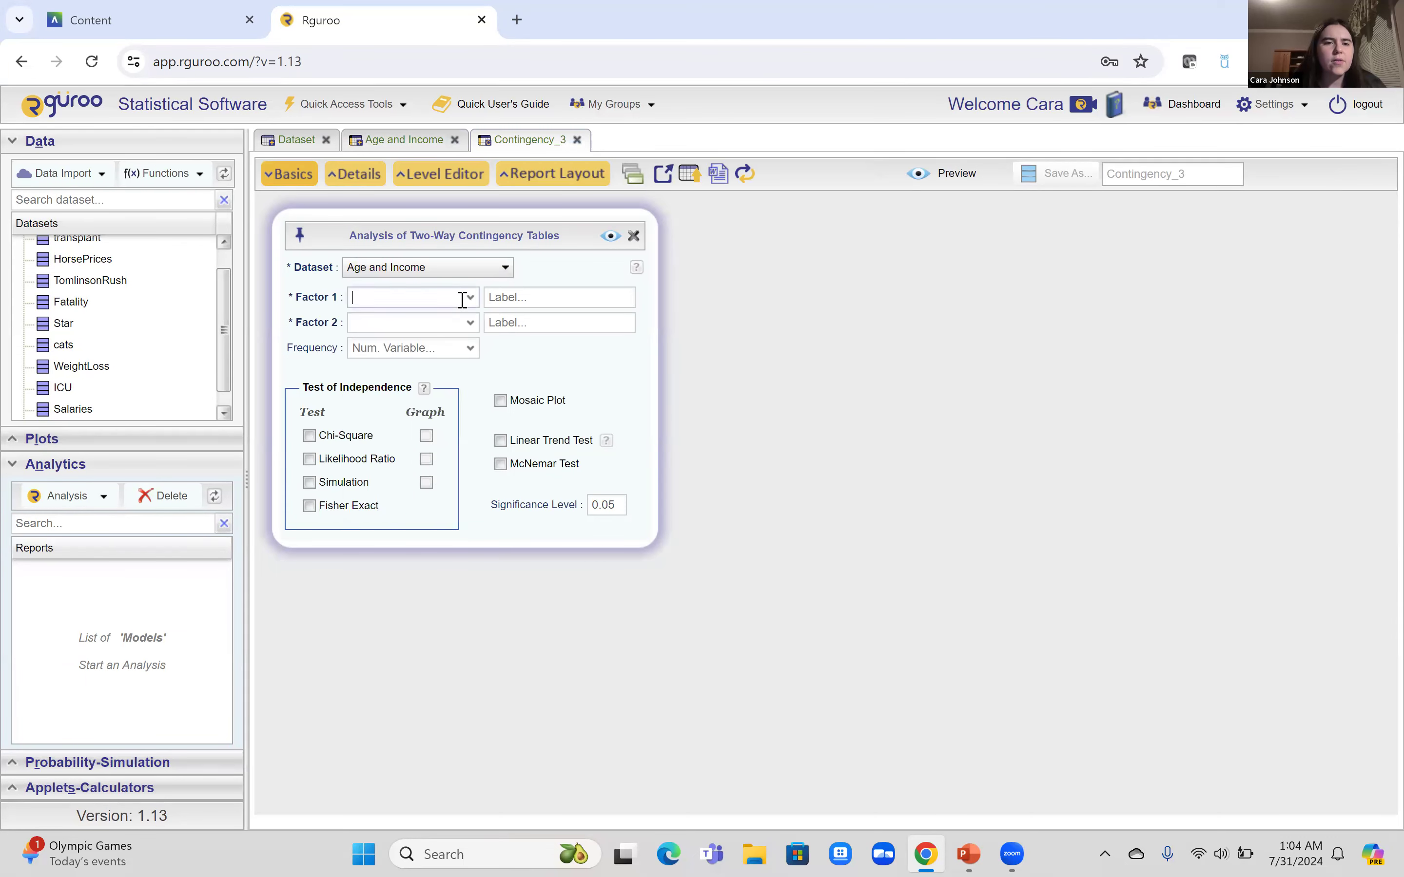
left_click(454, 315)
left_click(466, 323)
left_click(450, 357)
left_click(466, 353)
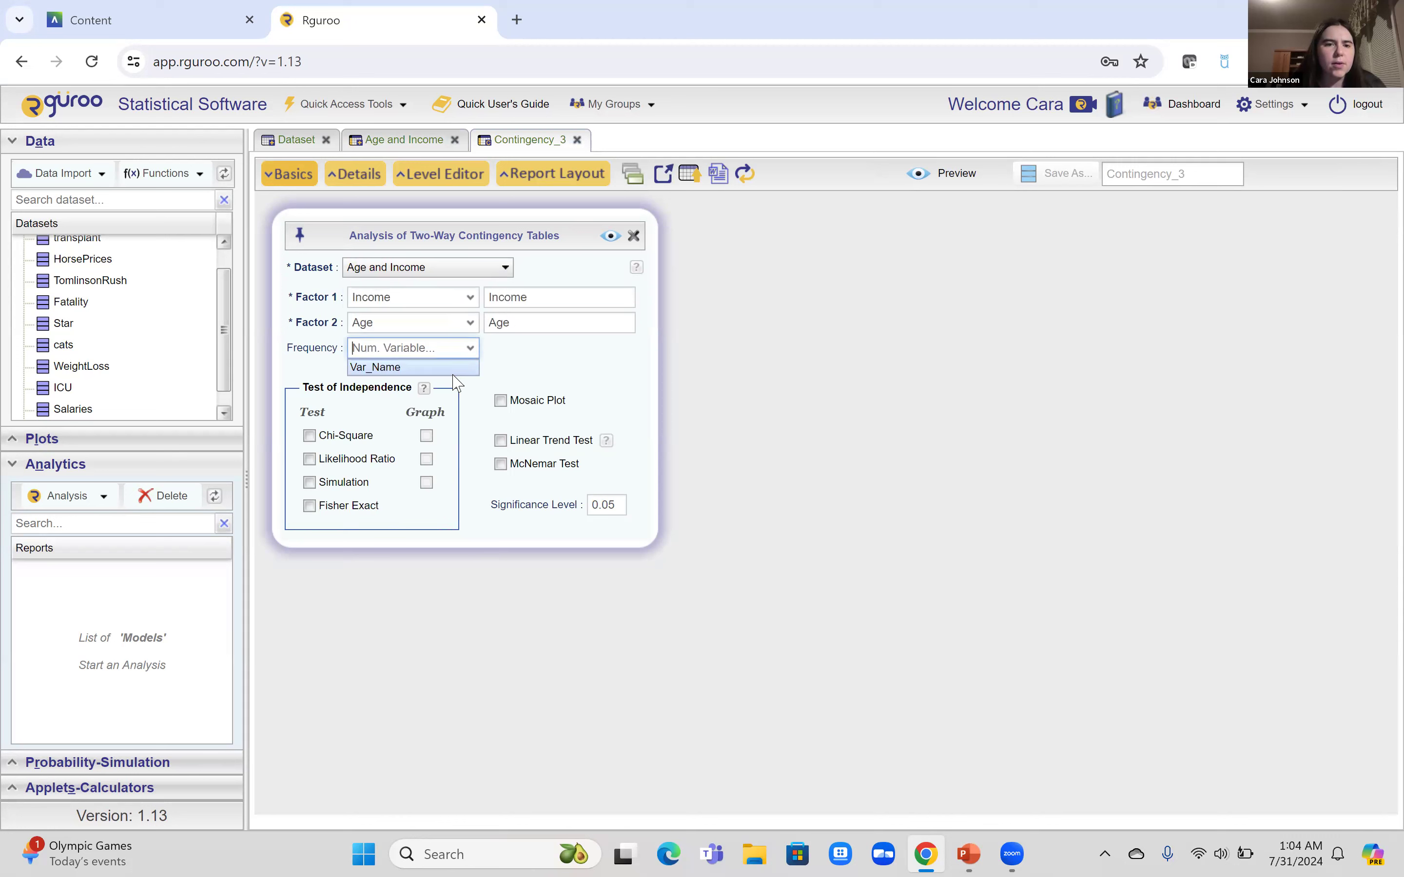
left_click(446, 374)
left_click(309, 436)
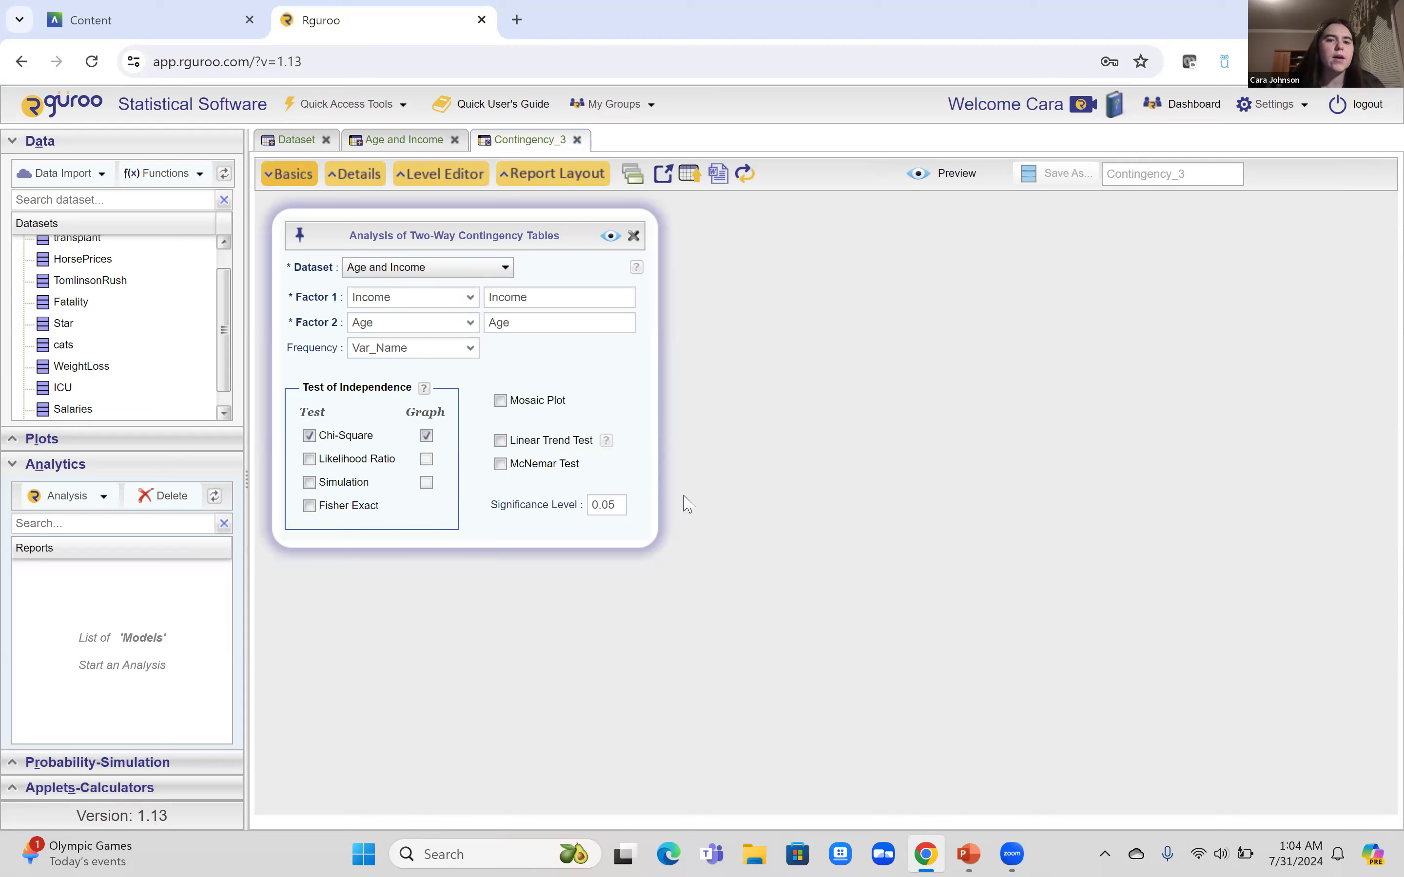
Check alpha on the PowerPoint slide, set the significance level in Rguroo to 0.1 and preview the contingency test
mouse_move(969, 854)
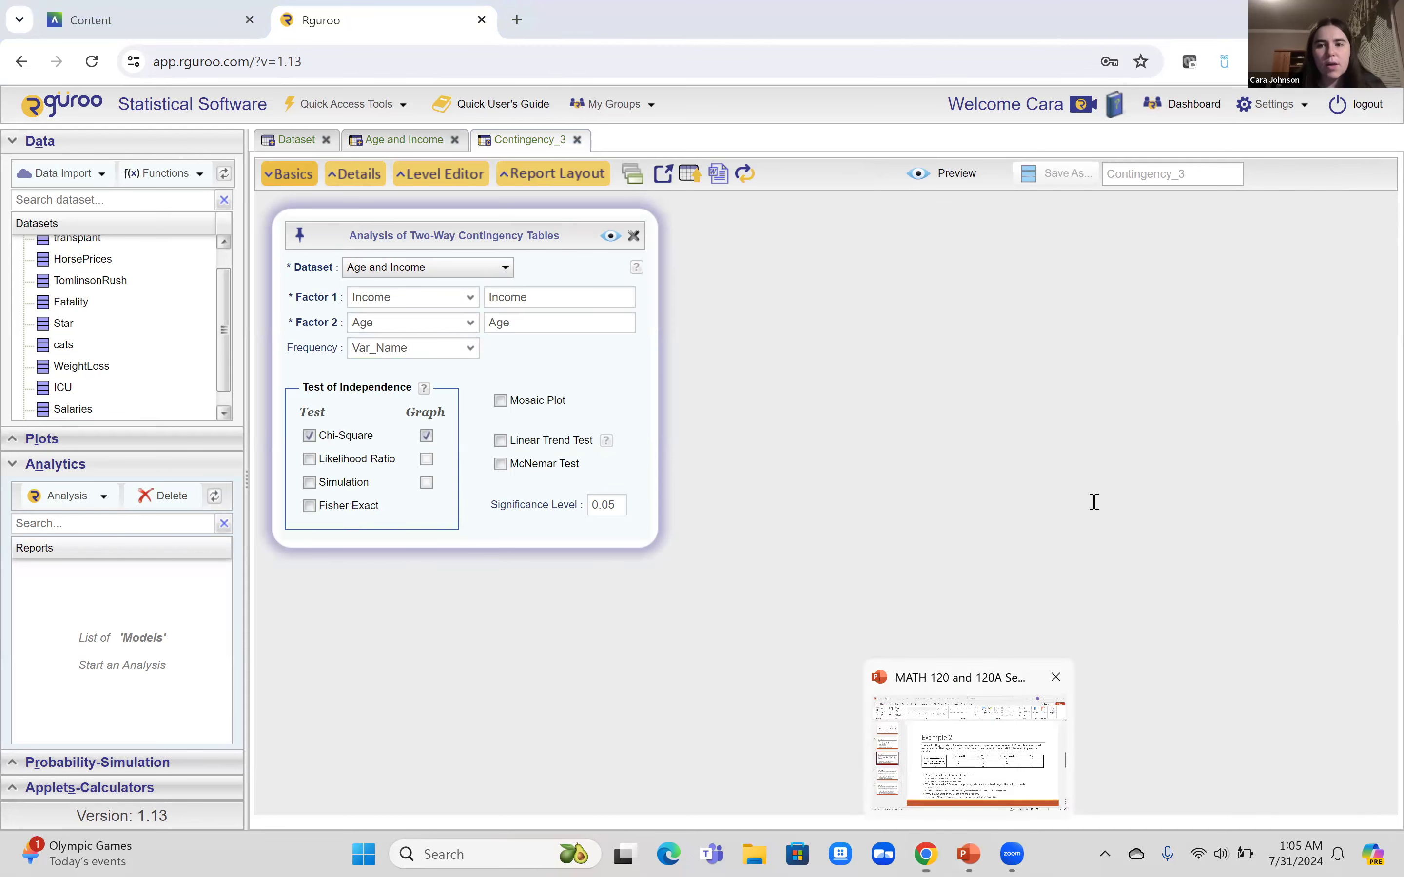
left_click(975, 777)
mouse_move(927, 847)
left_click(928, 795)
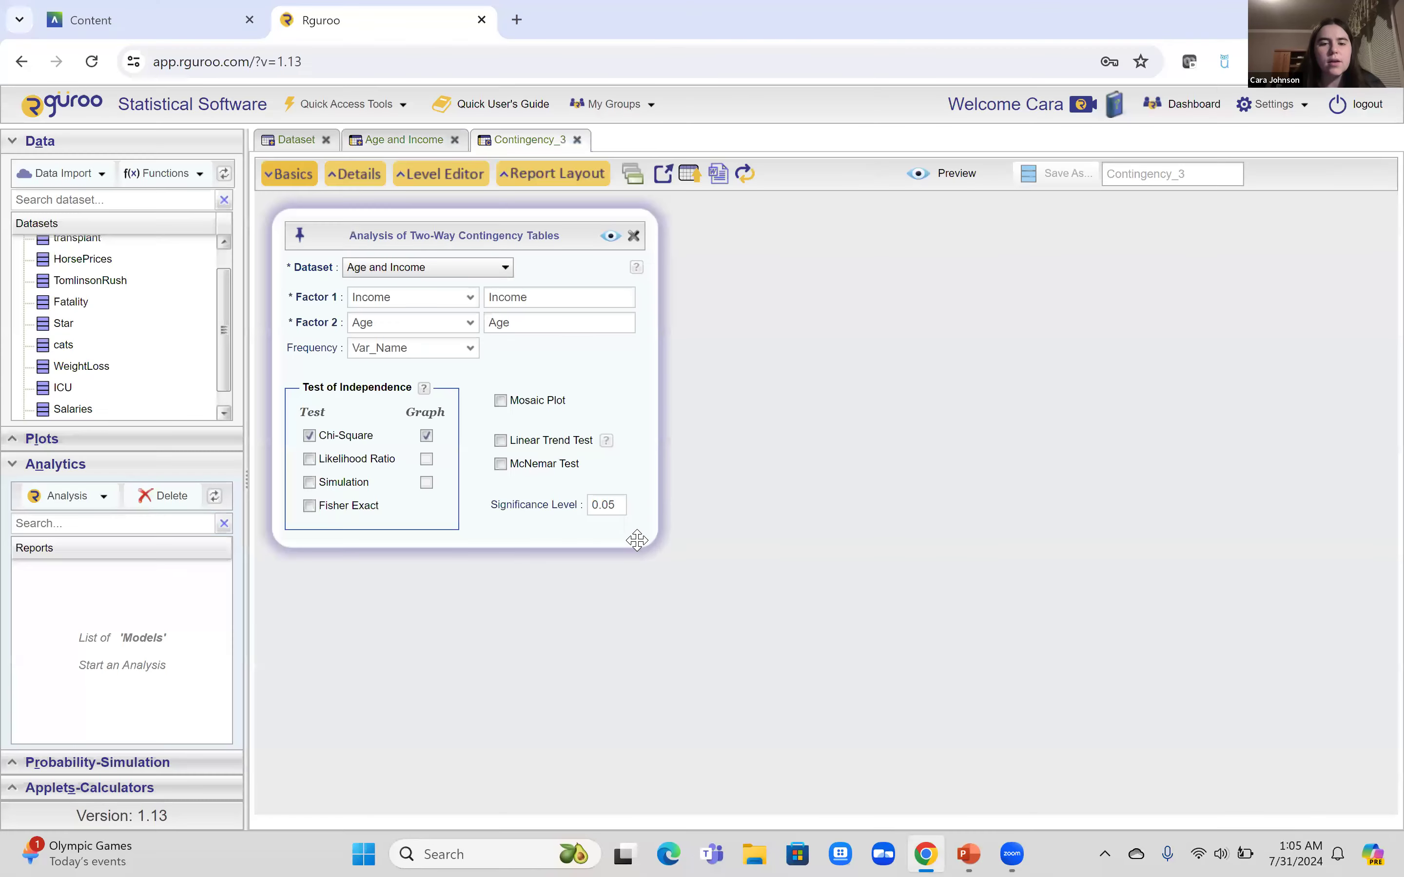
left_click(620, 510)
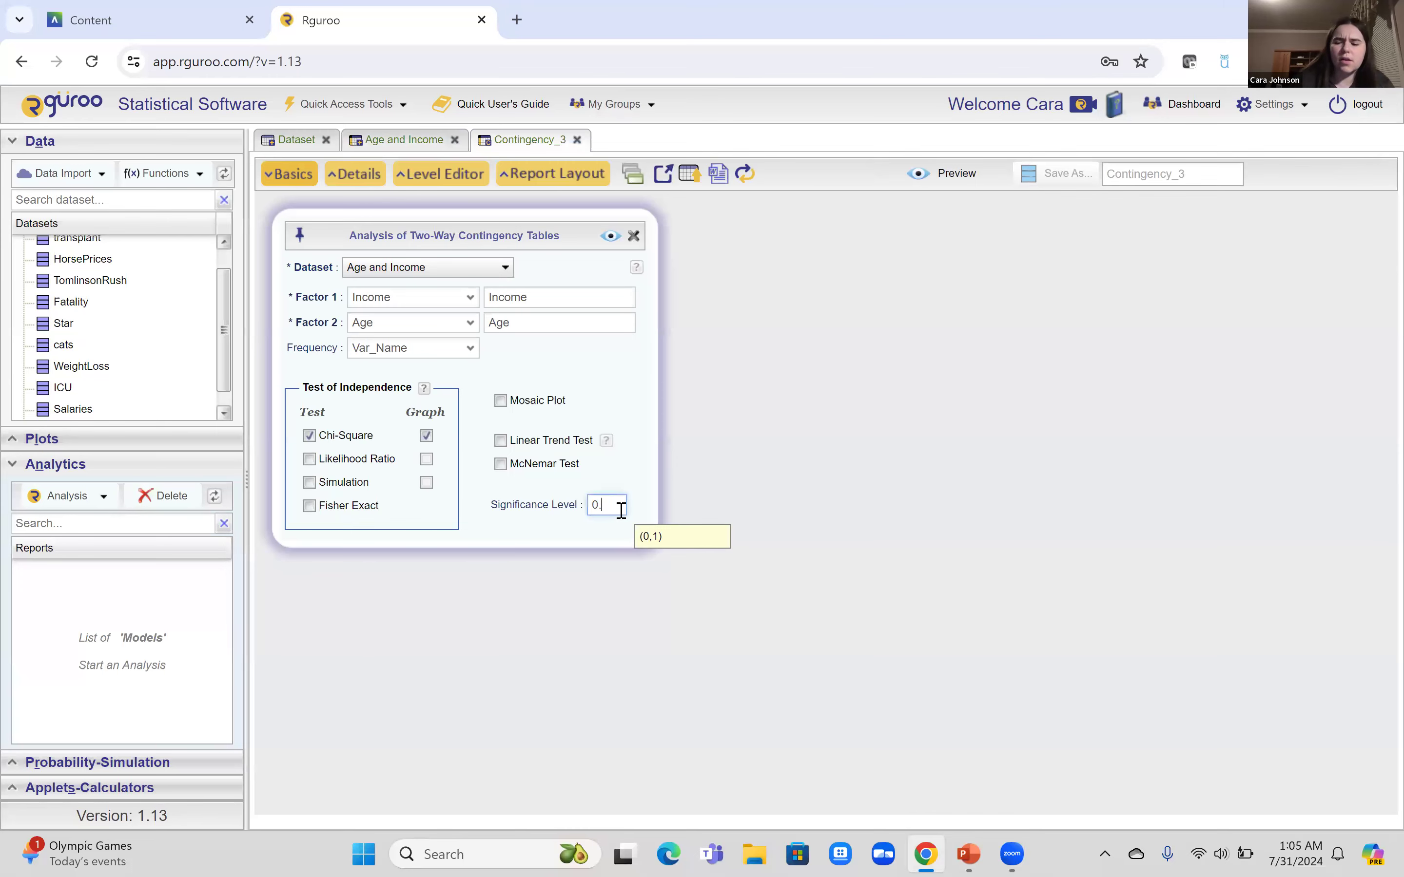
left_click(610, 235)
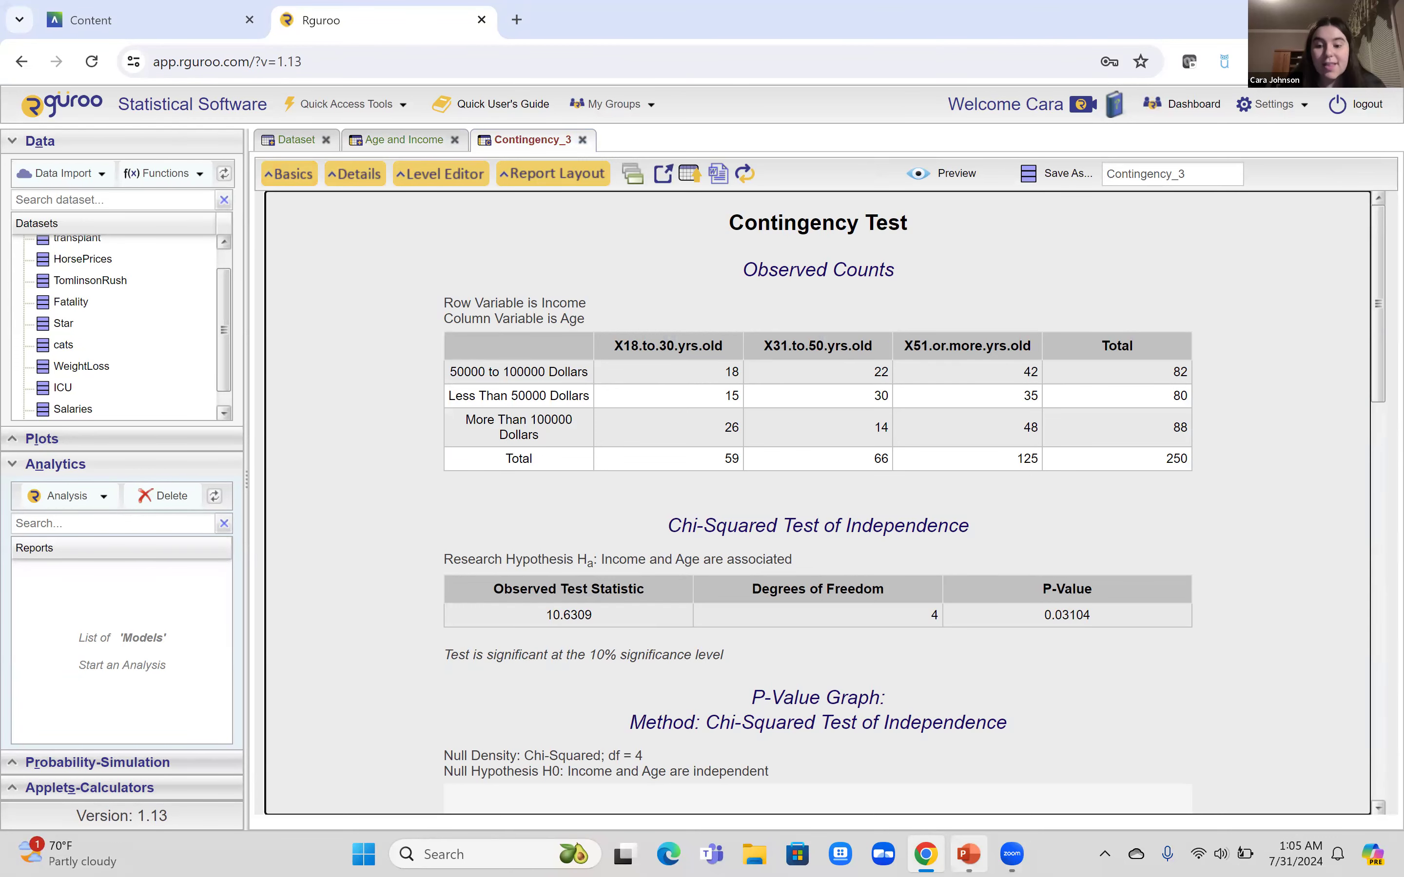
Review the Example 2 answers in PowerPoint and go to the Example 3 slide
mouse_move(968, 854)
left_click(980, 765)
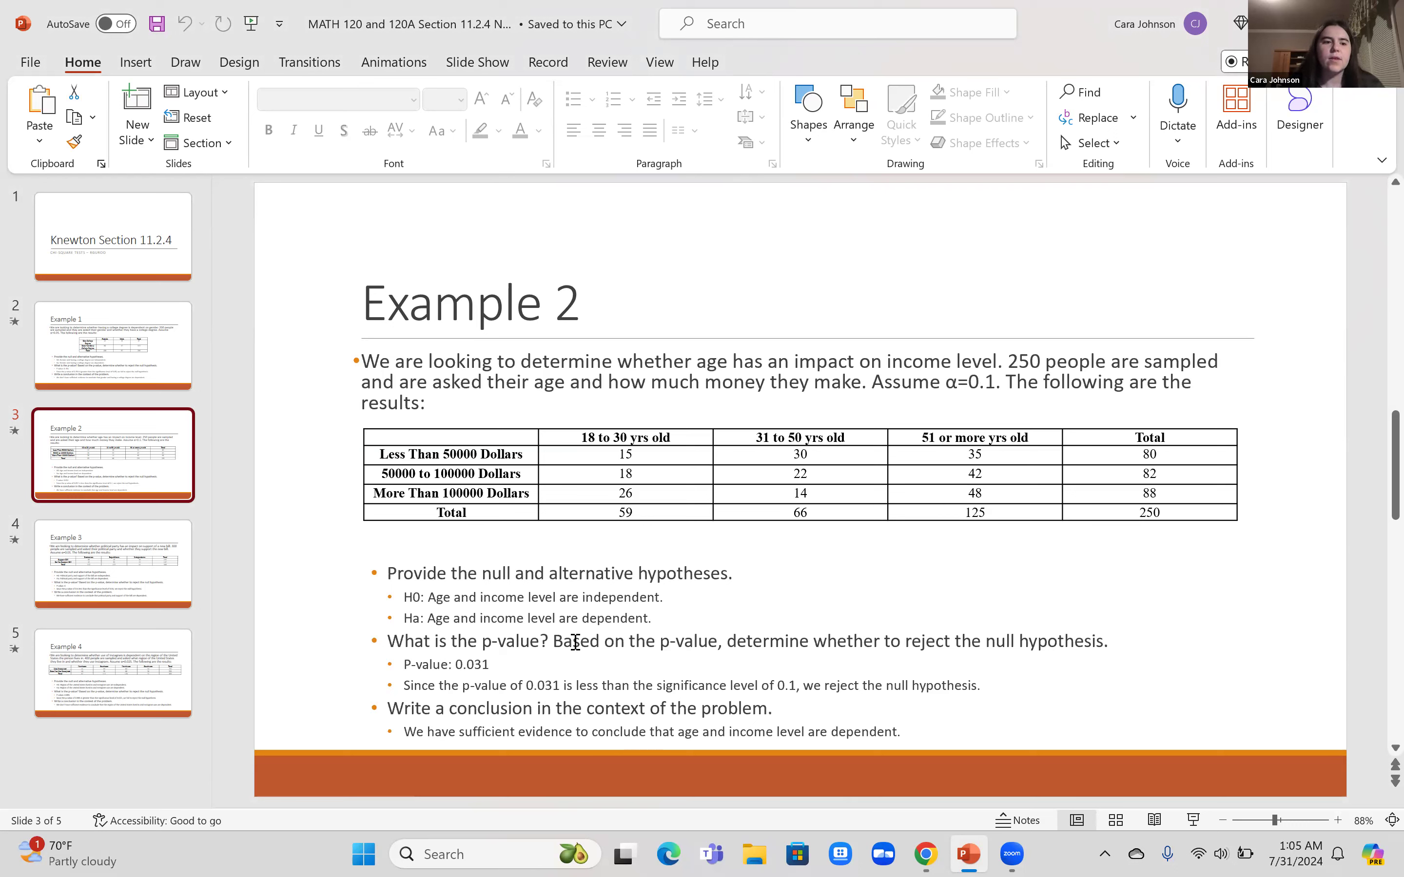
left_click(129, 572)
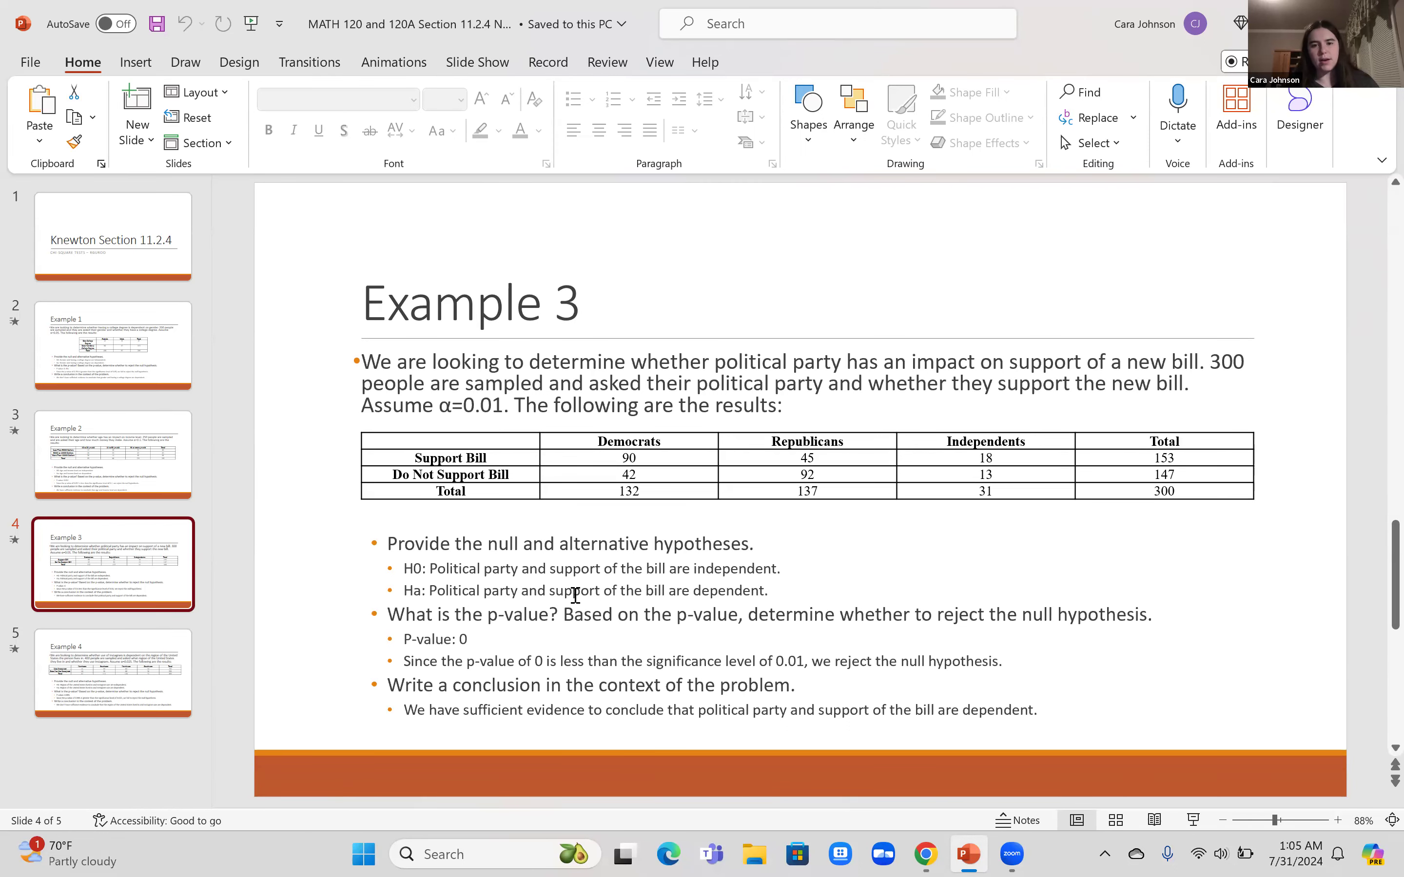
Switch back to Rguroo and close the Age and Income table and its contingency analysis
mouse_move(926, 854)
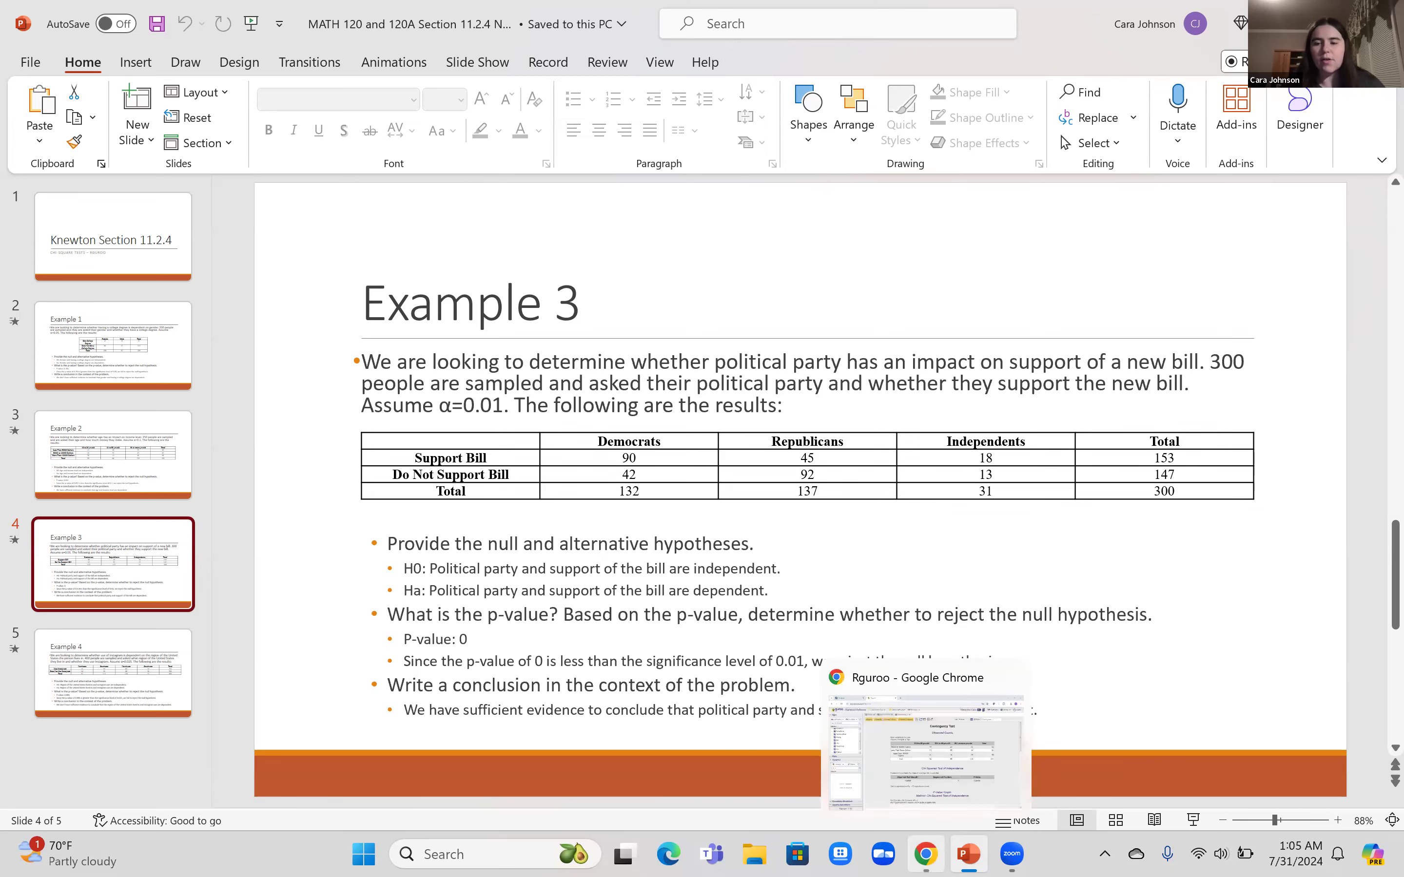
left_click(949, 783)
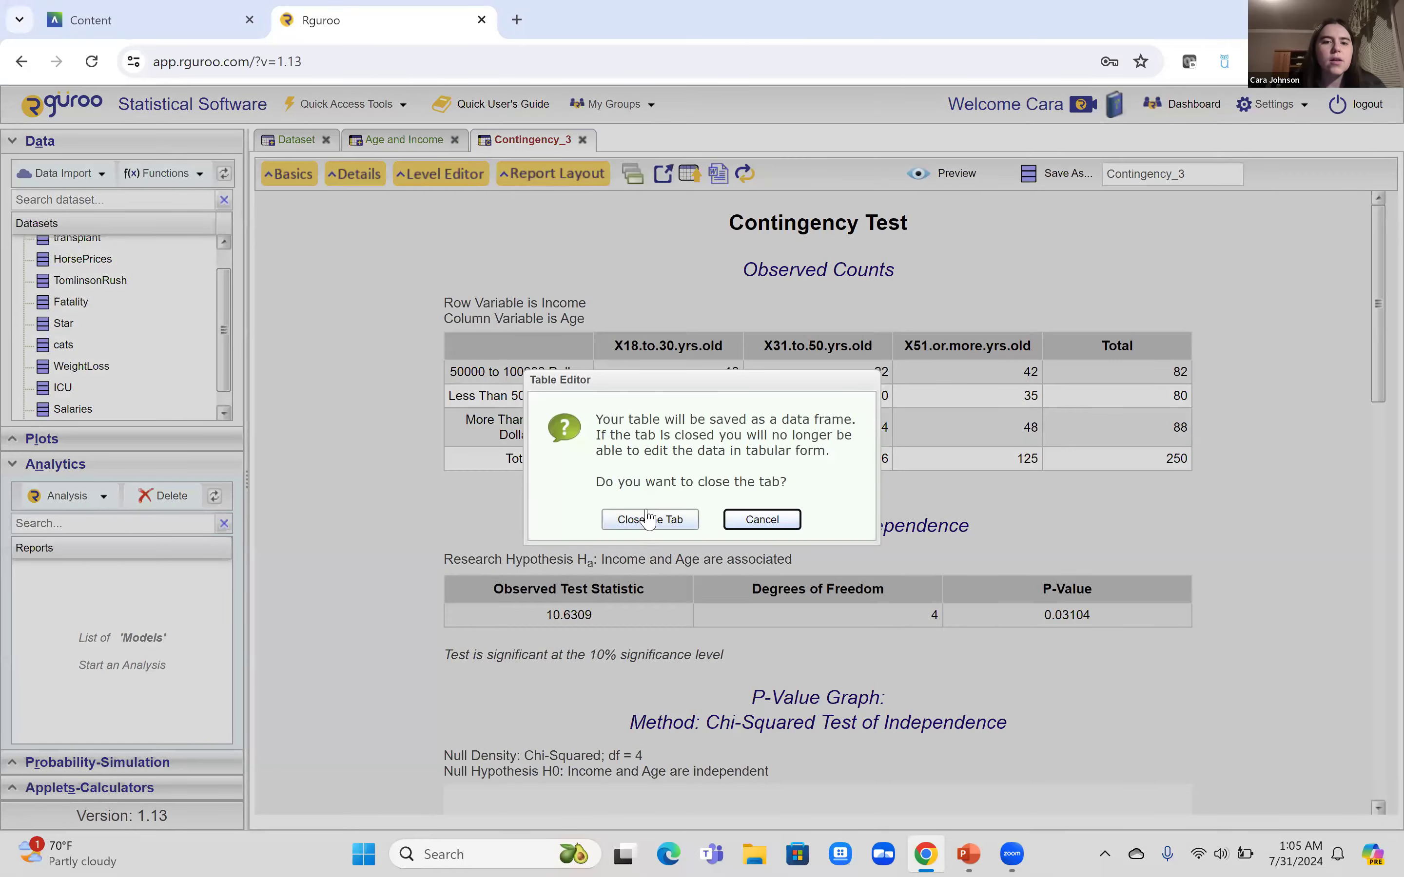
left_click(638, 520)
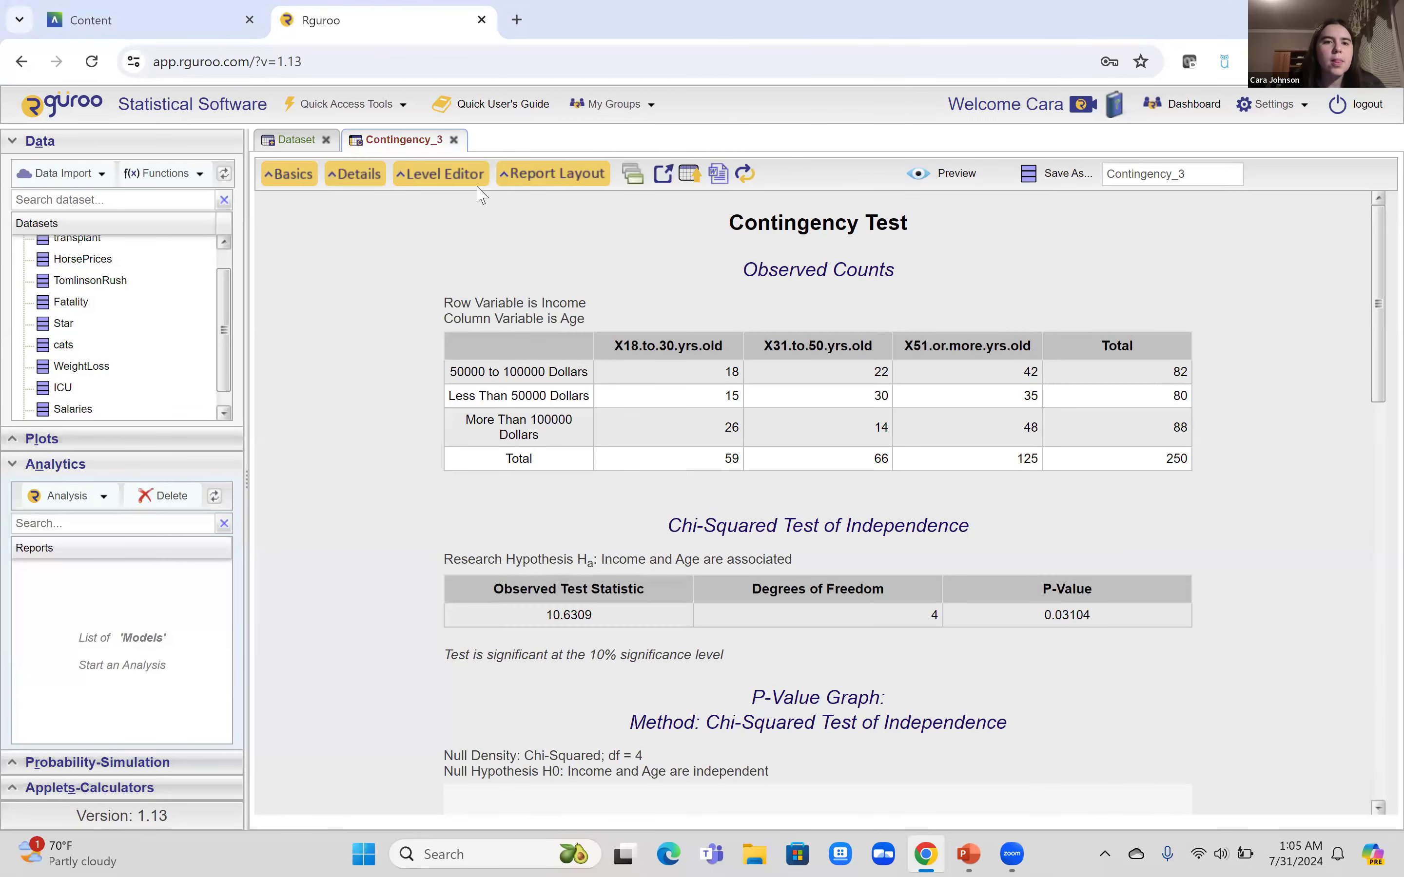
key("Return")
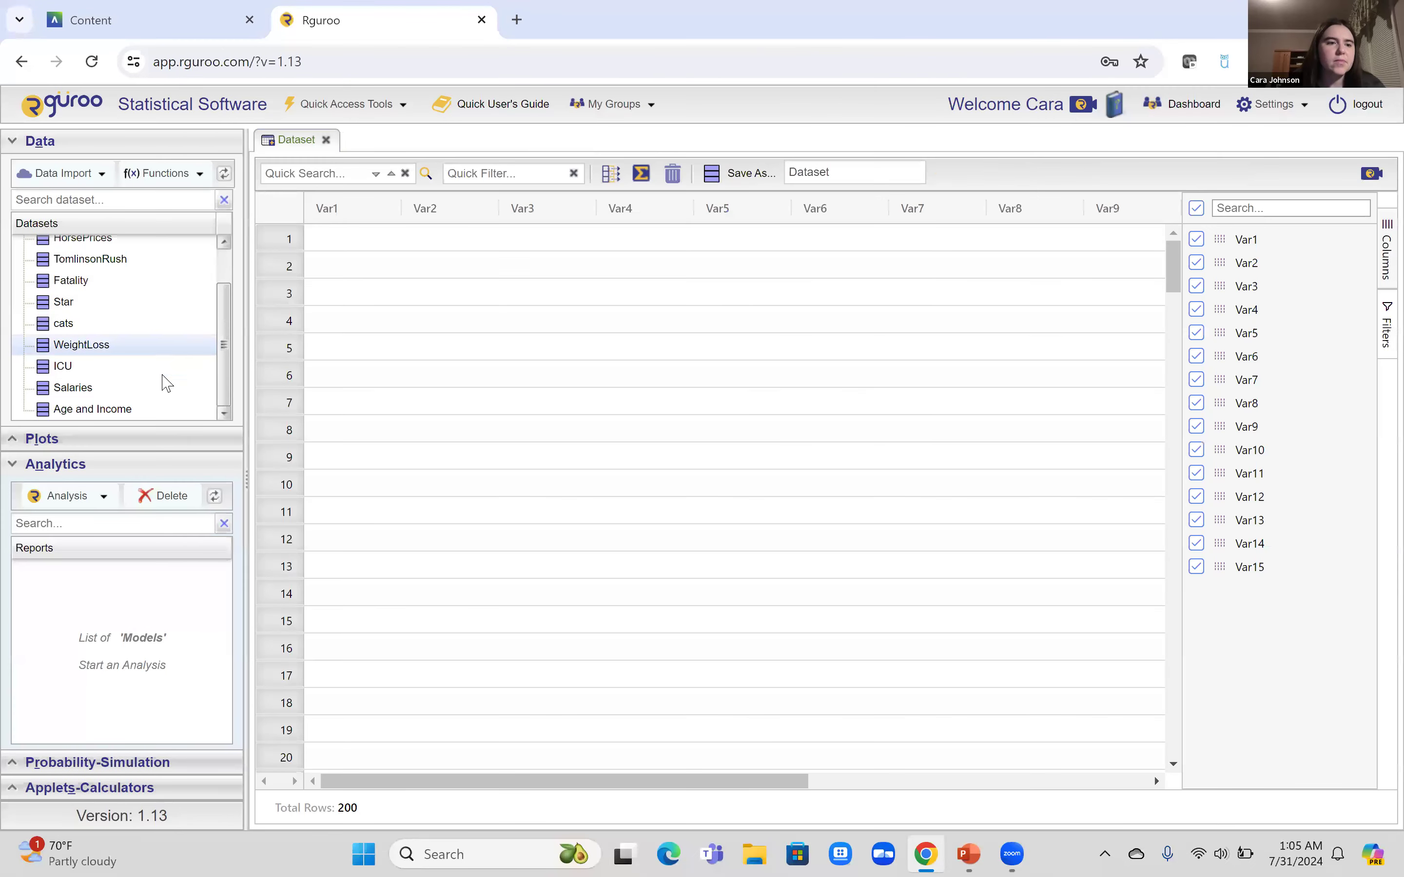
Permanently delete the "Age and Income" dataset
right_click(113, 409)
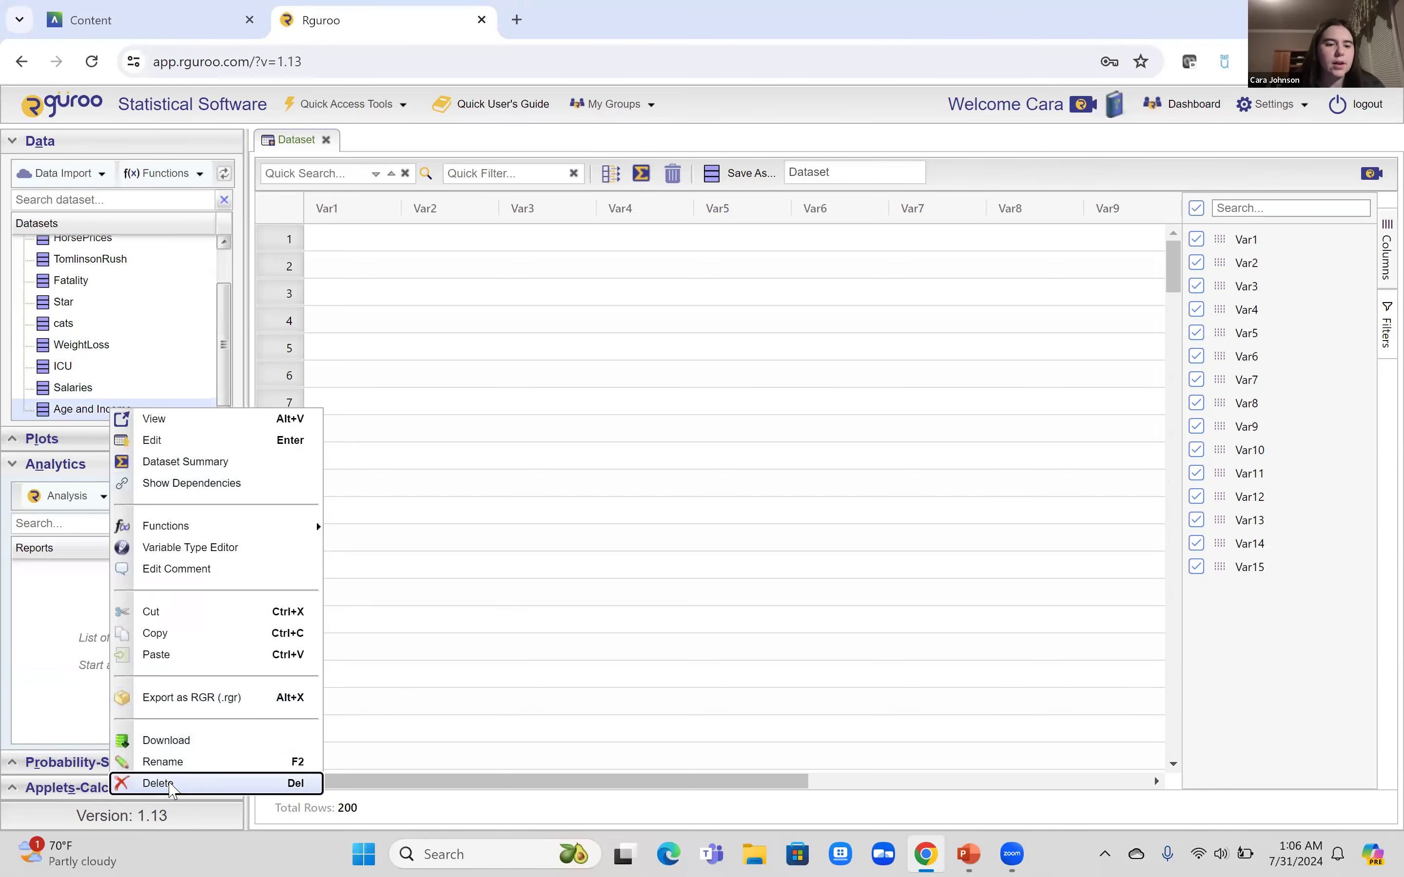
key("Return")
left_click(658, 504)
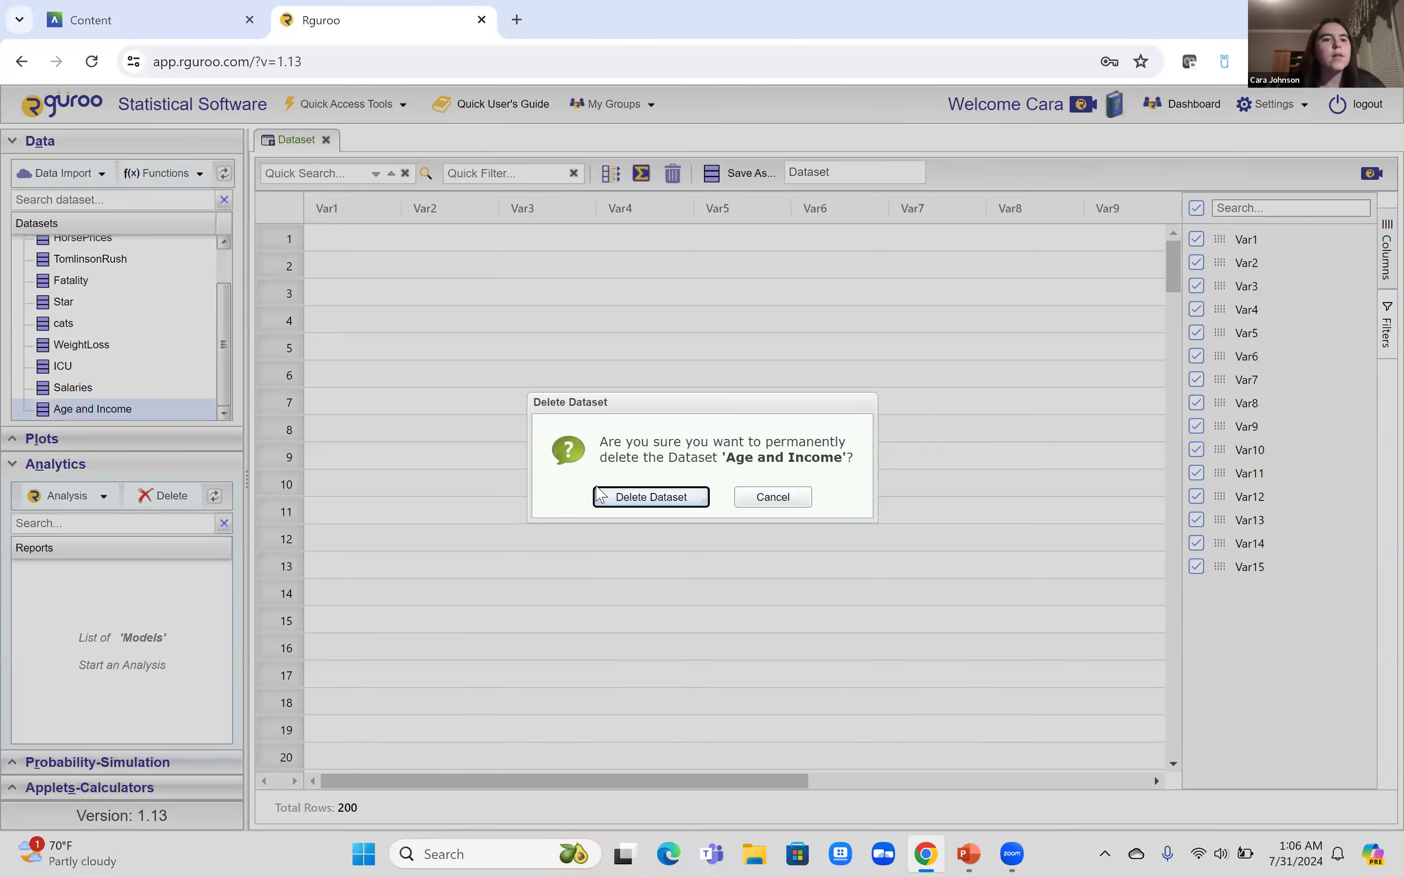
scroll(172, 363, "up", 1)
left_click(75, 174)
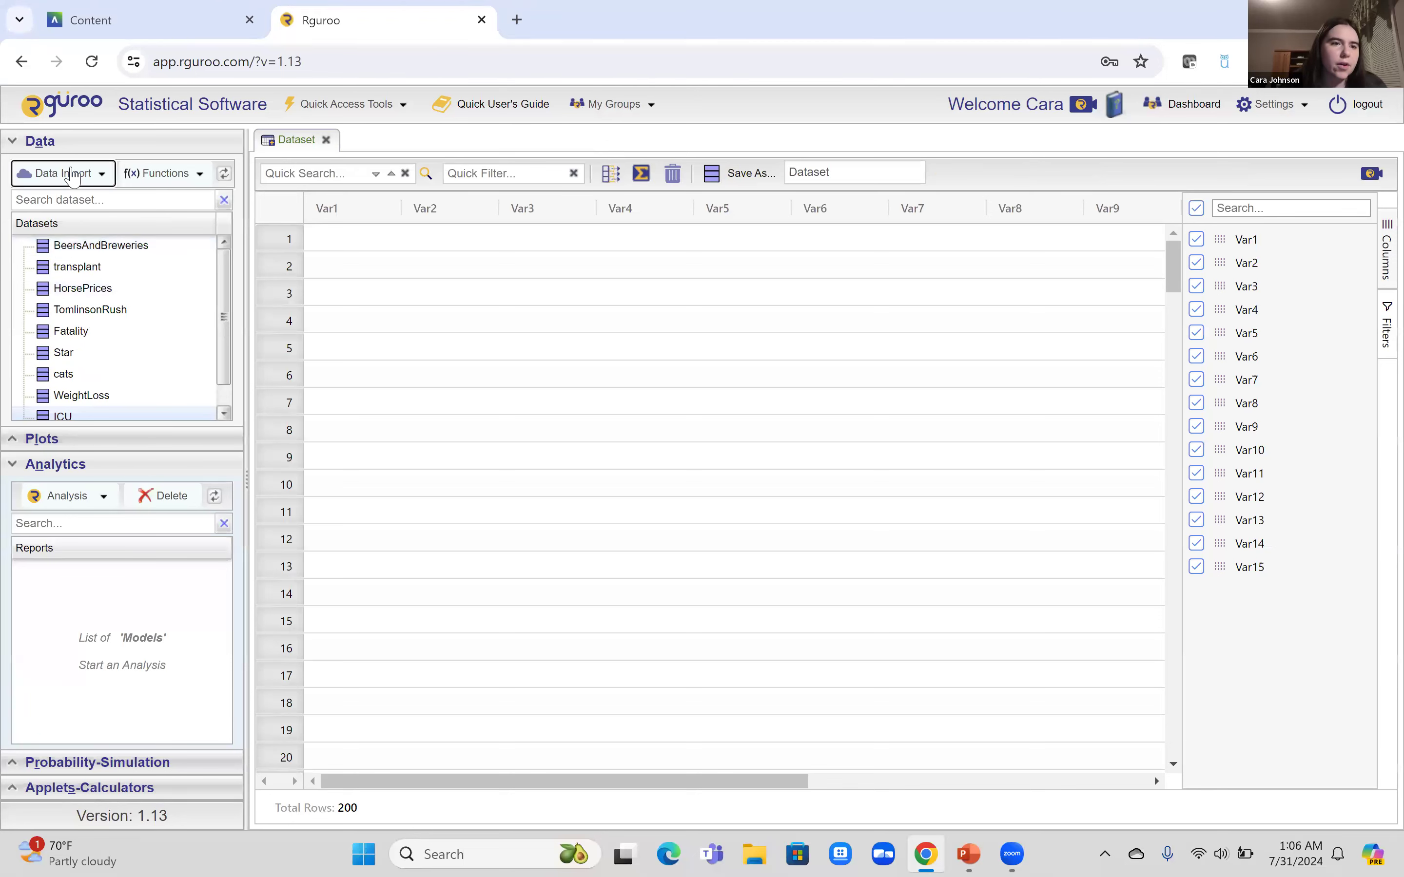
left_click(80, 200)
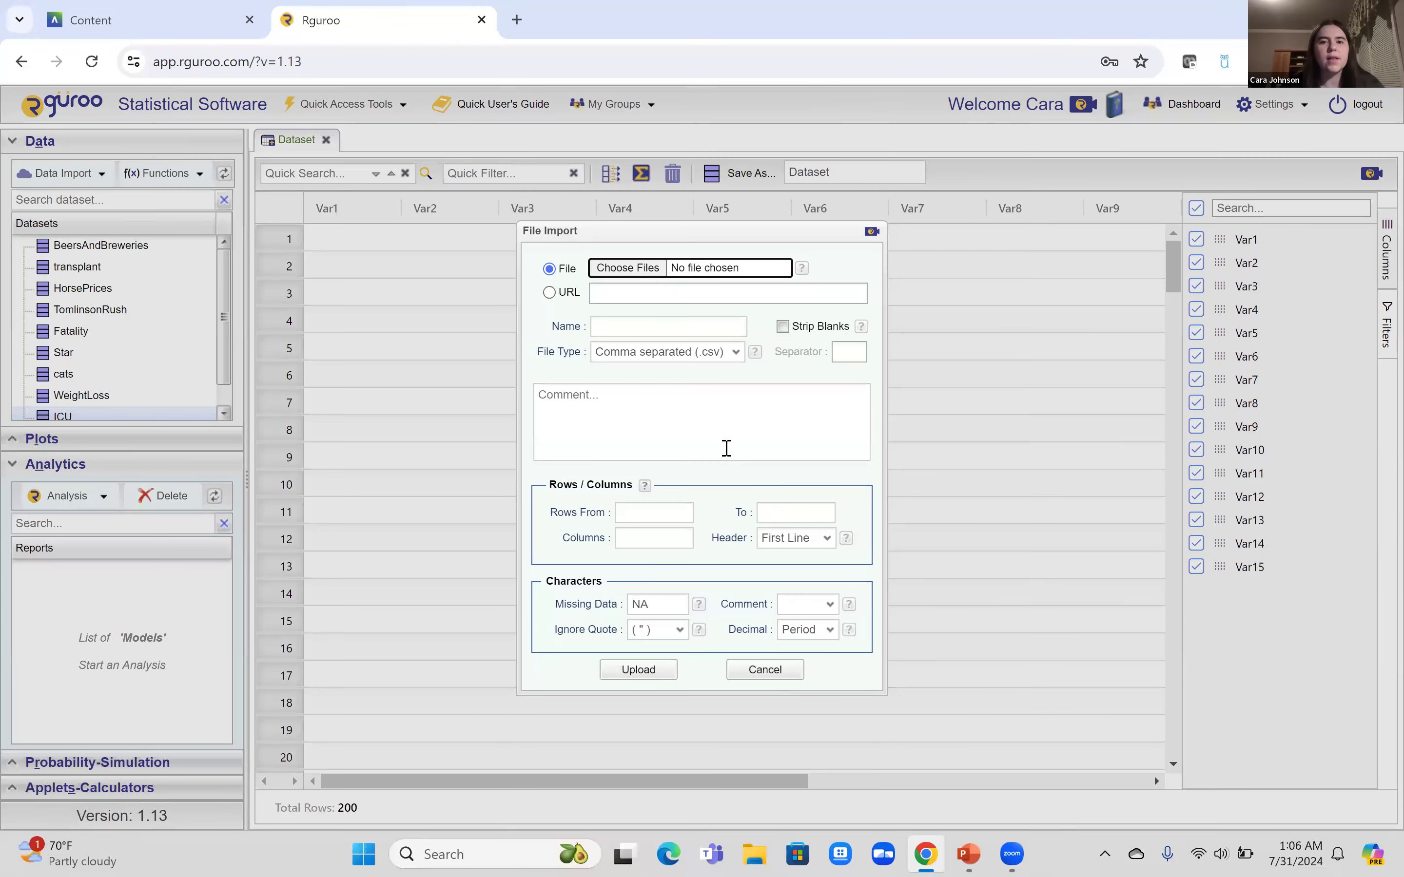
left_click(629, 268)
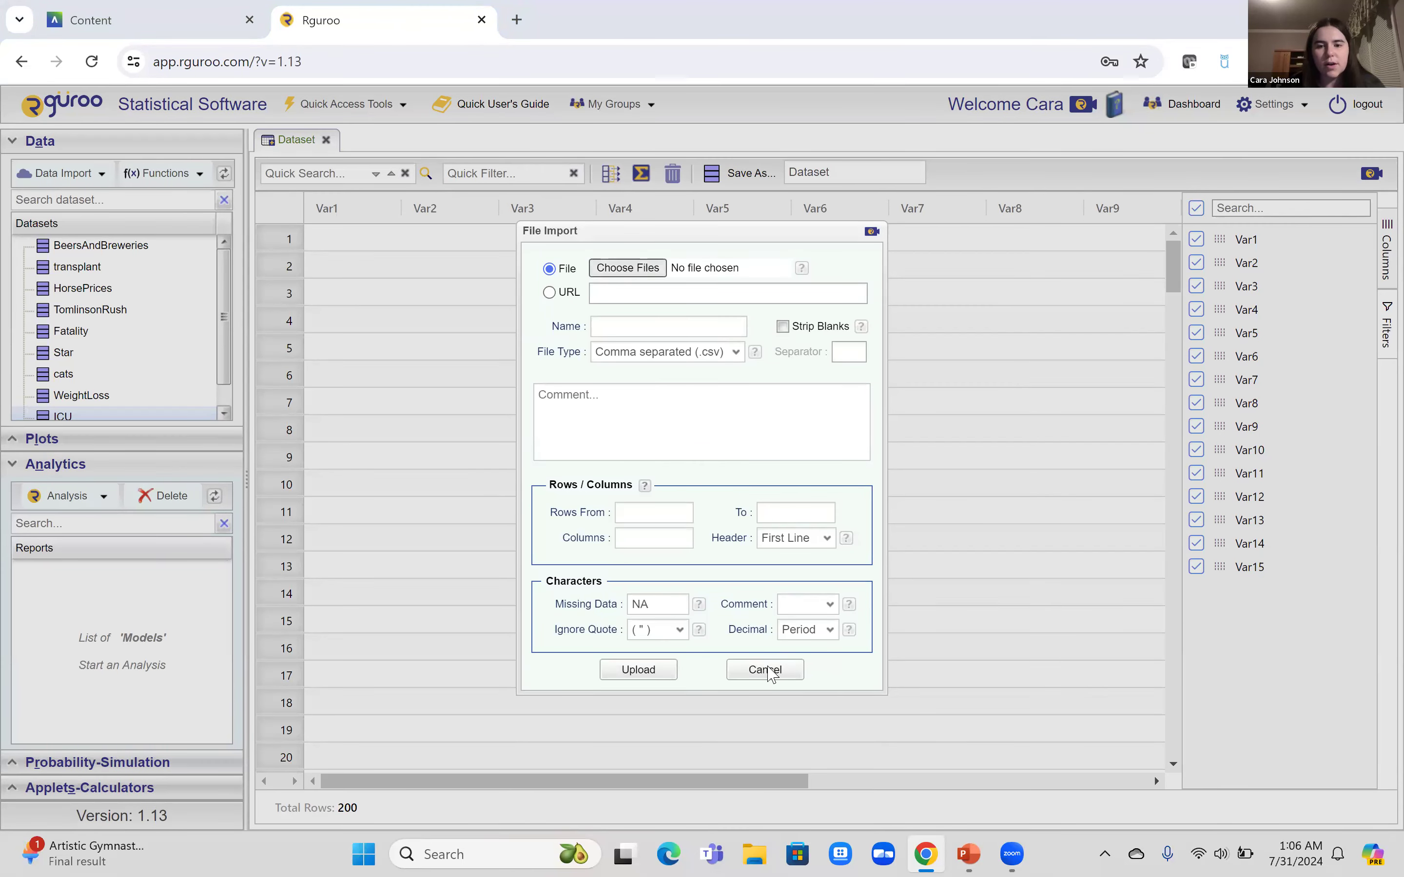
left_click(611, 437)
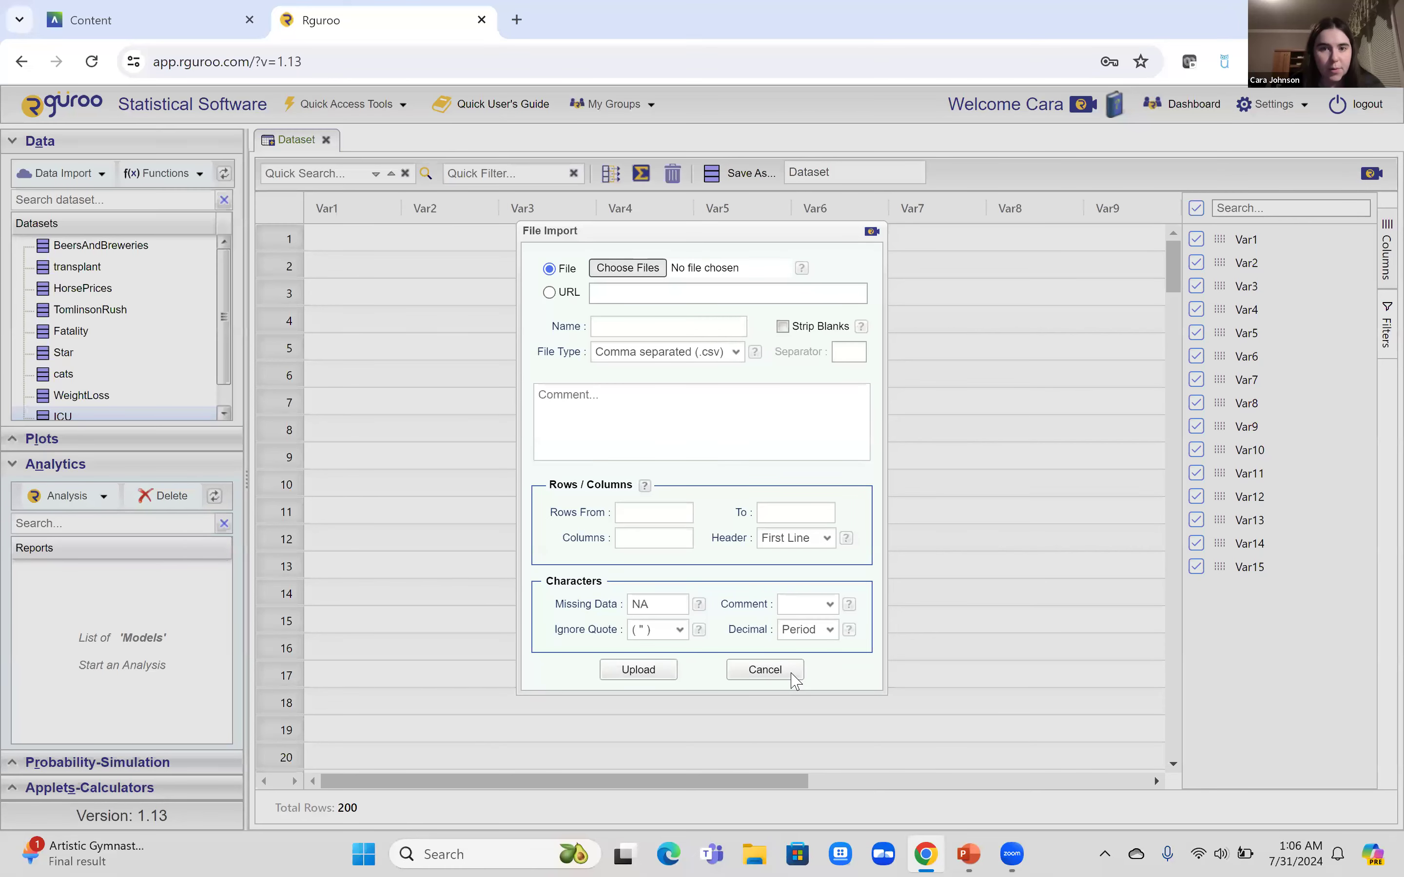
left_click(776, 673)
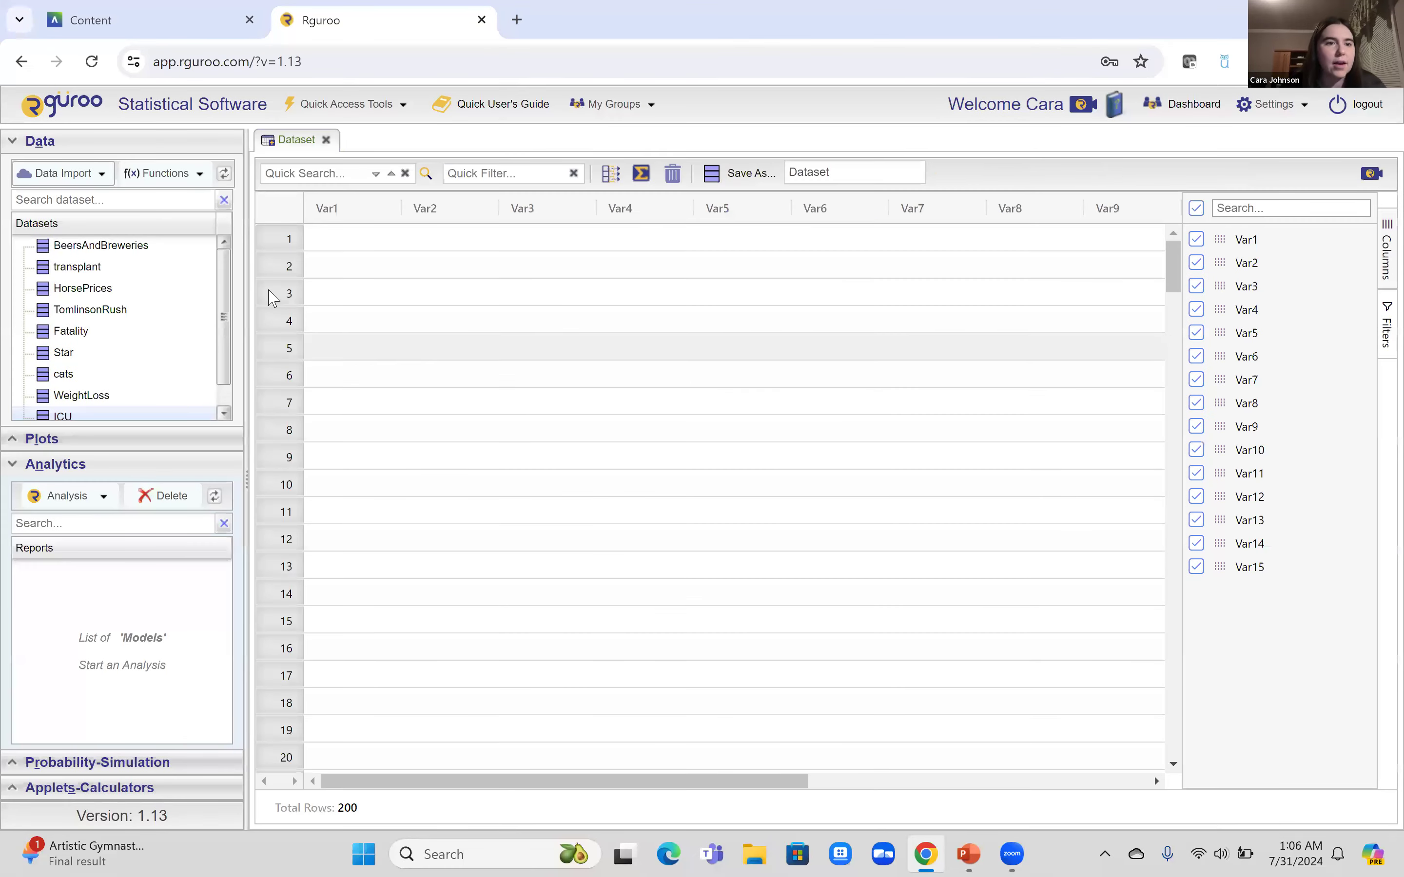
Create a new table, check Example 3's layout in PowerPoint, and add one row and two variable columns to the table in Rguroo
left_click(85, 174)
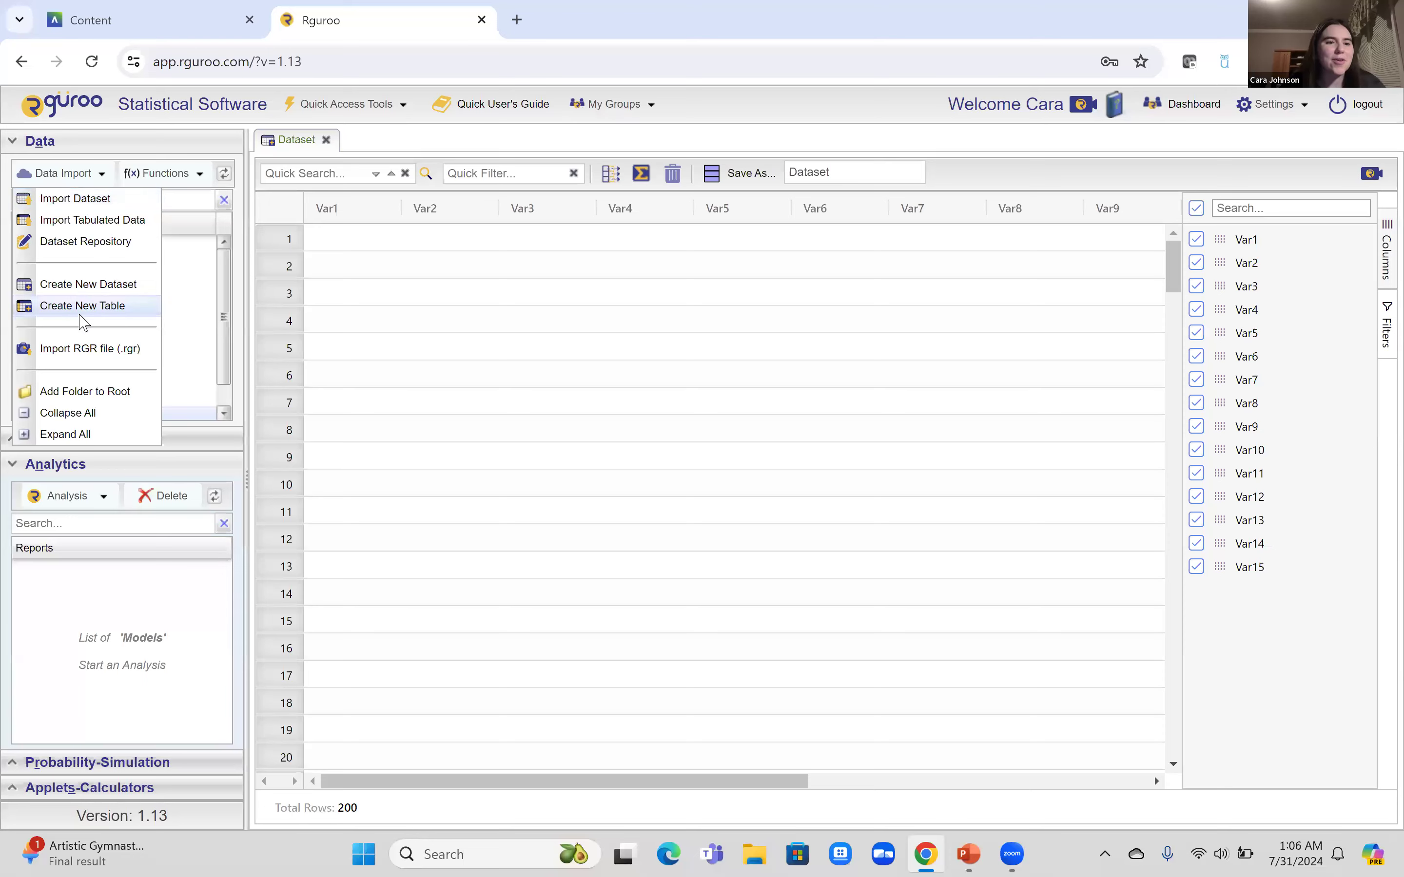
left_click(81, 307)
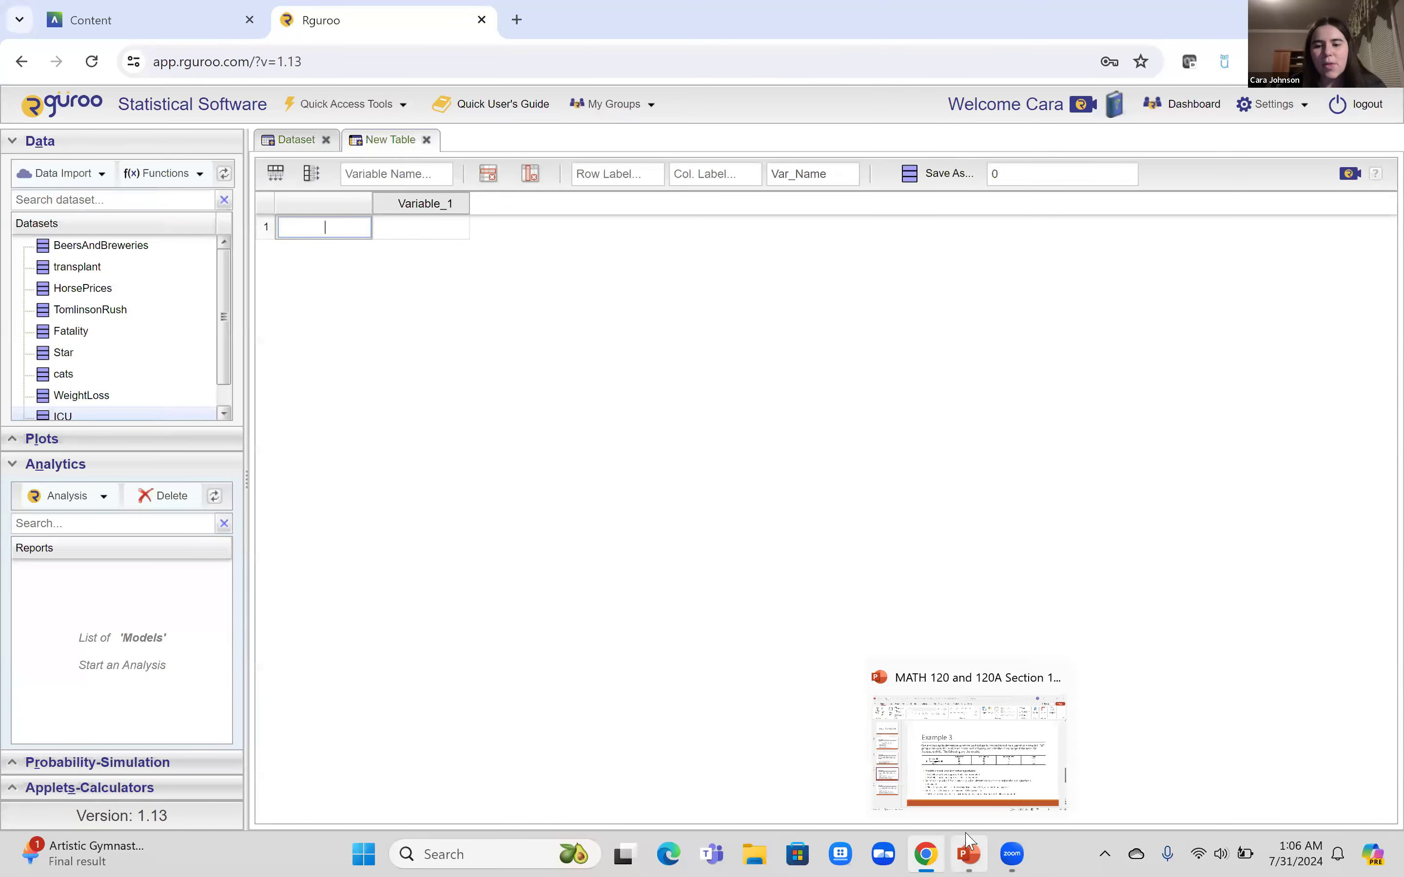
left_click(969, 854)
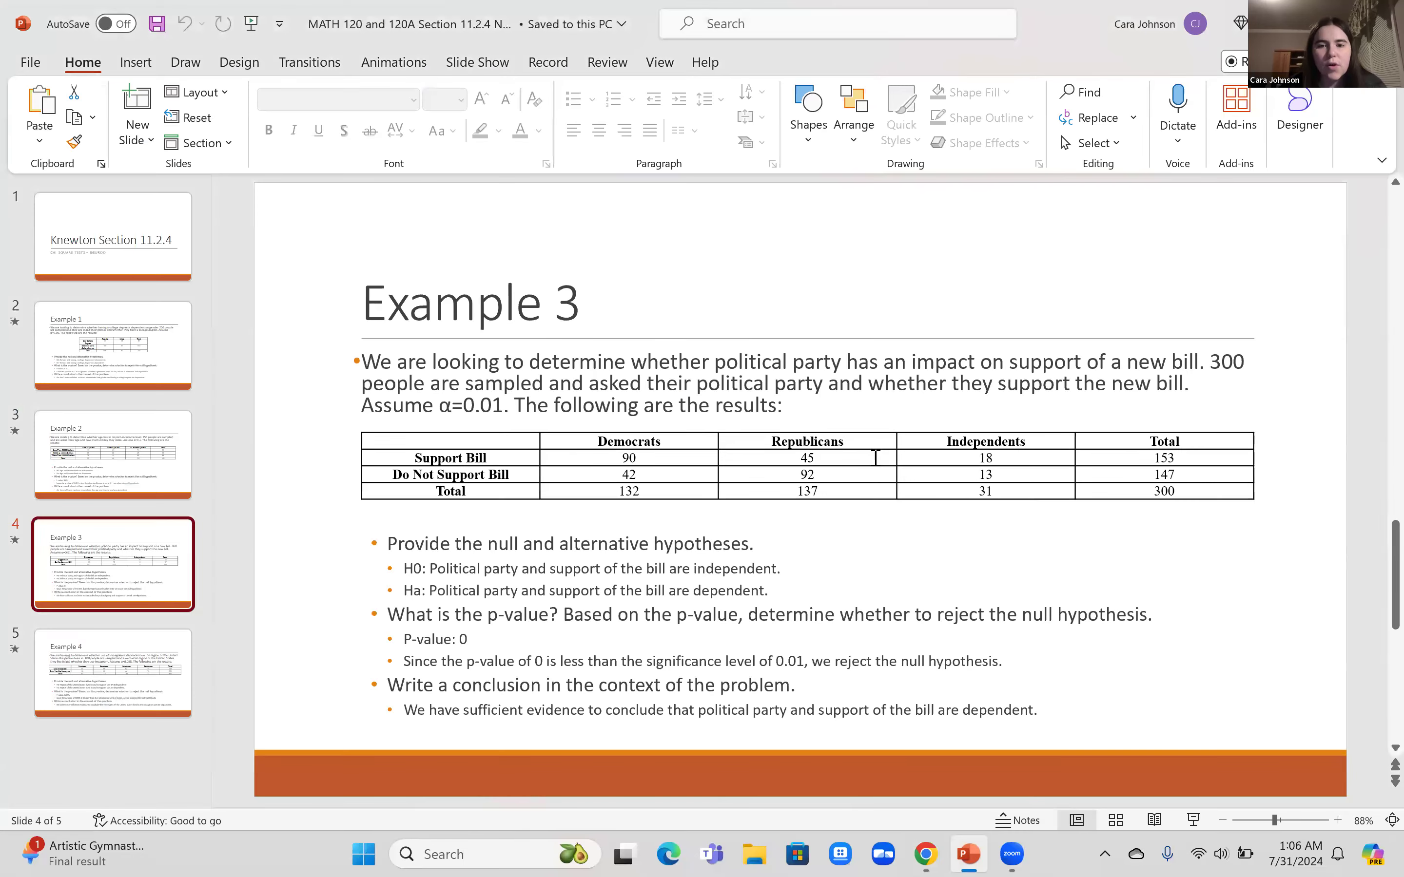
mouse_move(925, 854)
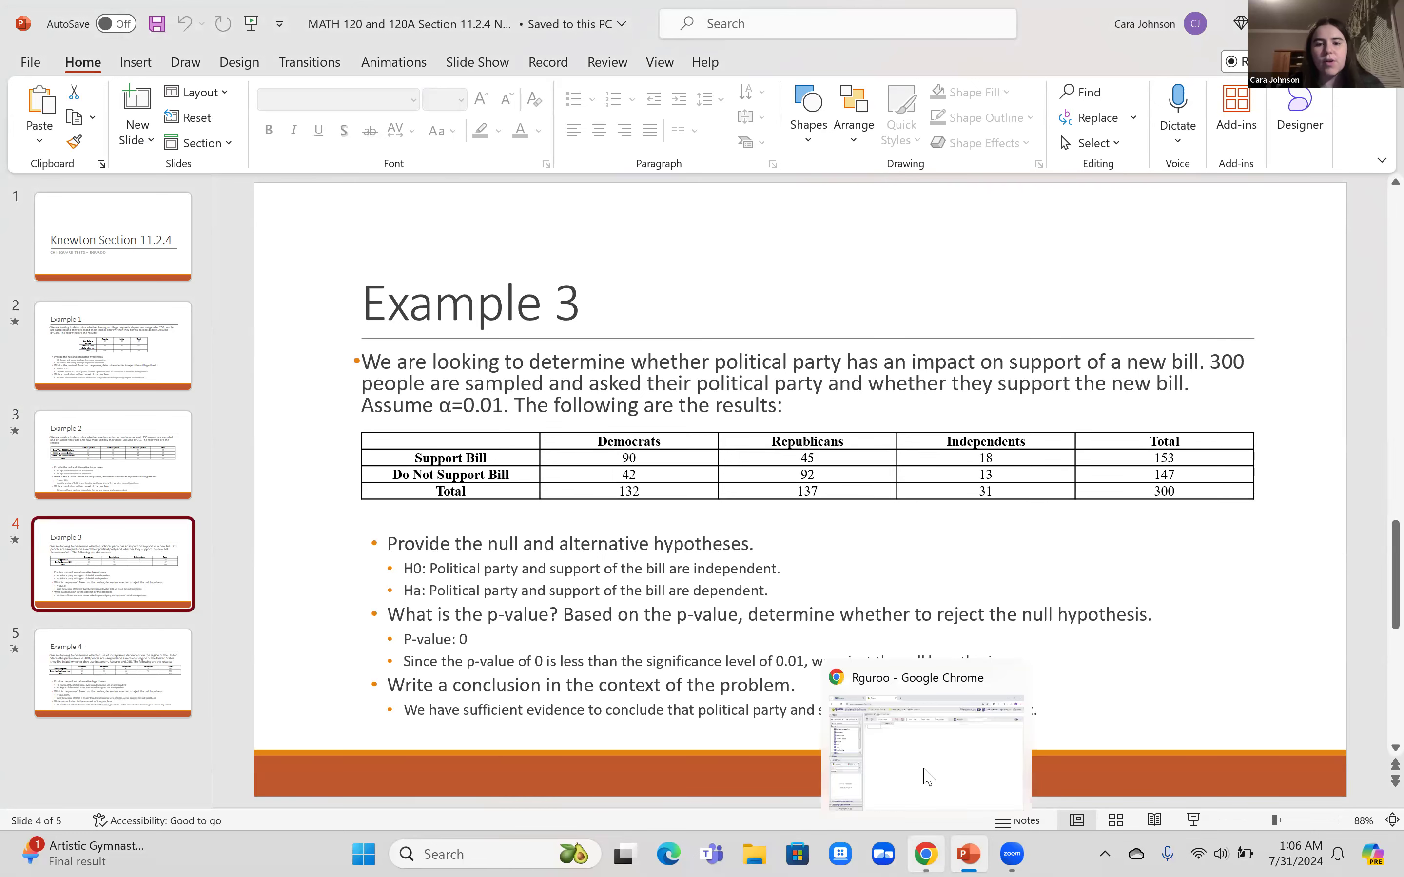
left_click(923, 770)
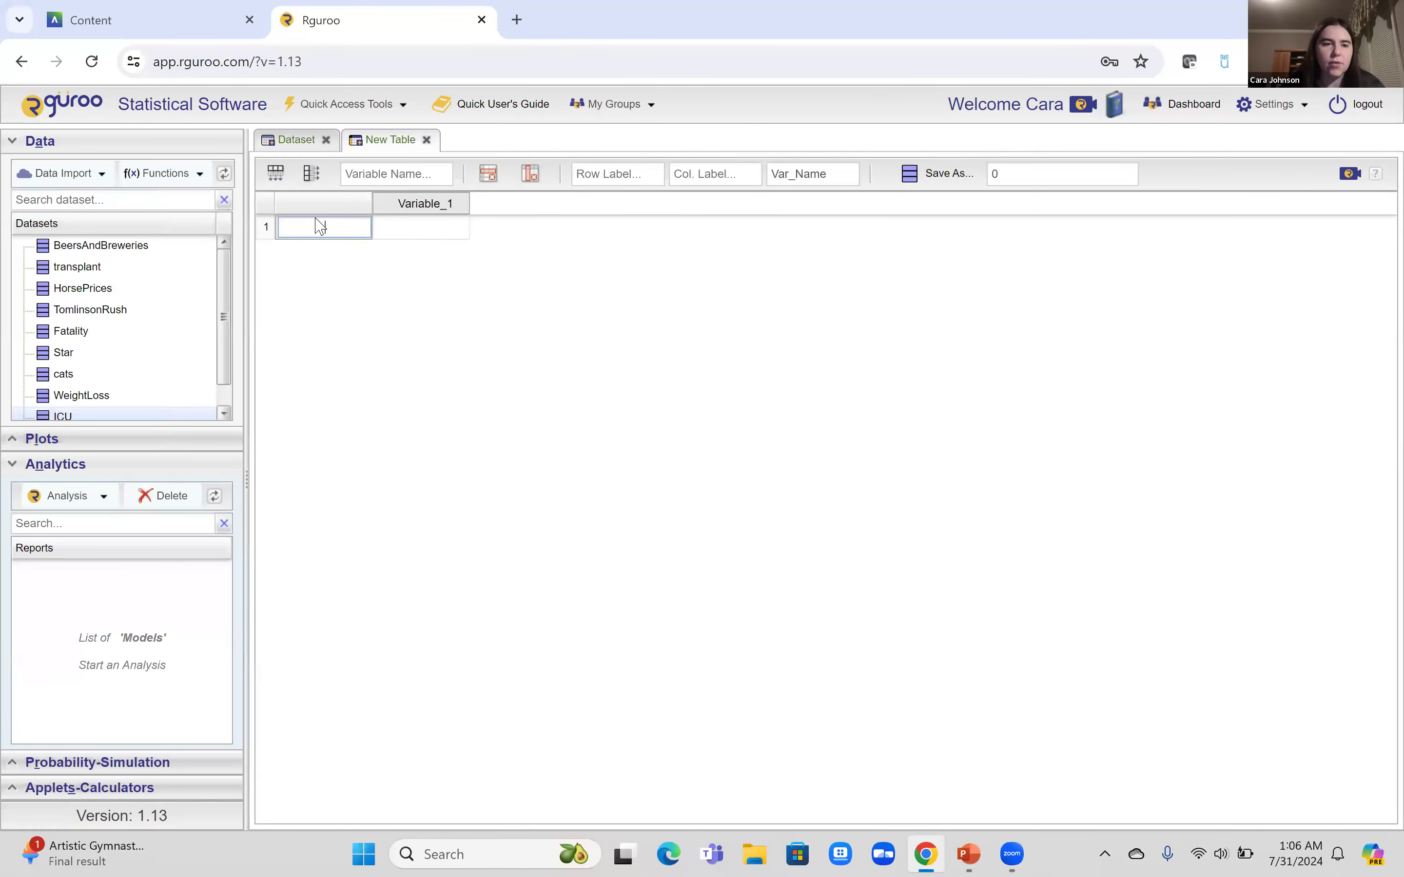
left_click(278, 174)
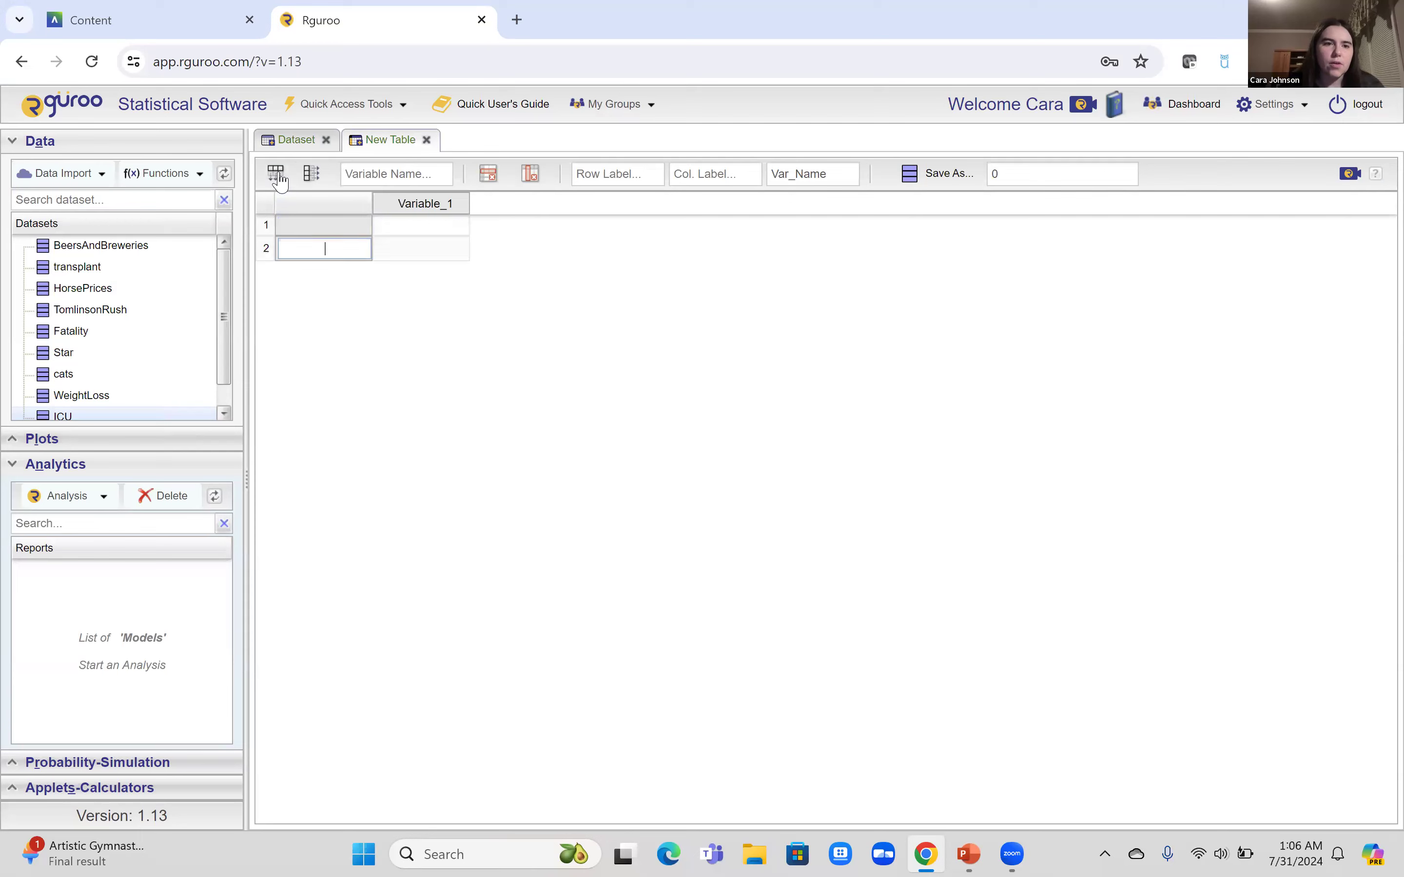
left_click(311, 174)
left_click(311, 174)
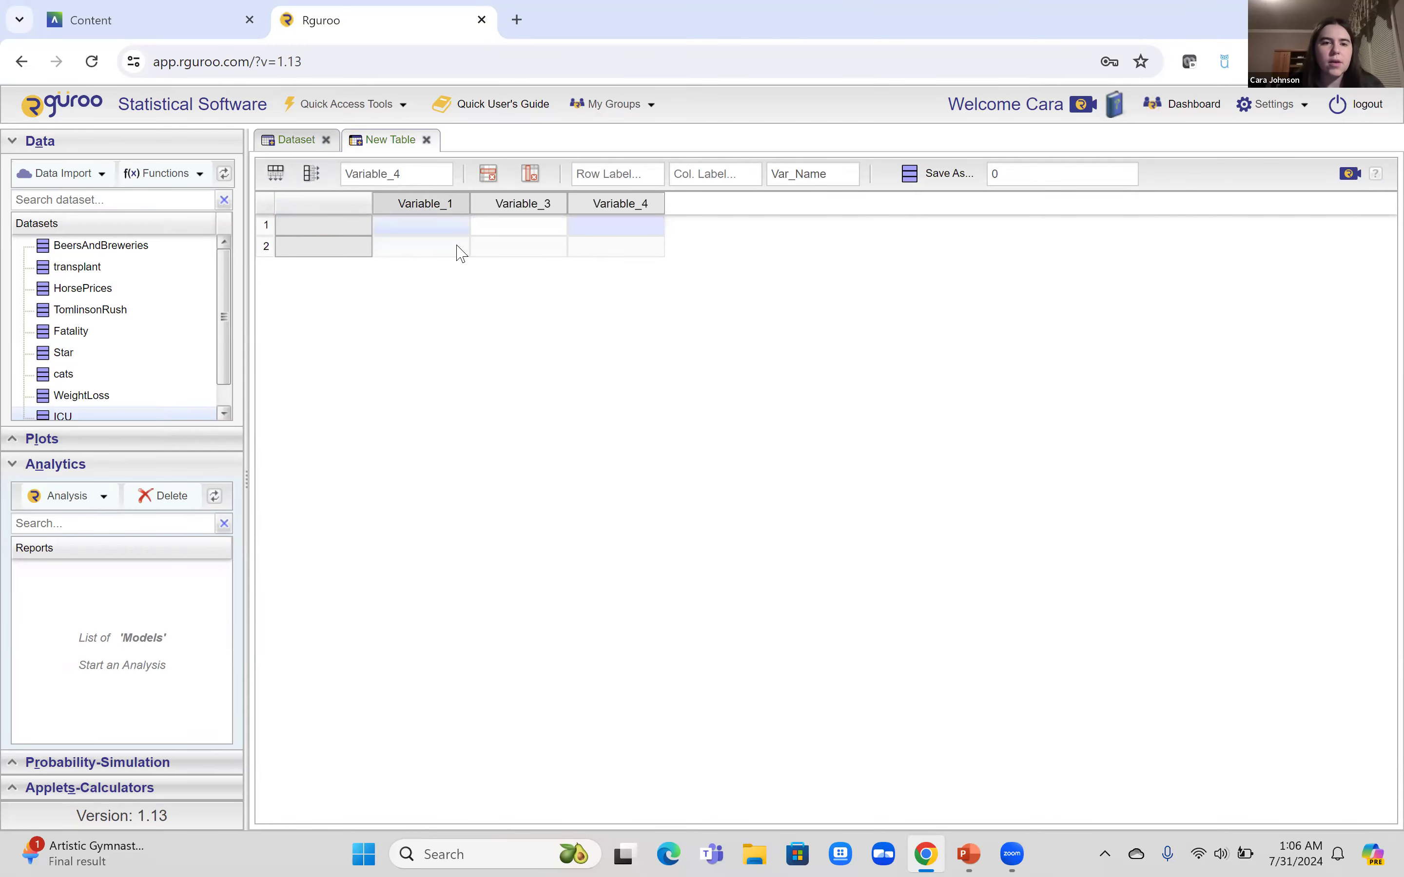
Check the party names on the Example 3 slide in PowerPoint, then return to Rguroo and open the first variable's name for editing
left_click(949, 800)
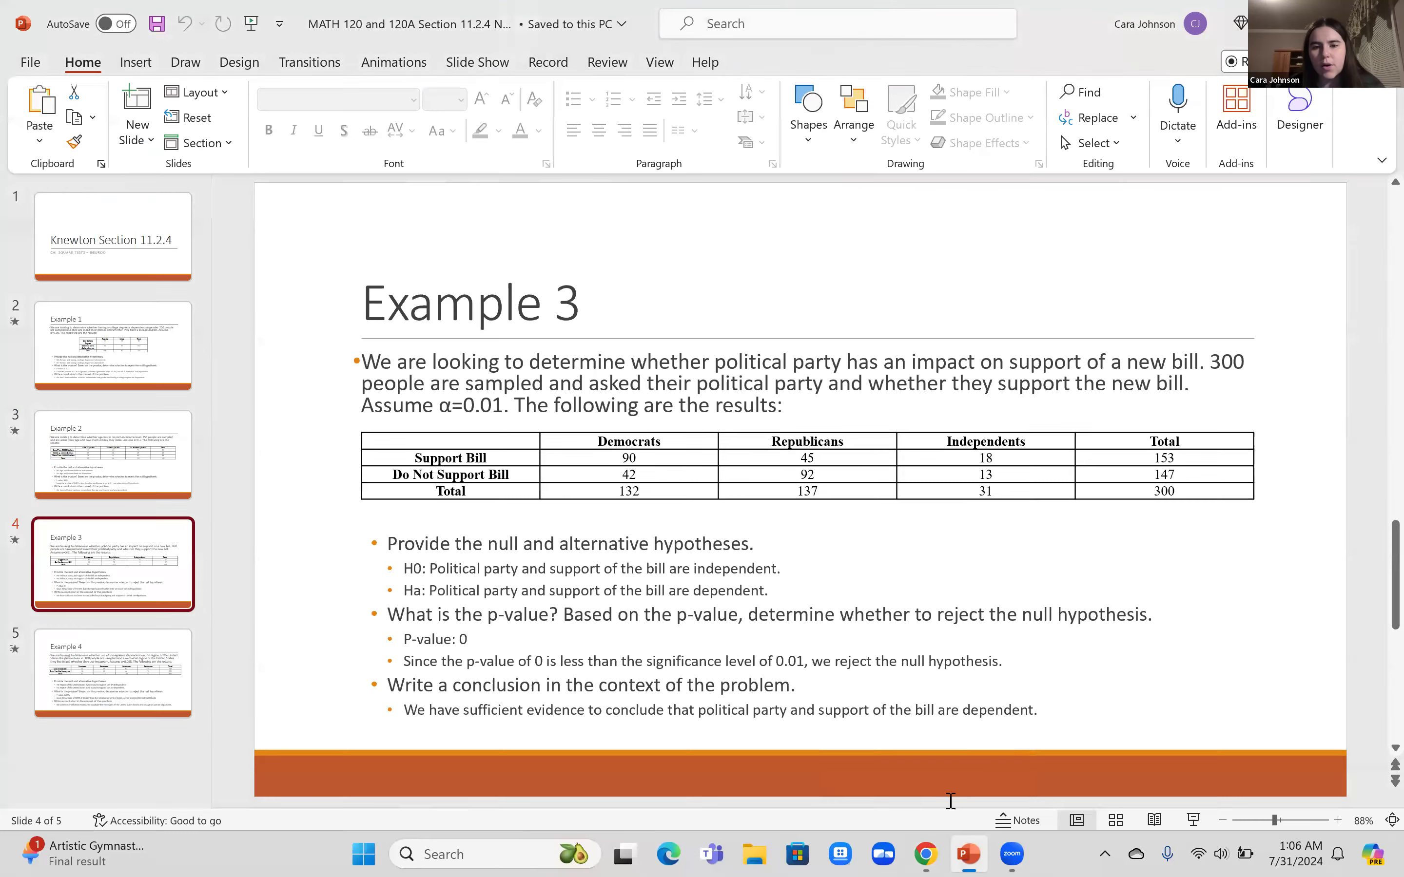
mouse_move(925, 854)
left_click(917, 756)
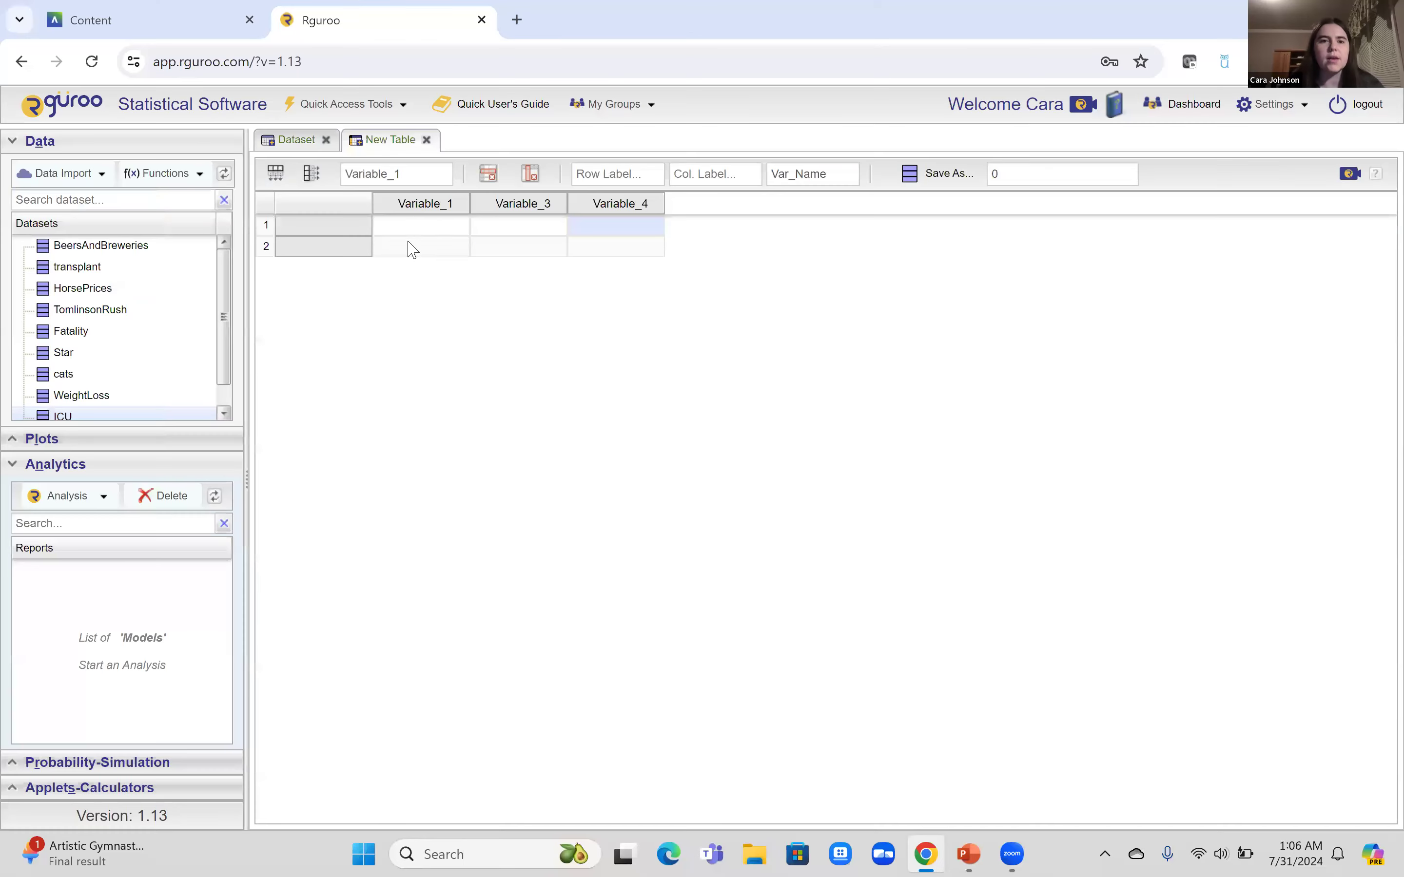
left_click(415, 176)
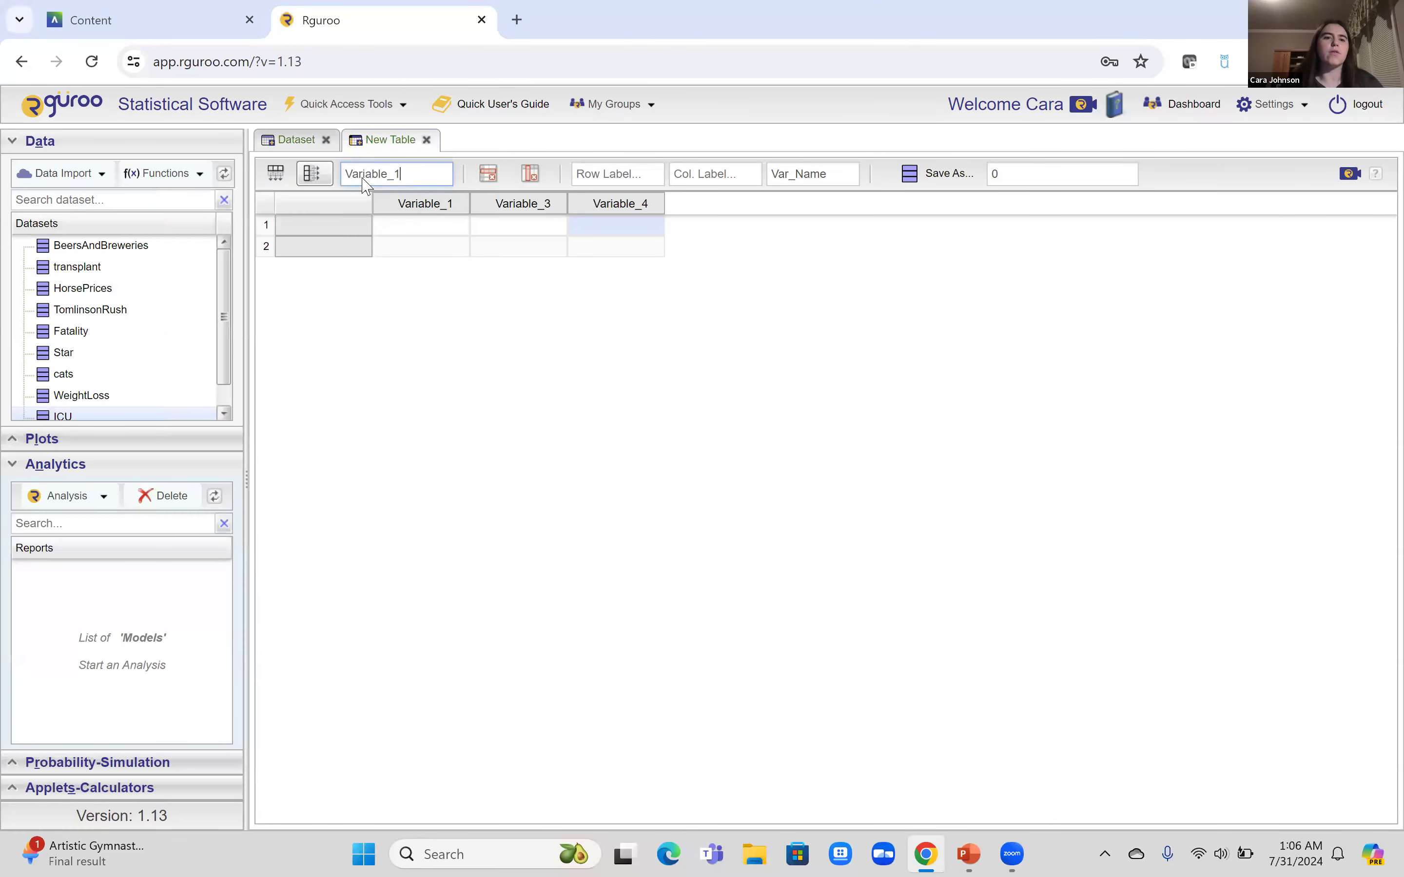
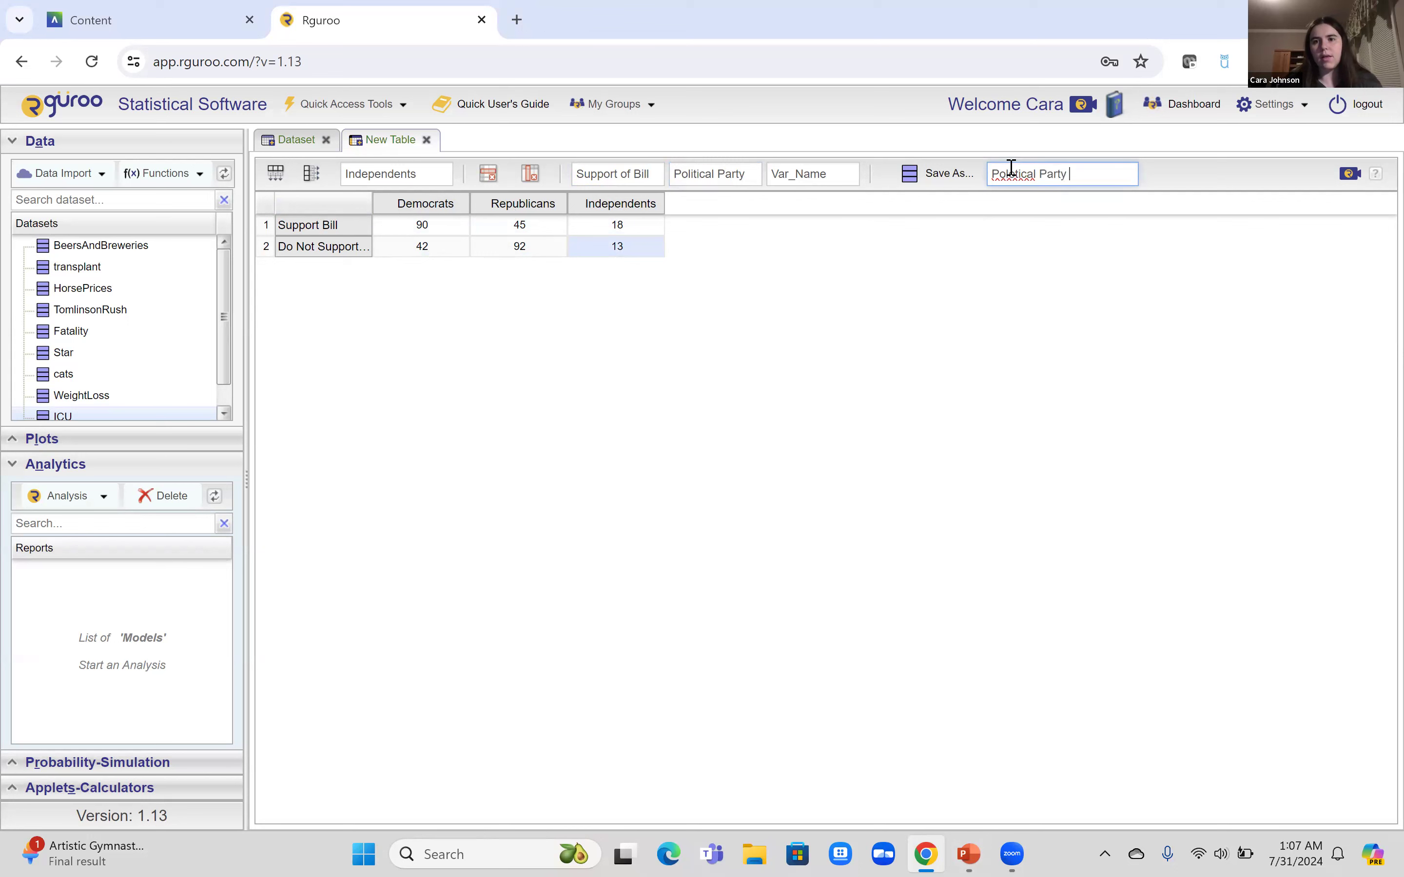
Name the table "Political Party and Bill Support" and save it as a dataset
key("BackSpace")
key("BackSpace")
key("BackSpace")
key("BackSpace")
key("BackSpace")
key("BackSpace")
key("BackSpace")
key("BackSpace")
key("BackSpace")
key("BackSpace")
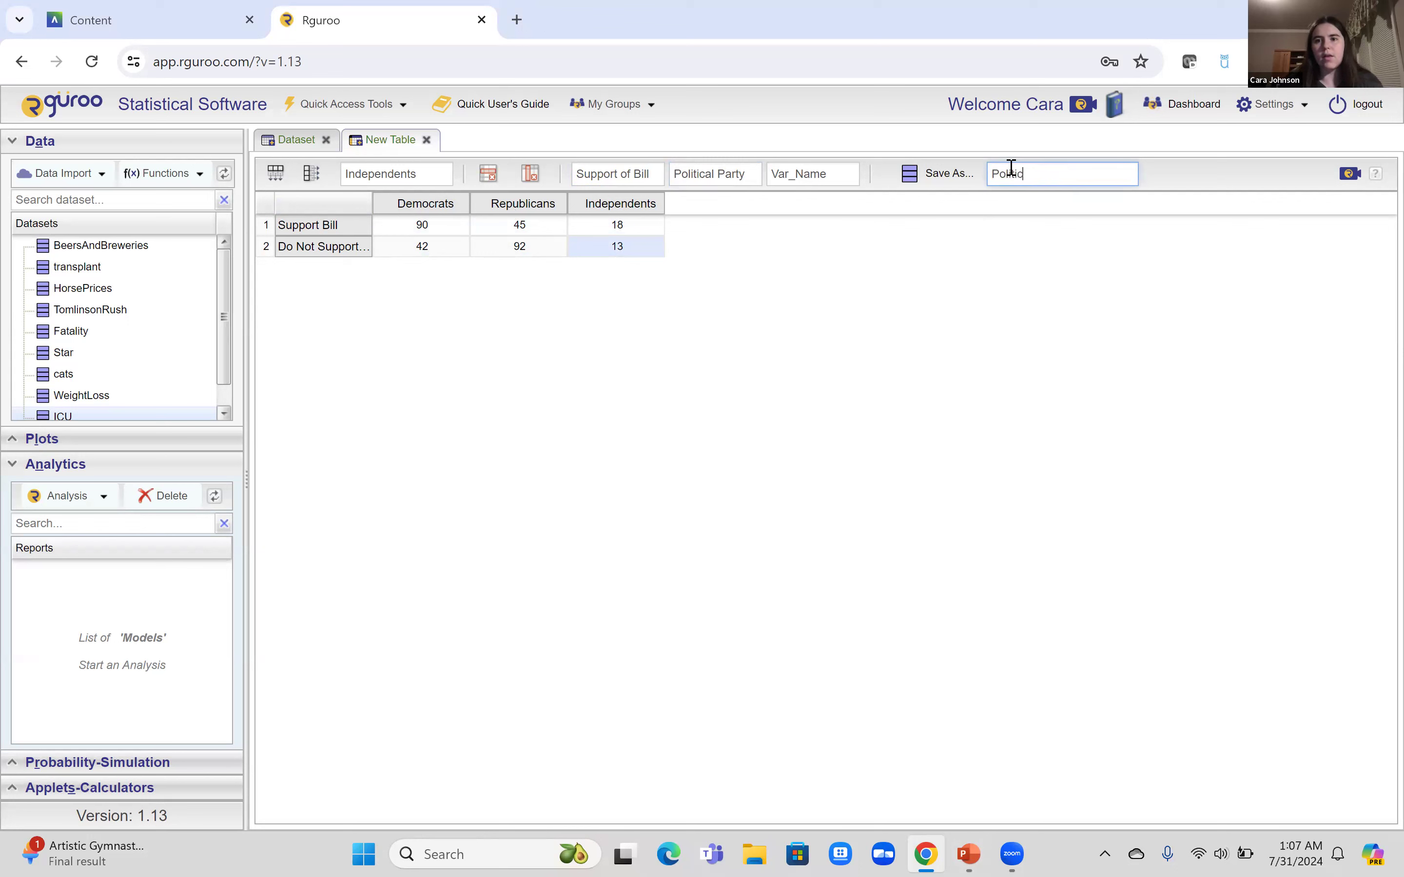
type("ical Party and Bill Support")
left_click(947, 173)
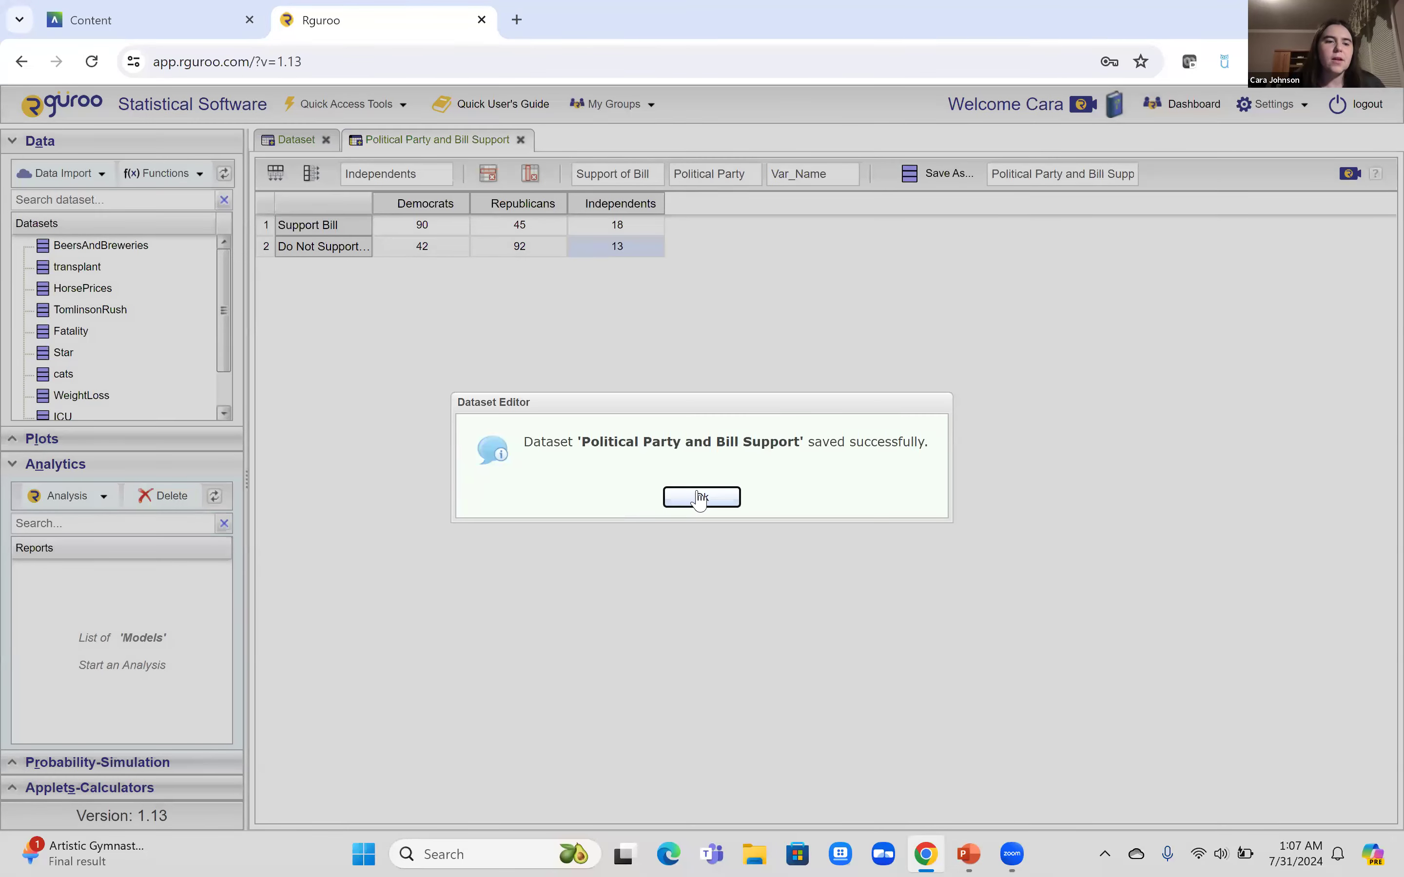
left_click(700, 497)
Start a Contingency Table analysis on the "Political Party and Bill Support" dataset
left_click(97, 496)
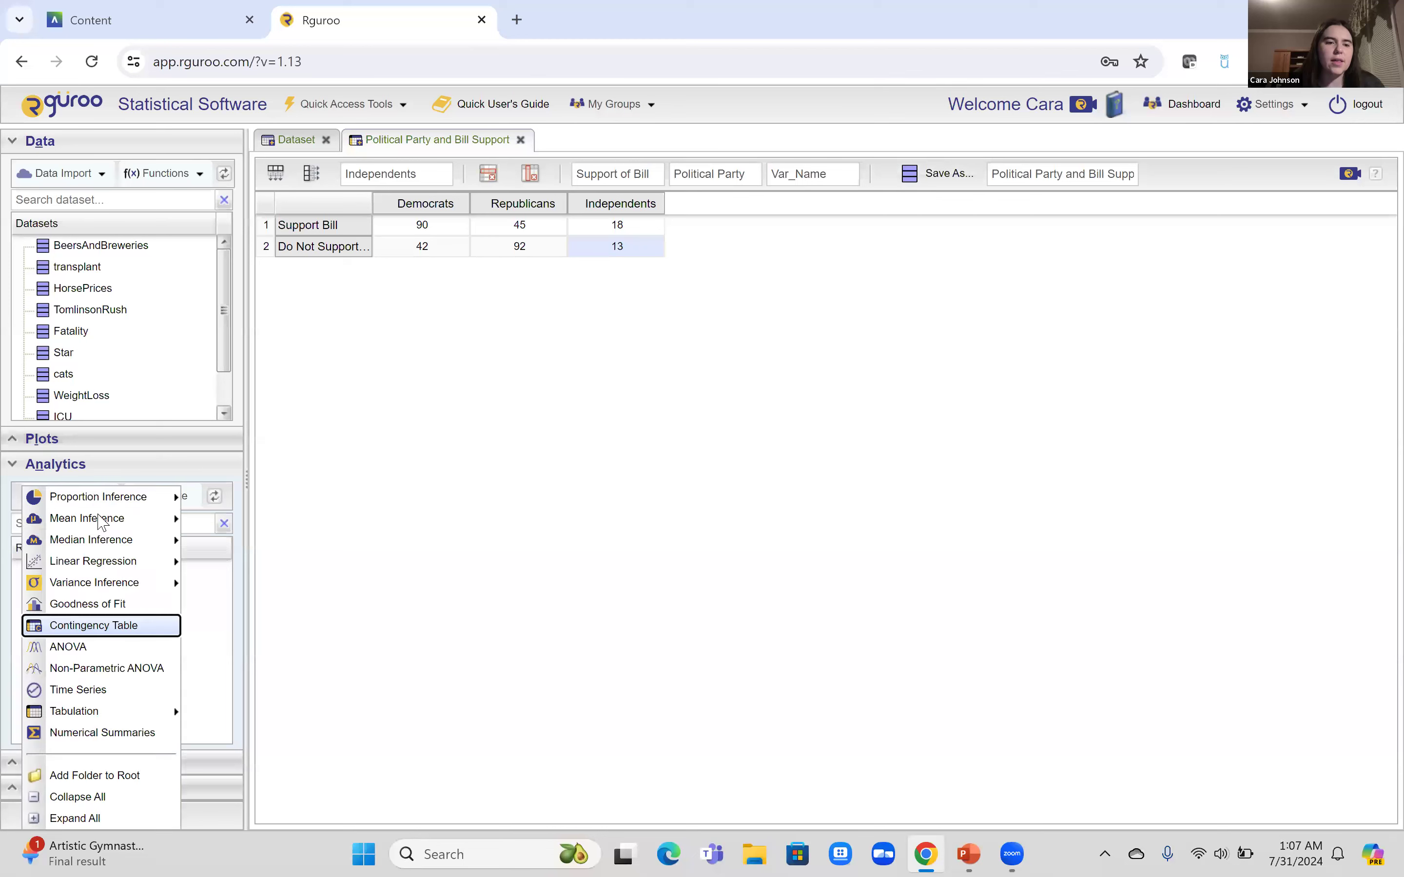
left_click(116, 627)
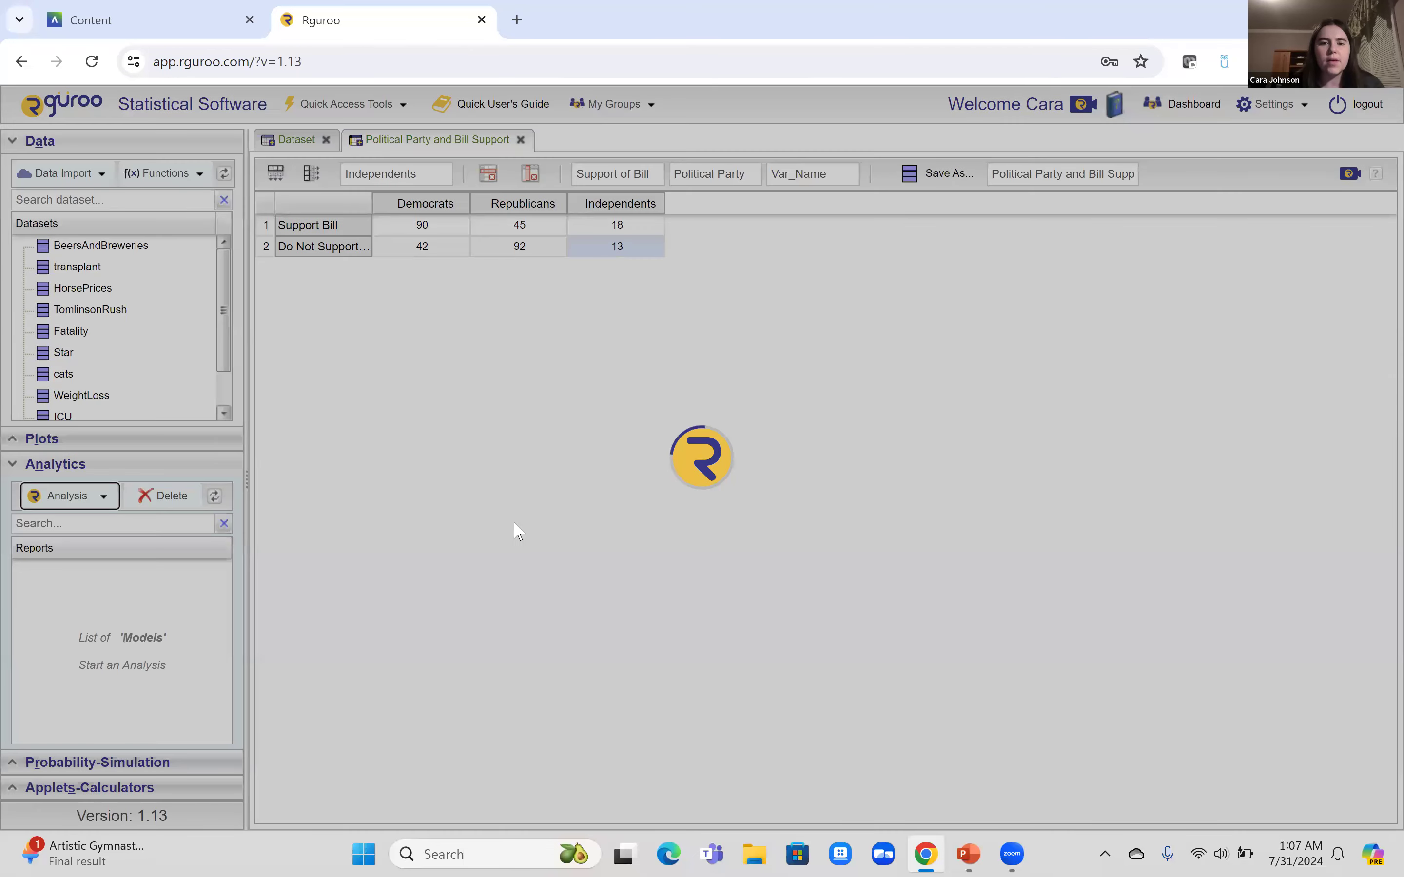
left_click(450, 269)
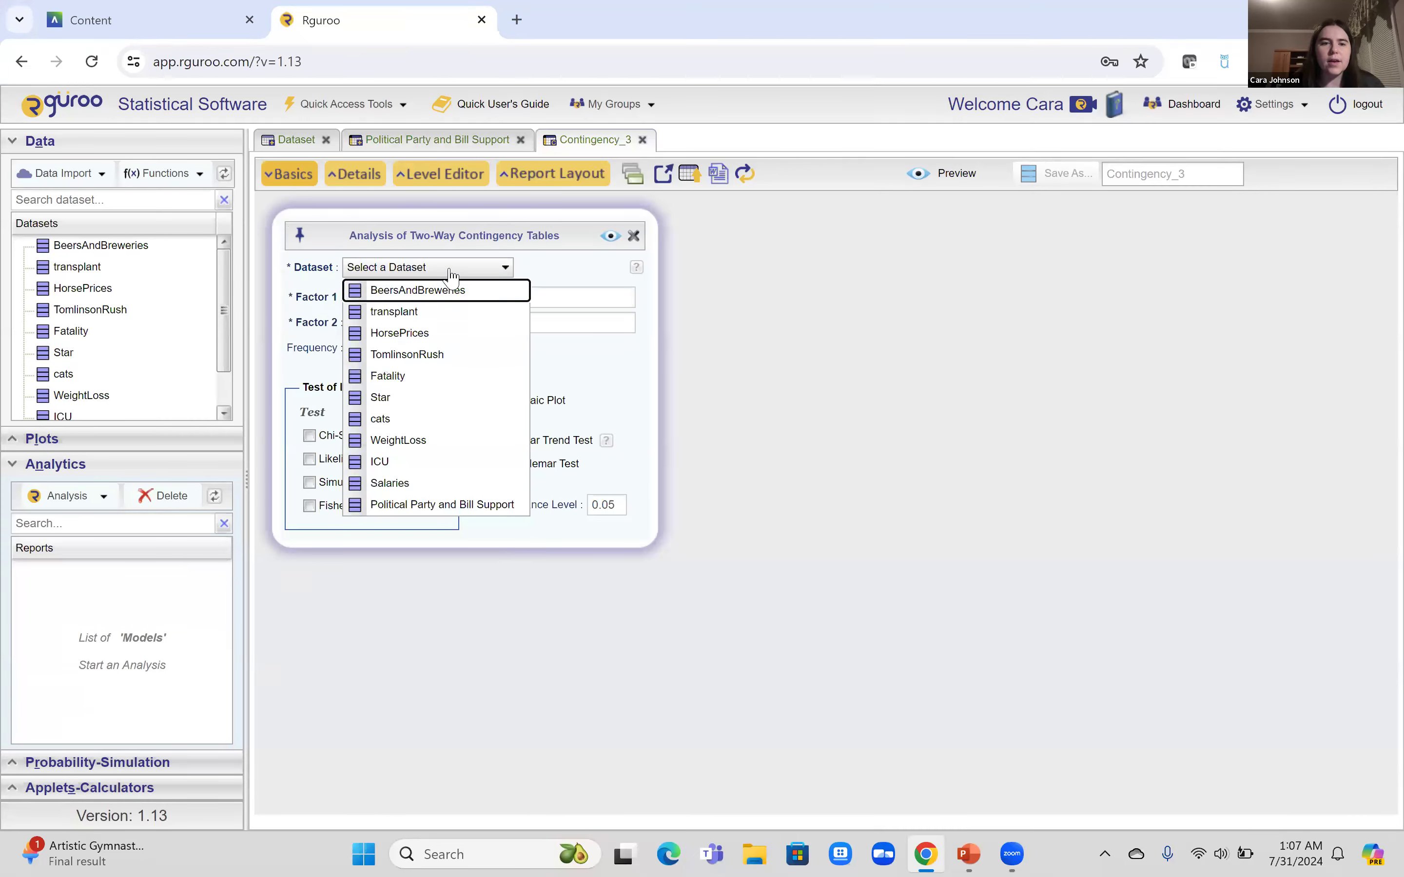
left_click(440, 505)
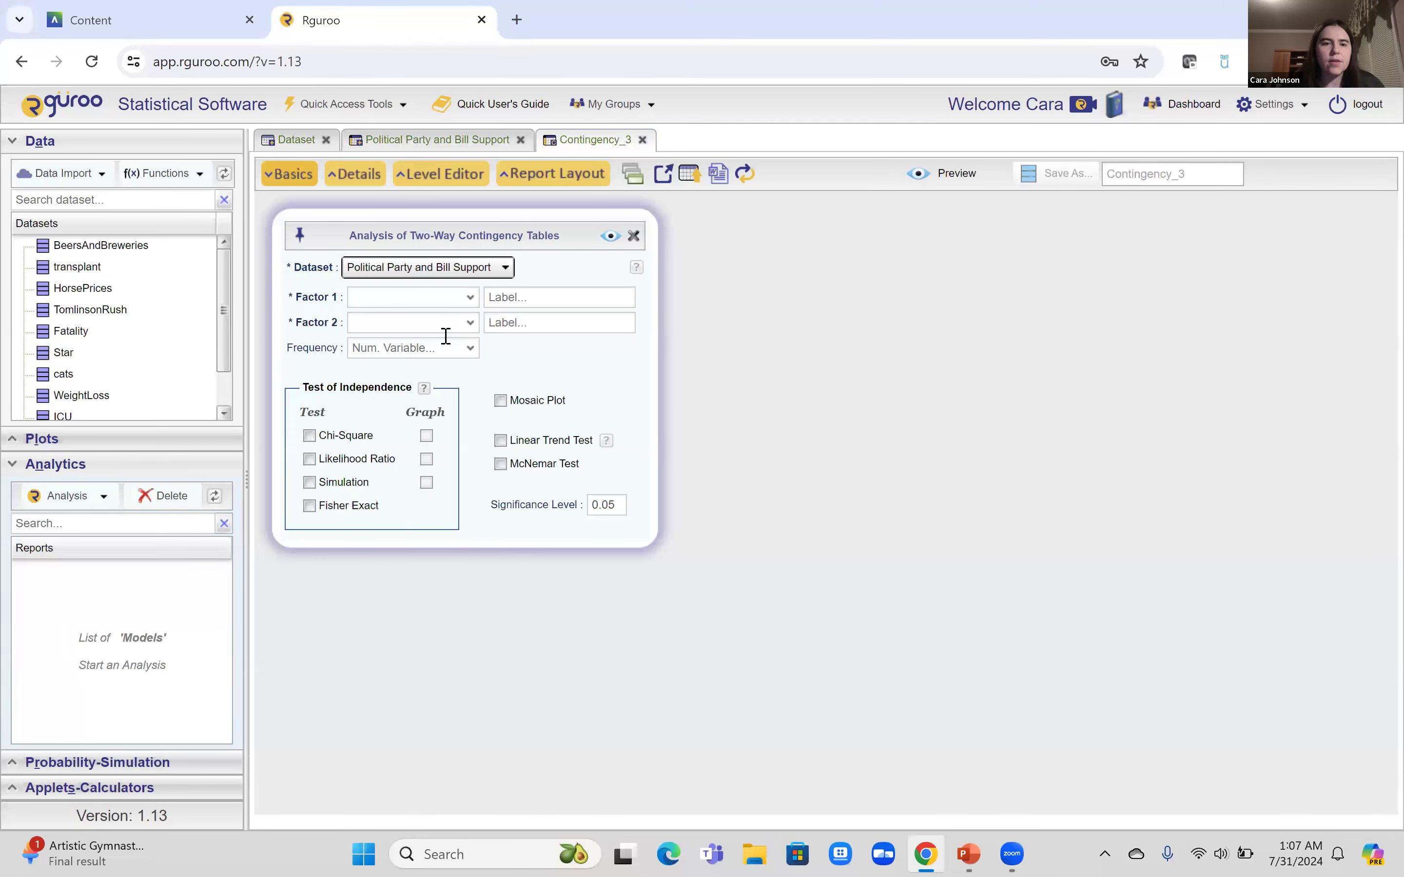
Set Factor 1 to Support.of.Bill, Factor 2 to Political.Party and Frequency to Var_Name, and enable the Chi-Square test of independence
left_click(458, 299)
left_click(461, 317)
left_click(467, 324)
left_click(463, 357)
left_click(468, 348)
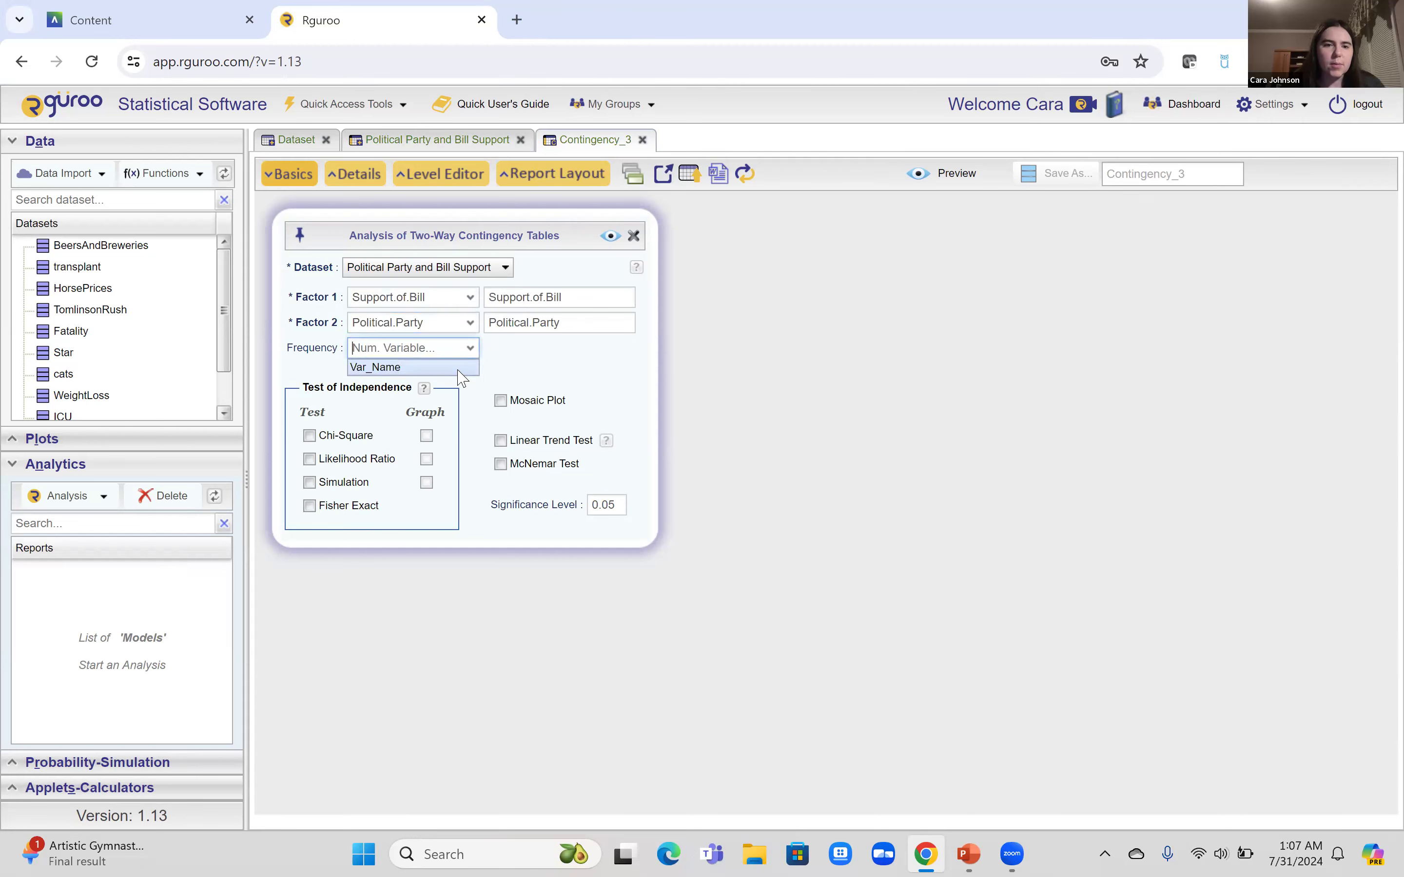
left_click(444, 367)
left_click(309, 436)
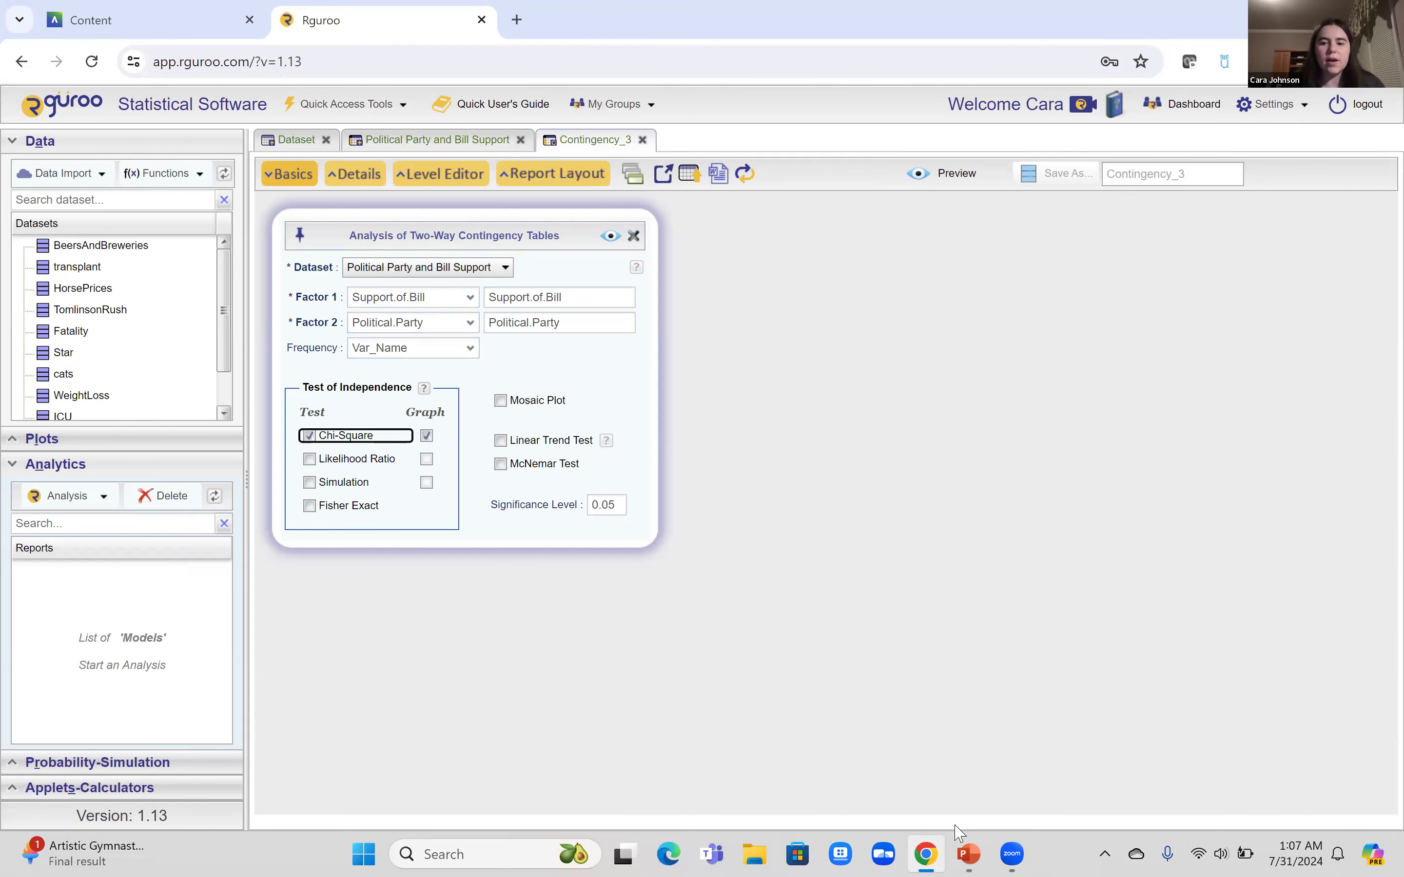
Check alpha on the Example 3 slide in PowerPoint, set the significance level in Rguroo to 0.01 and preview the contingency test
mouse_move(969, 854)
left_click(980, 749)
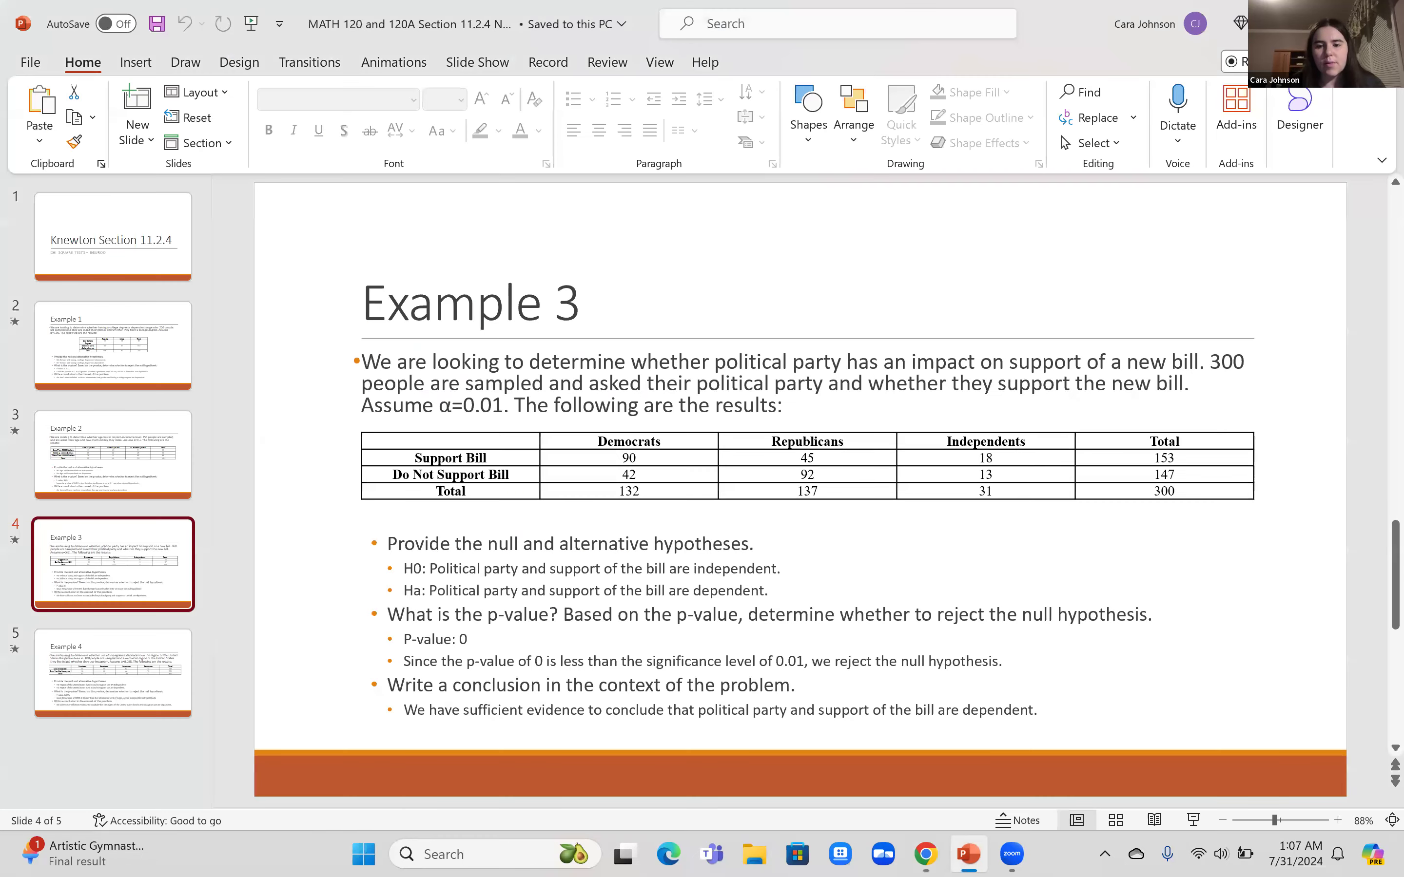
mouse_move(927, 854)
left_click(875, 733)
left_click(619, 504)
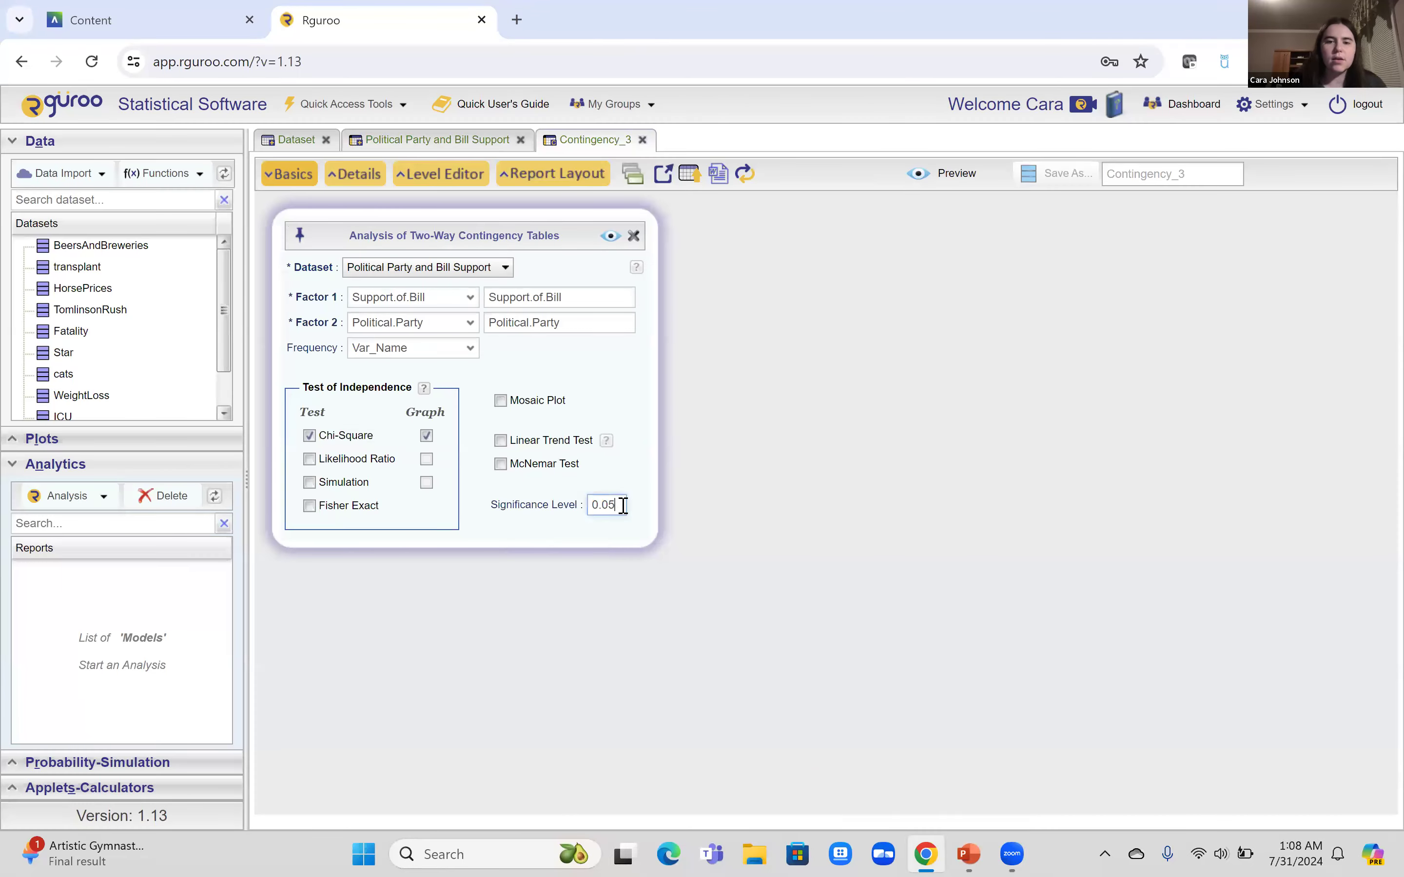
left_click(610, 236)
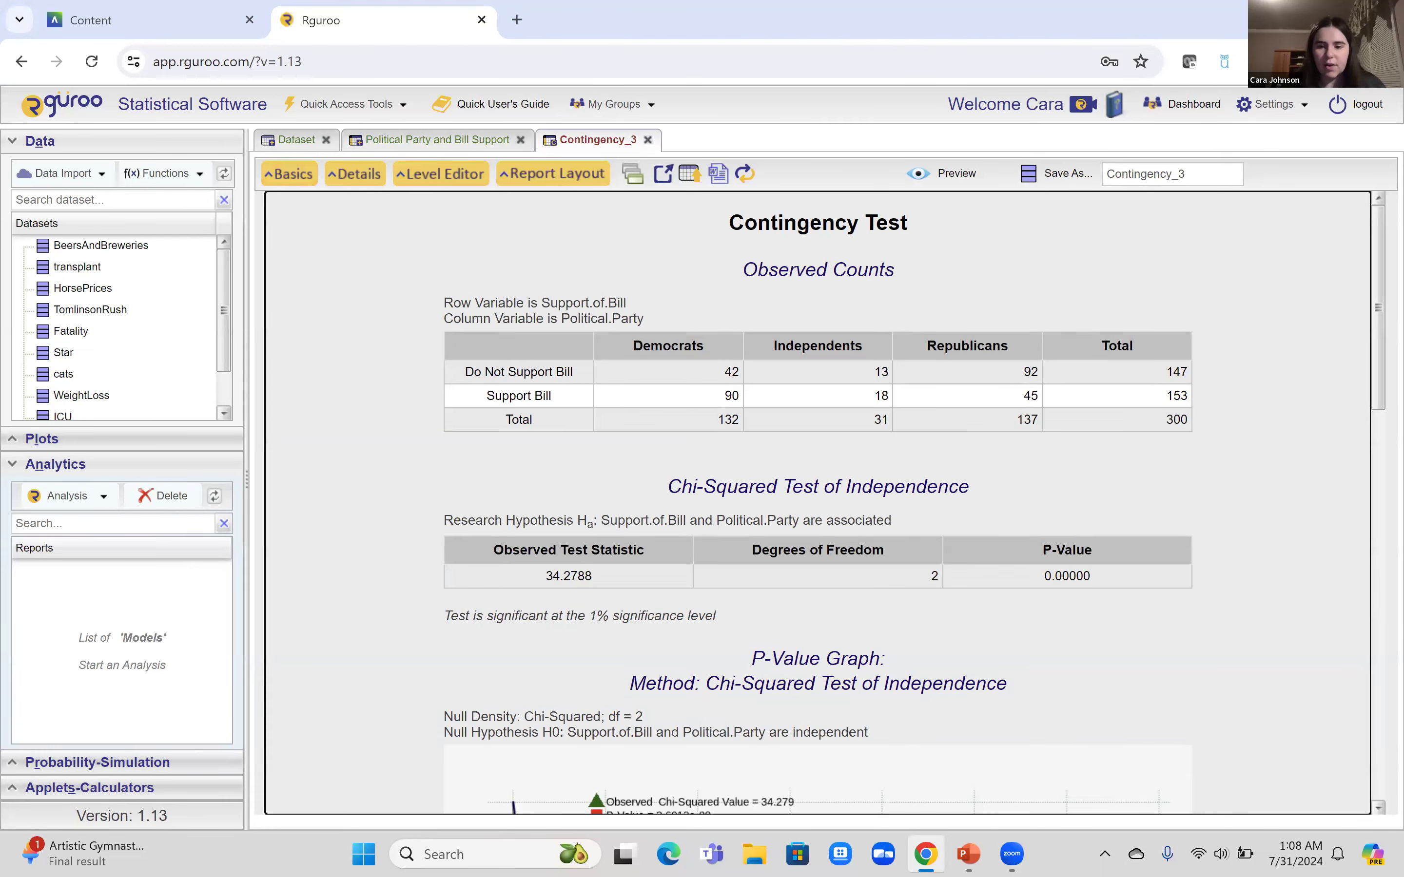
Review the Example 3 answers in PowerPoint and go to the Example 4 slide
mouse_move(968, 853)
left_click(989, 729)
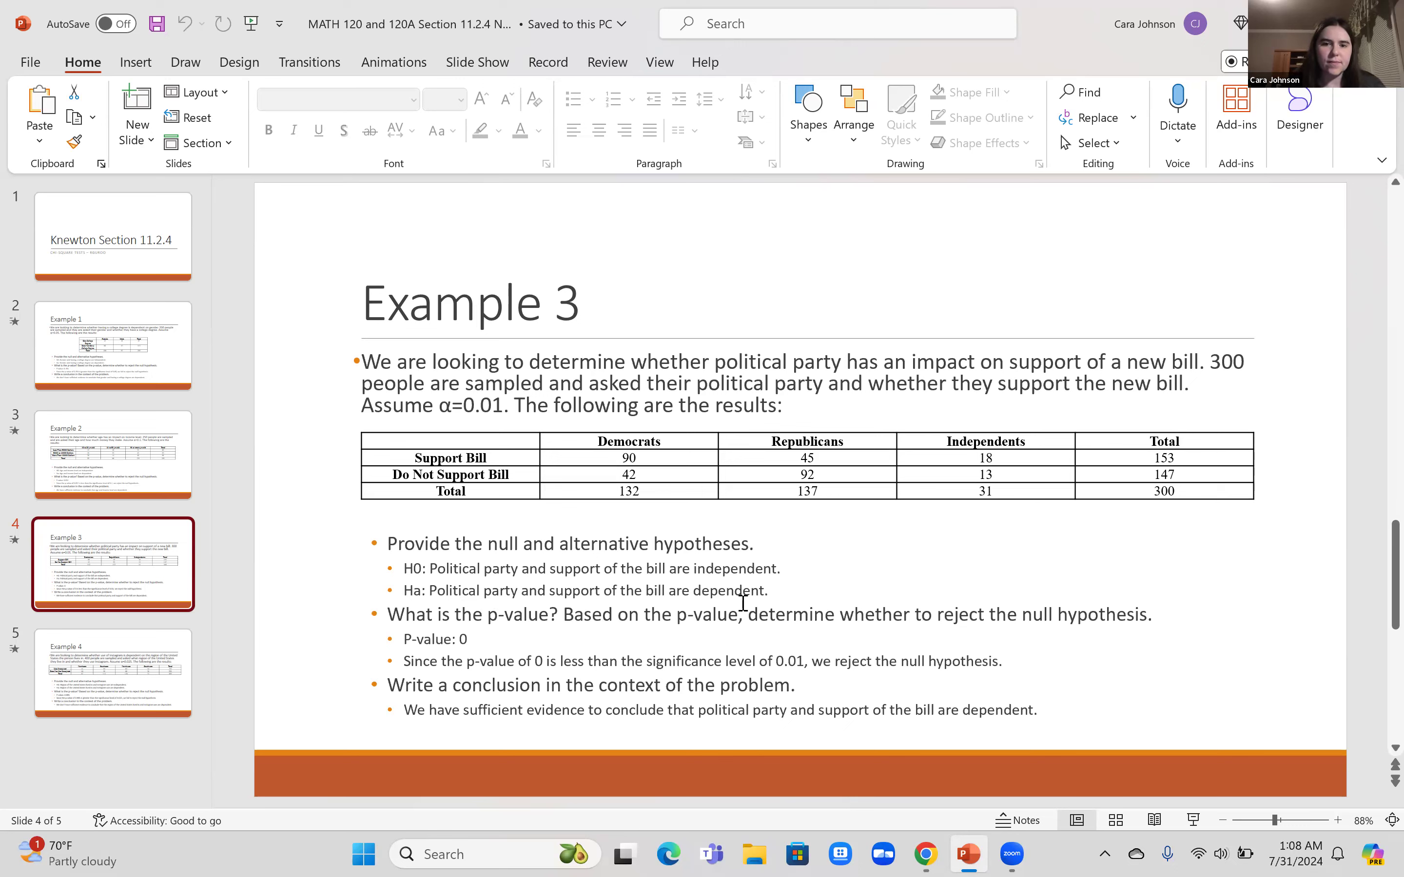
left_click(119, 664)
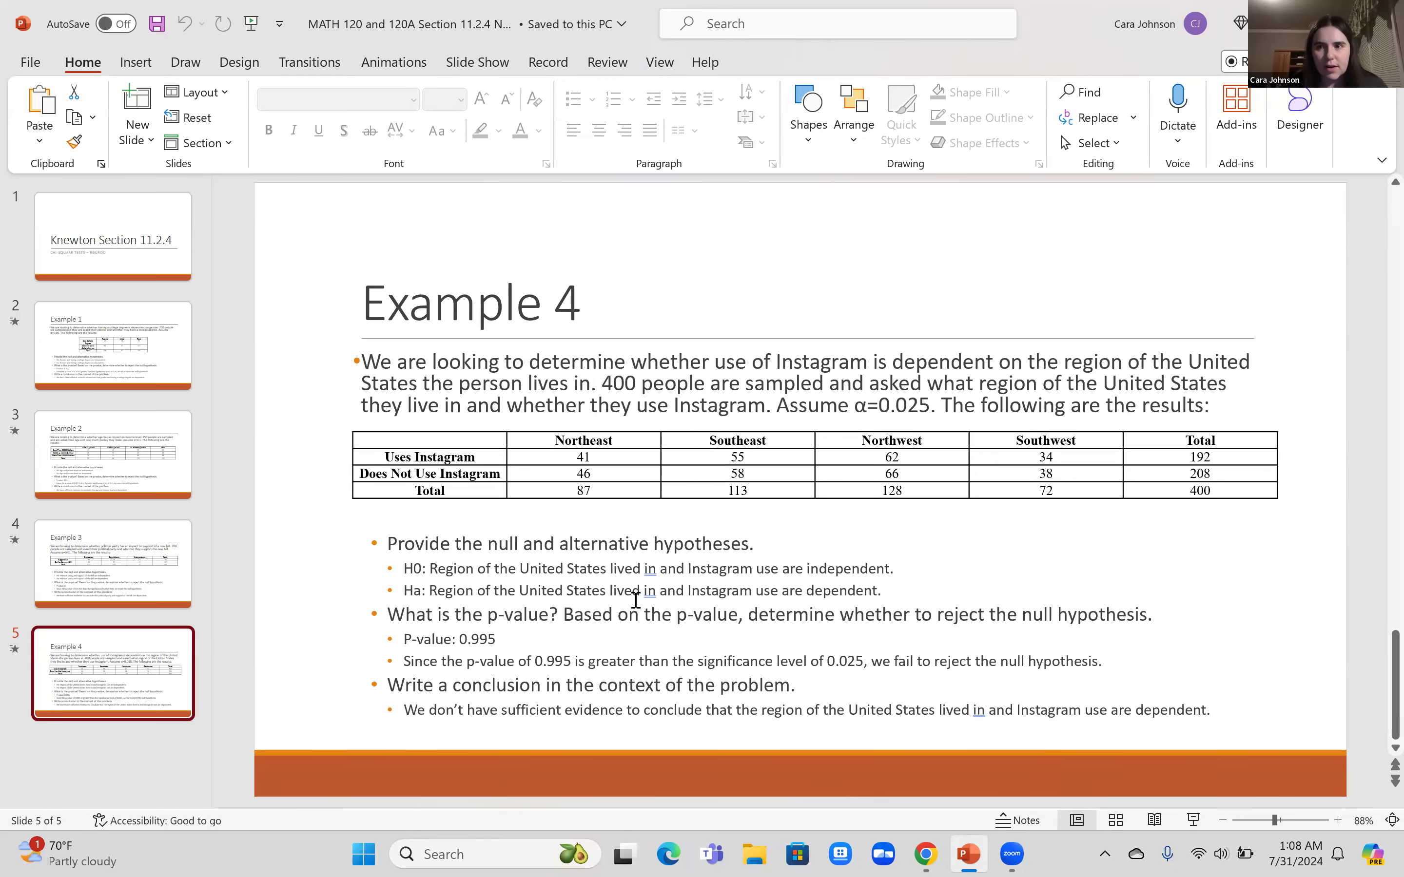
Switch back to Rguroo and close the Political Party and Bill Support table and its contingency analysis without saving the analysis
mouse_move(926, 854)
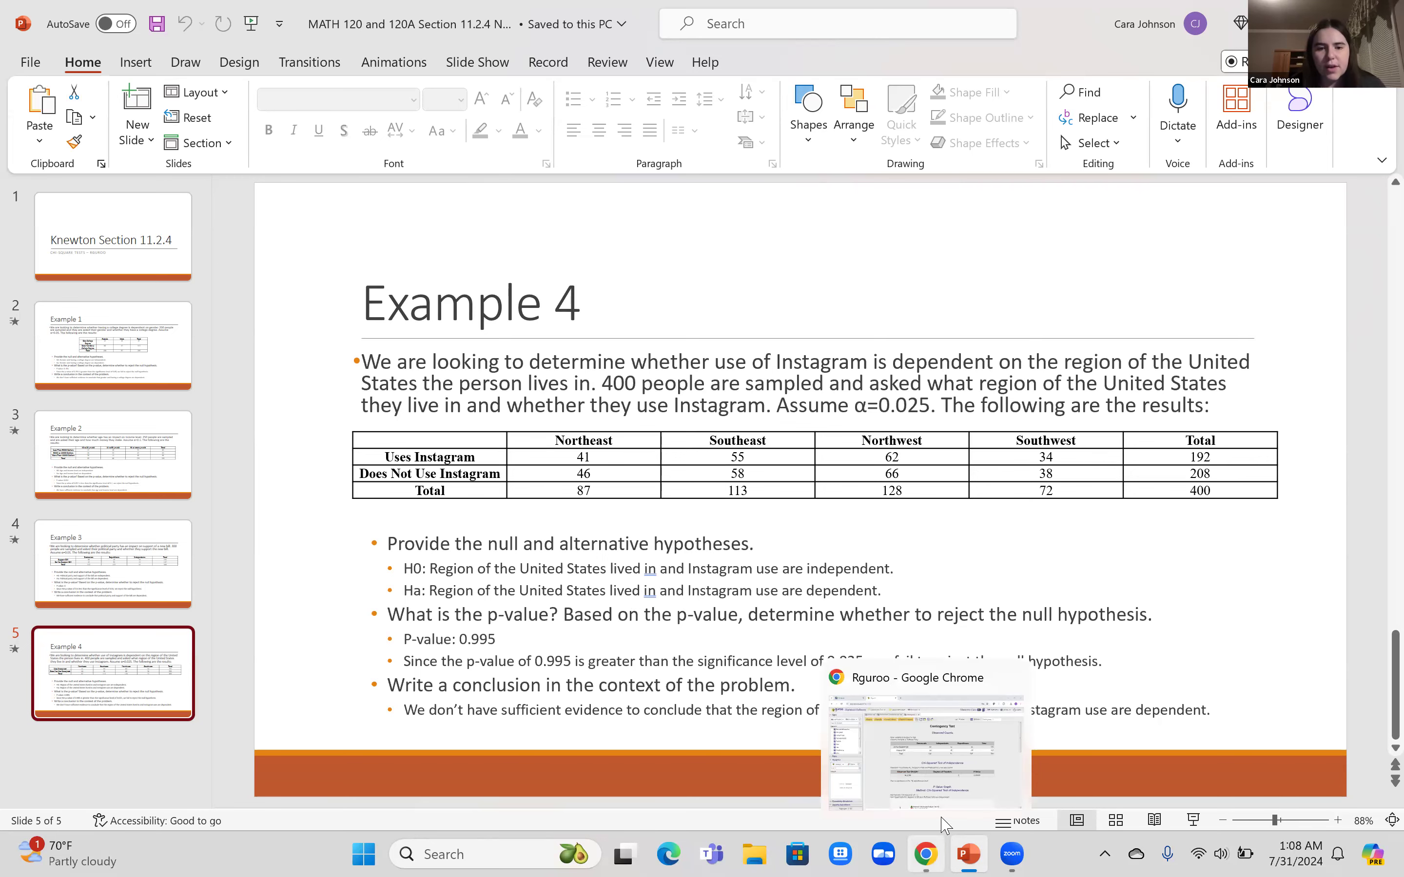
left_click(948, 772)
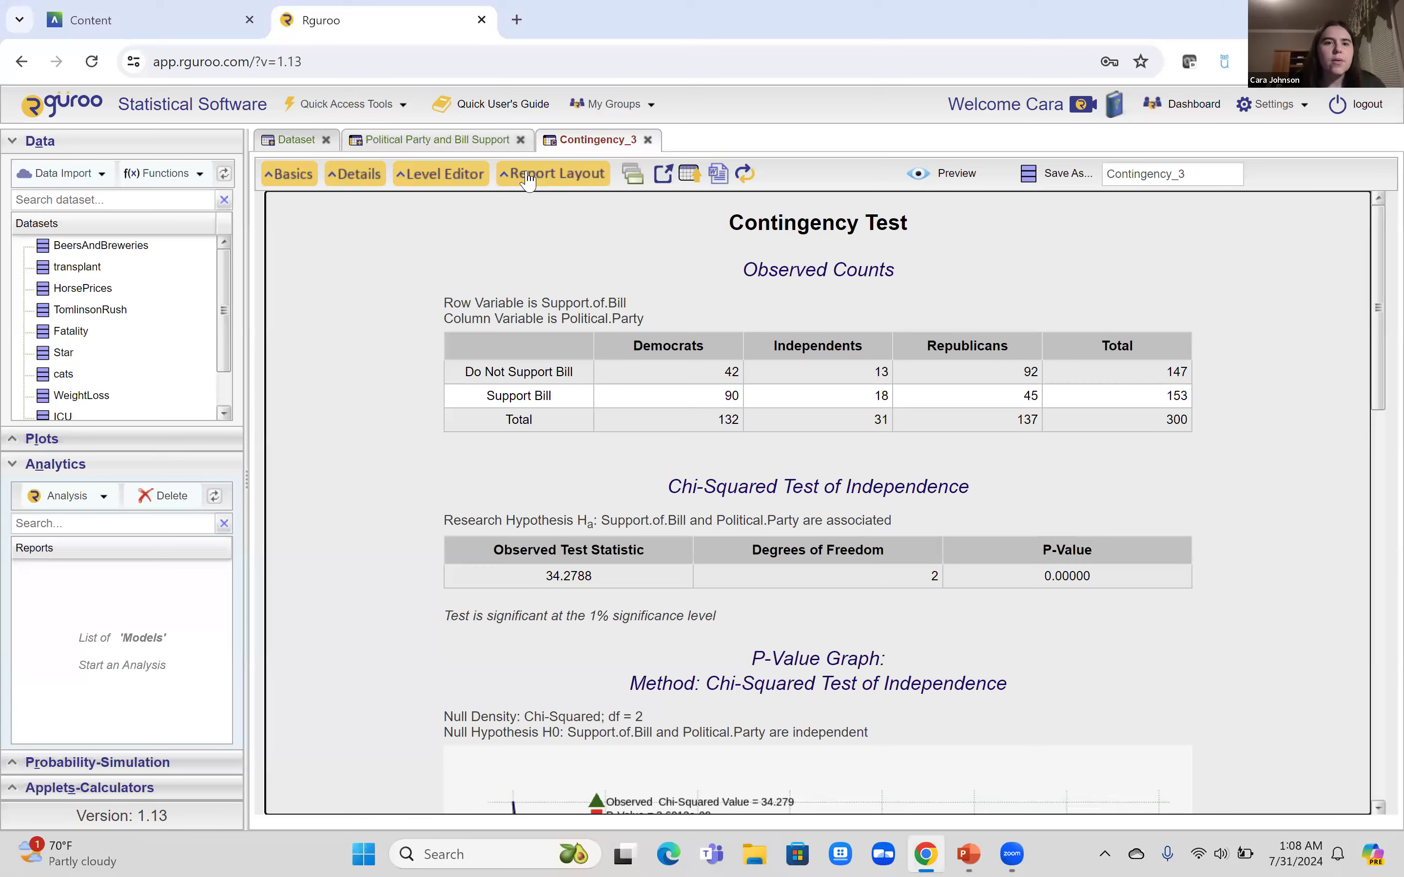
left_click(520, 140)
left_click(650, 520)
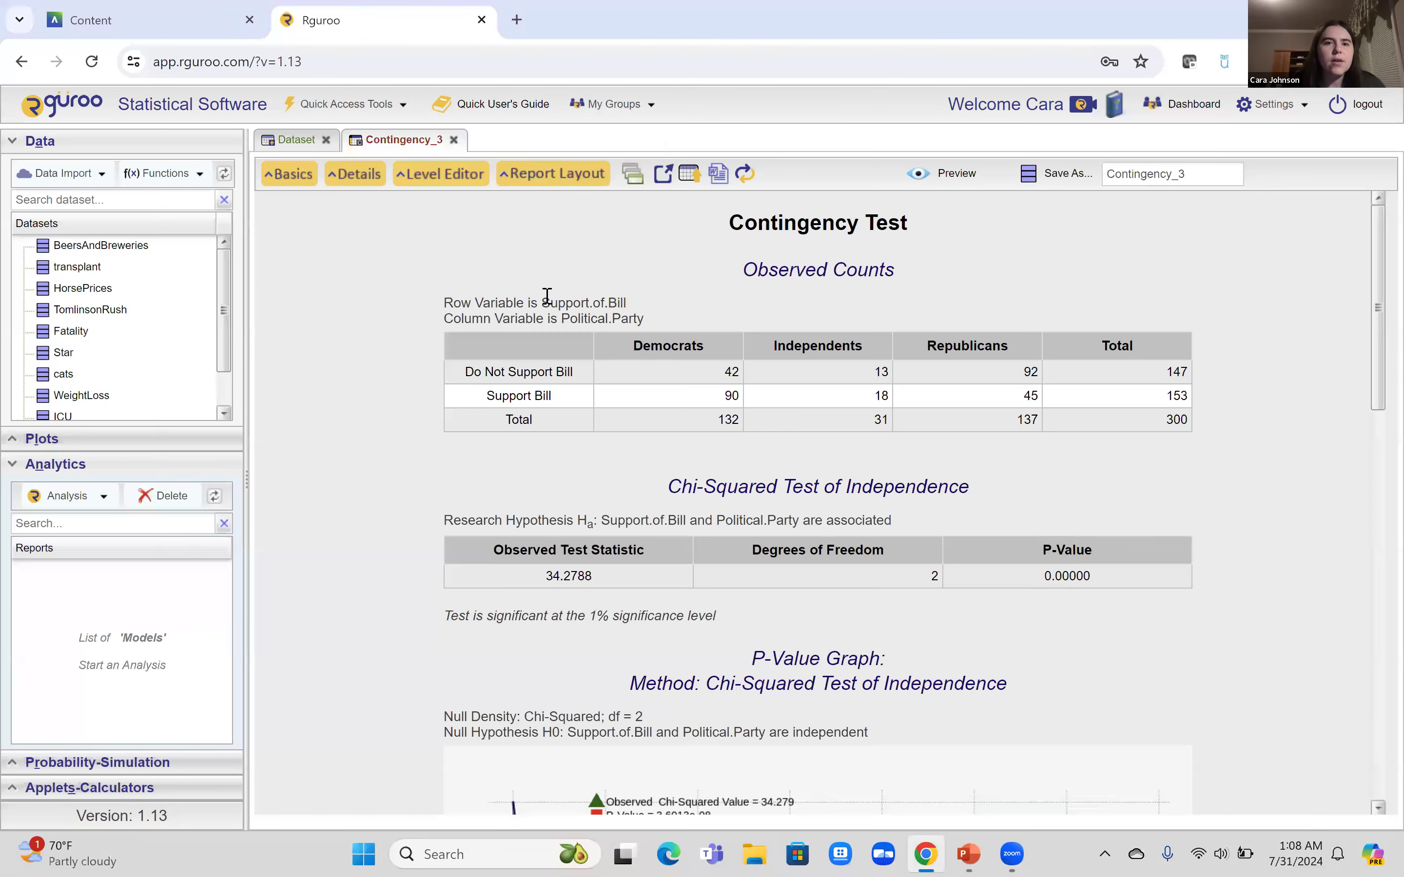
left_click(454, 140)
left_click(585, 498)
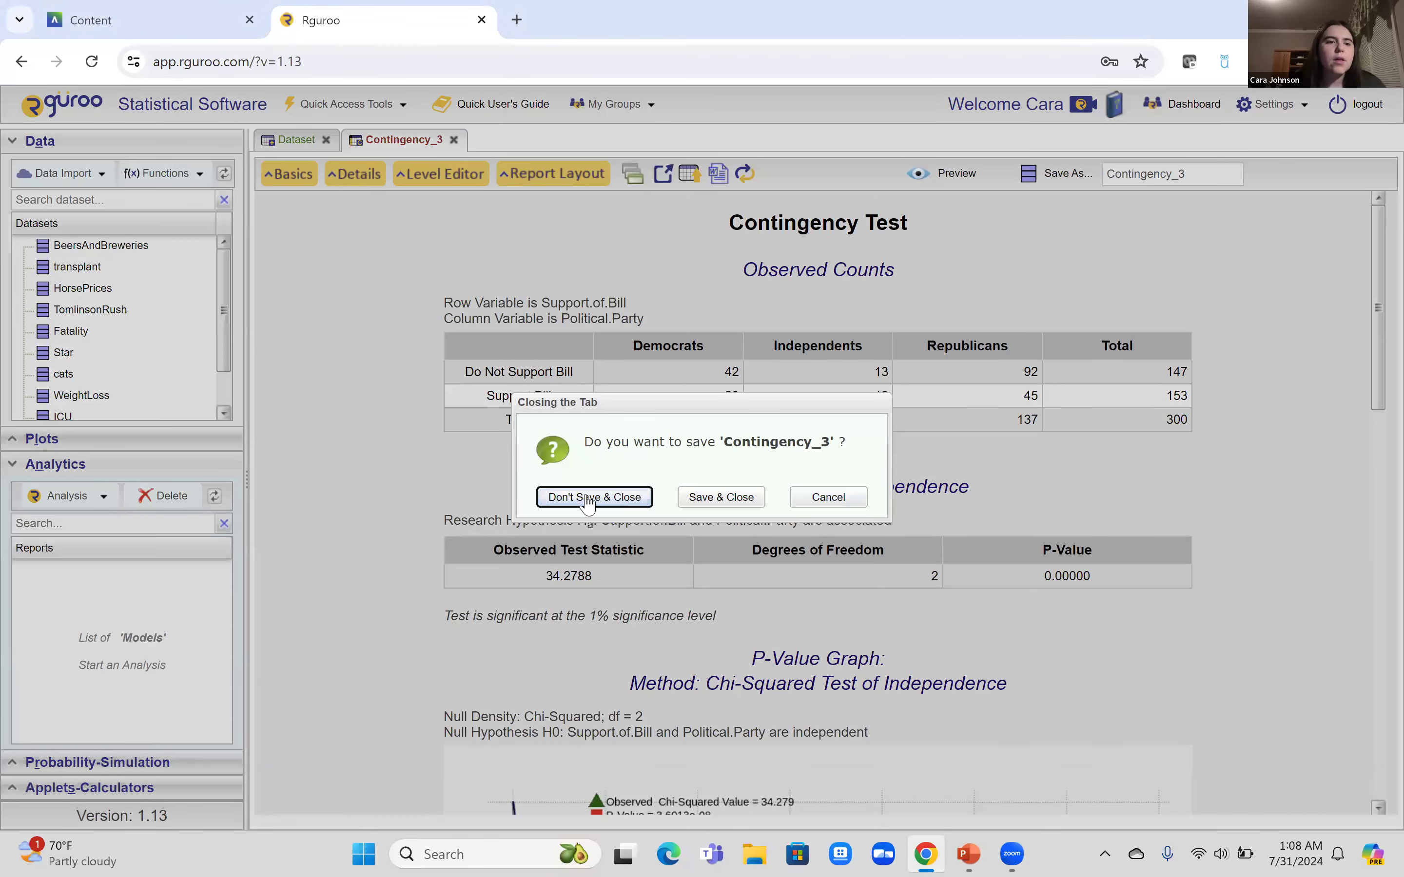
Permanently delete the "Political Party and Bill Support" dataset
scroll(98, 344, "down", 2)
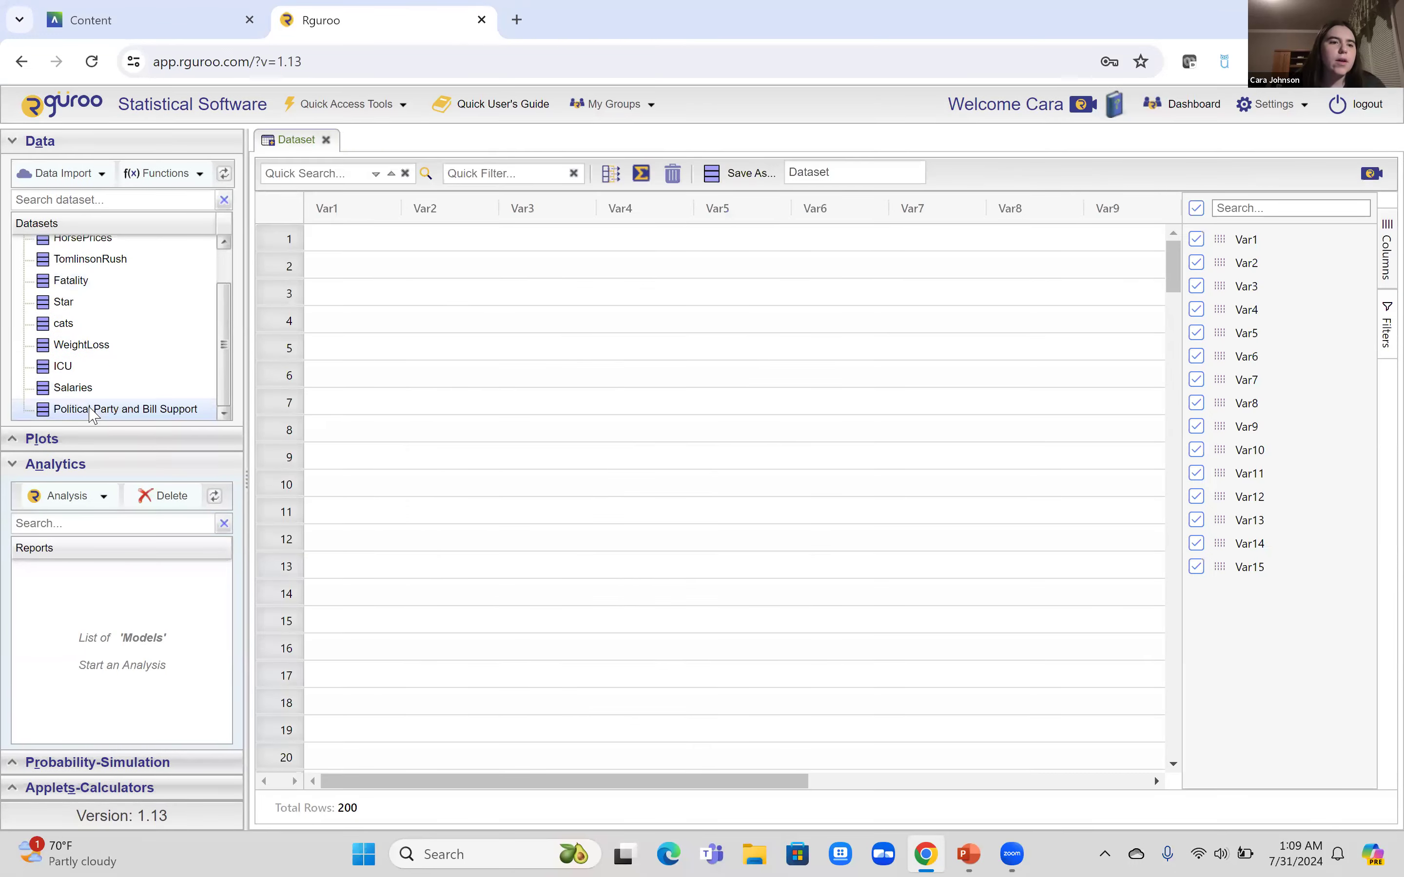
right_click(92, 409)
left_click(192, 782)
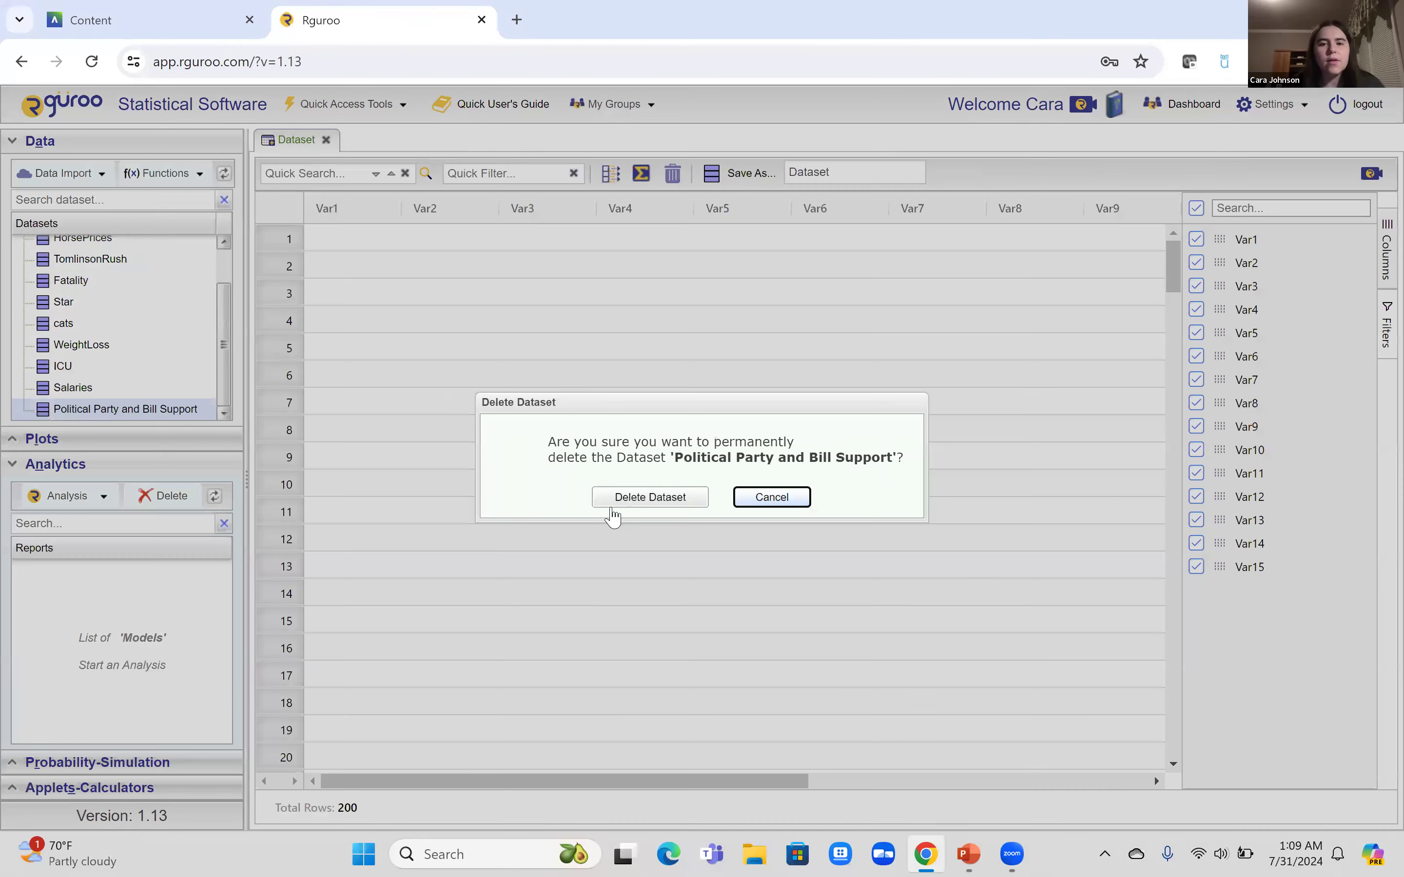
left_click(616, 509)
left_click(61, 173)
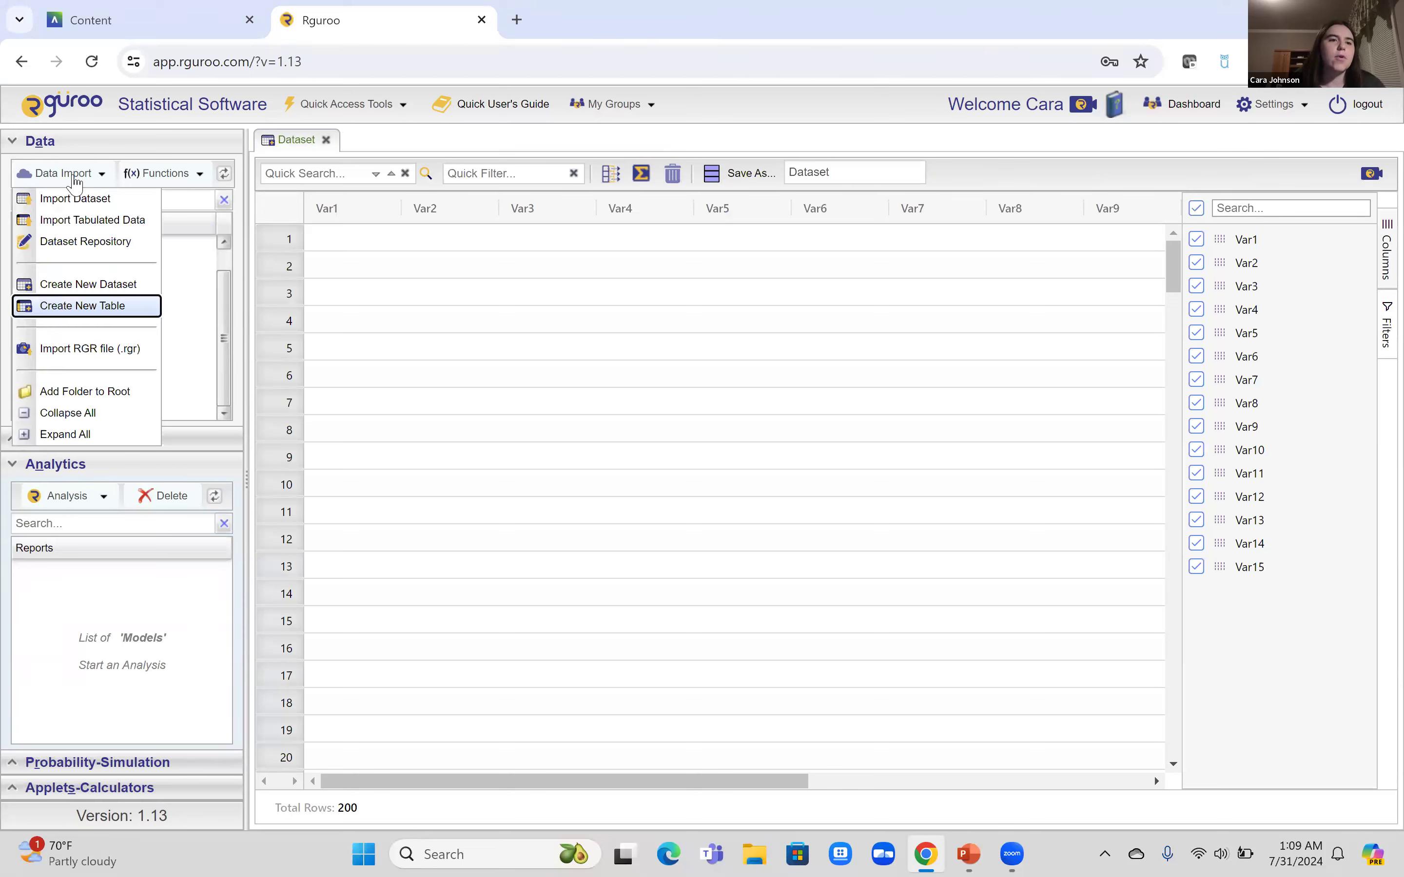
left_click(83, 200)
left_click(623, 271)
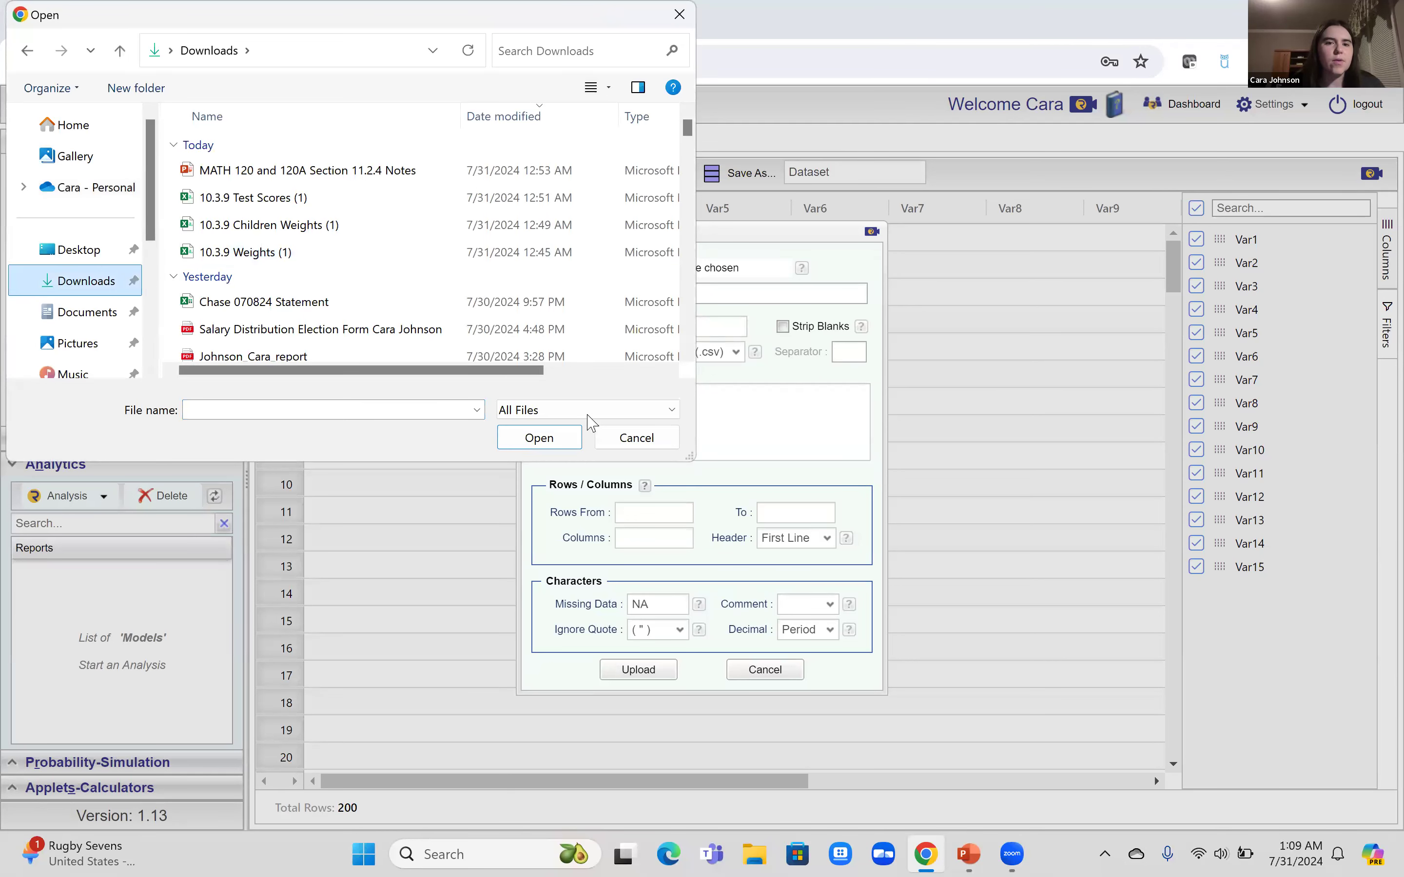
left_click(637, 438)
left_click(776, 669)
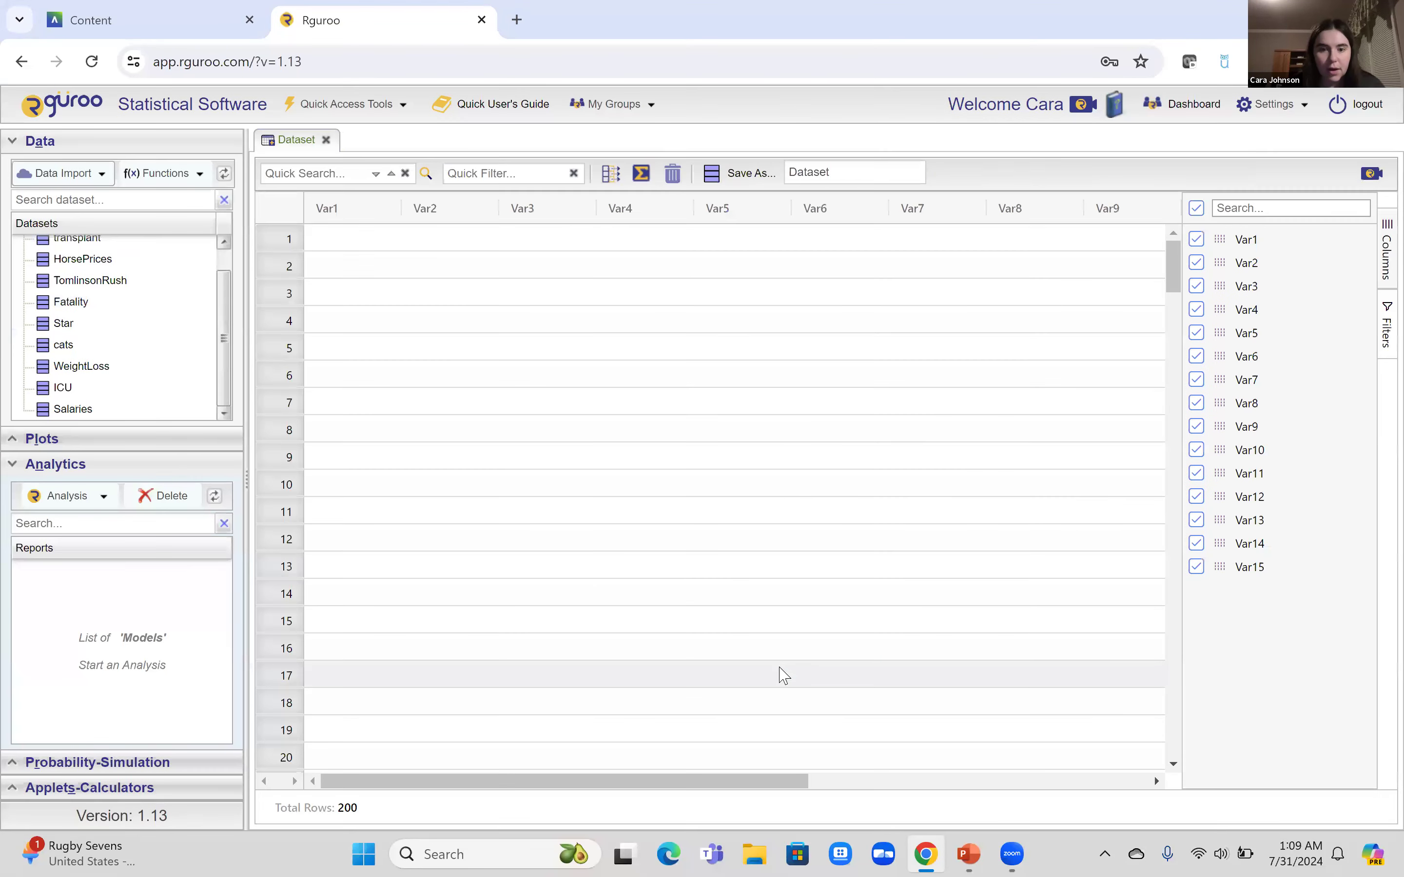
Create a new blank table for the Example 4 data
left_click(89, 175)
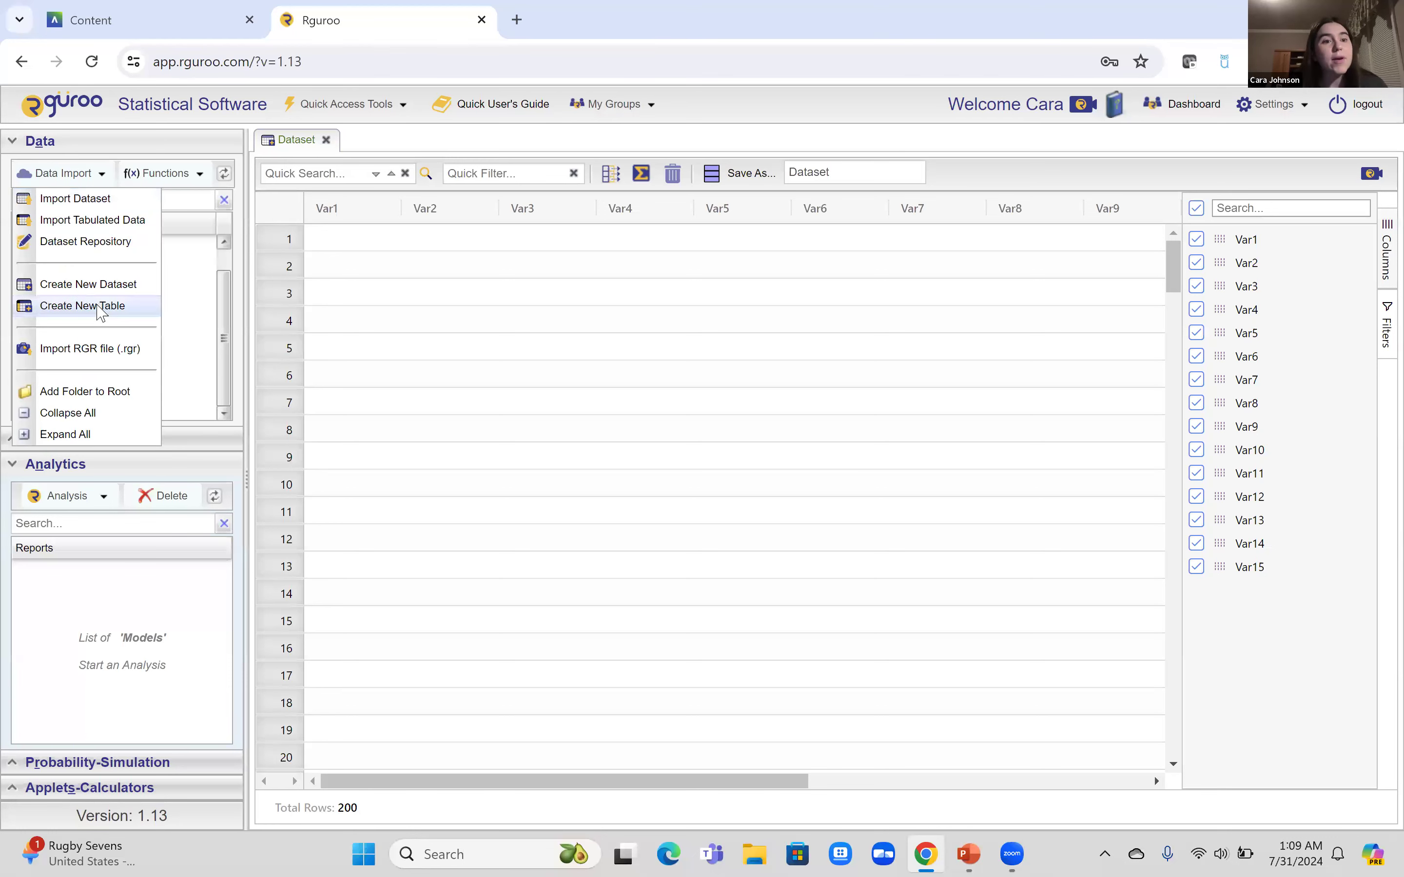
left_click(100, 307)
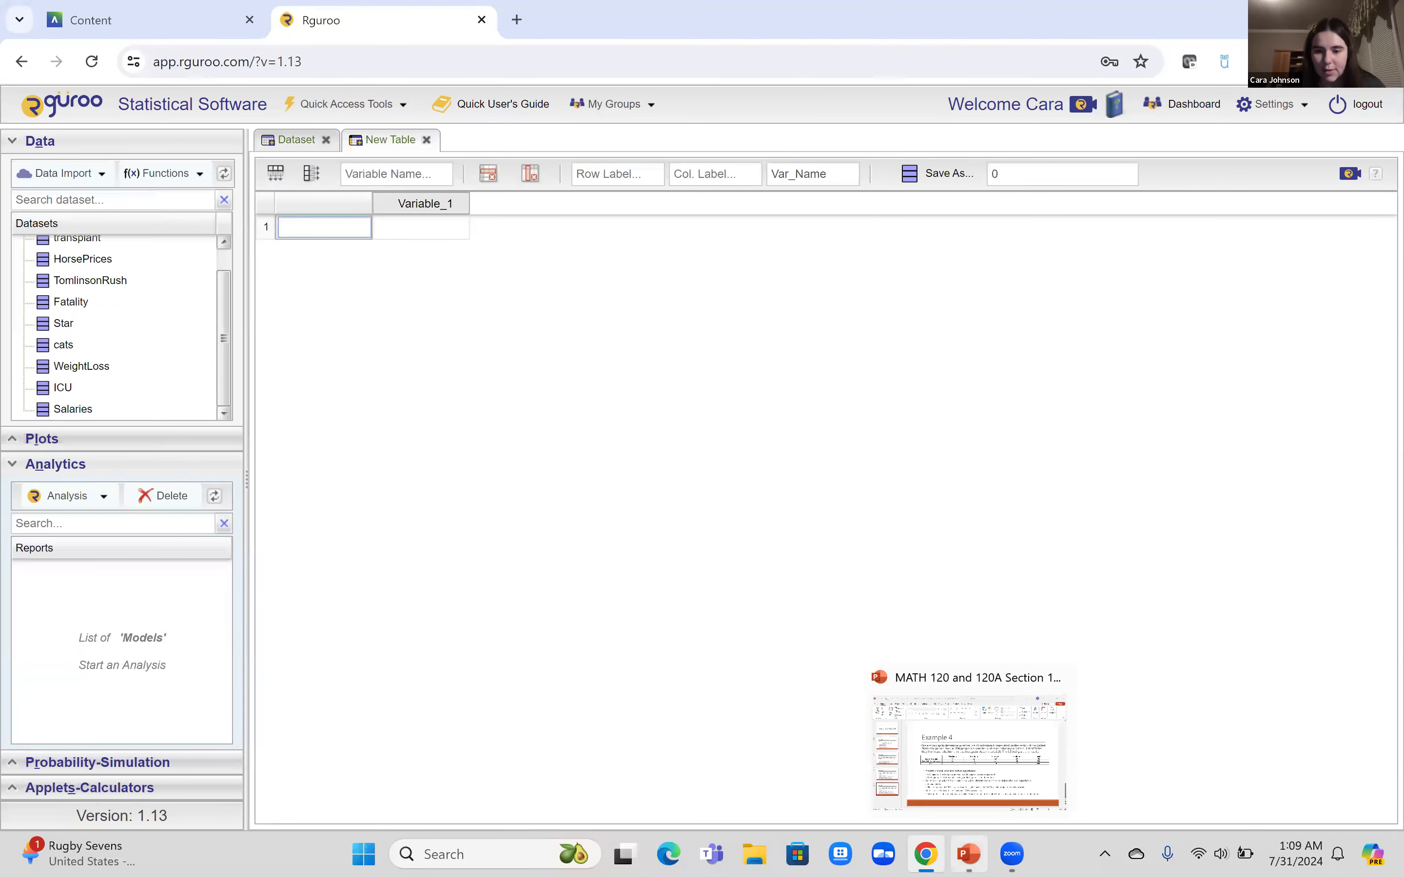
Check the table layout on the Example 4 slide in PowerPoint, then expand the new Rguroo table to four columns and two rows
key("alt+Tab")
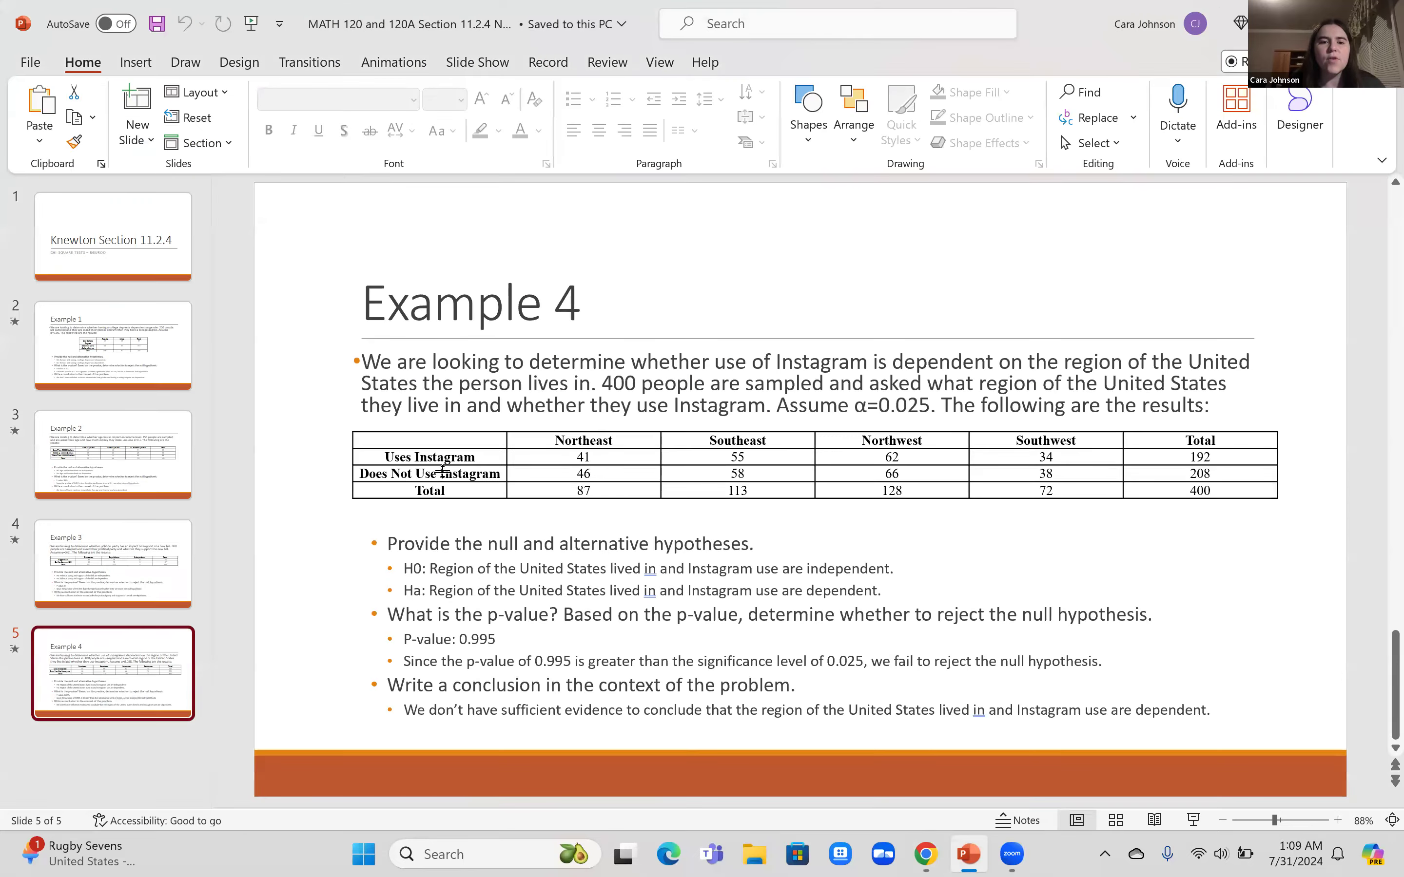
left_click(925, 854)
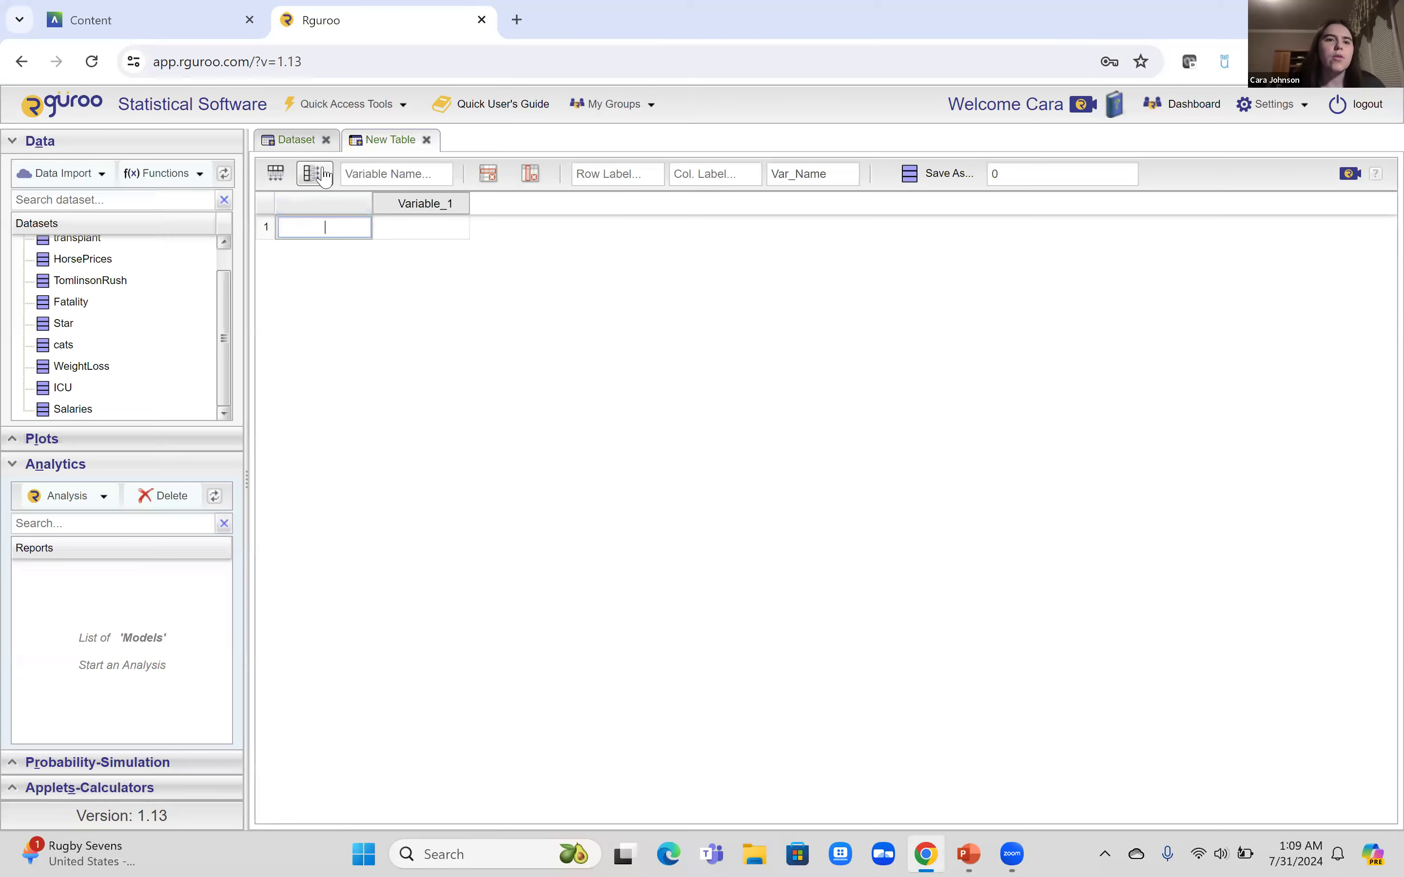
left_click(314, 173)
left_click(314, 174)
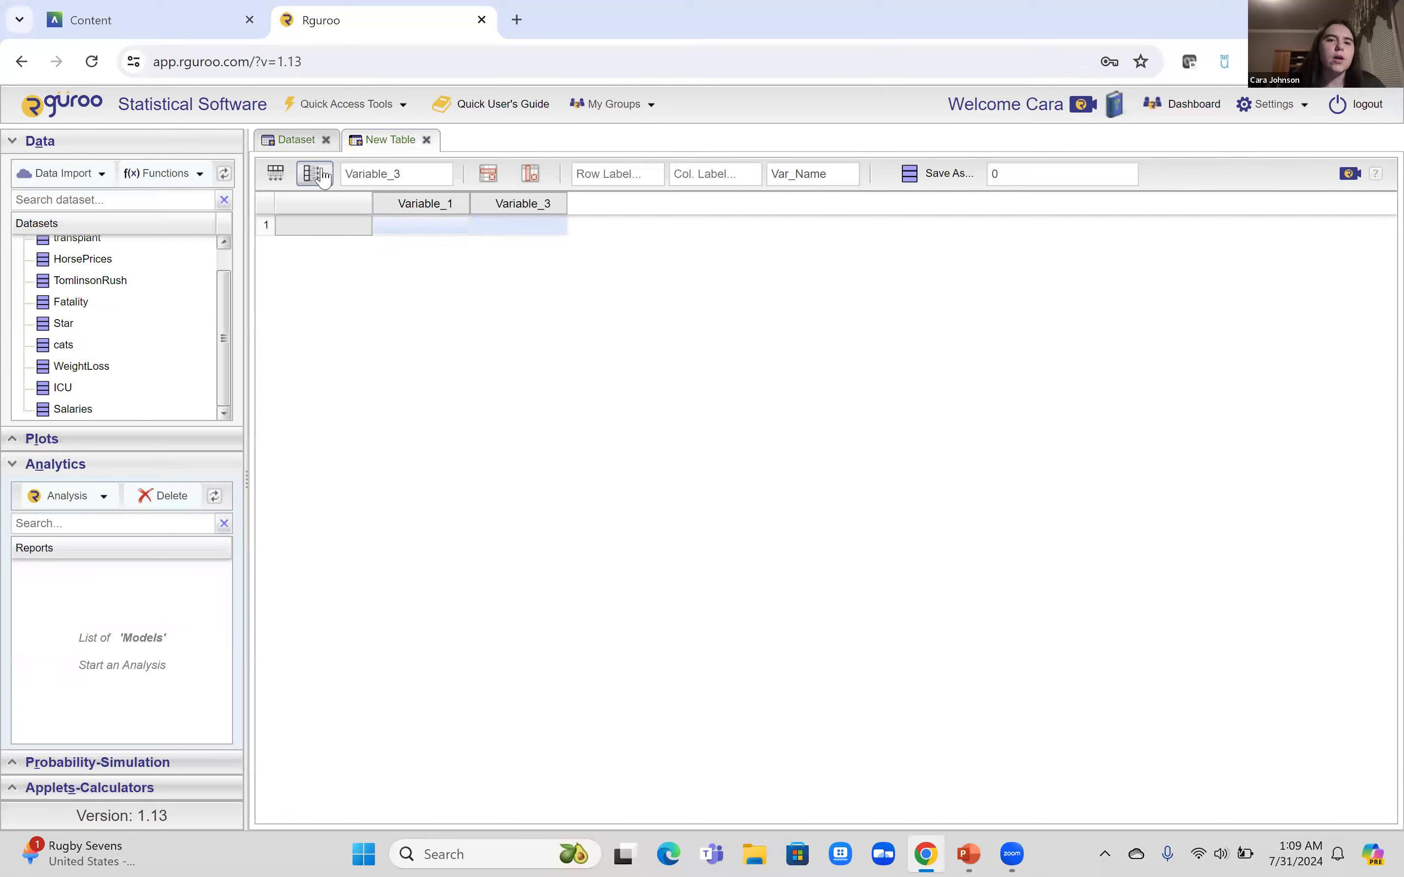
left_click(314, 174)
left_click(314, 173)
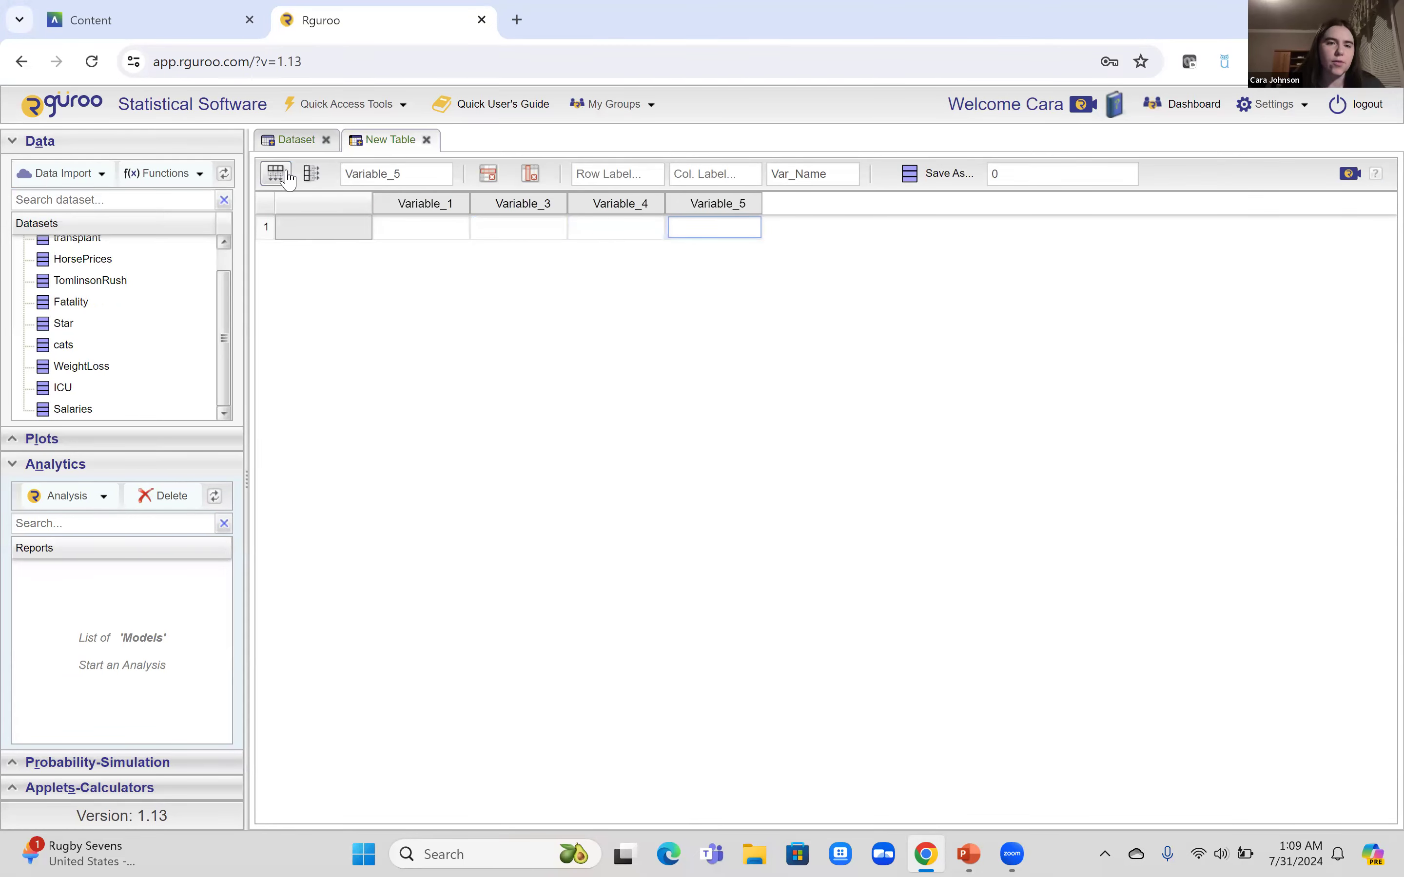
left_click(276, 174)
Look up the first region on the Example 4 slide and rename the table's first column "Northeast"
left_click(416, 204)
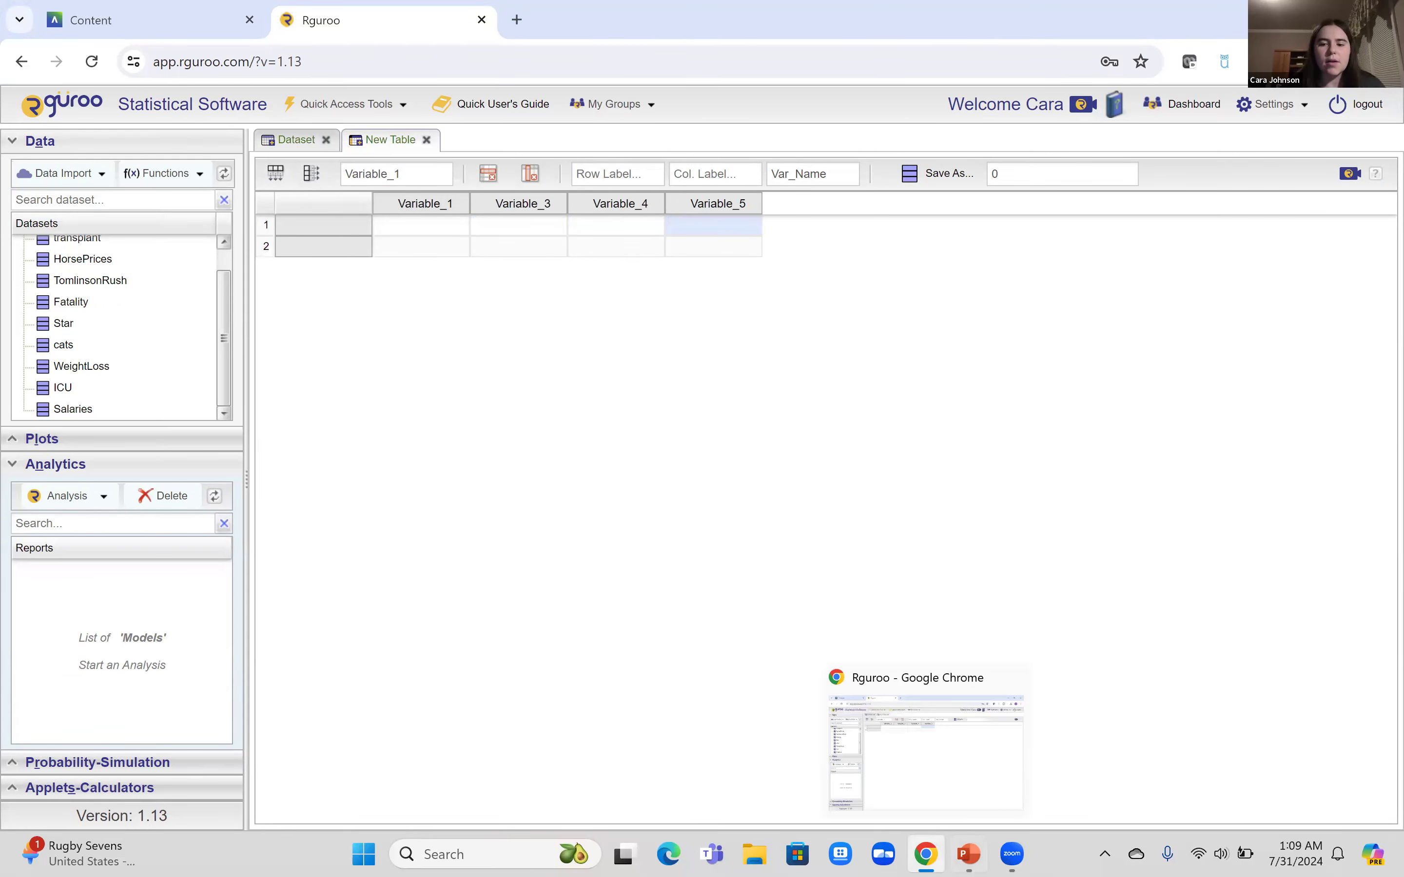
mouse_move(968, 854)
left_click(969, 693)
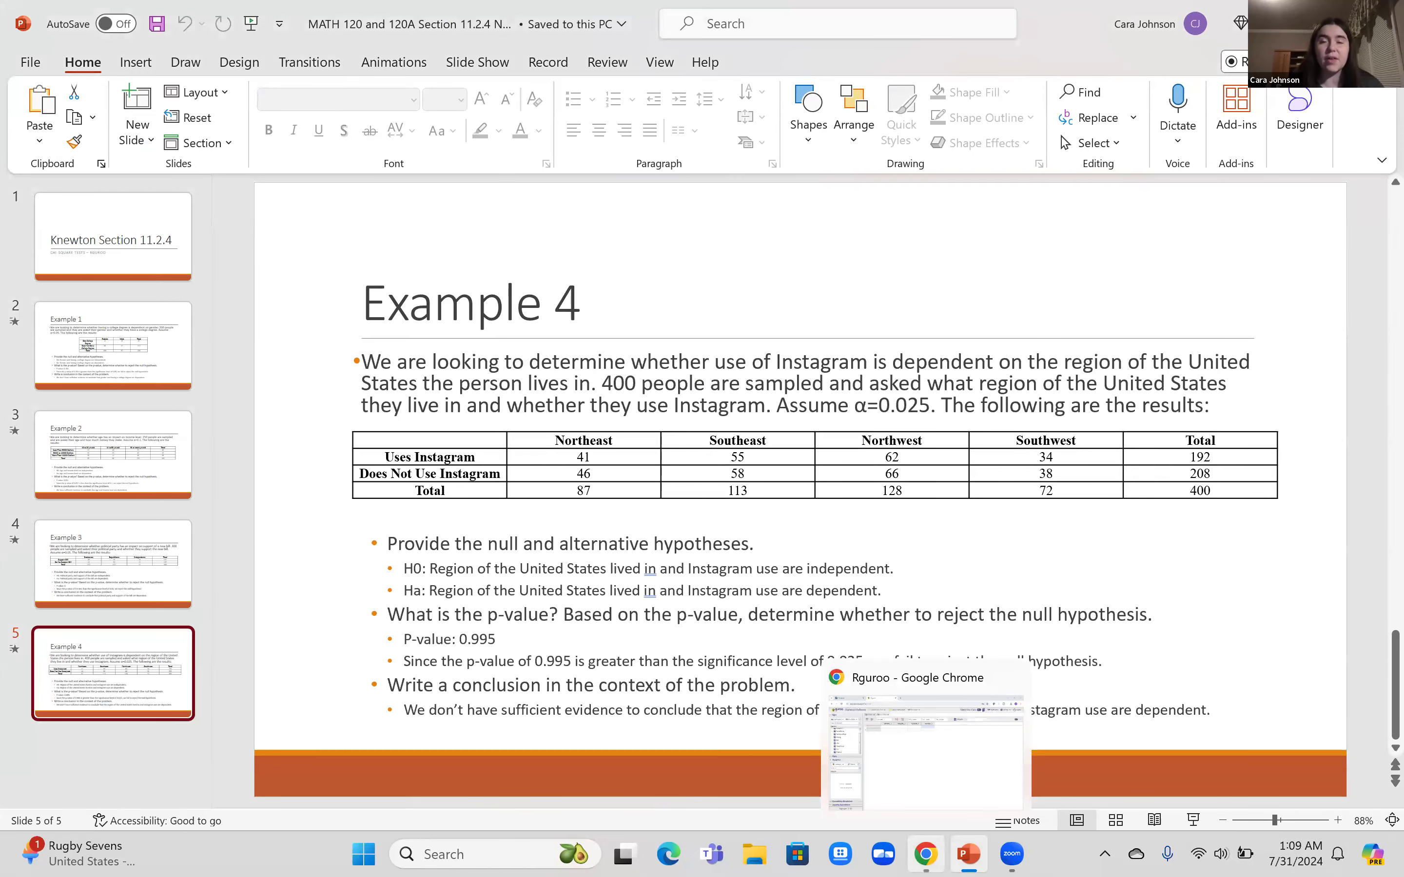
left_click(931, 747)
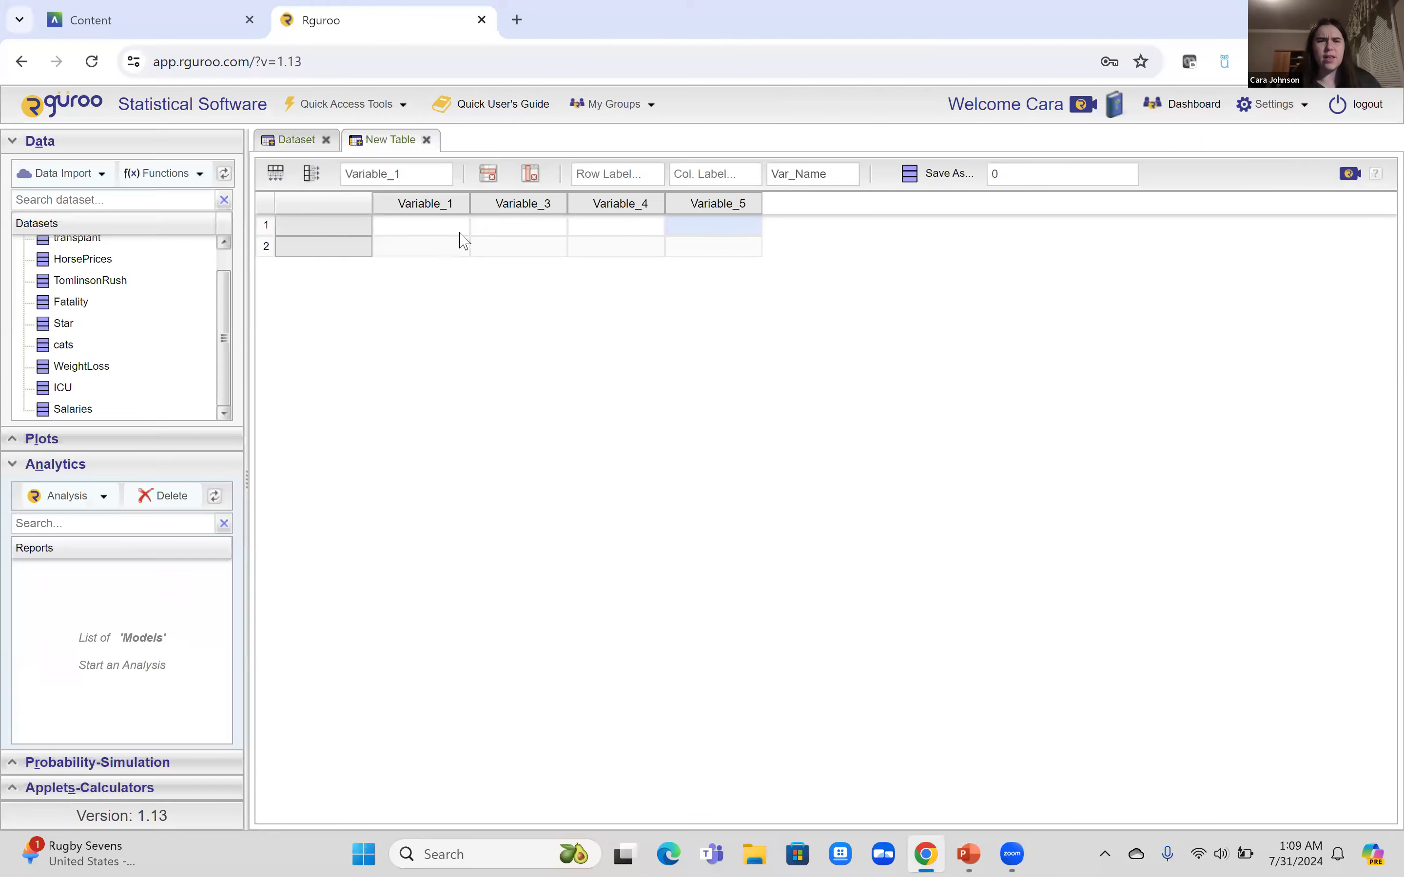
left_click(431, 173)
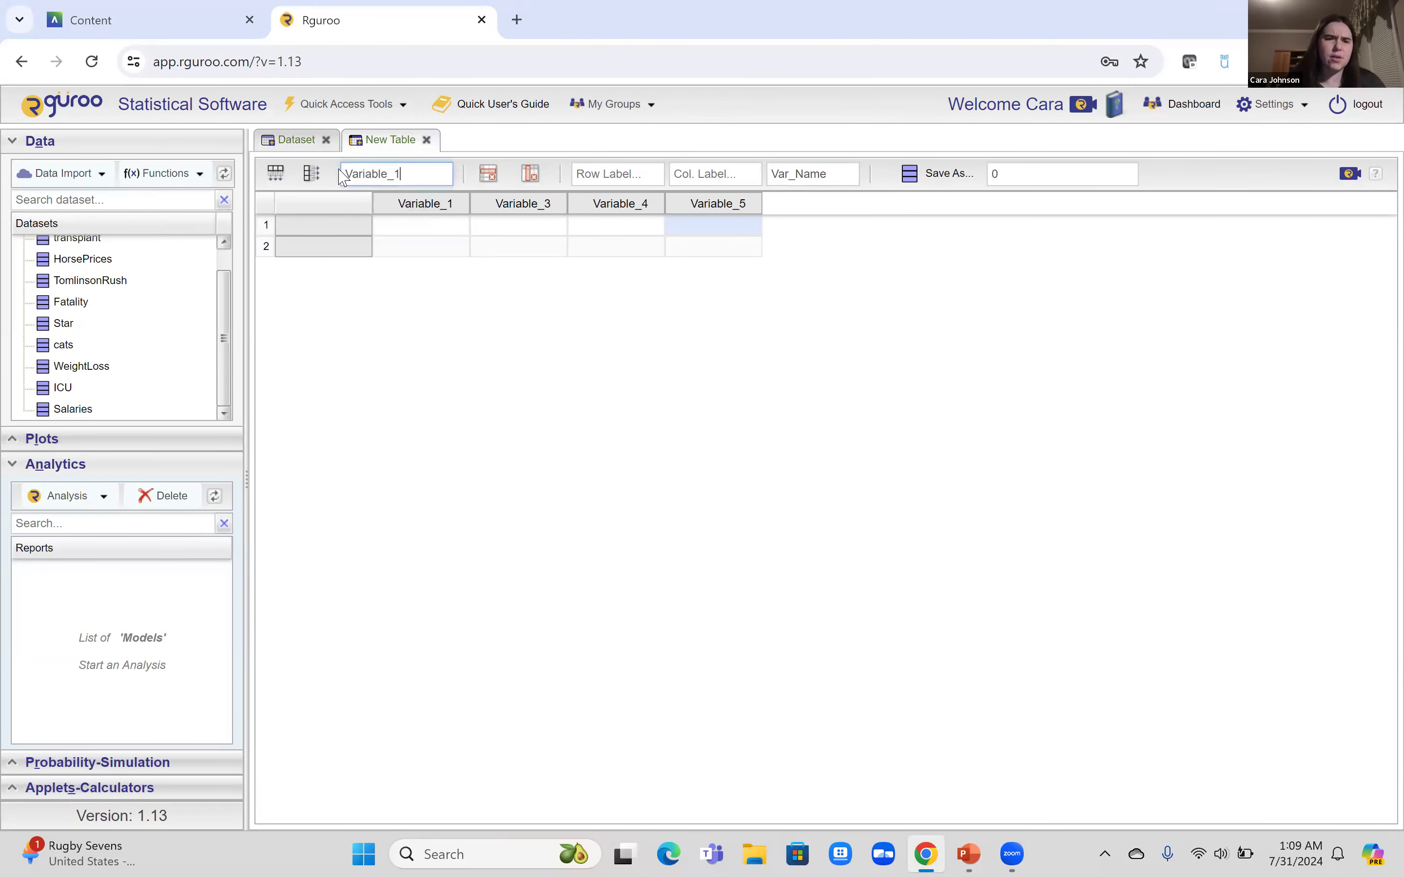
right_click(338, 167)
left_click(422, 170)
left_click_drag(421, 170, 336, 176)
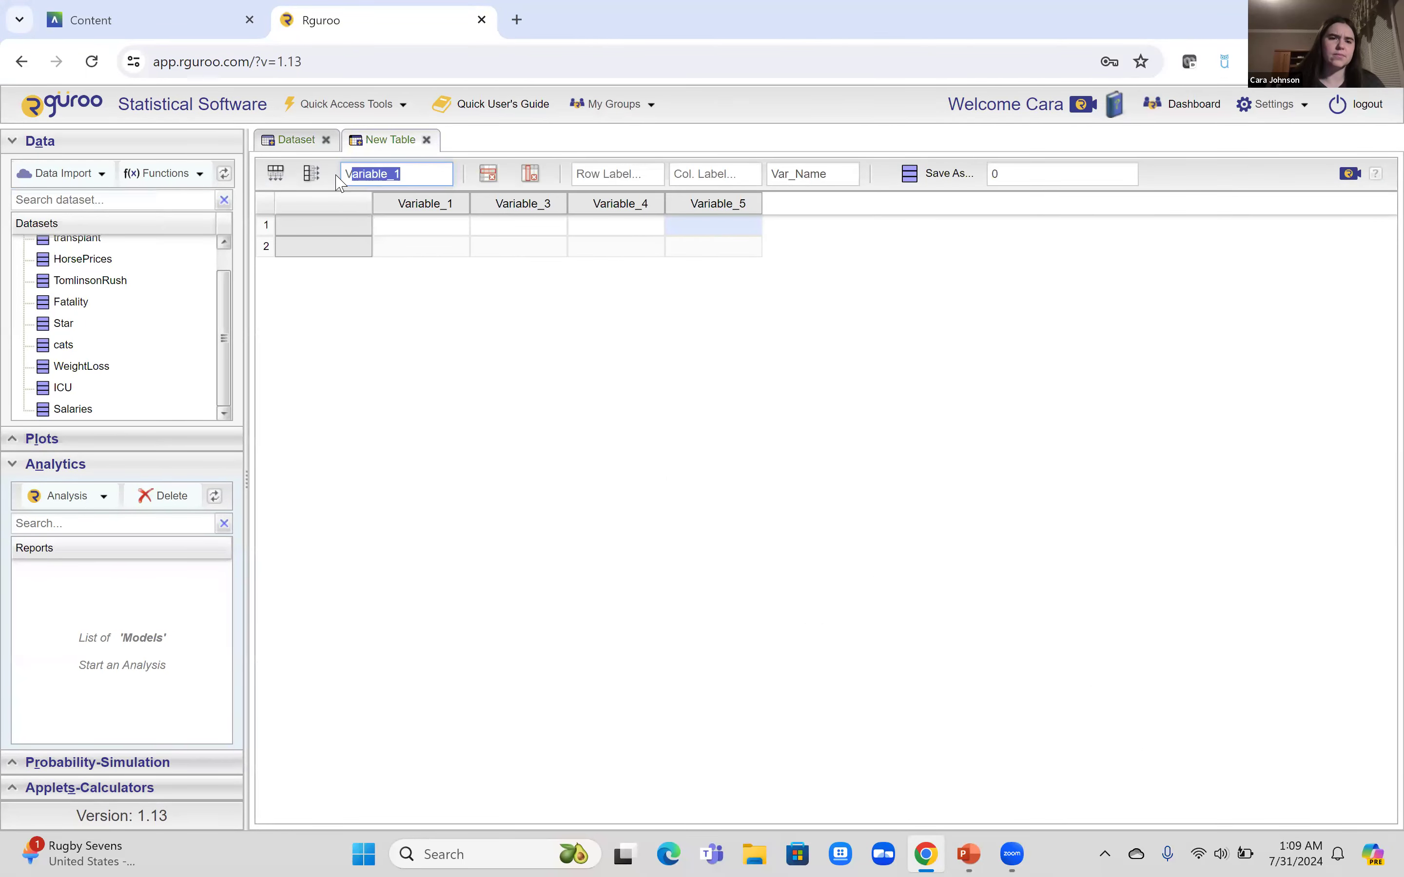
type("Northeast")
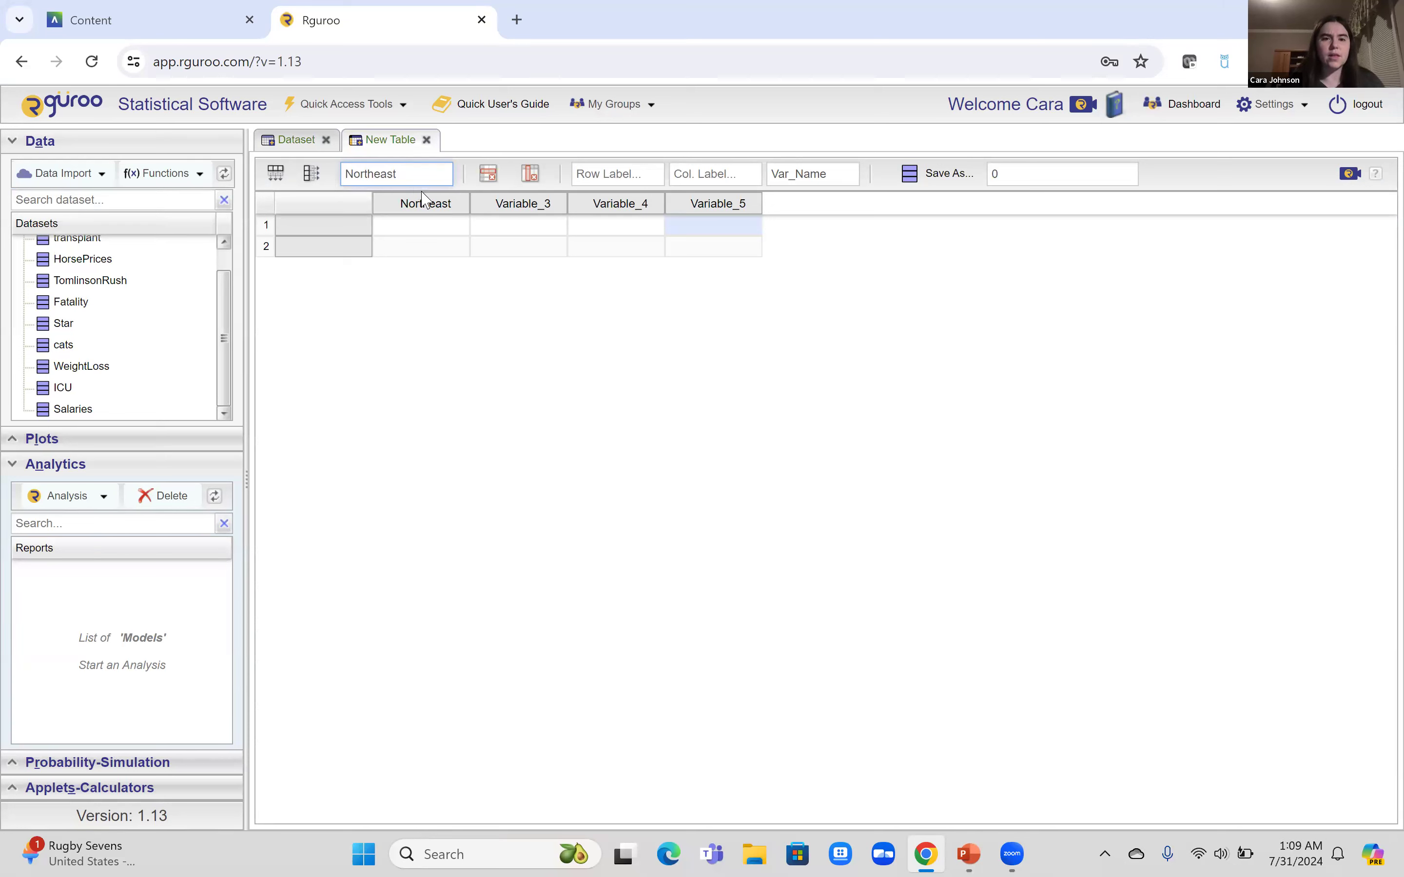
Rename the table's second column "Southeast"
left_click(500, 210)
left_click(409, 168)
key("BackSpace")
key("BackSpace")
key("BackSpace")
key("BackSpace")
key("BackSpace")
key("BackSpace")
key("BackSpace")
key("BackSpace")
key("BackSpace")
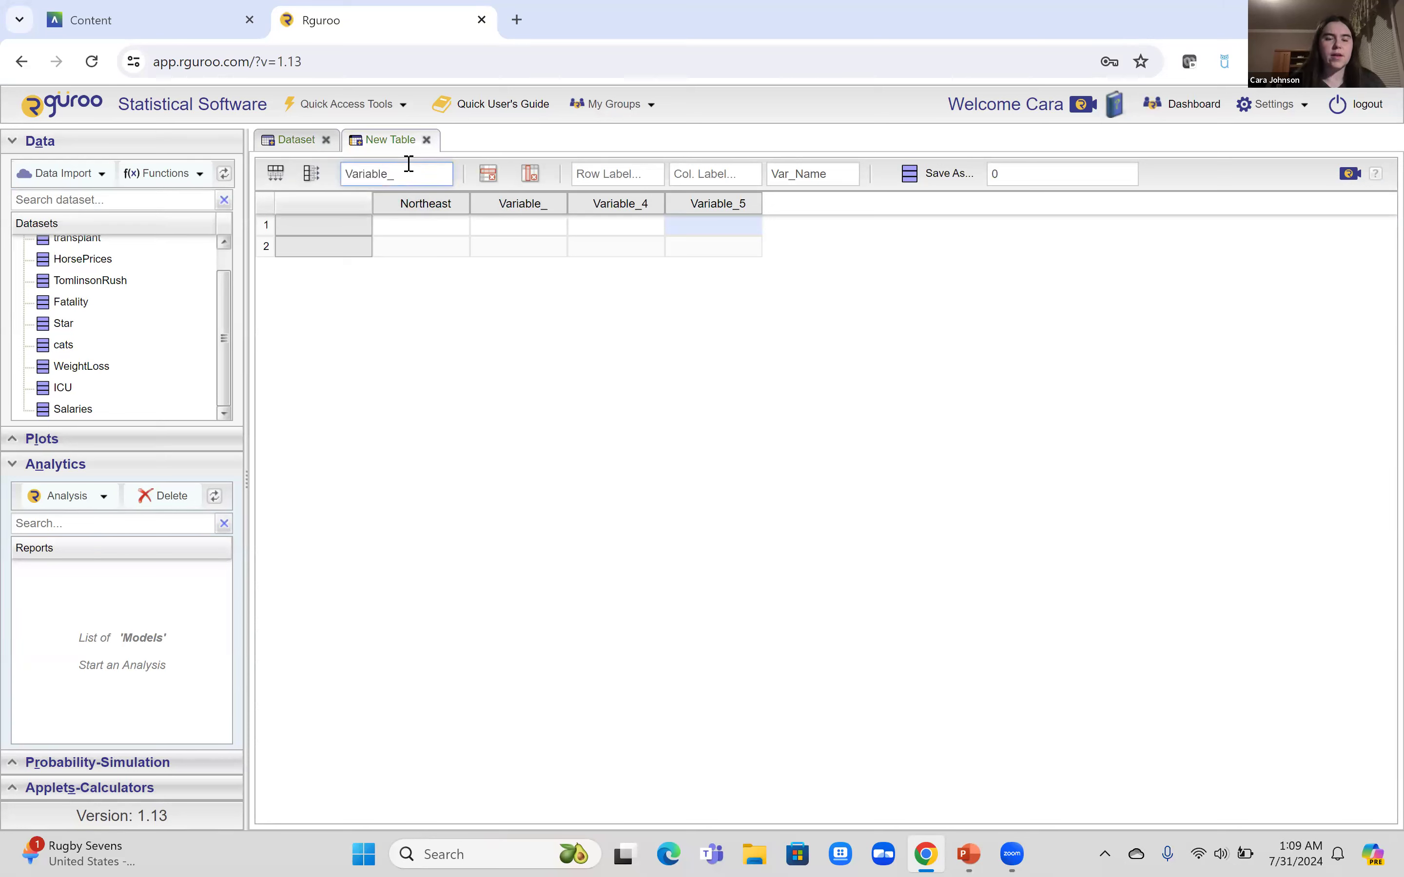
key("BackSpace")
type("Southeast")
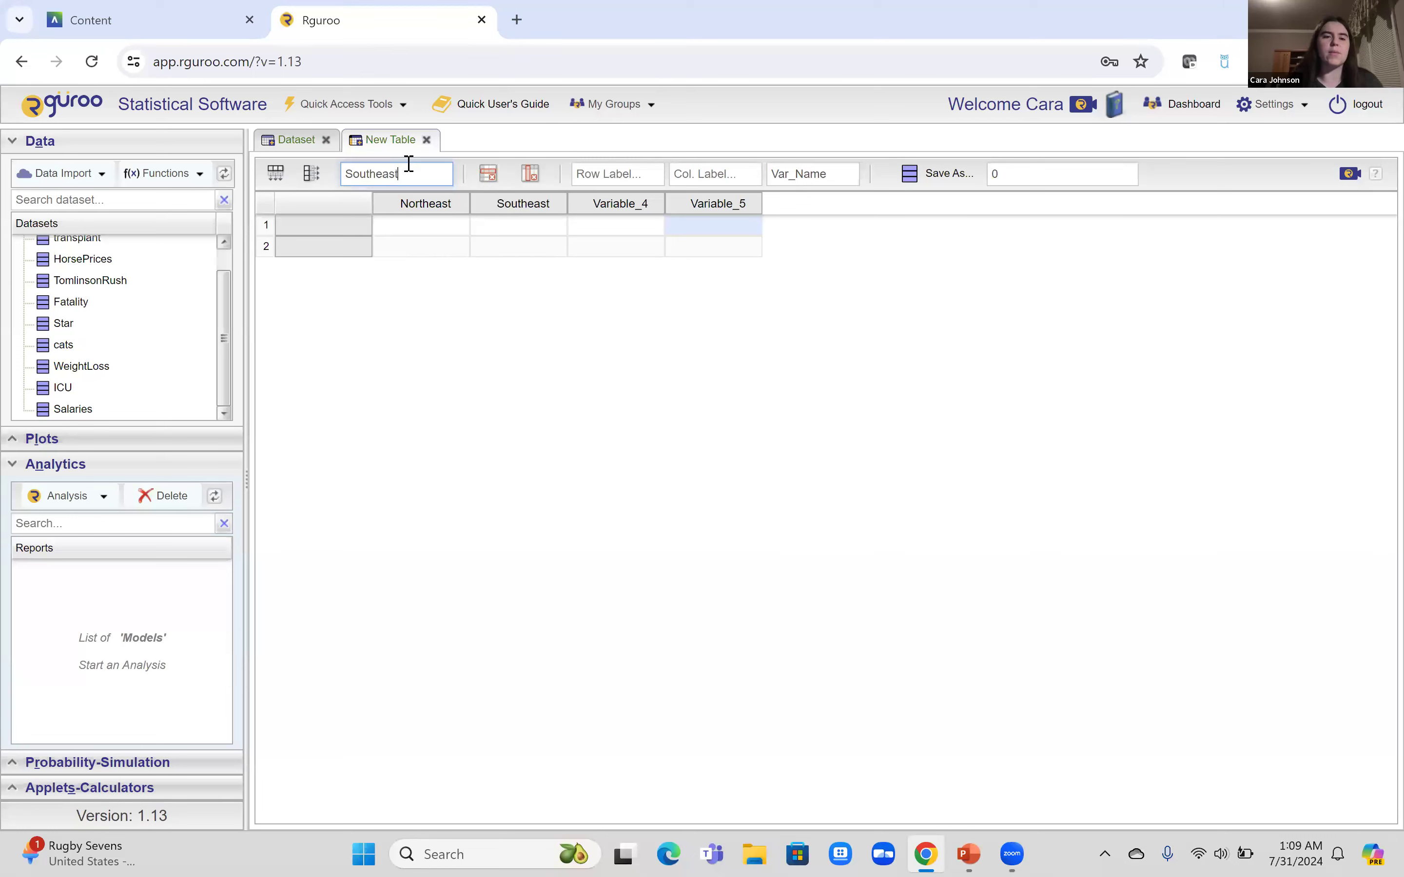
Rename the table's third column "Northwest"
left_click(617, 205)
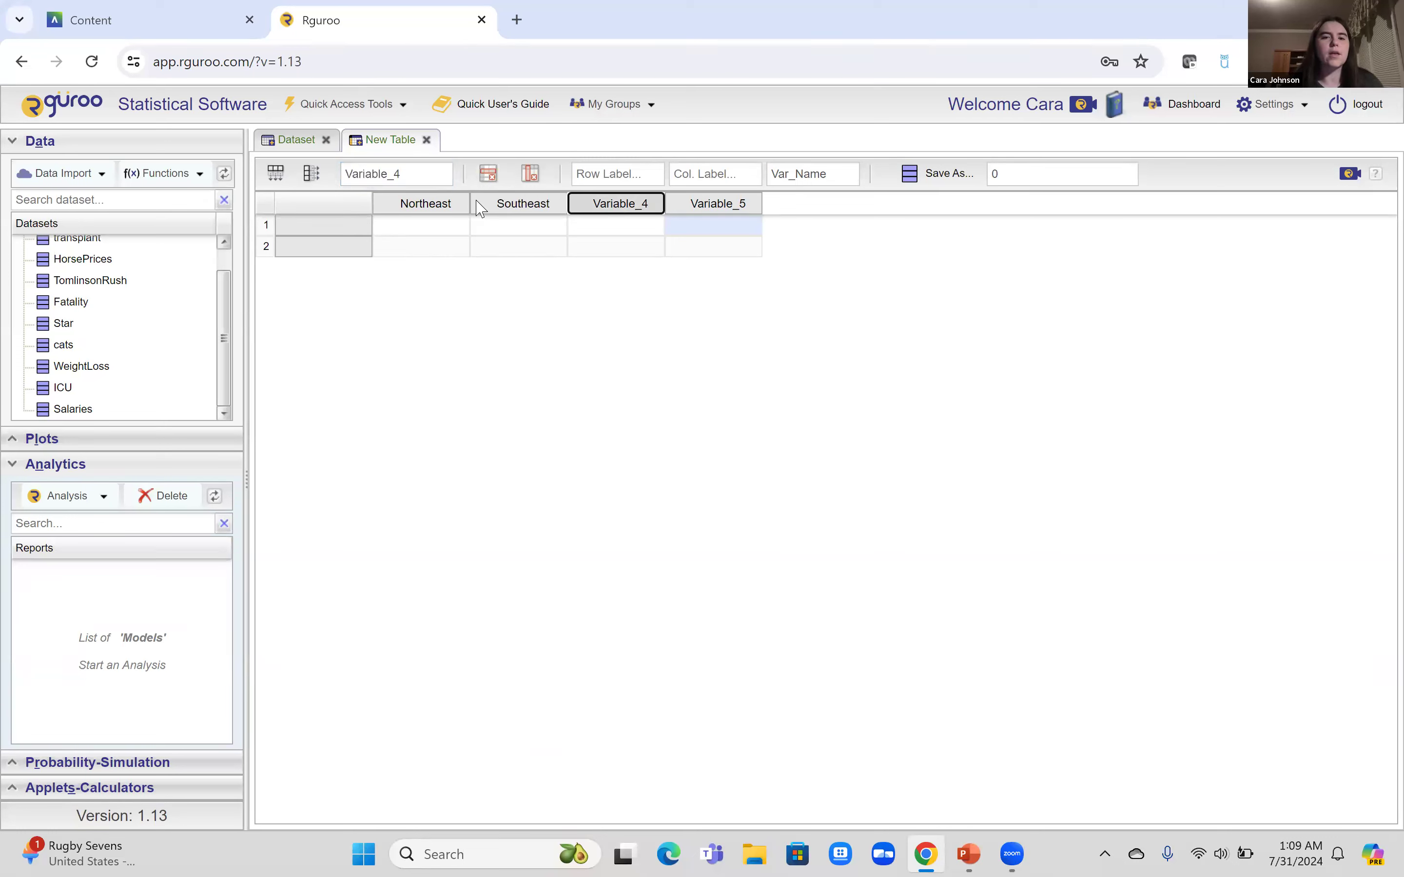
left_click(419, 174)
key("BackSpace")
key("BackSpace")
key("BackSpace")
key("BackSpace")
key("BackSpace")
key("BackSpace")
key("BackSpace")
key("BackSpace")
key("BackSpace")
key("BackSpace")
type("Northwest")
Rename the table's fourth column "Southwest"
left_click(726, 206)
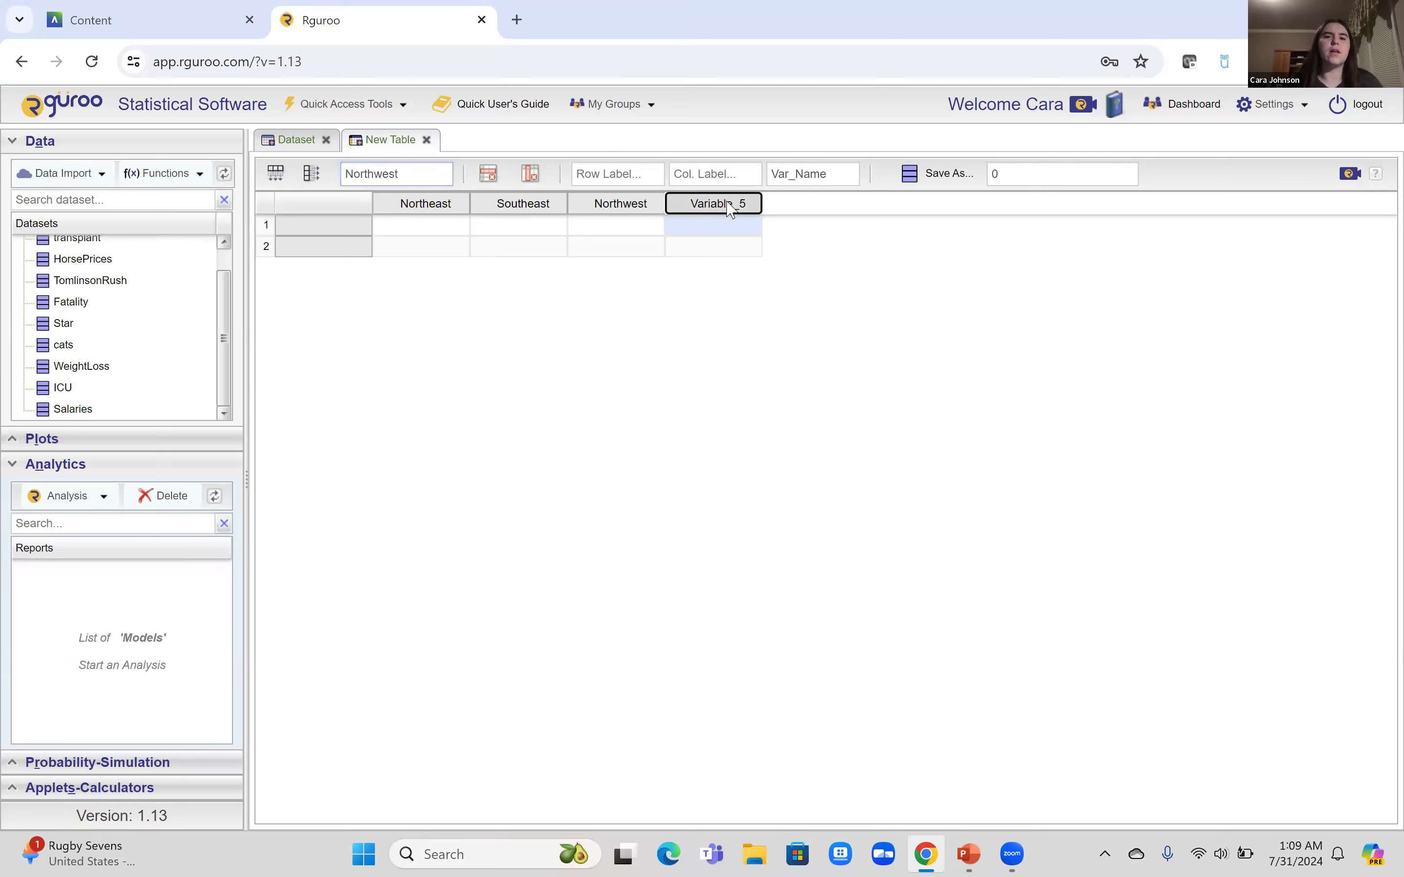
left_click(406, 174)
key("BackSpace")
key("BackSpace")
key("BackSpace")
key("BackSpace")
key("BackSpace")
key("BackSpace")
key("BackSpace")
key("BackSpace")
key("BackSpace")
key("BackSpace")
type("Up")
key("BackSpace")
key("BackSpace")
type("Southwest")
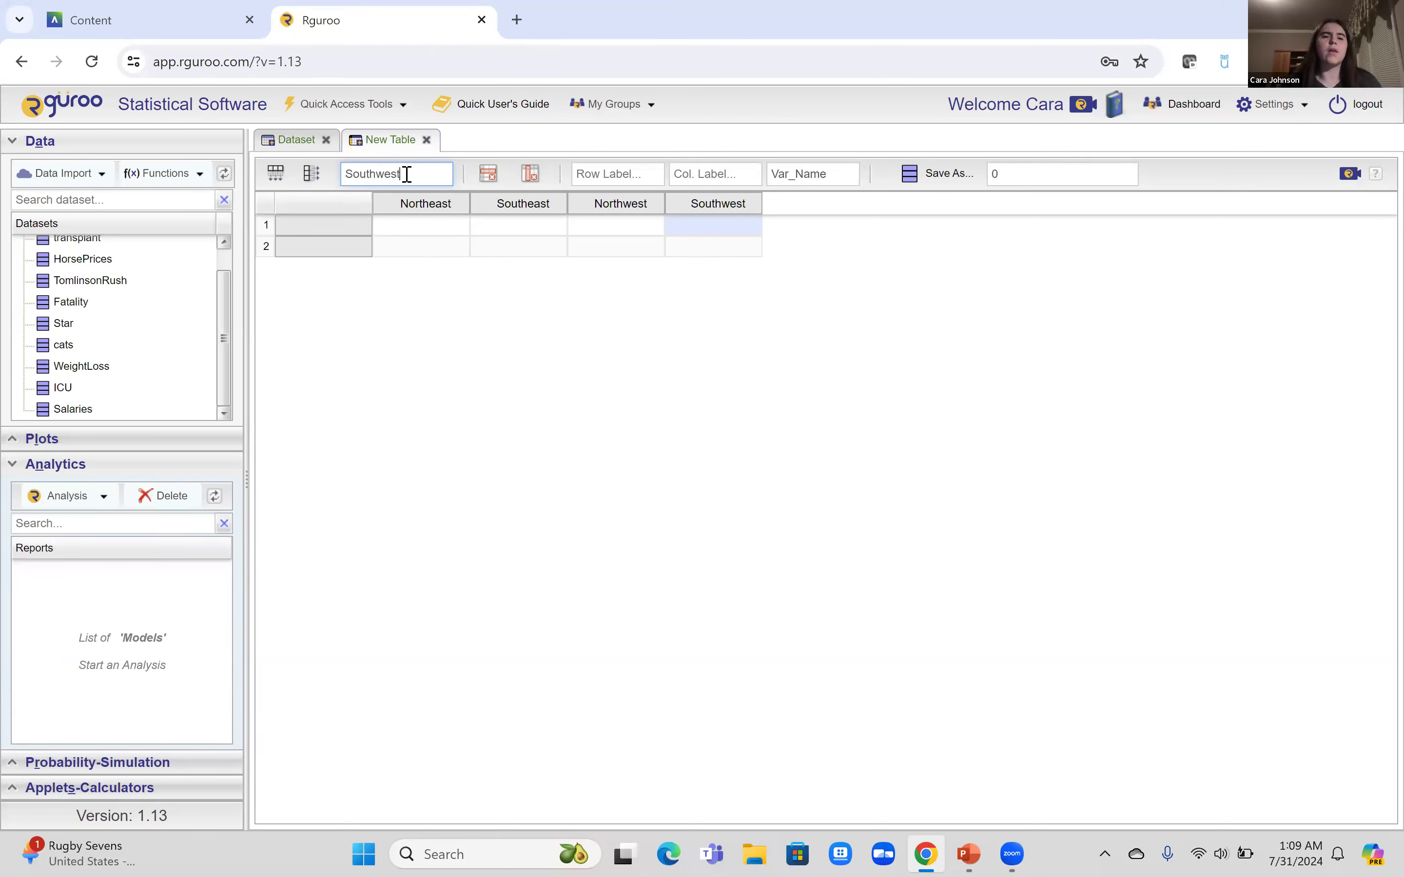
Check the row names on the PowerPoint slide and label the two Rguroo rows "Uses Instagram" and "Does Not Use Instagram"
left_click(336, 224)
mouse_move(967, 853)
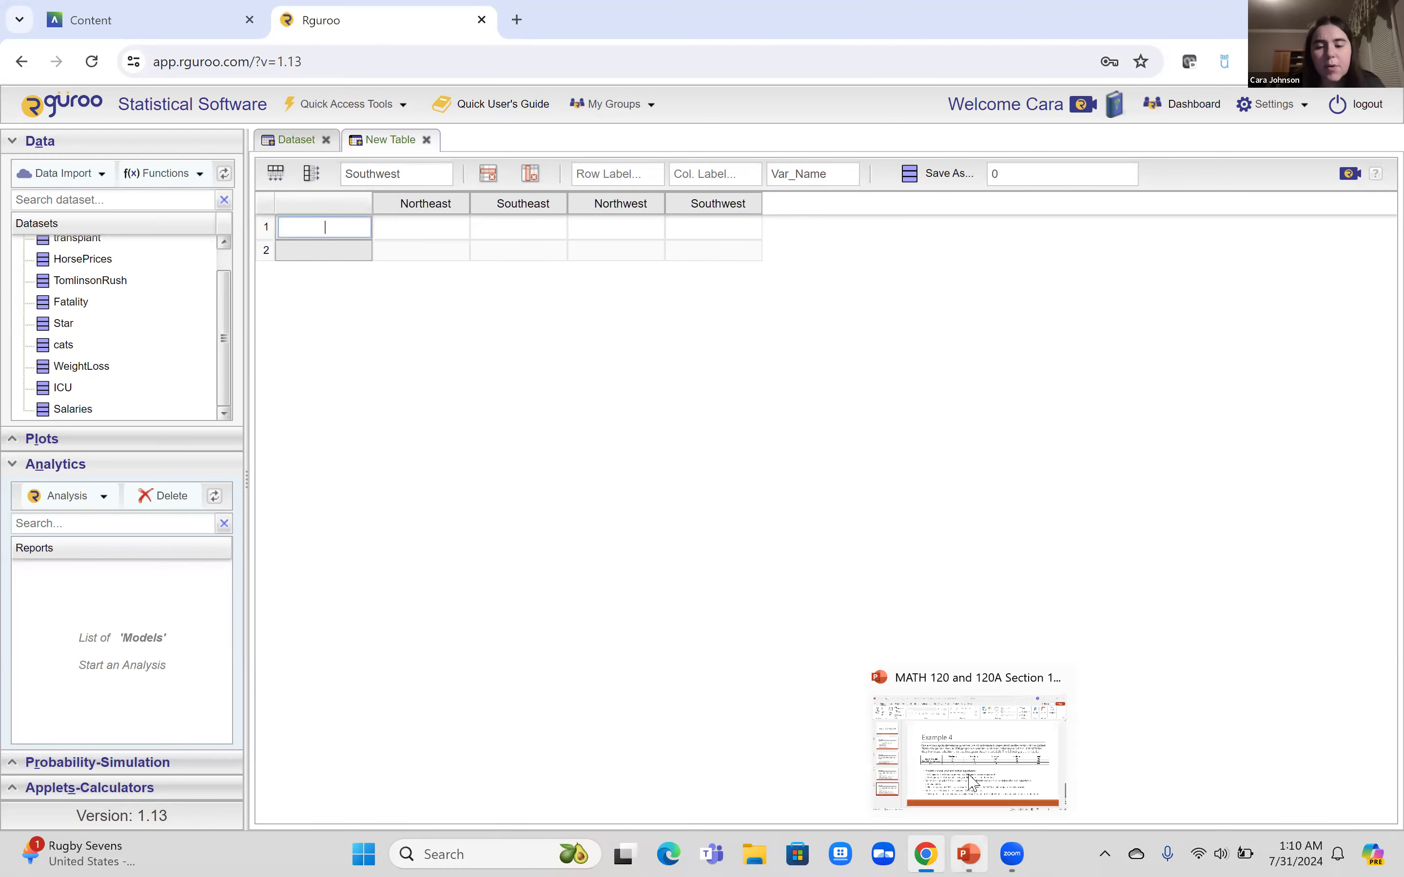
left_click(969, 775)
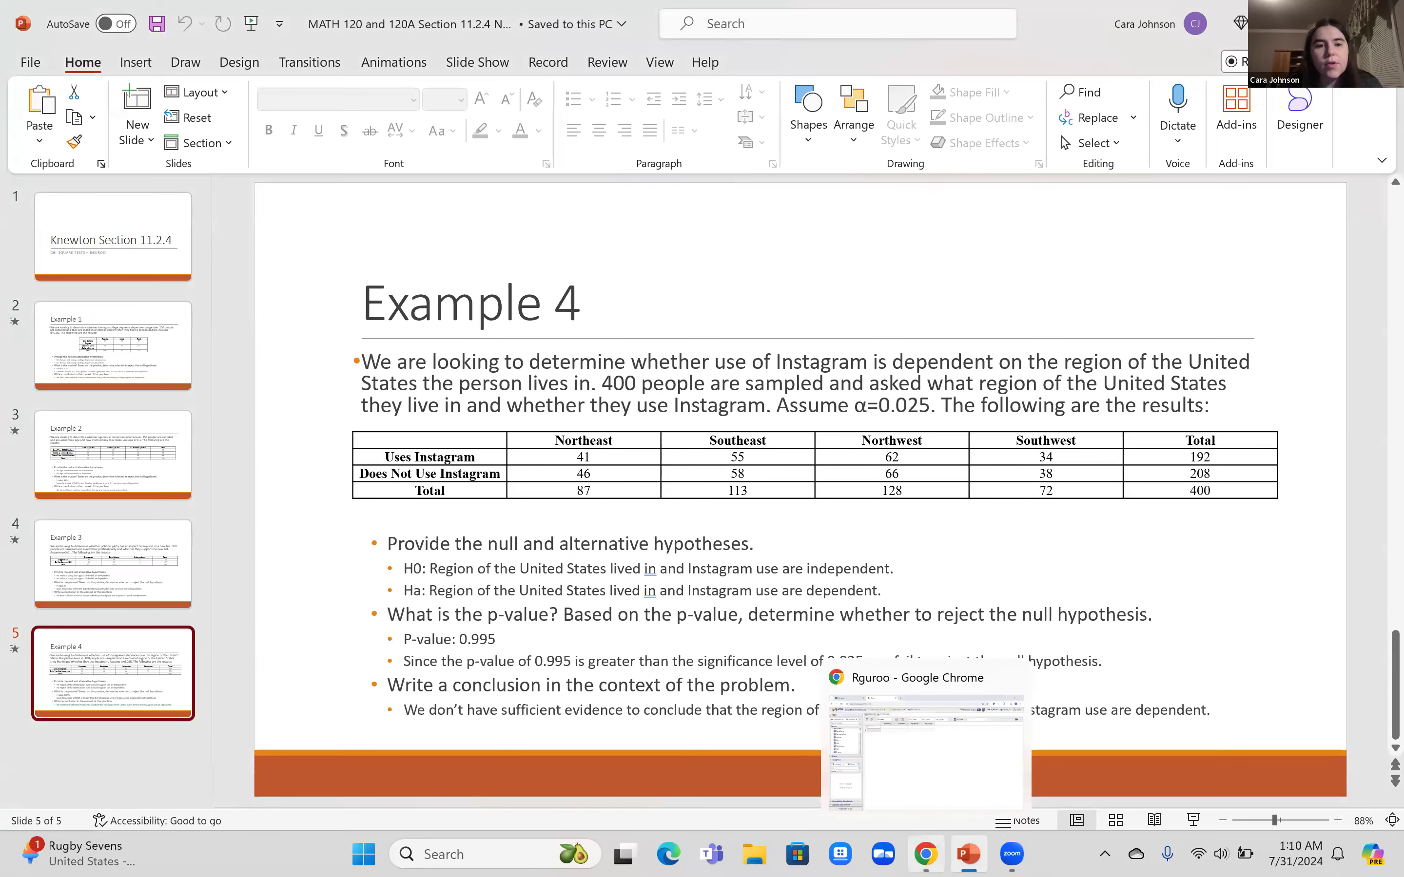
left_click(931, 777)
type("Uses Instagram")
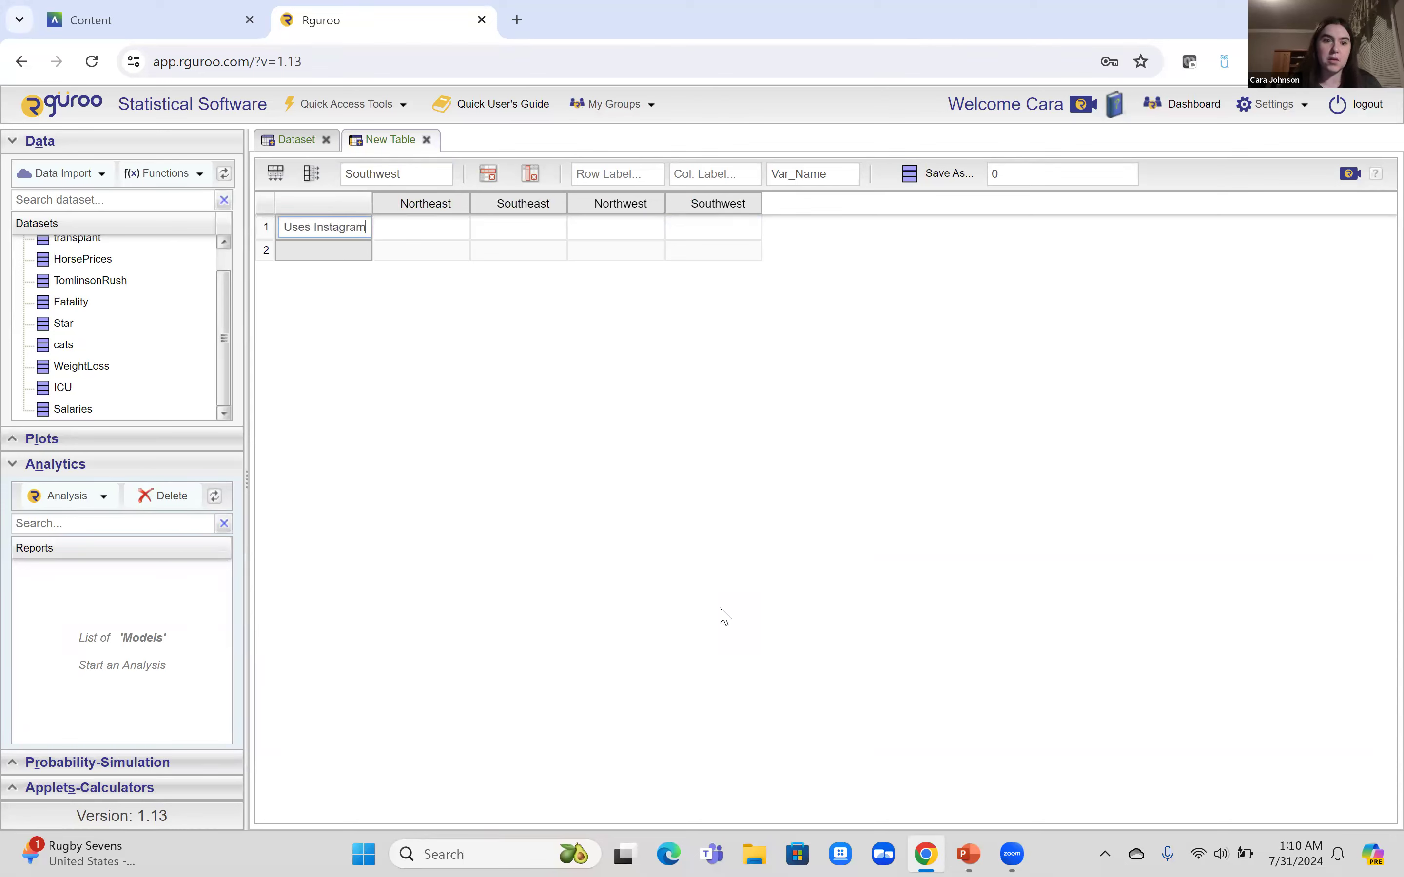
left_click(341, 255)
type("Does Not Use Instagram")
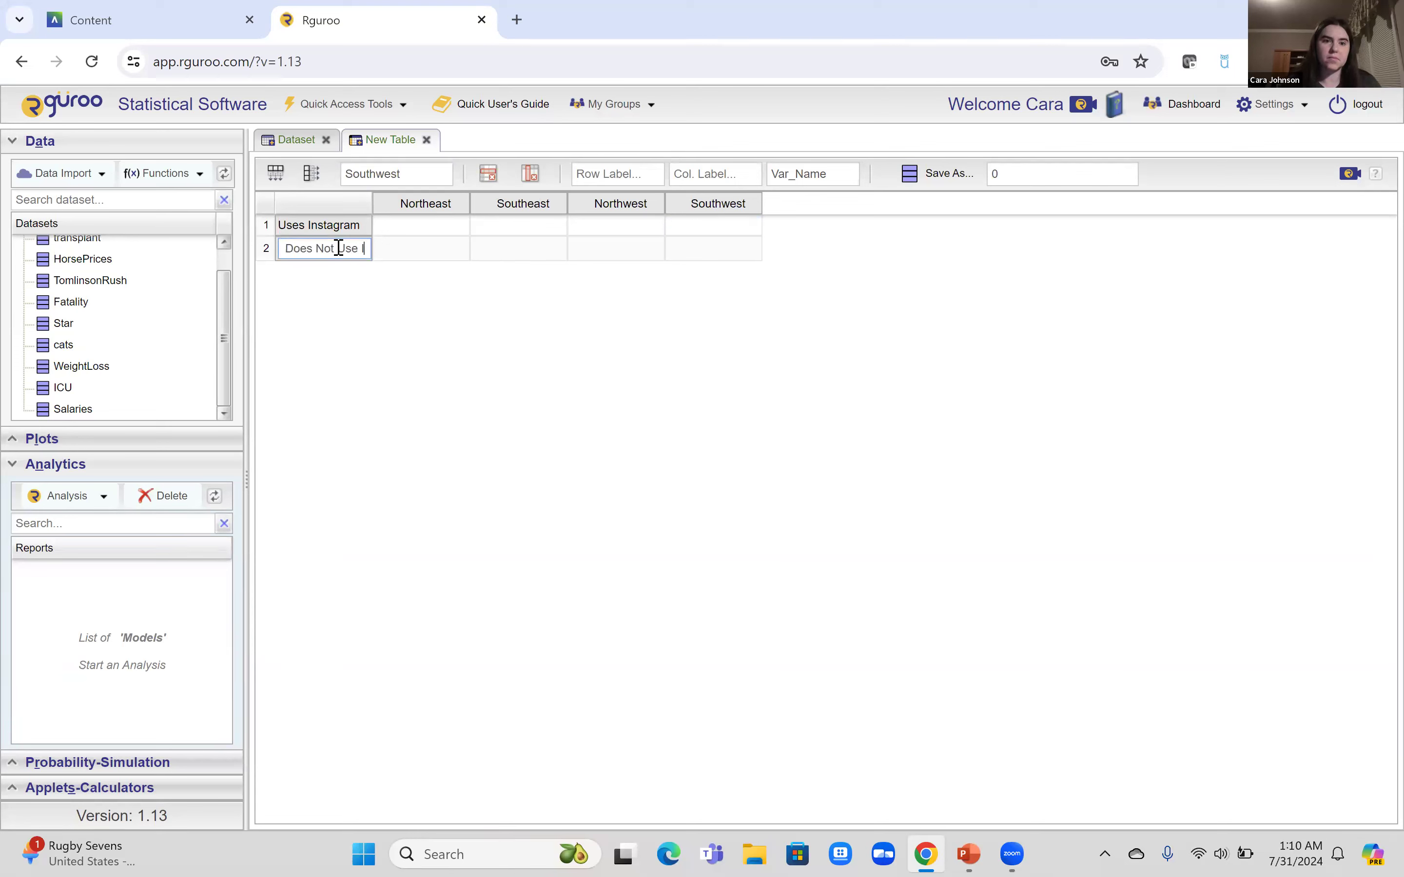
Consult the PowerPoint slide and fill the Uses Instagram row in Rguroo with 41, 55, 62 and 34
left_click(418, 232)
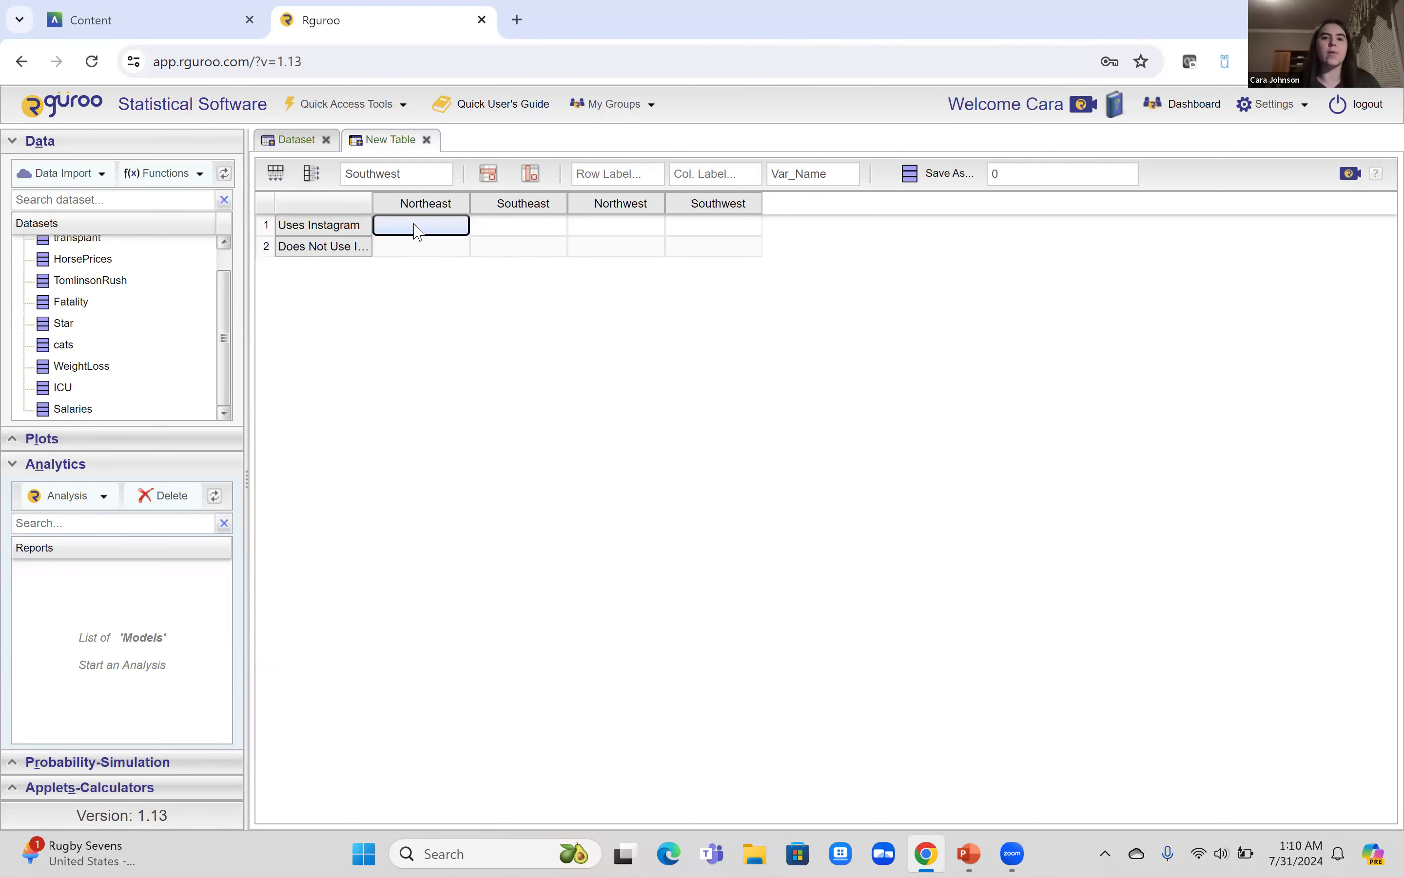
mouse_move(968, 854)
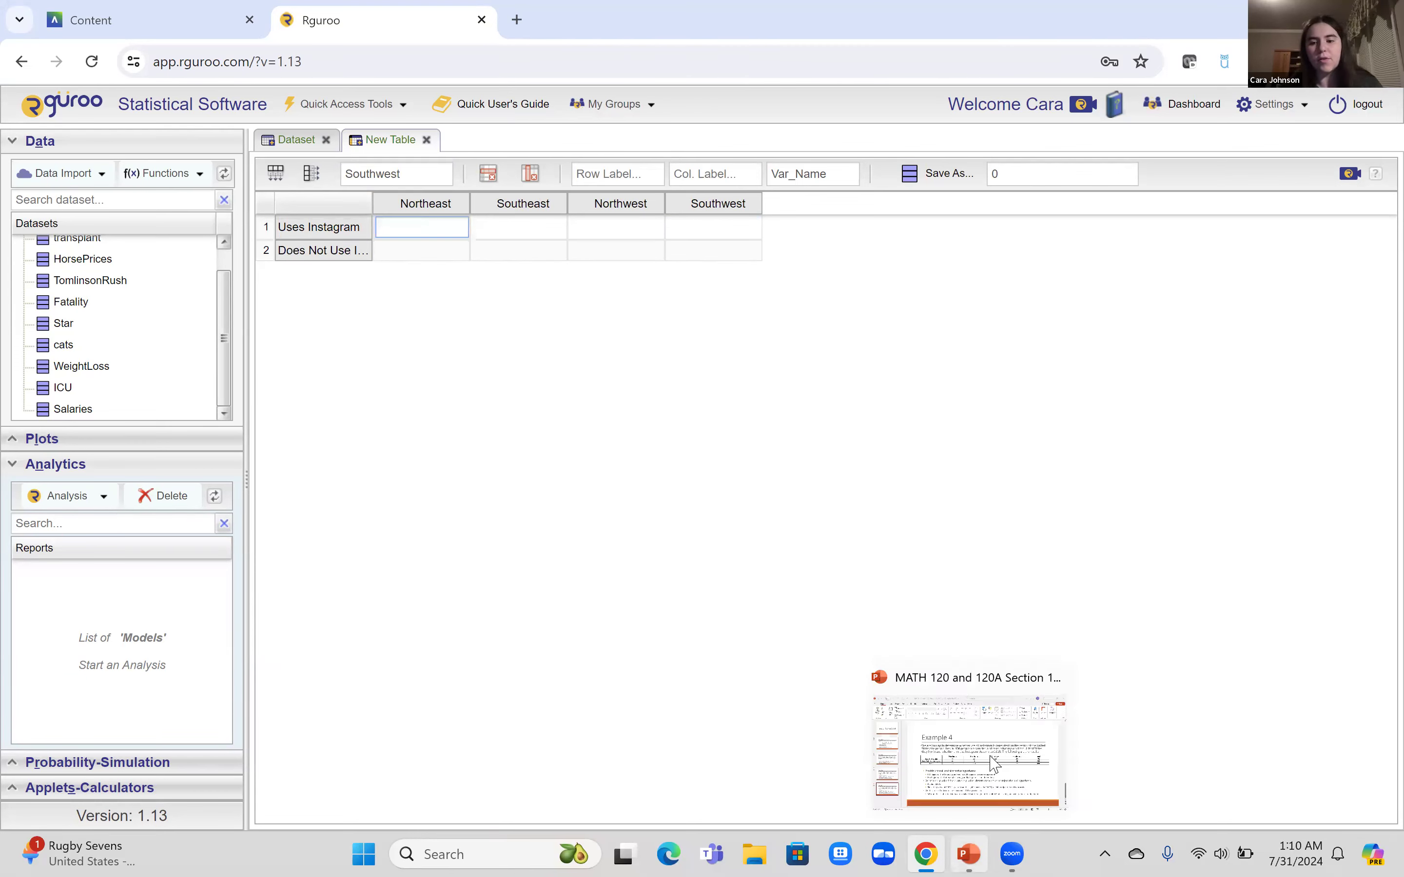
left_click(905, 687)
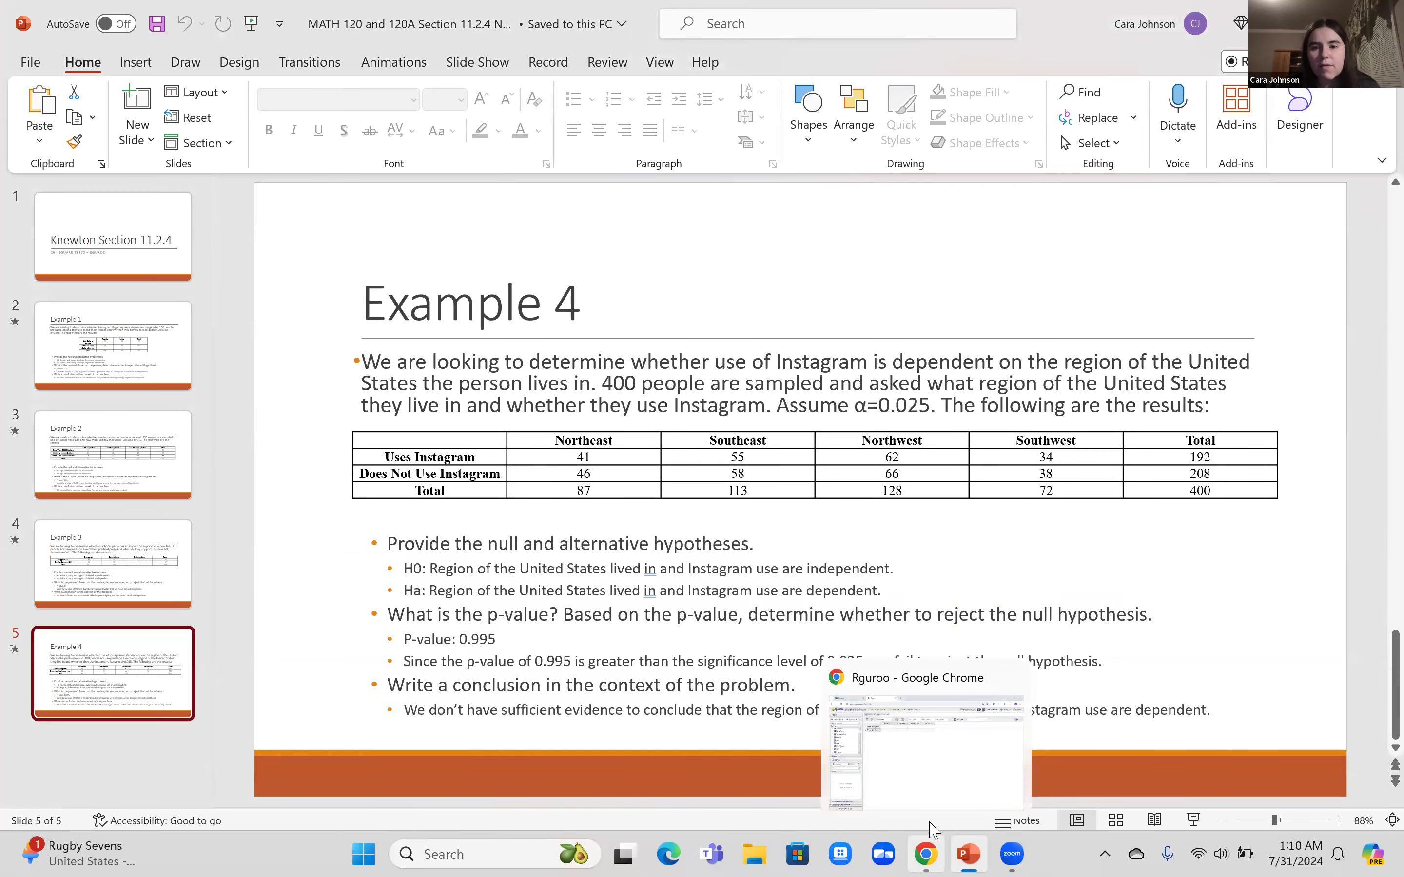
left_click(934, 734)
type("41")
key("Tab")
key("Tab")
type("62")
key("Tab")
type("34")
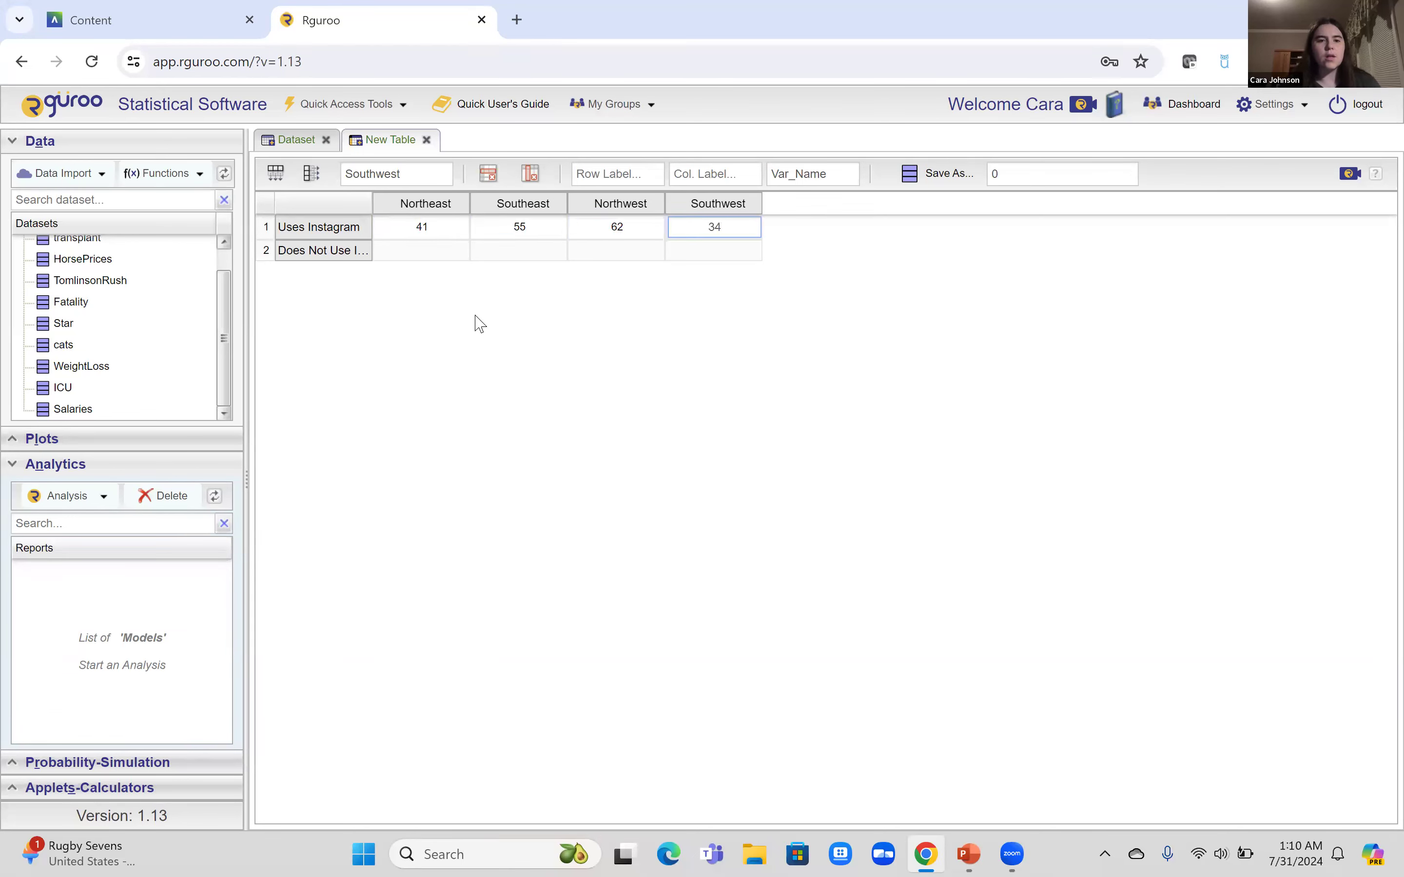
Consult the PowerPoint slide and fill the Does Not Use Instagram row in Rguroo with 46, 58, 66 and 38
left_click(425, 249)
mouse_move(969, 853)
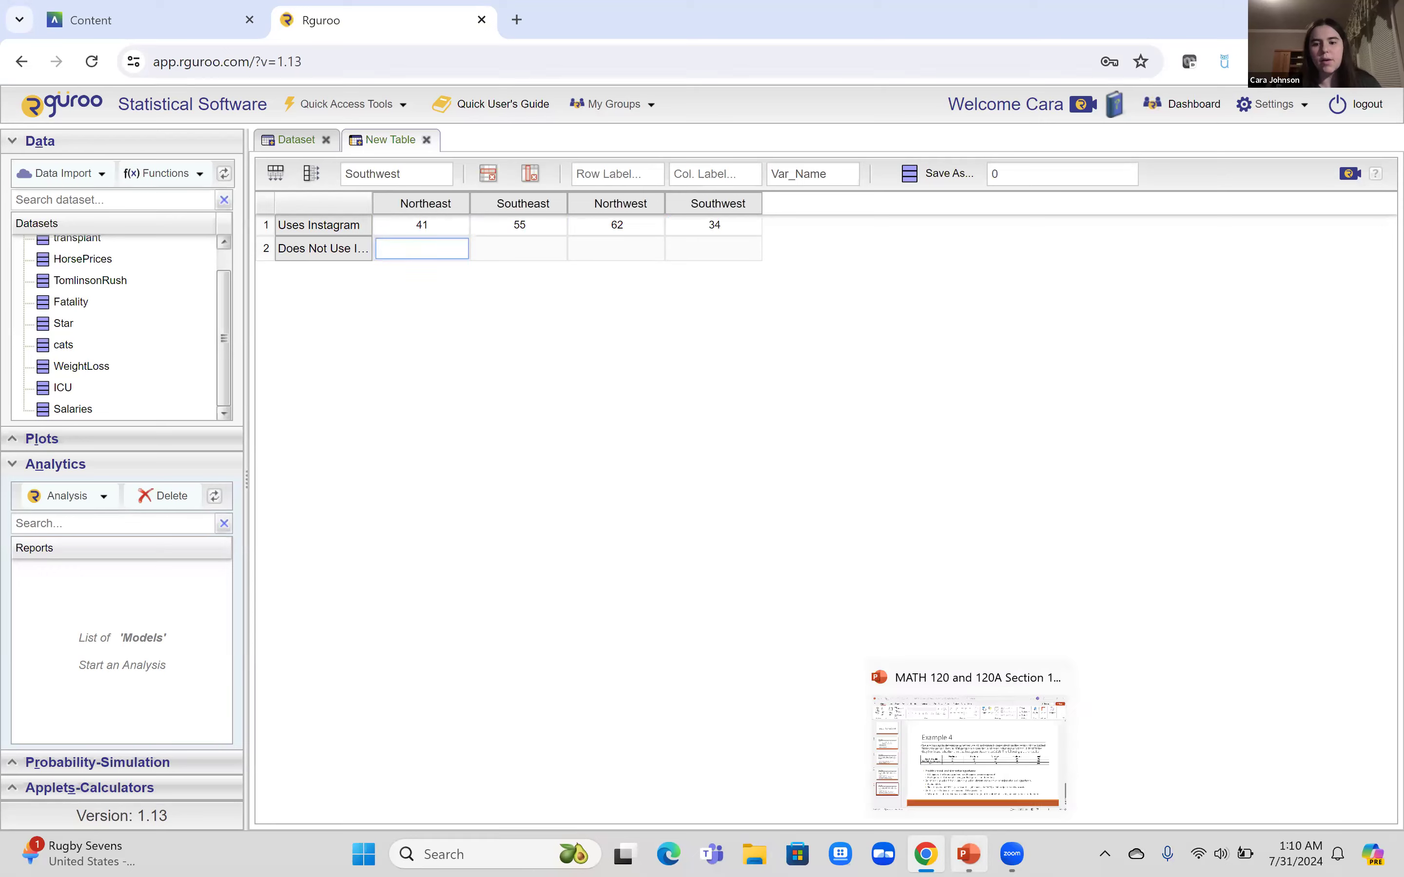
left_click(960, 747)
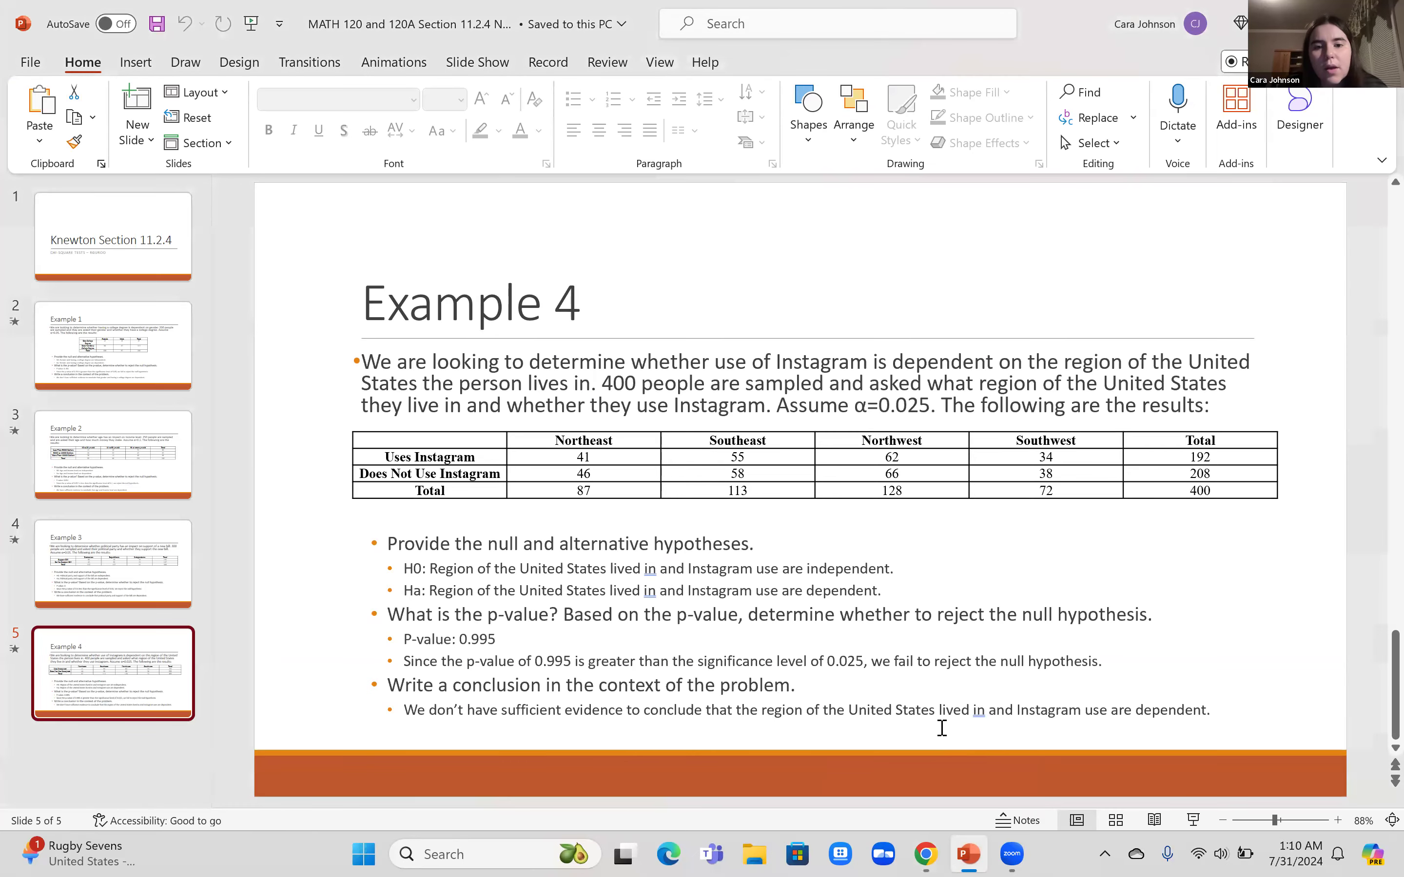
mouse_move(927, 848)
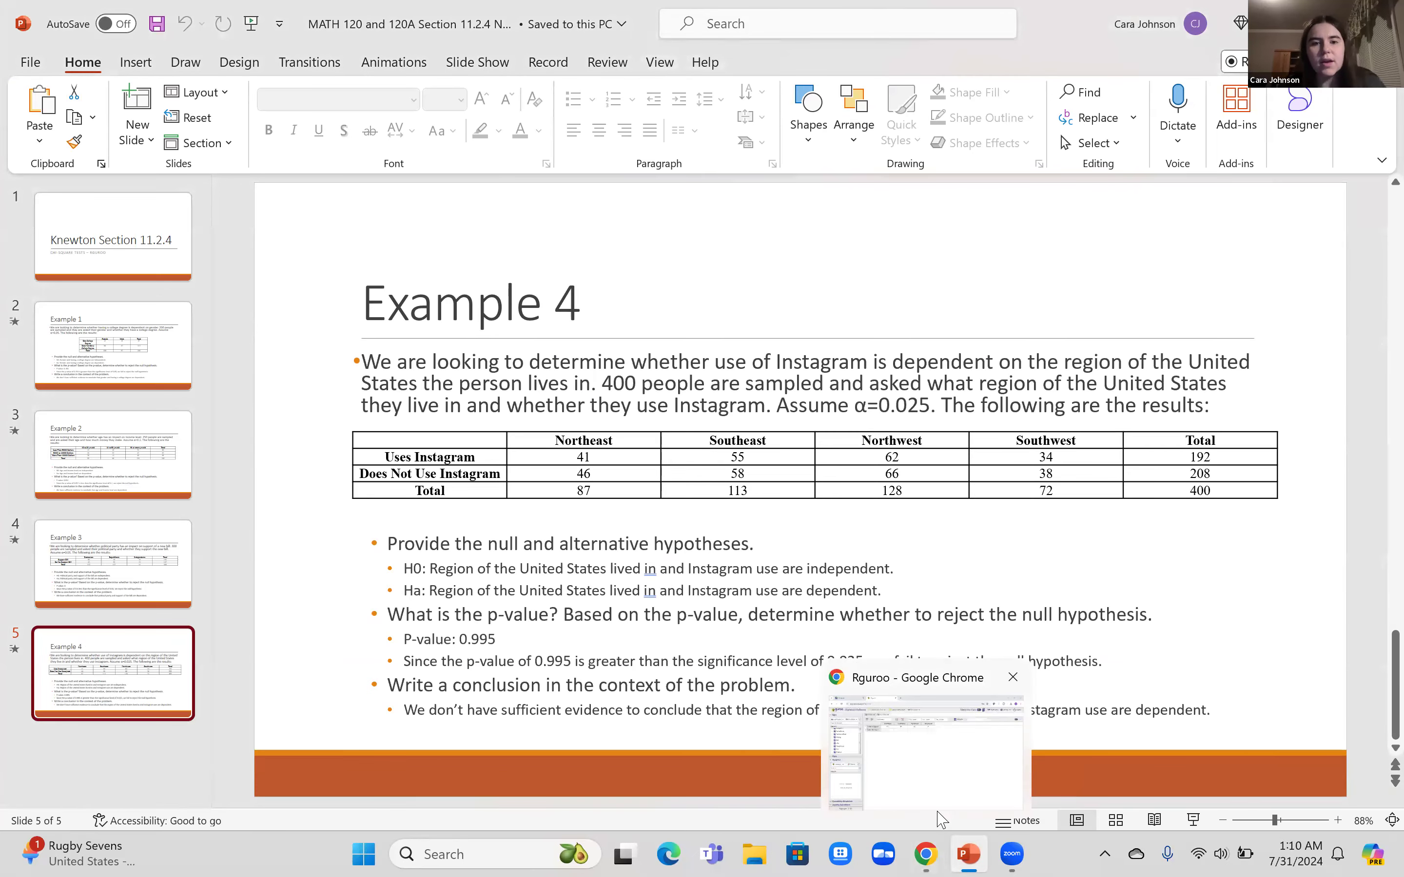
left_click(940, 817)
type("46")
key("Tab")
type("58")
key("Tab")
mouse_move(969, 853)
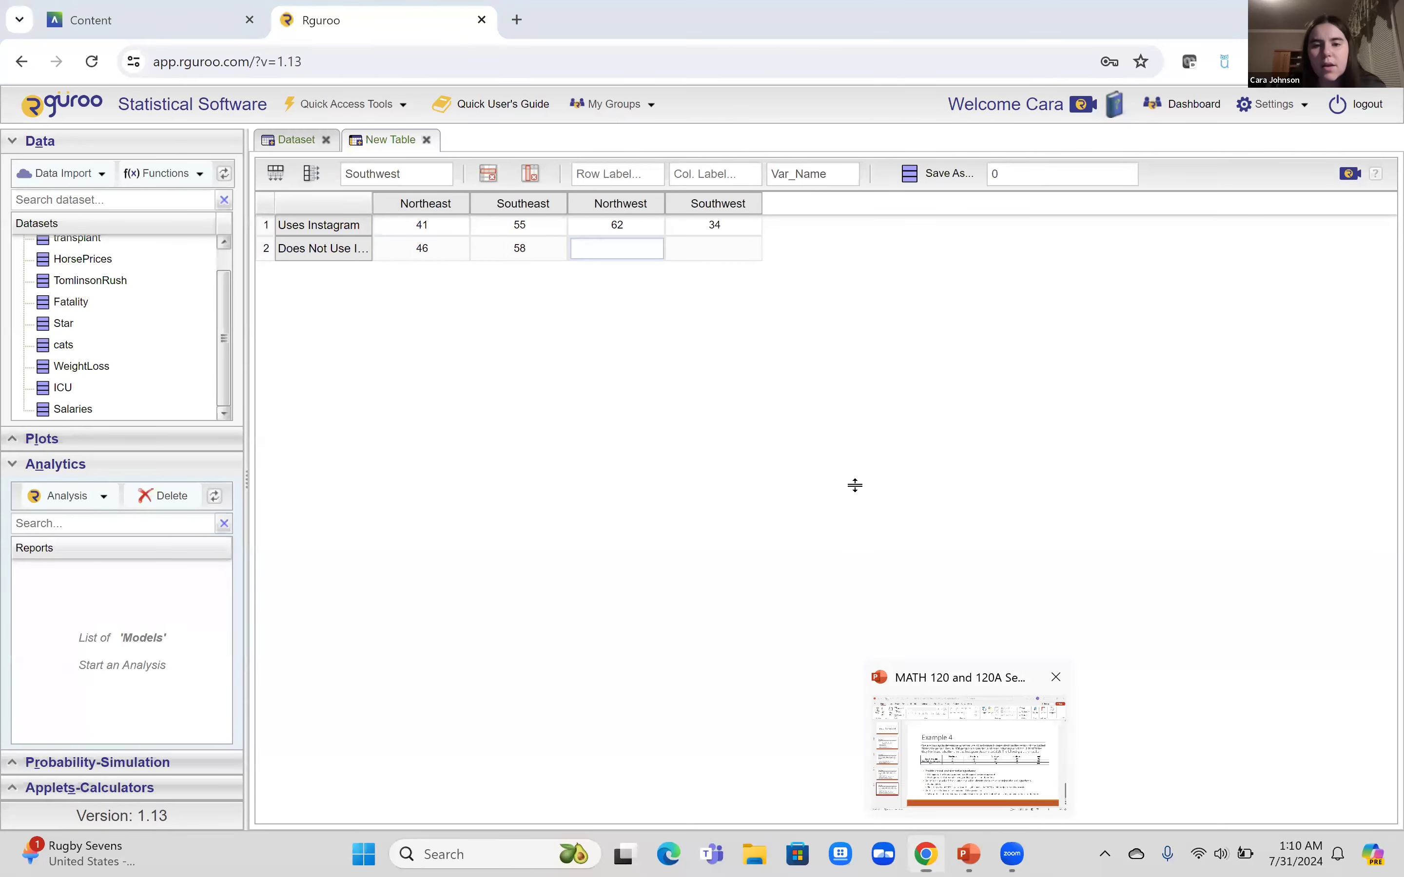
left_click(978, 708)
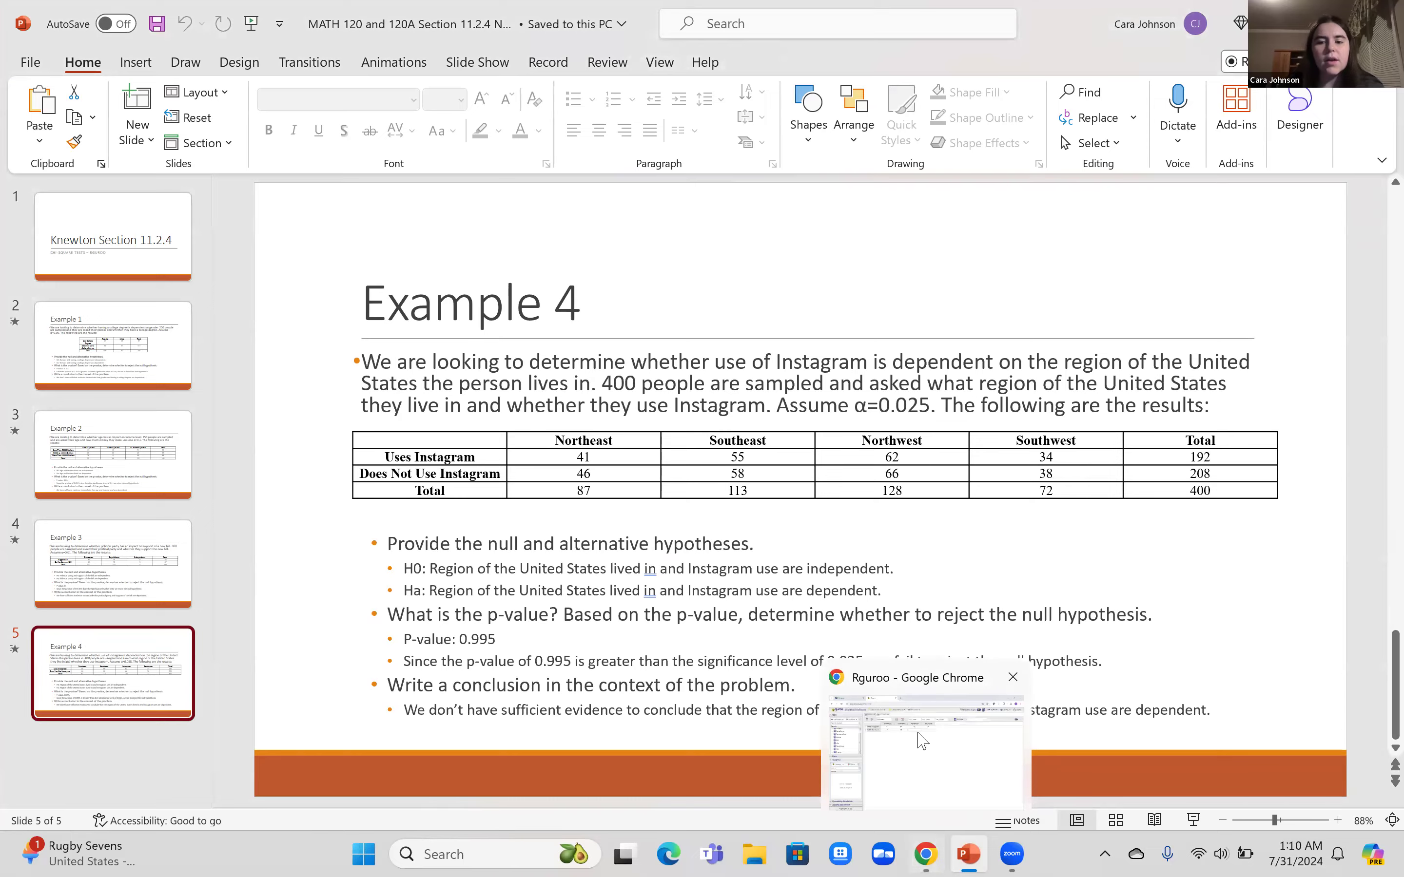
left_click(922, 741)
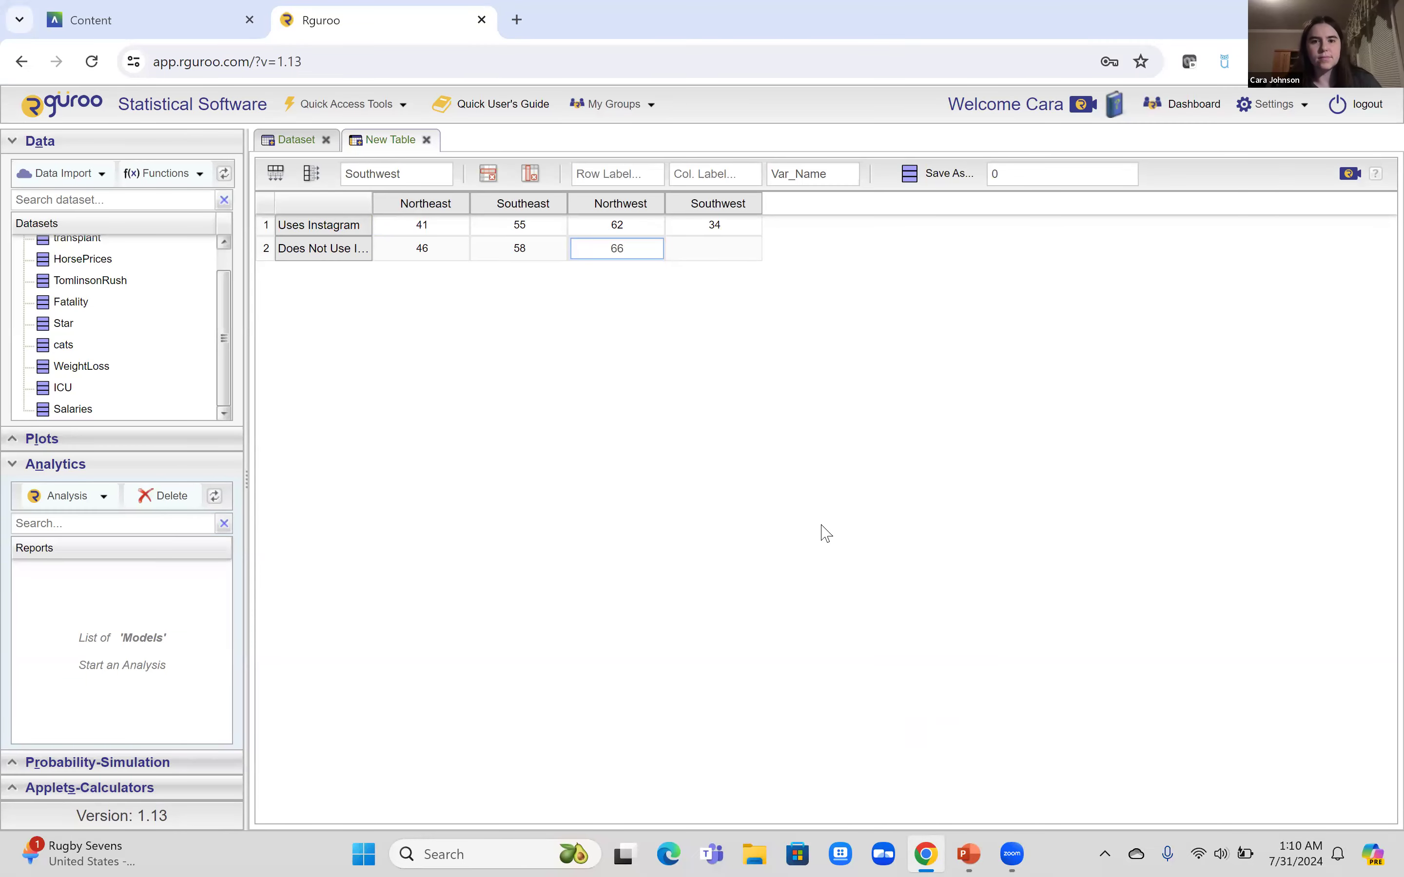
left_click(716, 248)
type("3")
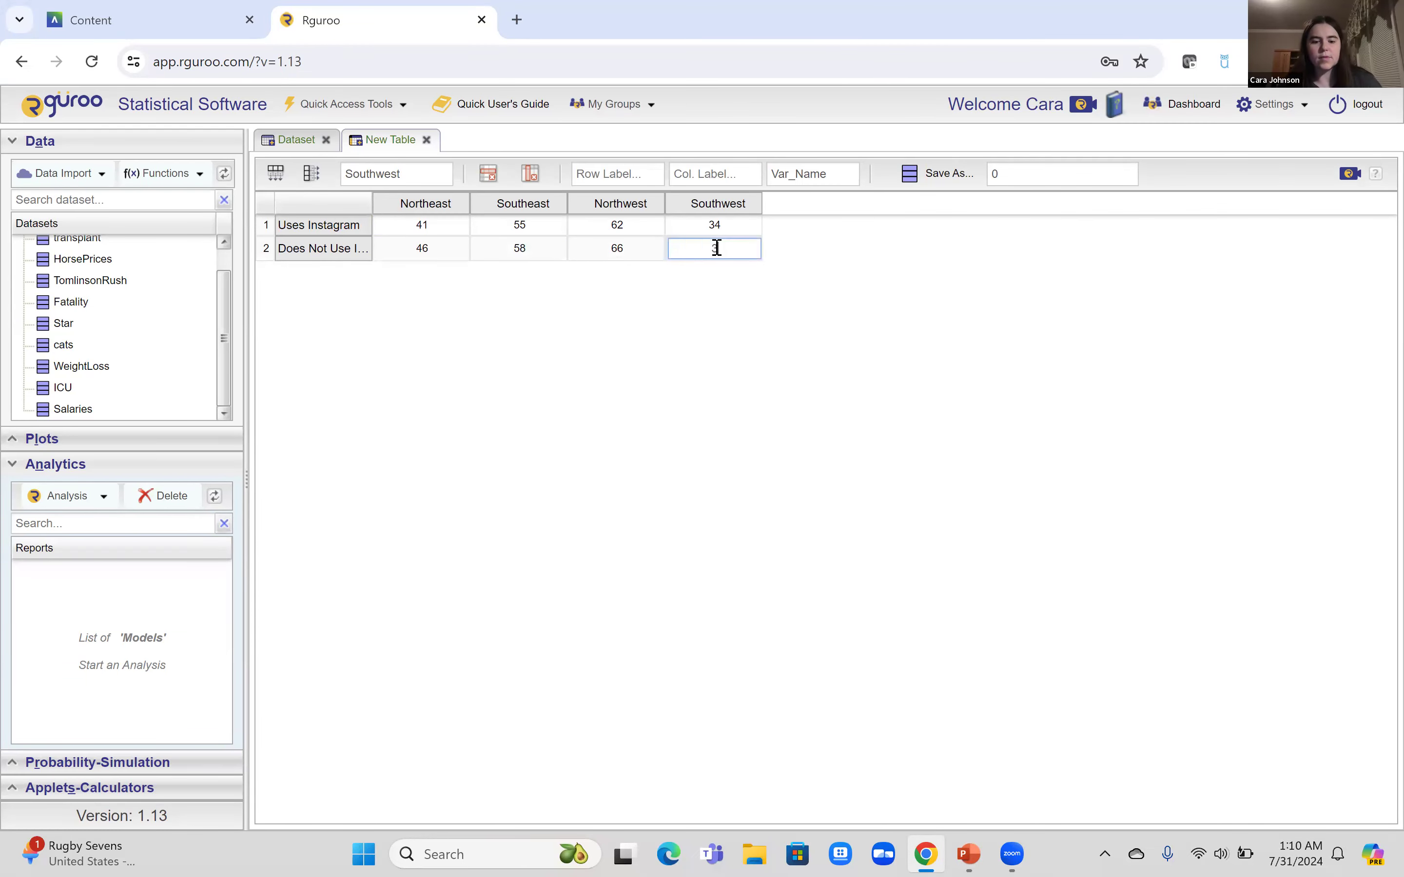
type("8")
key("Return")
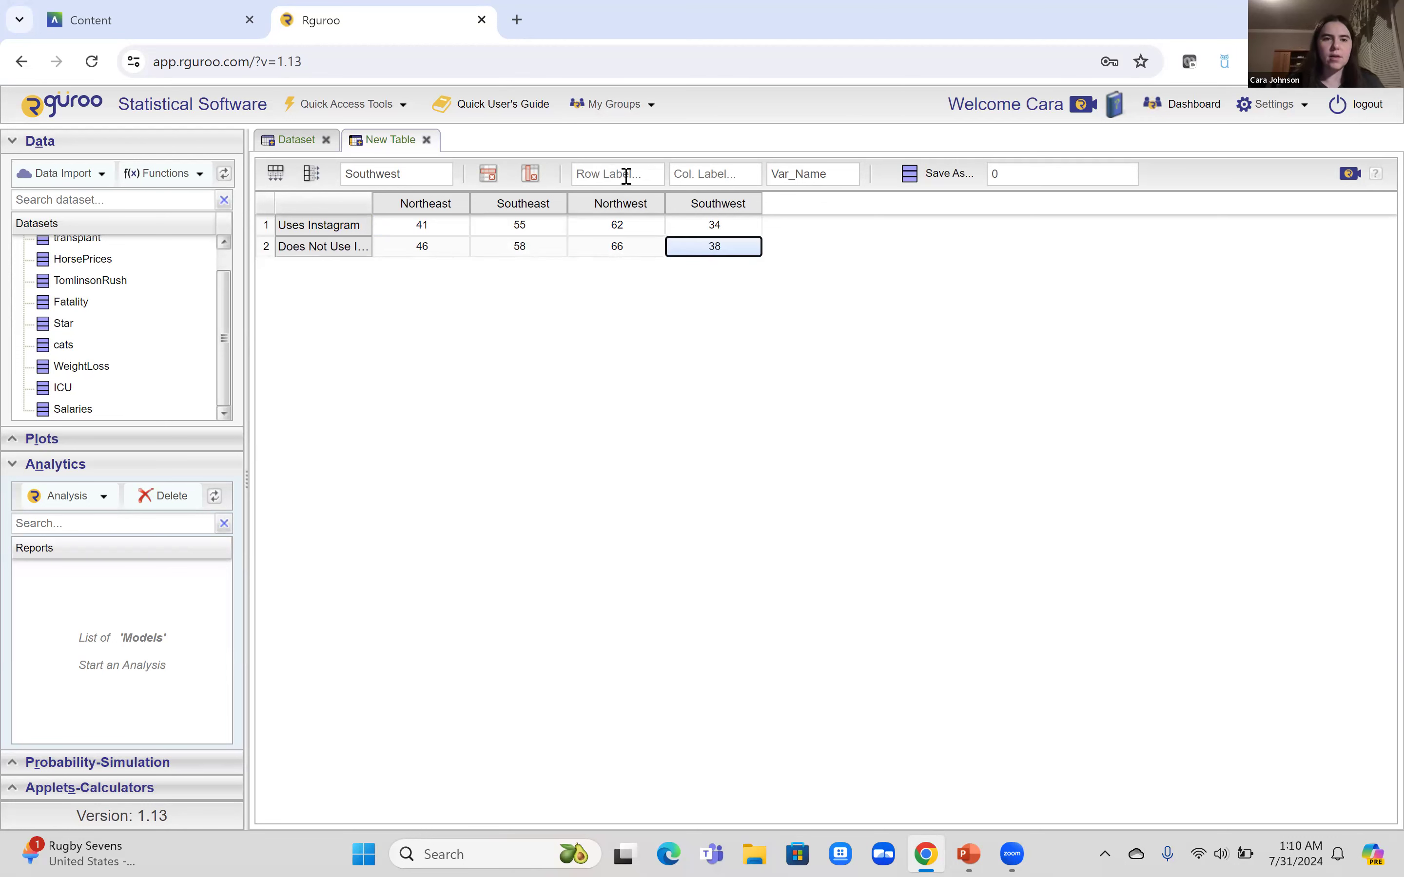
Set the table's row label to "Instagram Use" and its column label to "Region"
left_click(642, 174)
type("In")
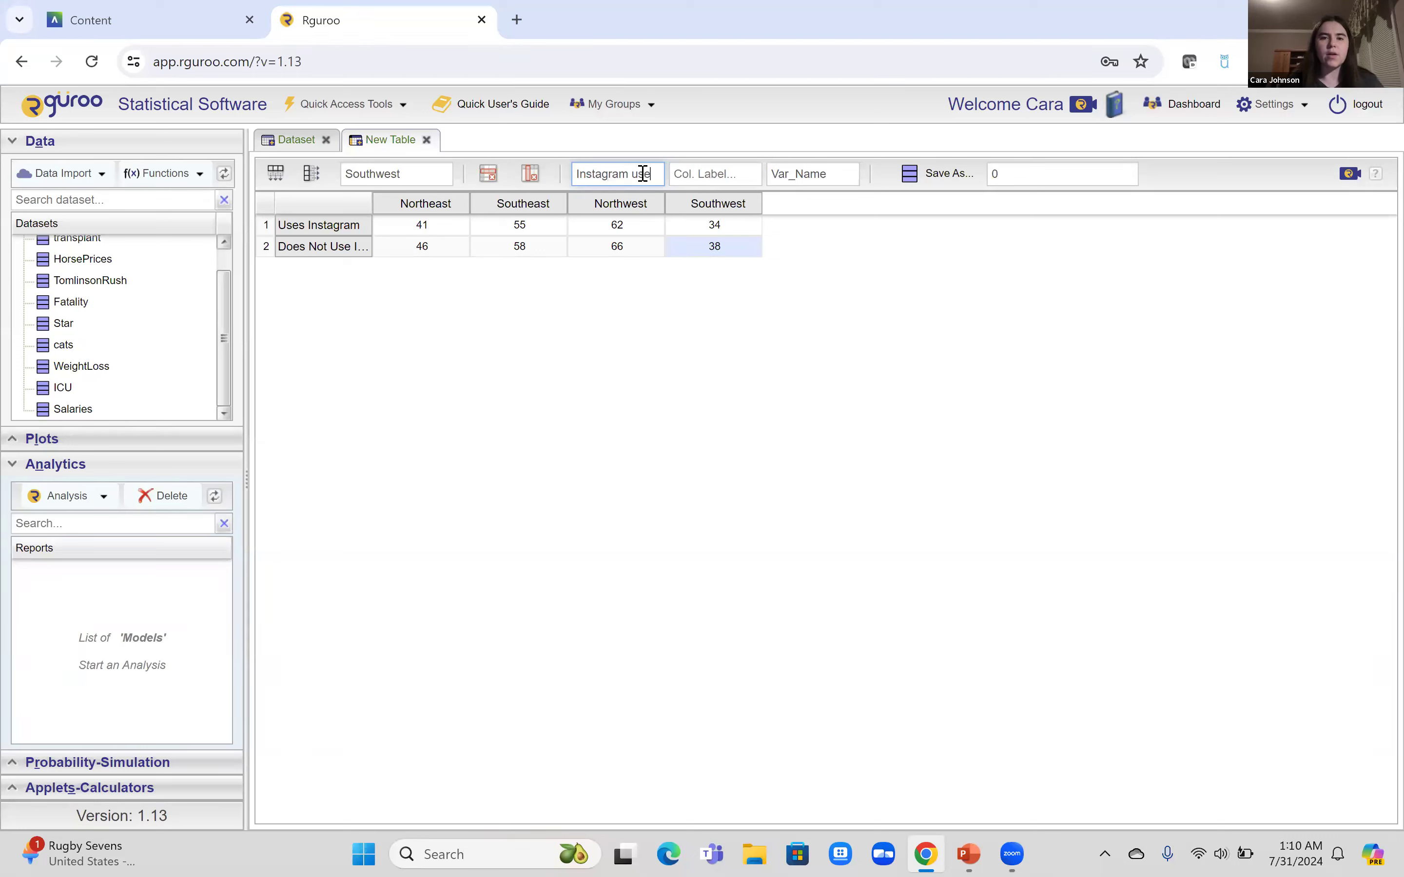
type("stagram Use")
left_click(681, 171)
type("Region")
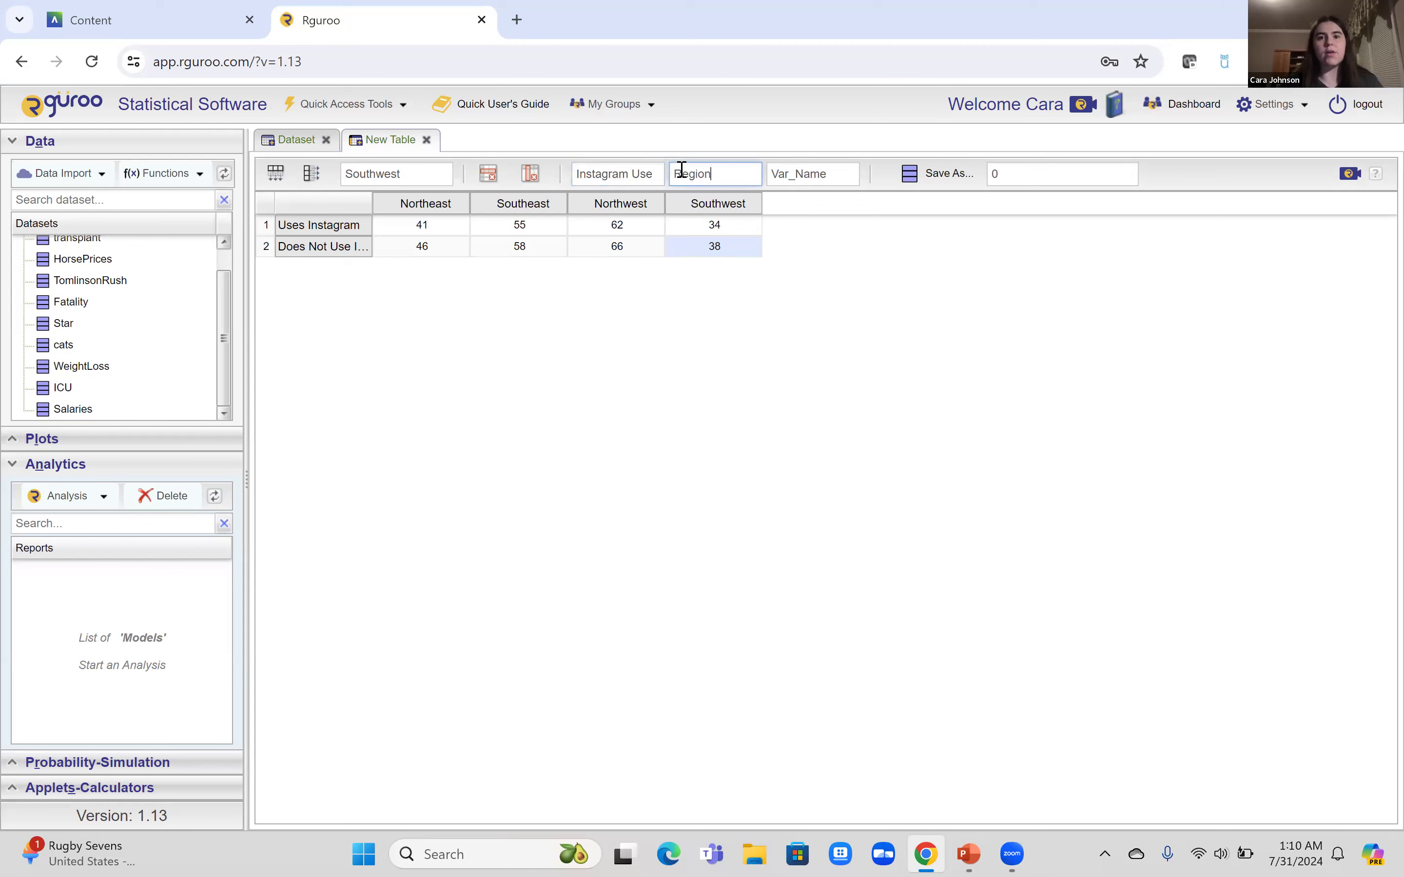
Save the table as a dataset named "Region and Instagram Use"
left_click(1034, 172)
type("Regional")
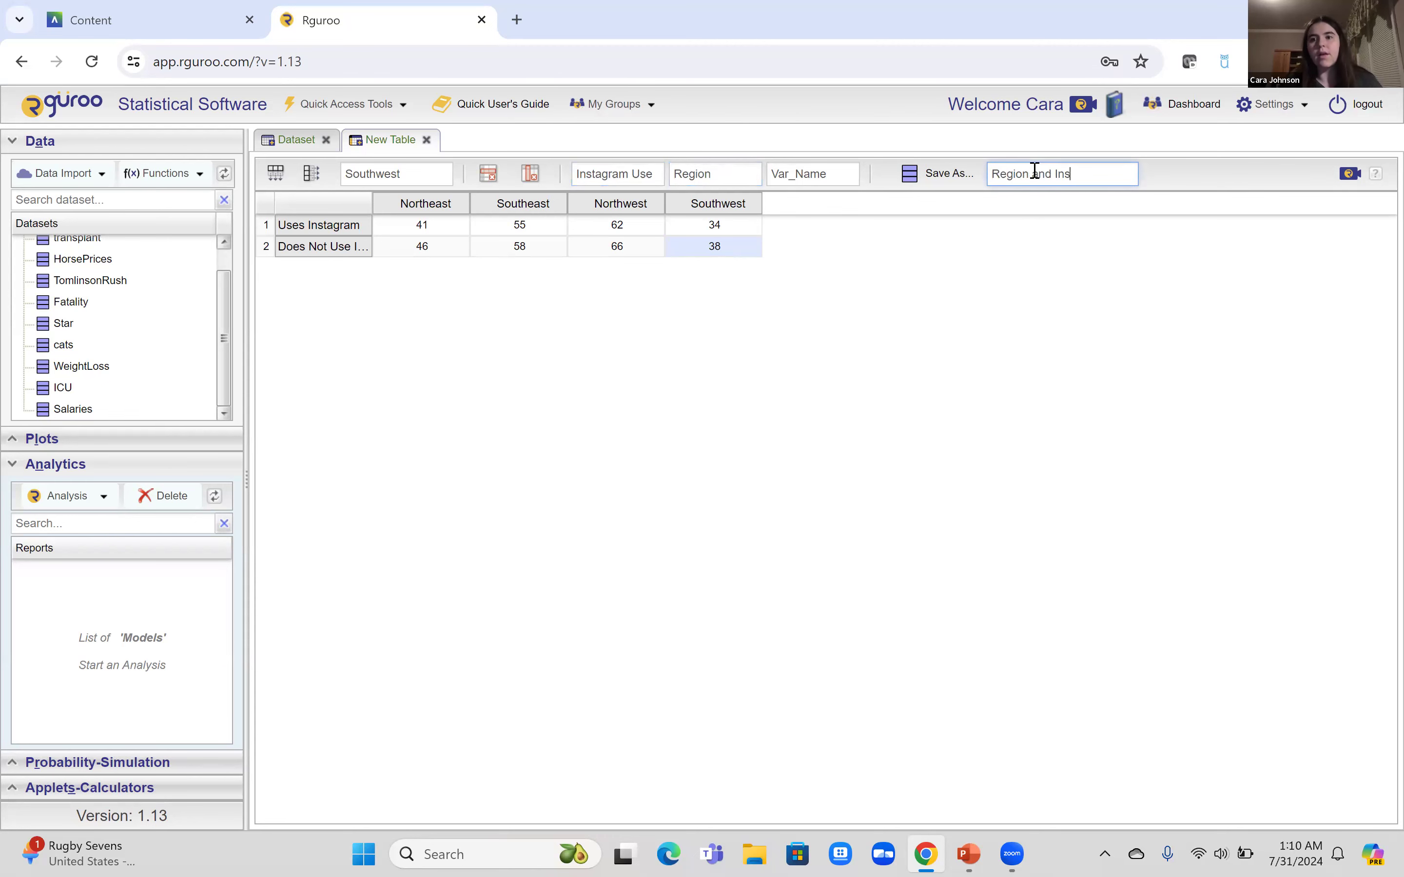
left_click(960, 173)
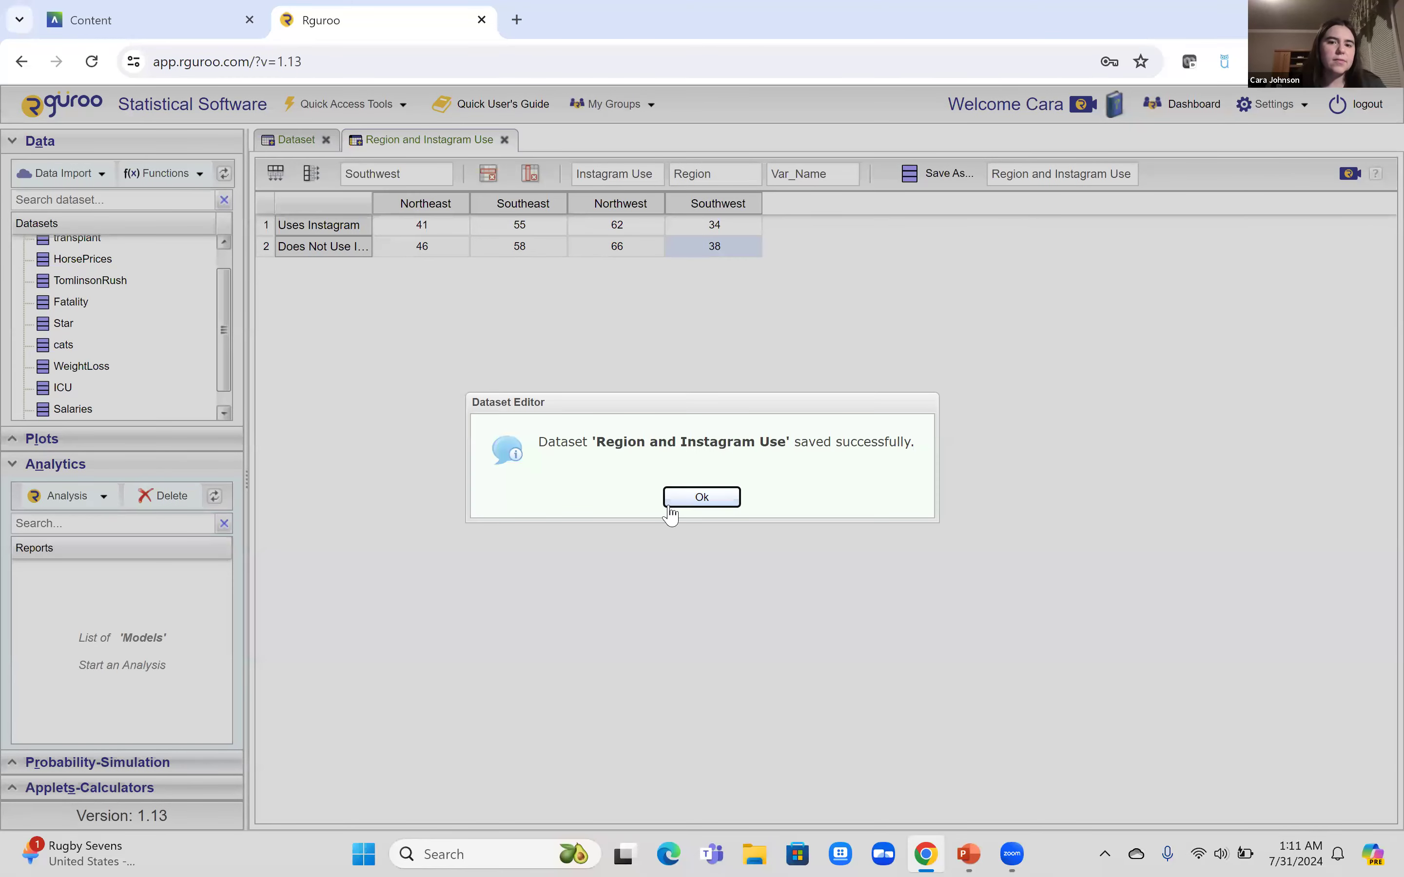
Dismiss the save confirmation and start a two-way contingency table analysis on the "Region and Instagram Use" dataset
key("Return")
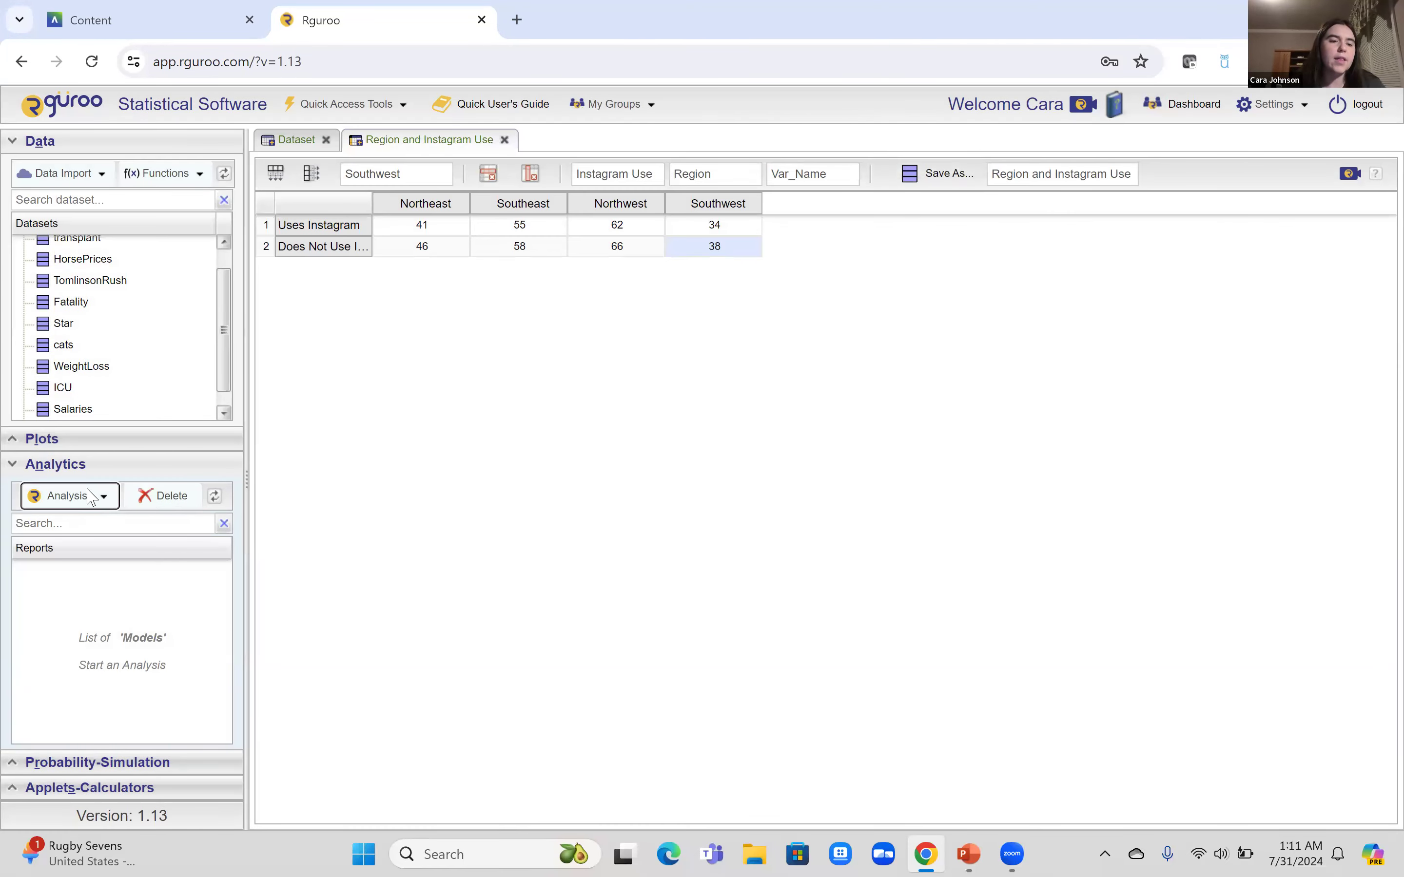
left_click(67, 496)
left_click(114, 627)
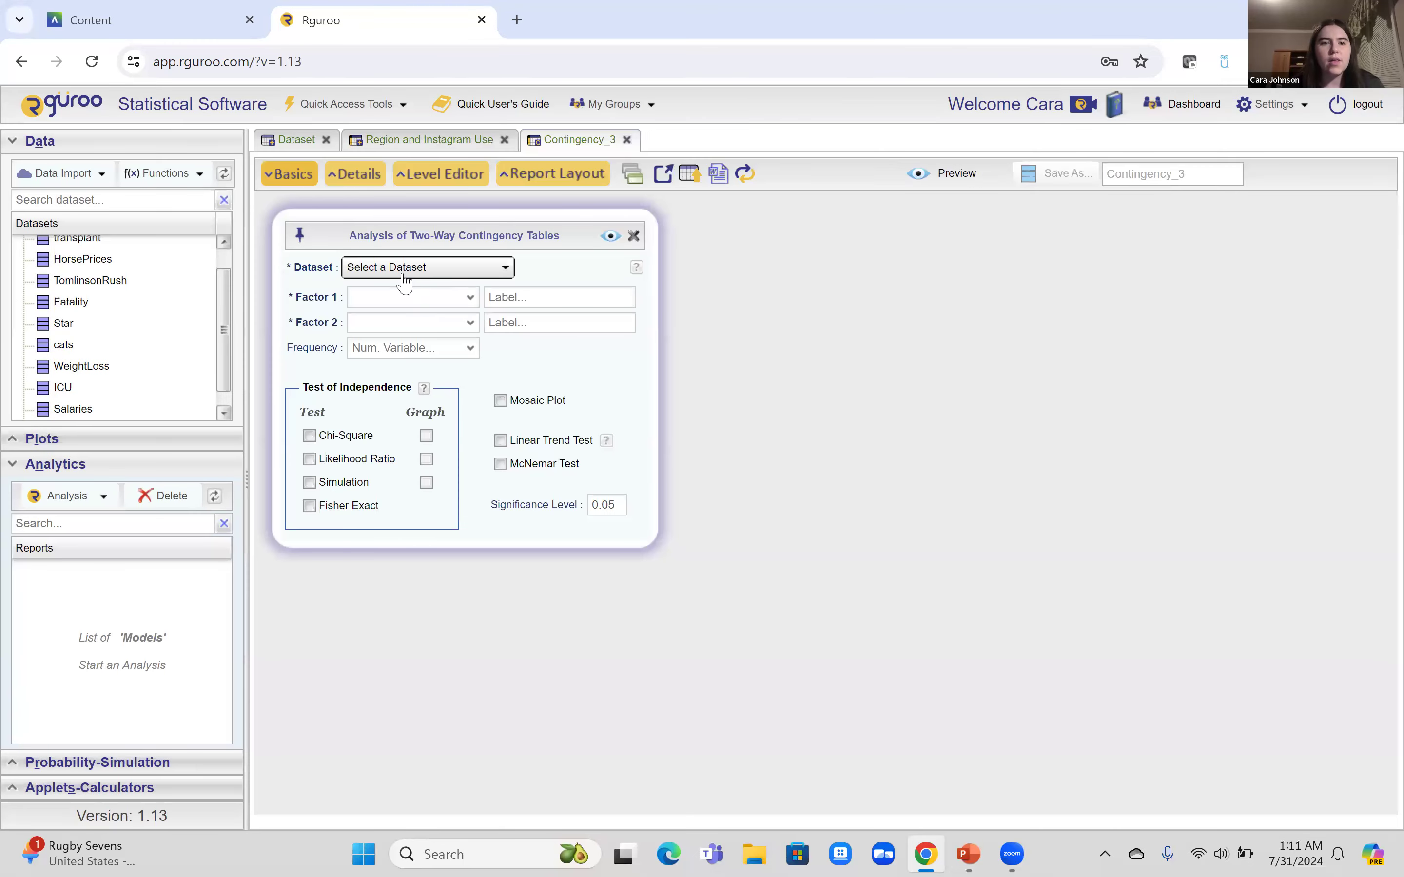
left_click(404, 283)
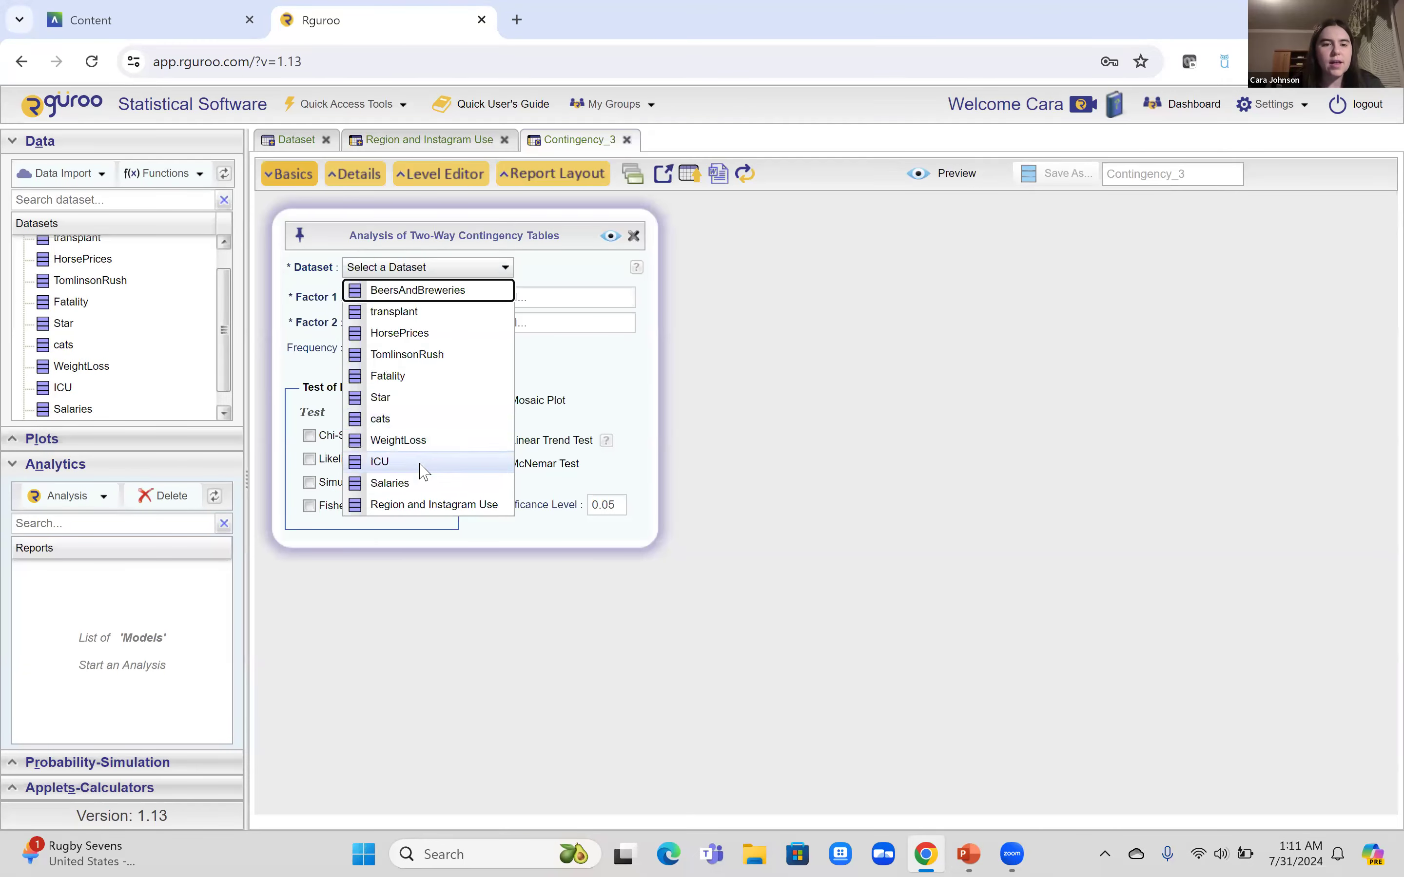
left_click(413, 503)
Set Factor 1 to Instagram.Use, Factor 2 to Region and the frequency variable to Var_Name
left_click(468, 299)
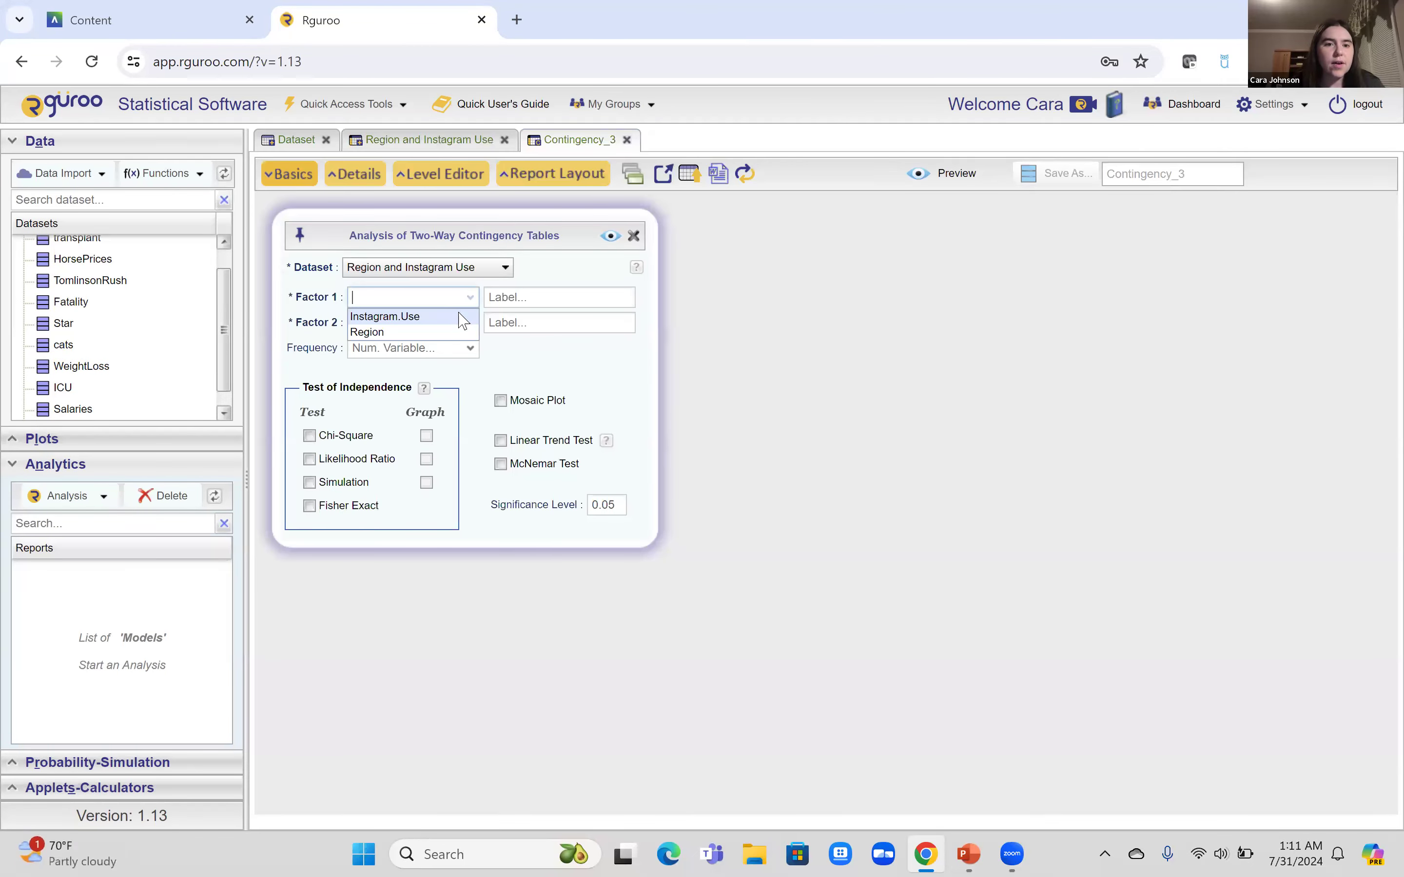
left_click(458, 314)
left_click(471, 328)
left_click(464, 361)
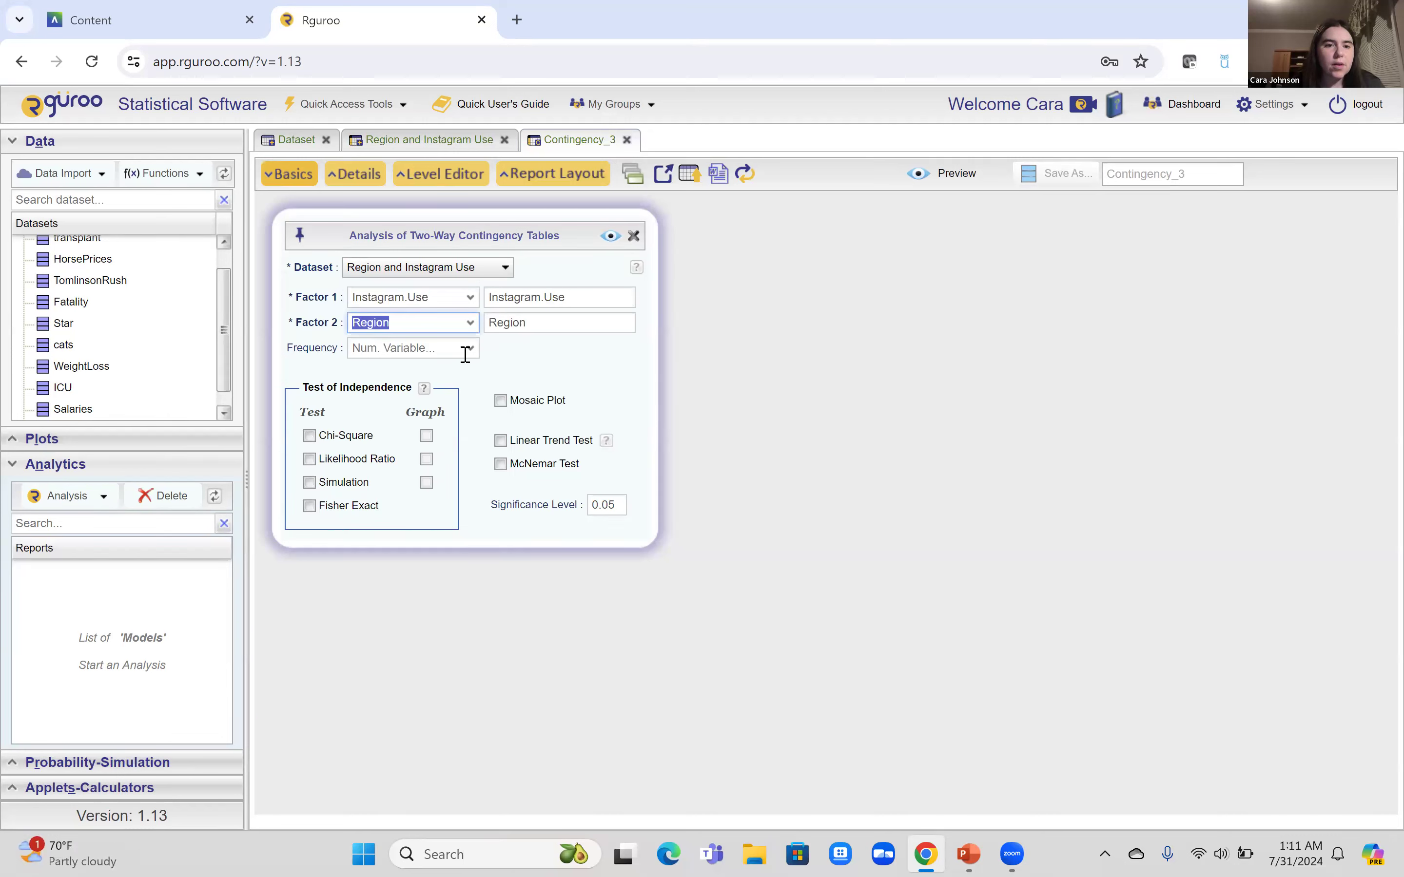
left_click(467, 350)
left_click(464, 368)
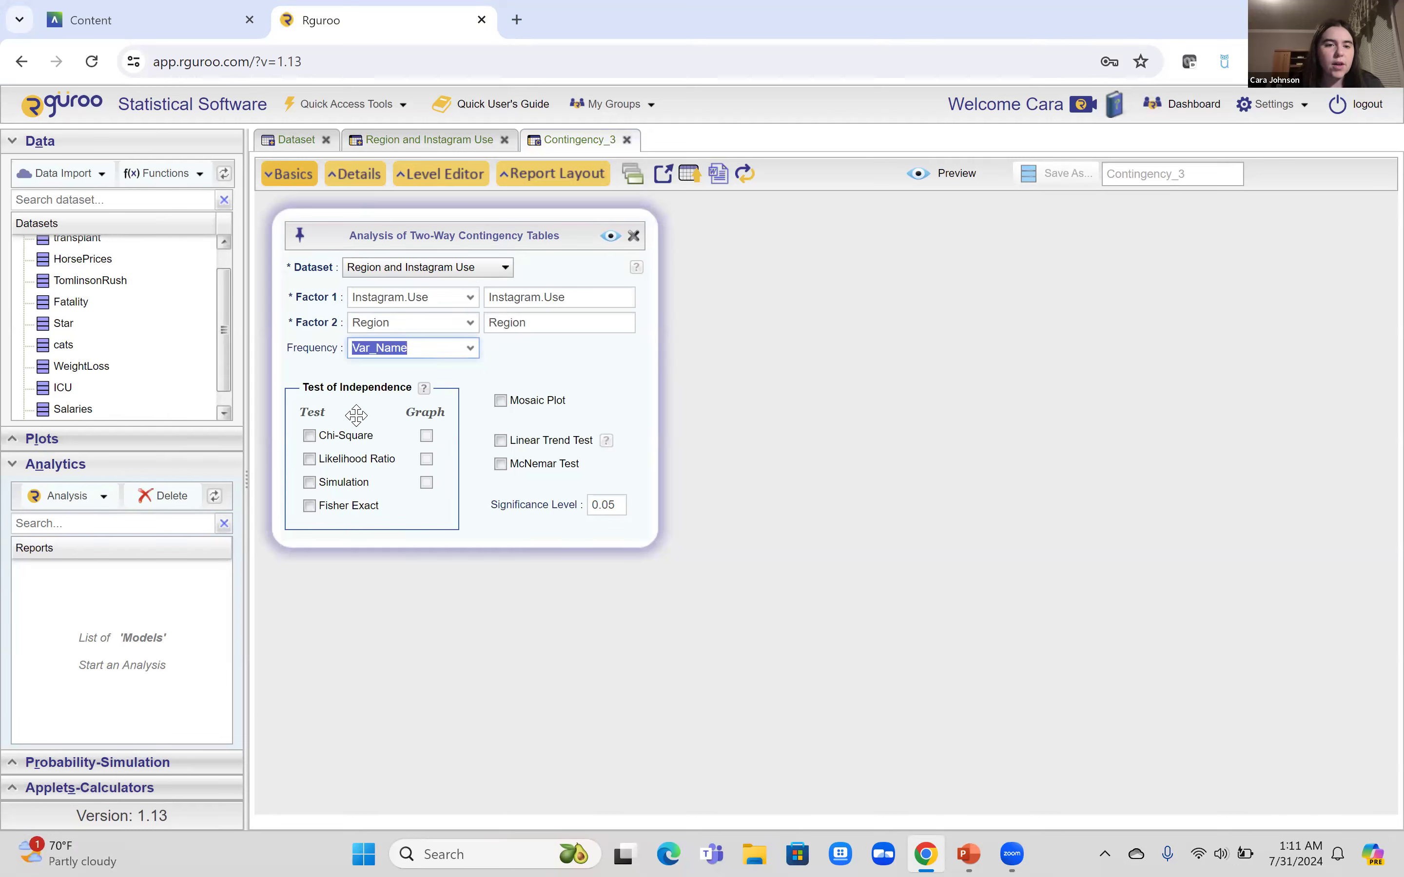
Enable the Chi-Square test with its graph at significance level 0.025, checking the level against the Example 4 slide in PowerPoint
left_click(309, 436)
left_click(611, 506)
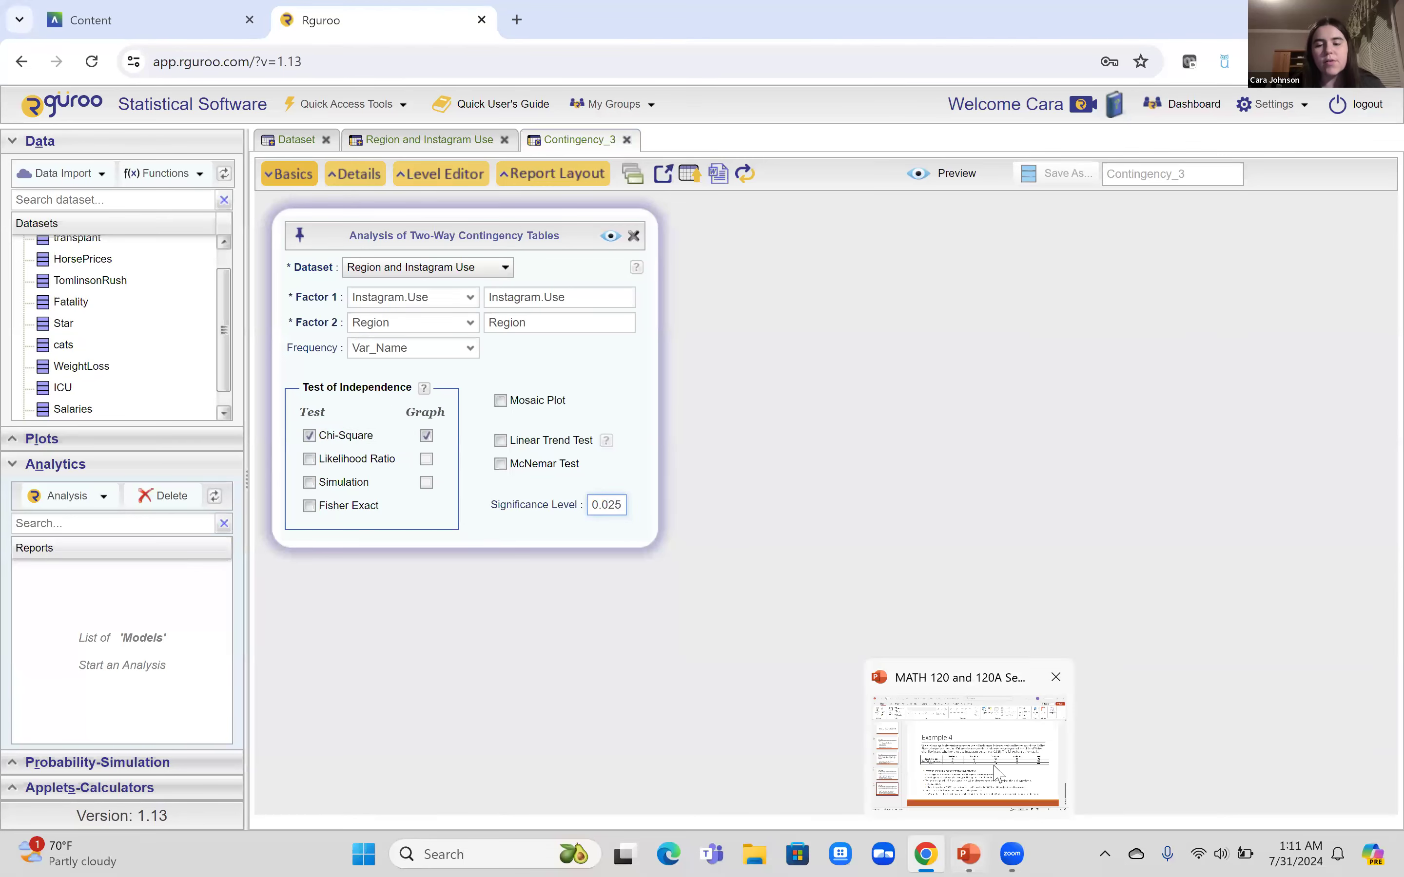
key("alt+Tab")
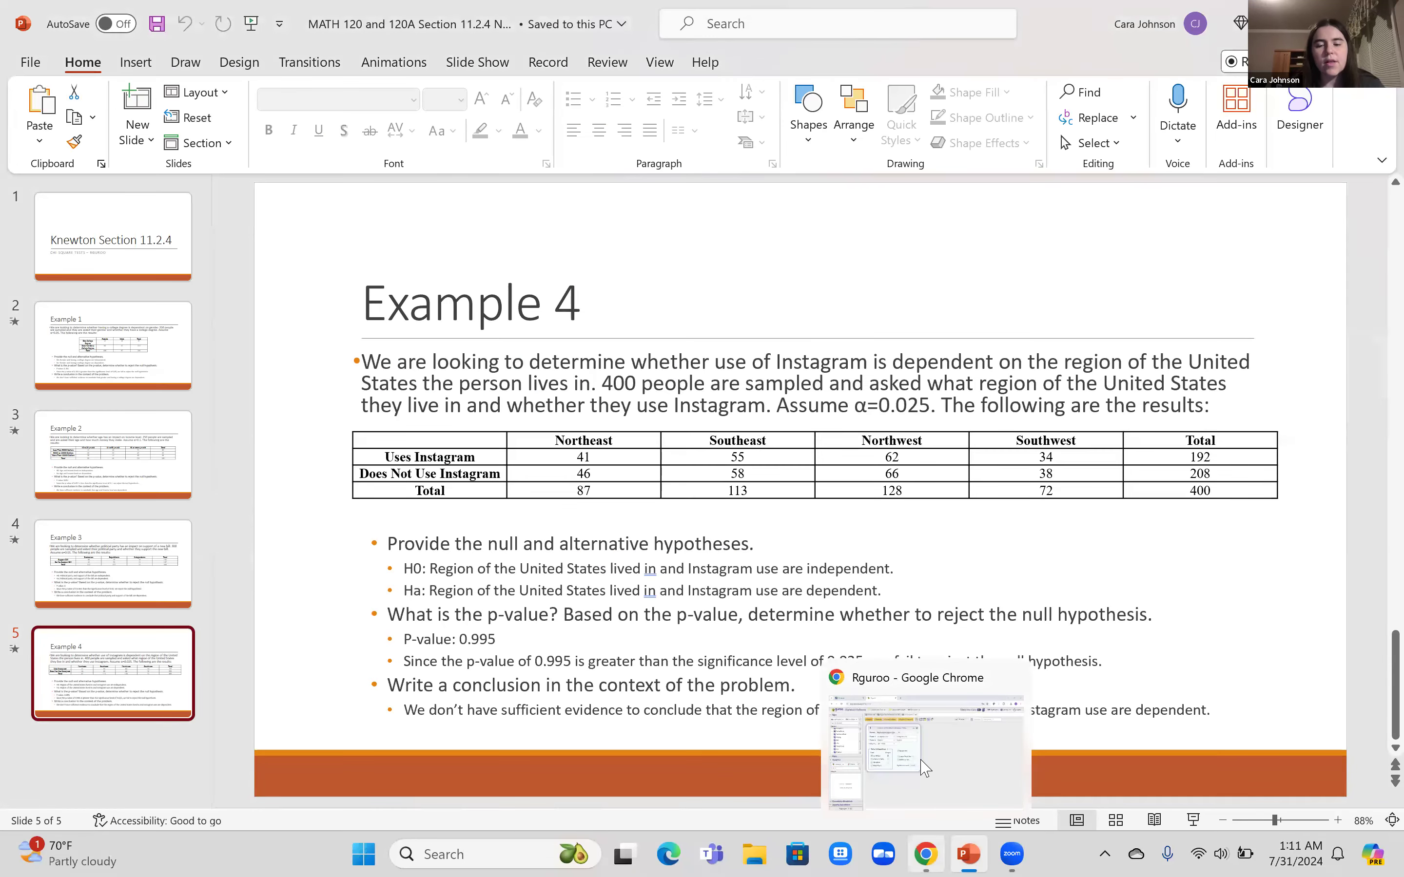
left_click(925, 766)
Preview the contingency test report in Rguroo and switch to PowerPoint to compare its p-value with the Example 4 answer
left_click(609, 237)
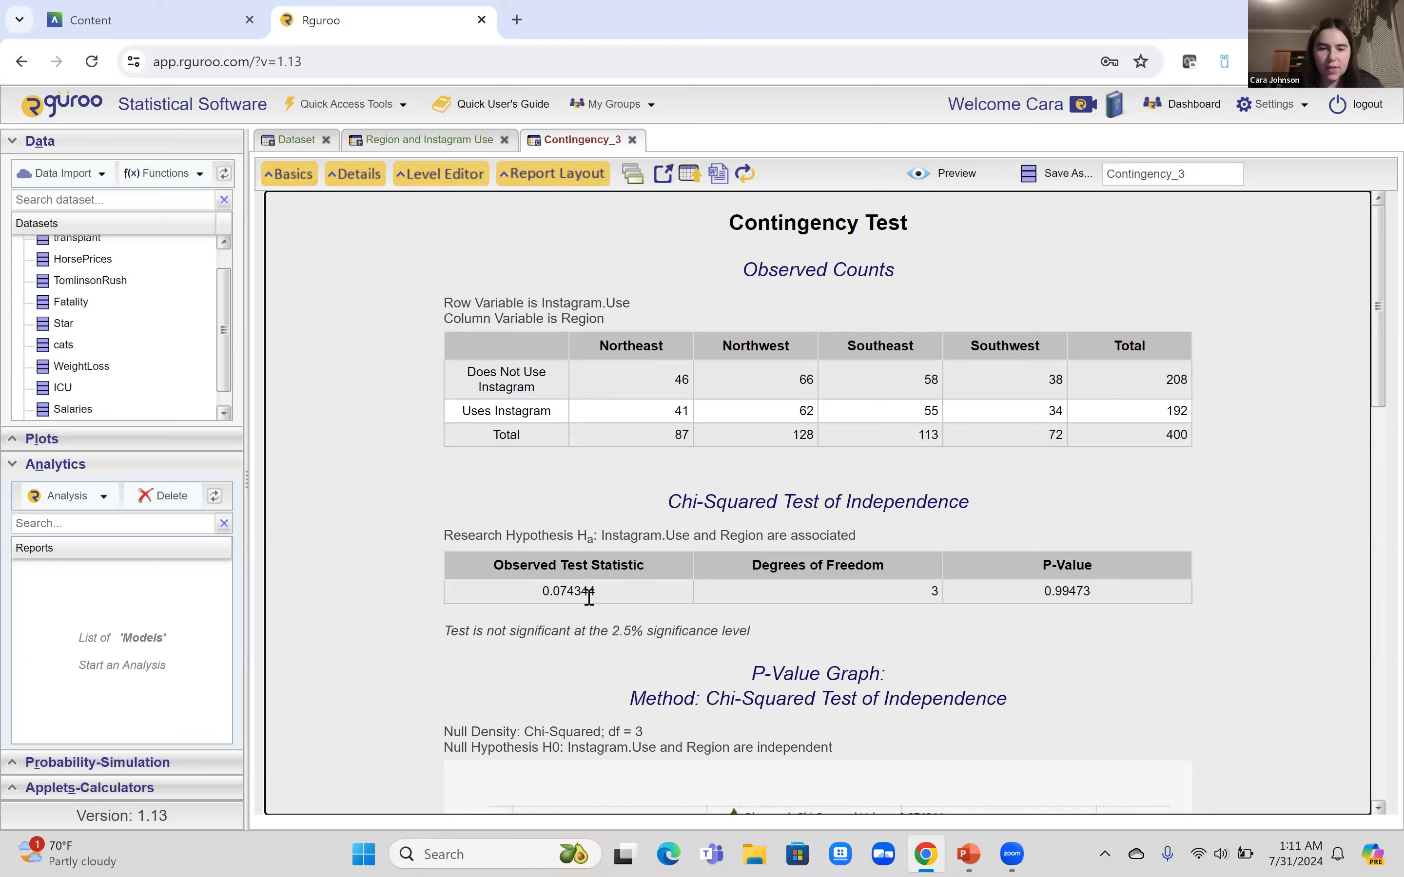
mouse_move(968, 853)
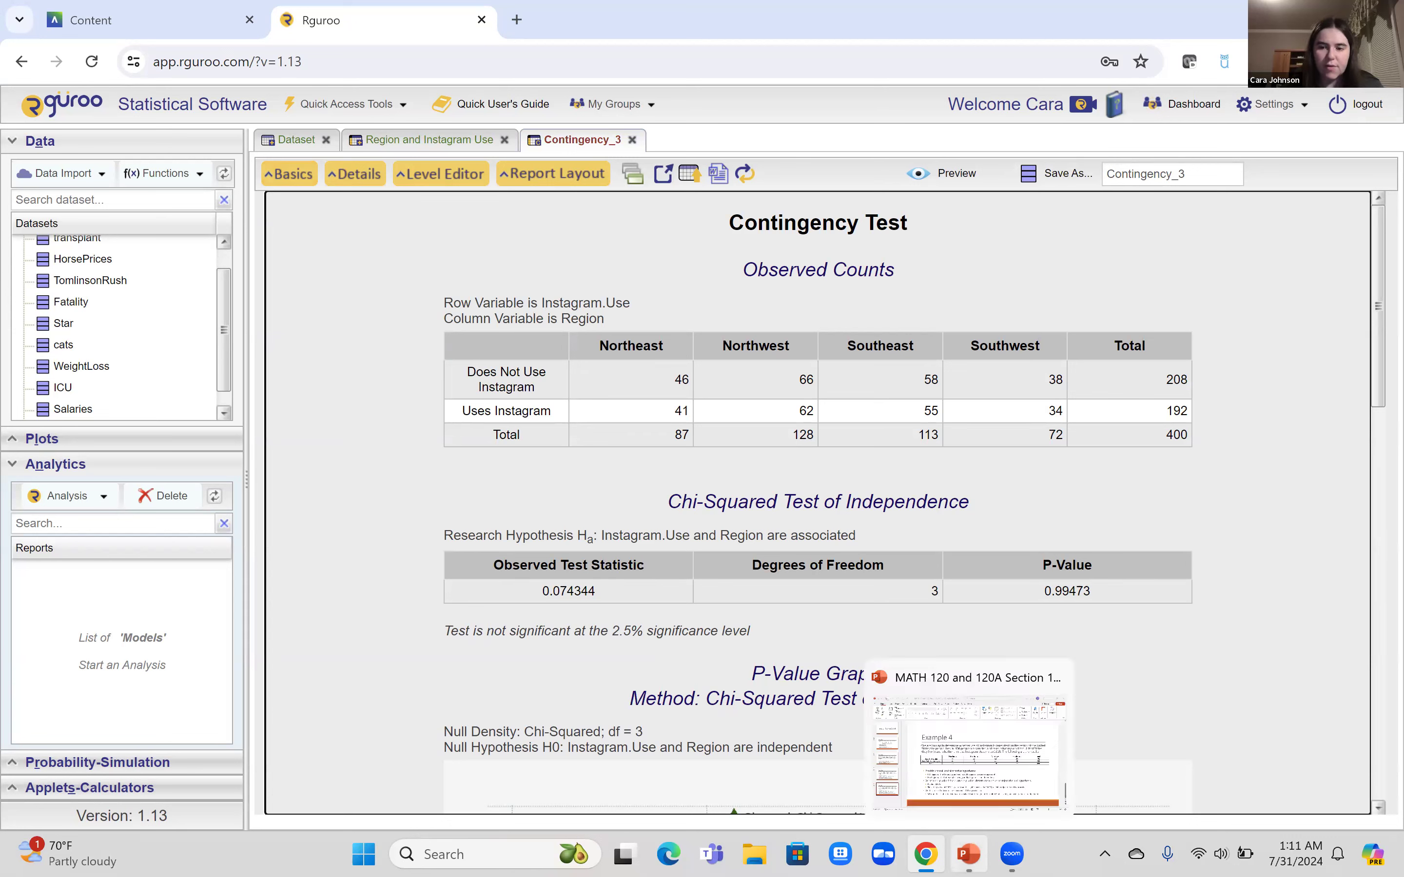
left_click(1005, 742)
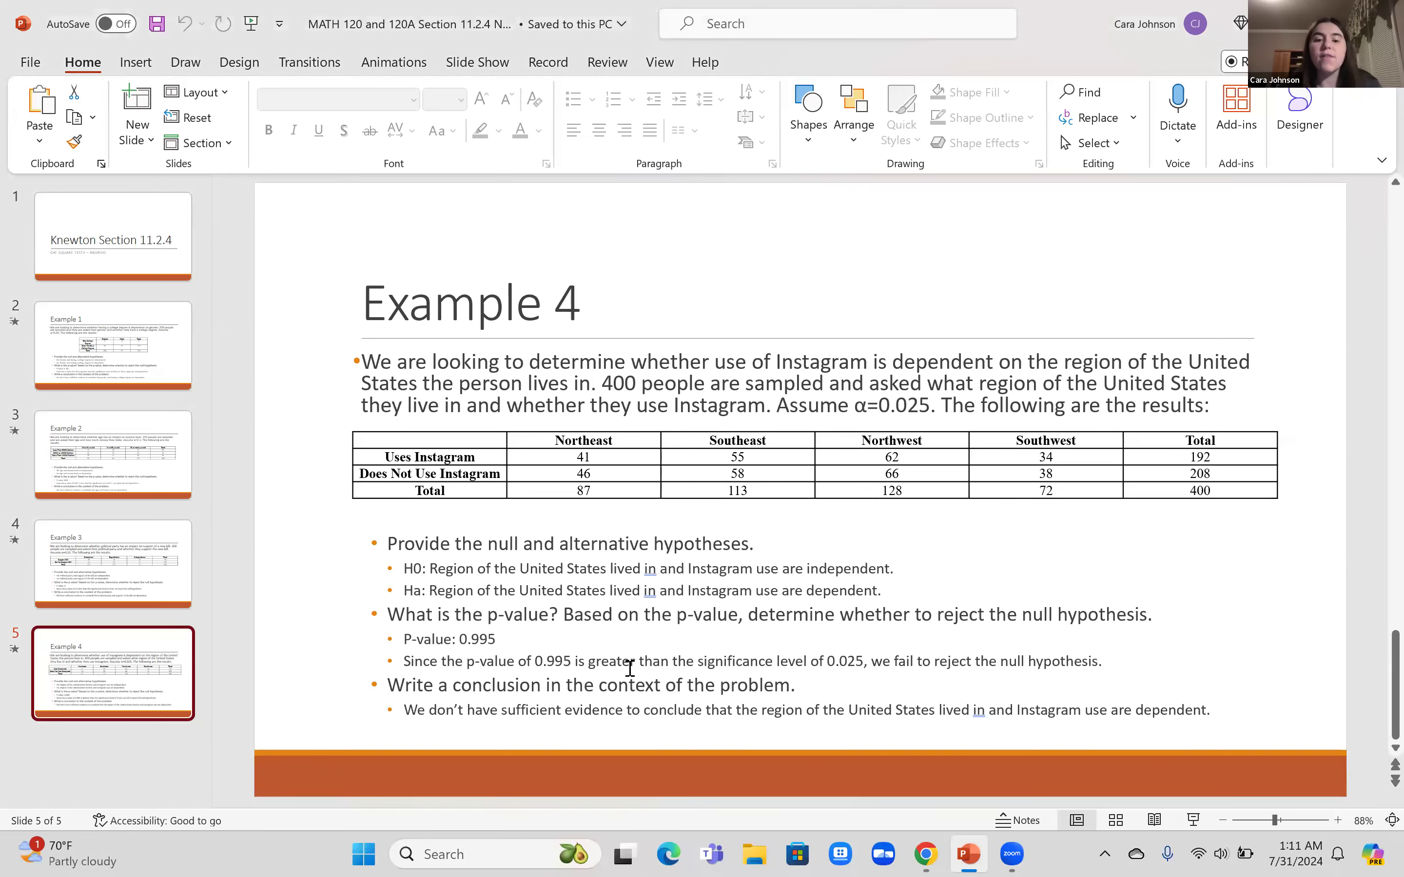